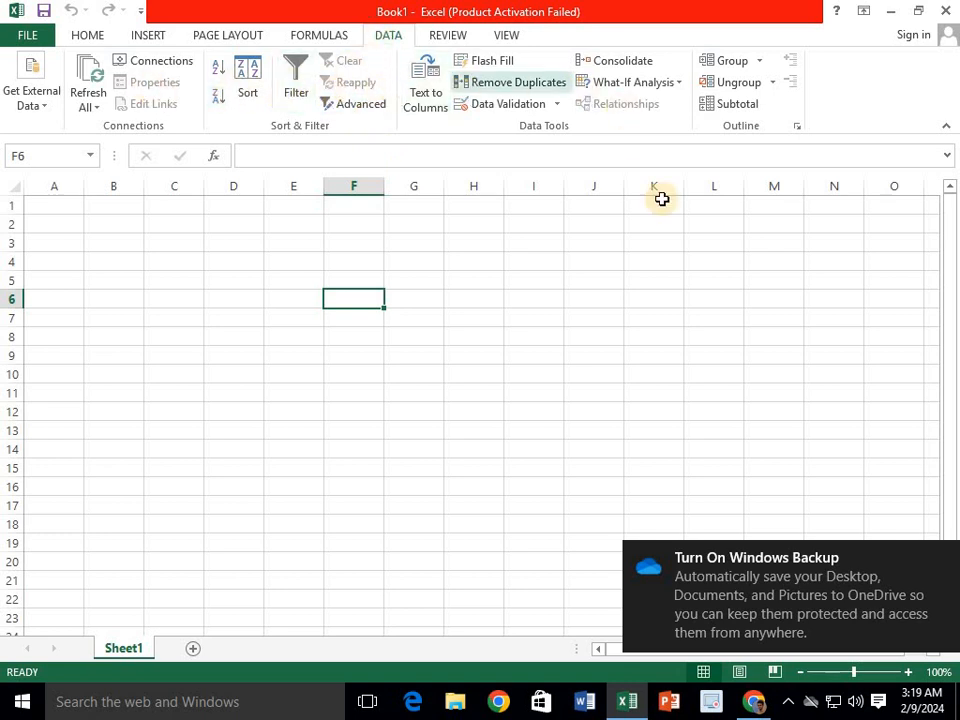
- Pick cell D5 on the blank sheet and show the Get External Data import options
{"action": "left_click", "coordinate": [297, 276]}
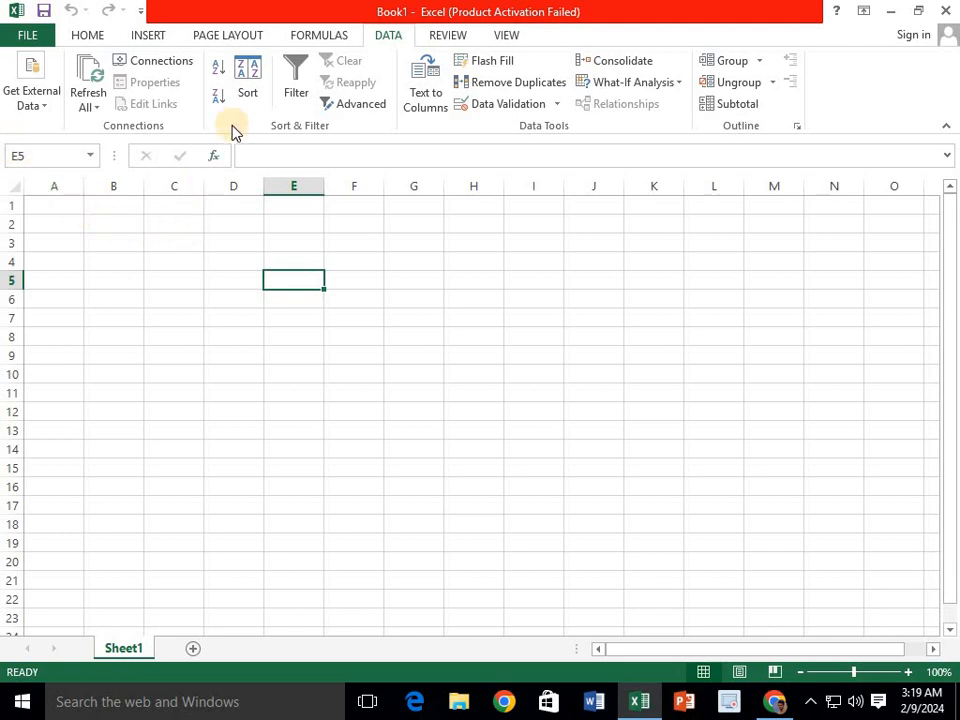
{"action": "left_click", "coordinate": [231, 270]}
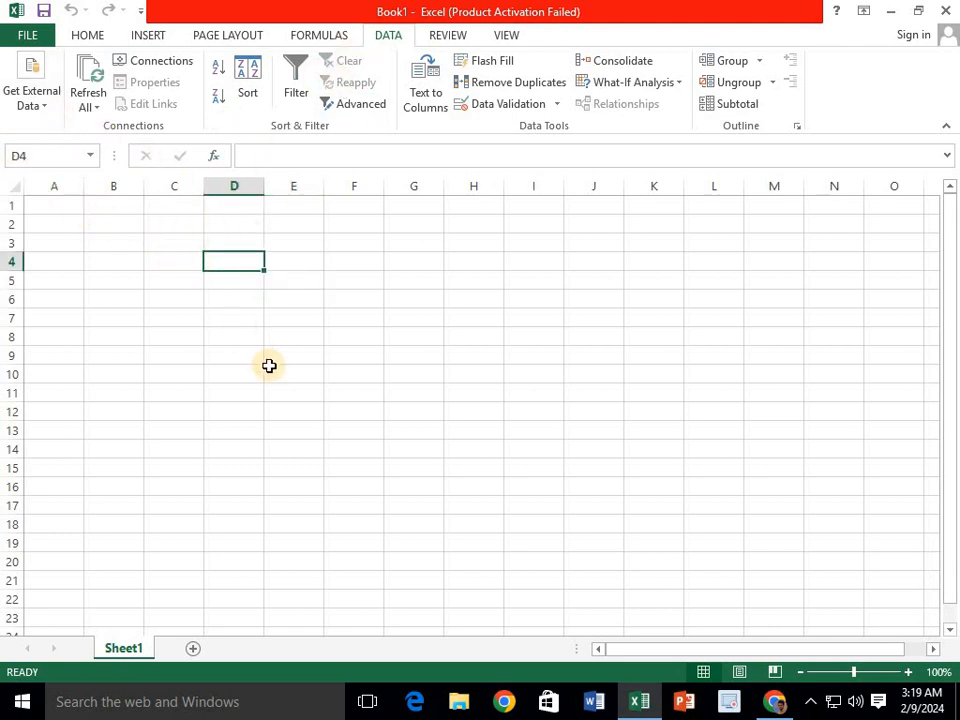
{"action": "left_click", "coordinate": [291, 302]}
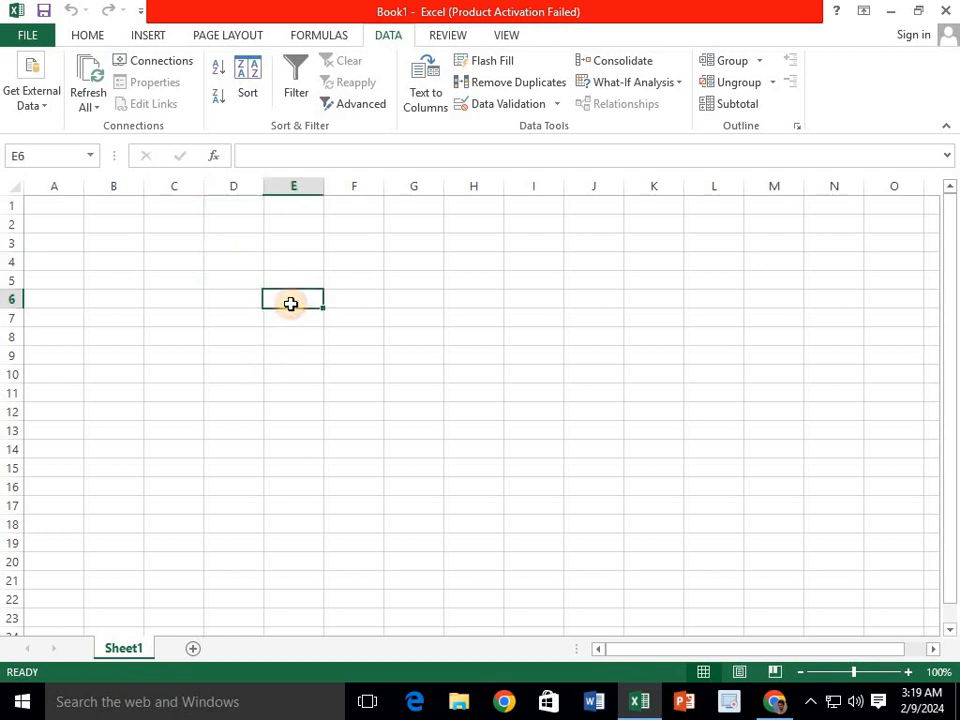
{"action": "left_click", "coordinate": [311, 265]}
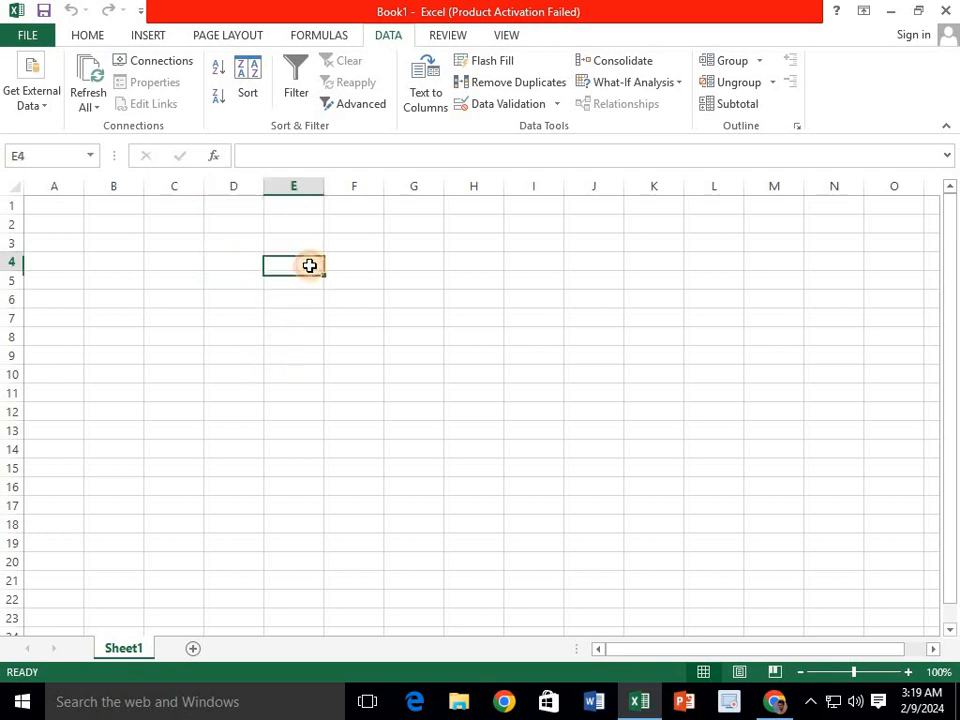
{"action": "left_click", "coordinate": [291, 358]}
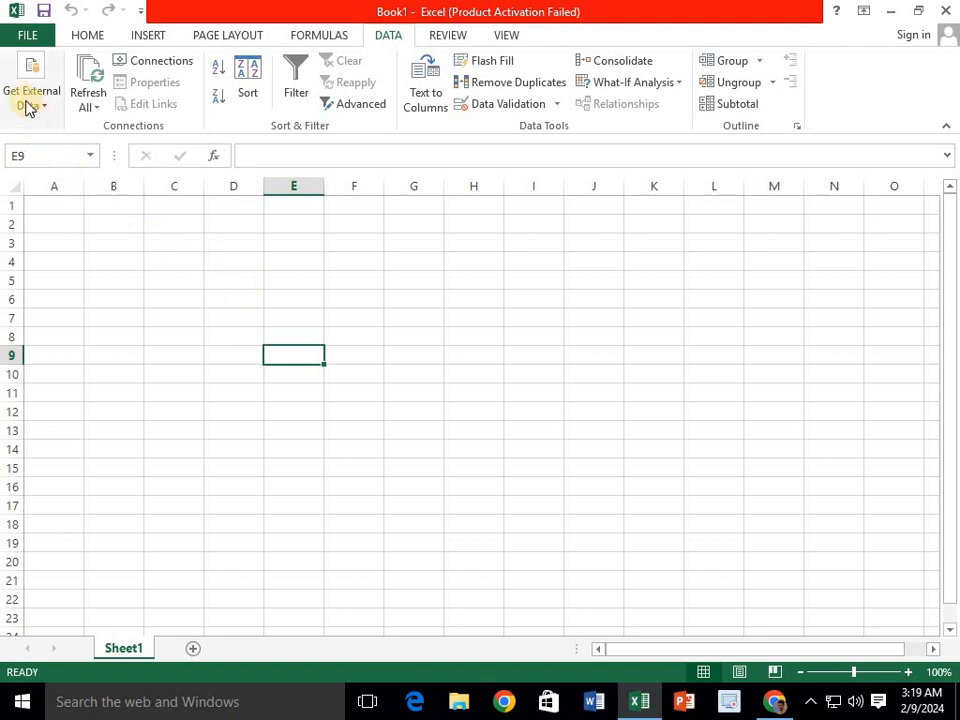
{"action": "left_click", "coordinate": [214, 279]}
{"action": "left_click", "coordinate": [22, 106]}
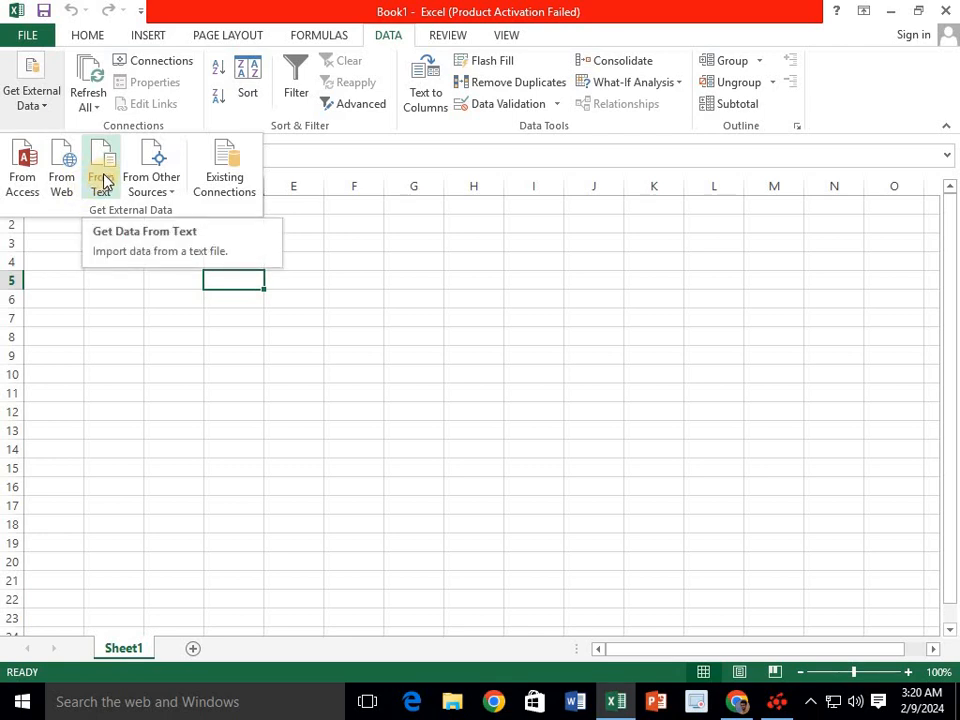
- Browse the From Other Sources list, reopen Get External Data, then open the Windows search panel
{"action": "left_click", "coordinate": [146, 183]}
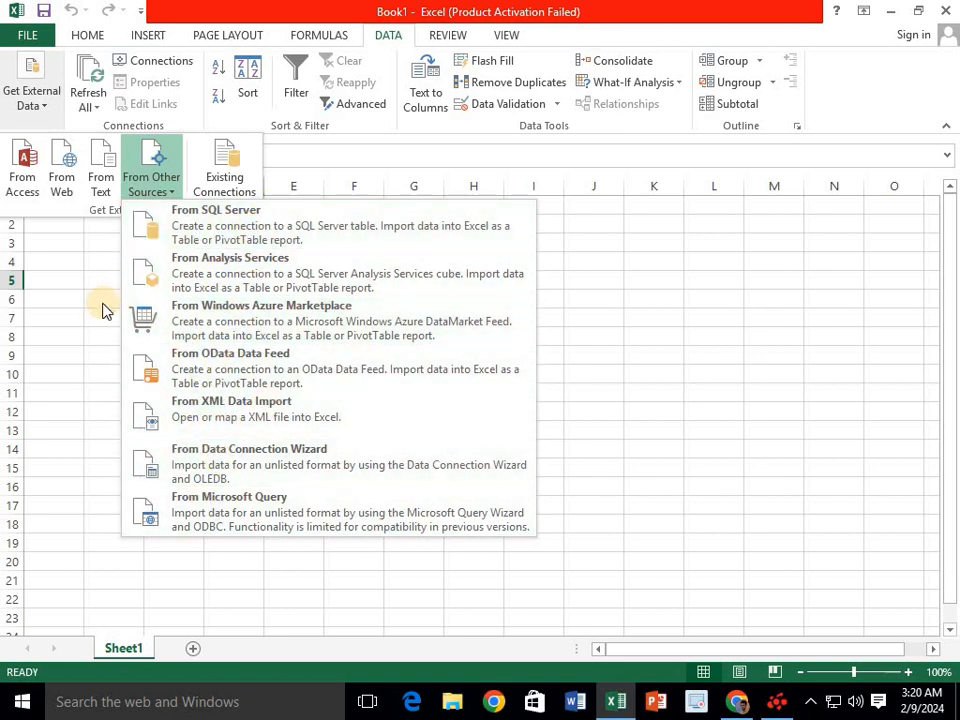
{"action": "left_click", "coordinate": [118, 274]}
{"action": "left_click", "coordinate": [30, 104]}
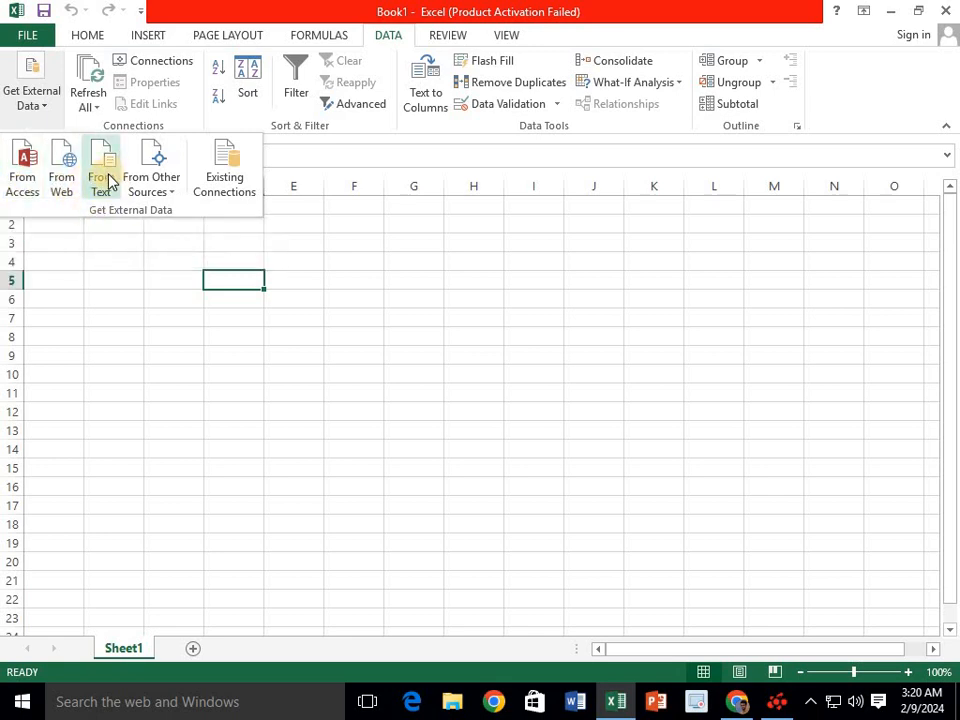
{"action": "left_click", "coordinate": [97, 710]}
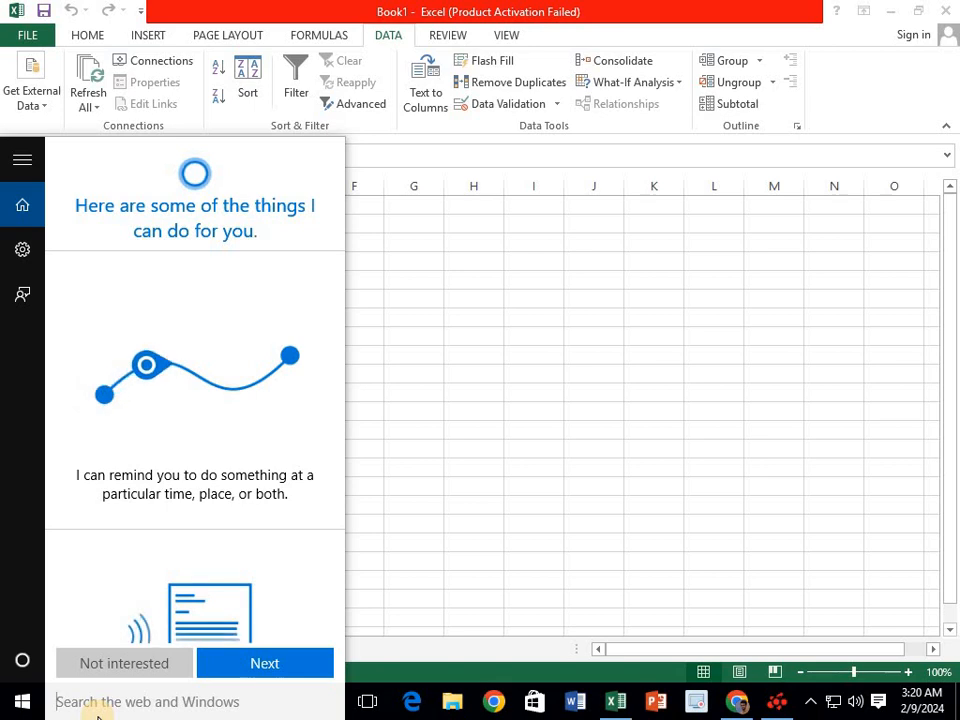
- Launch Notepad and type a 'name class fees' header plus two student rows (10th 1200, 9th 1000)
{"action": "type", "text": "n"}
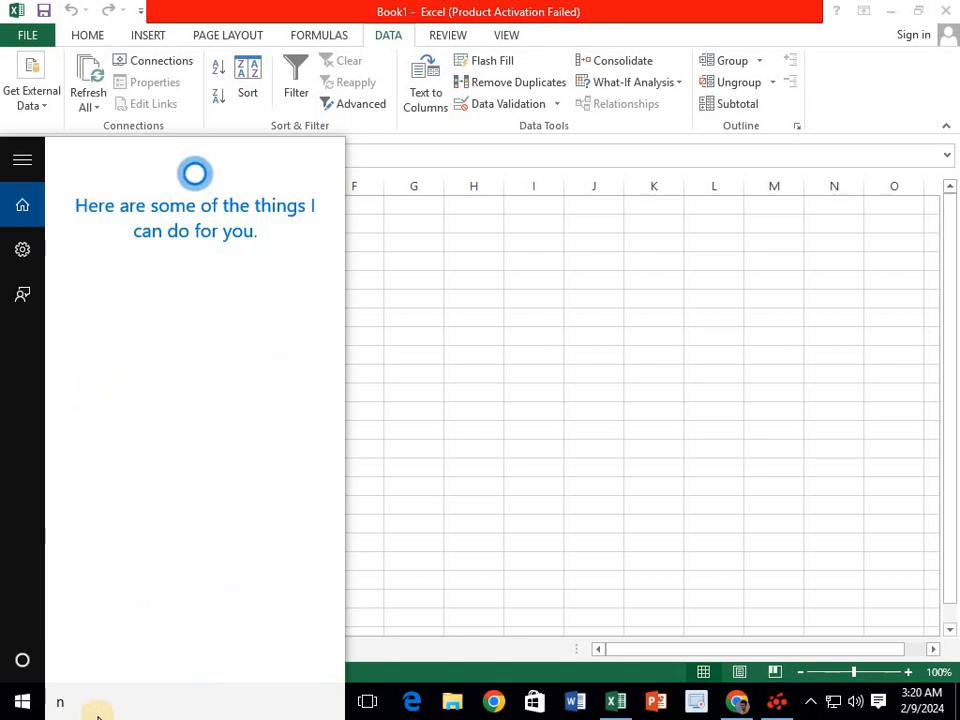
{"action": "type", "text": "ot"}
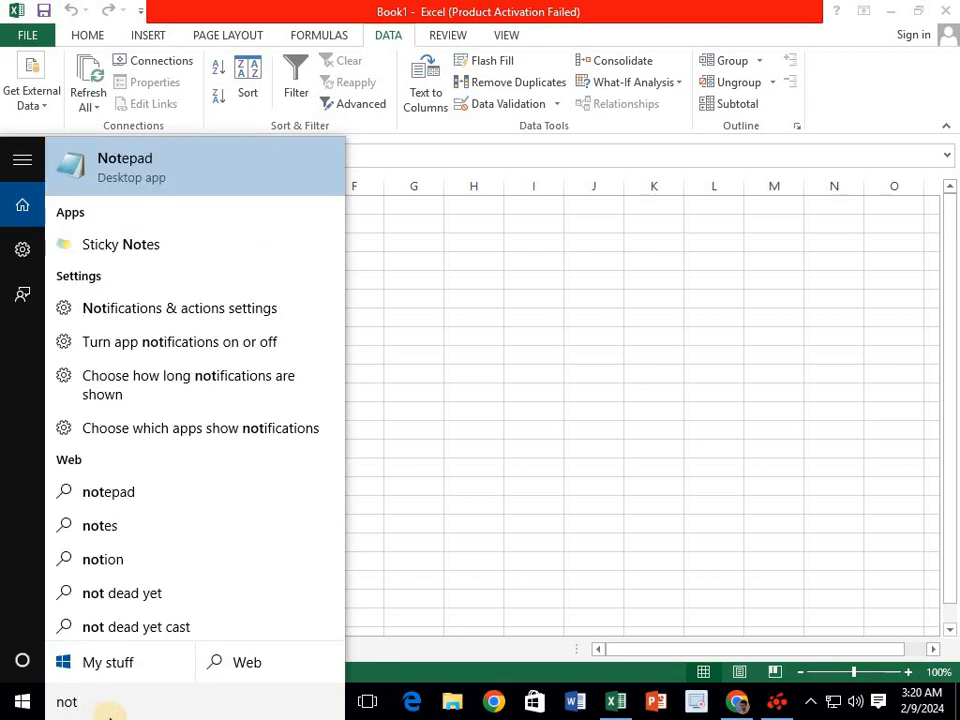
{"action": "left_click", "coordinate": [134, 169]}
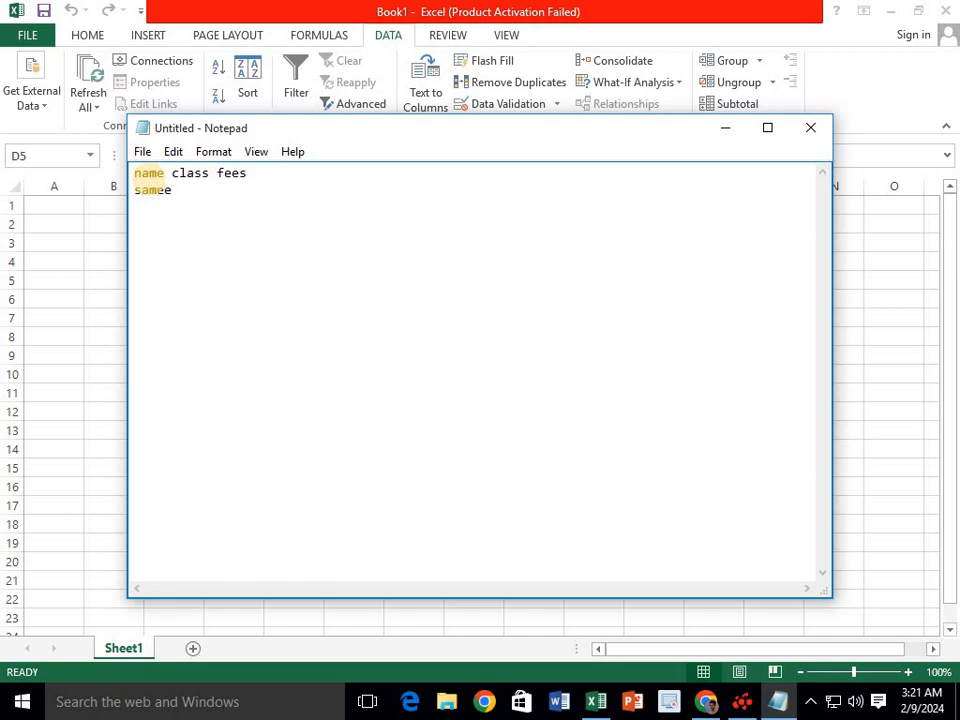
{"action": "left_click", "coordinate": [165, 173]}
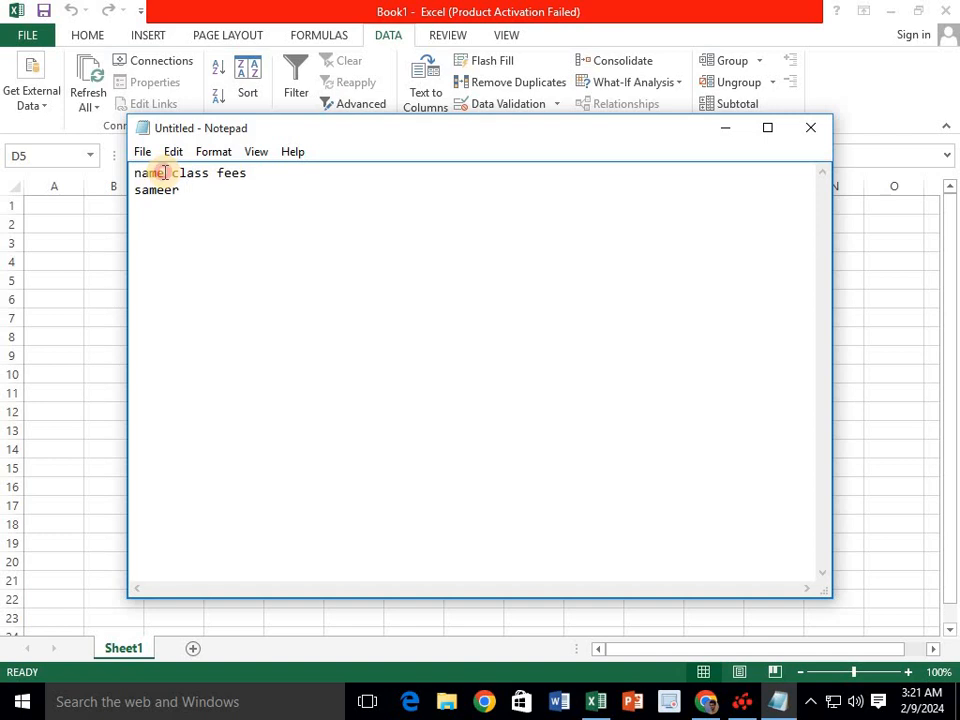
{"action": "left_click", "coordinate": [190, 189]}
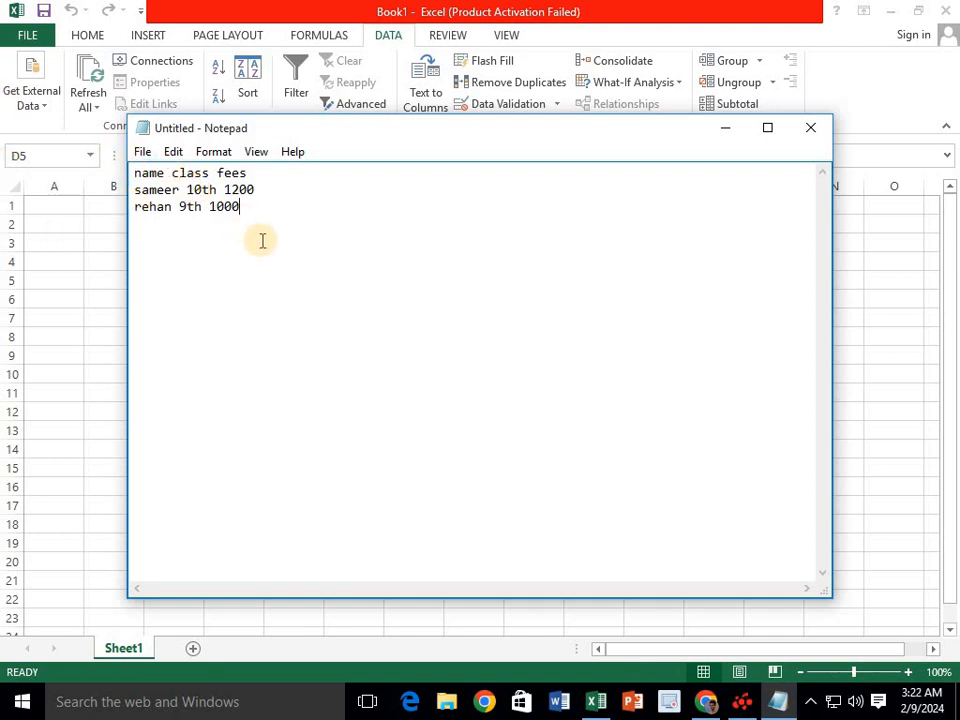
- Save the Notepad text on the Desktop as 'sameer data'
{"action": "key", "text": "ctrl+s"}
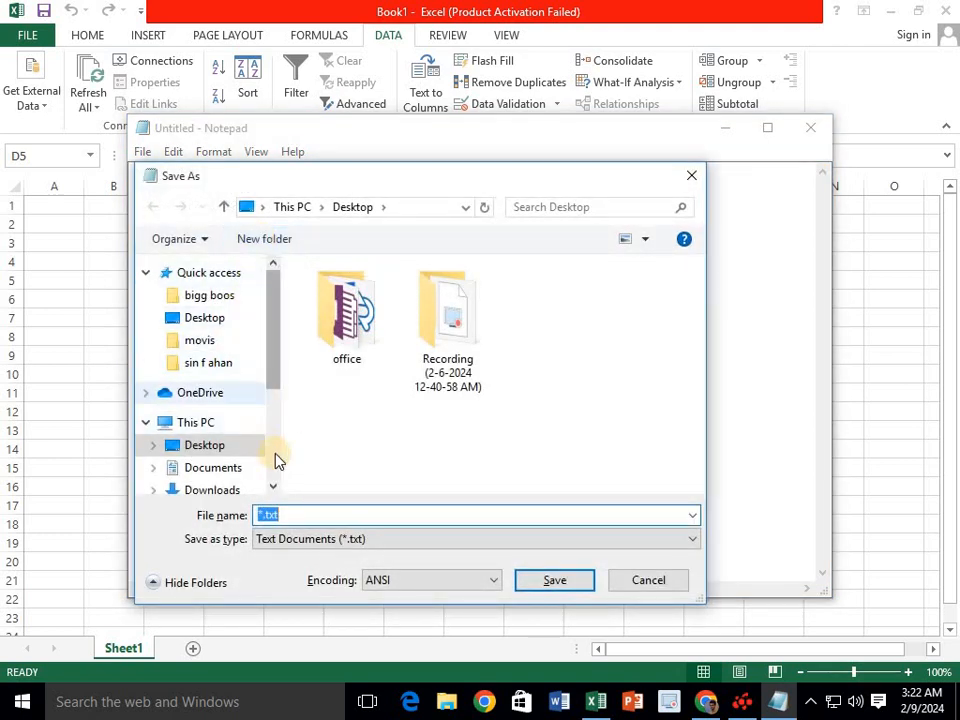
{"action": "left_click", "coordinate": [212, 321]}
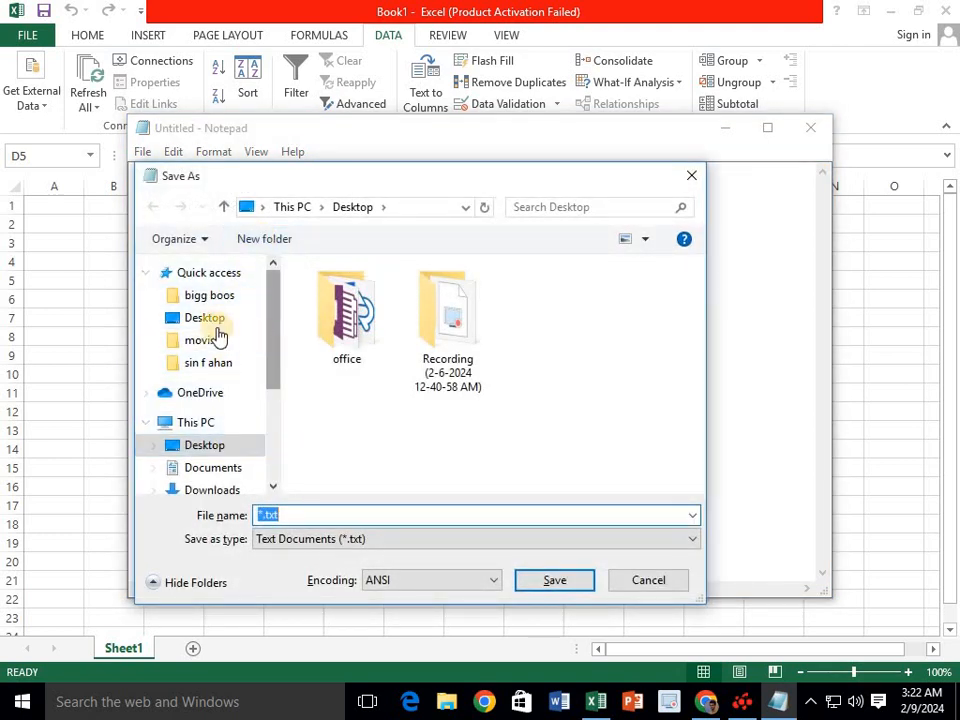
{"action": "left_click_drag", "start_coordinate": [290, 514], "coordinate": [255, 518]}
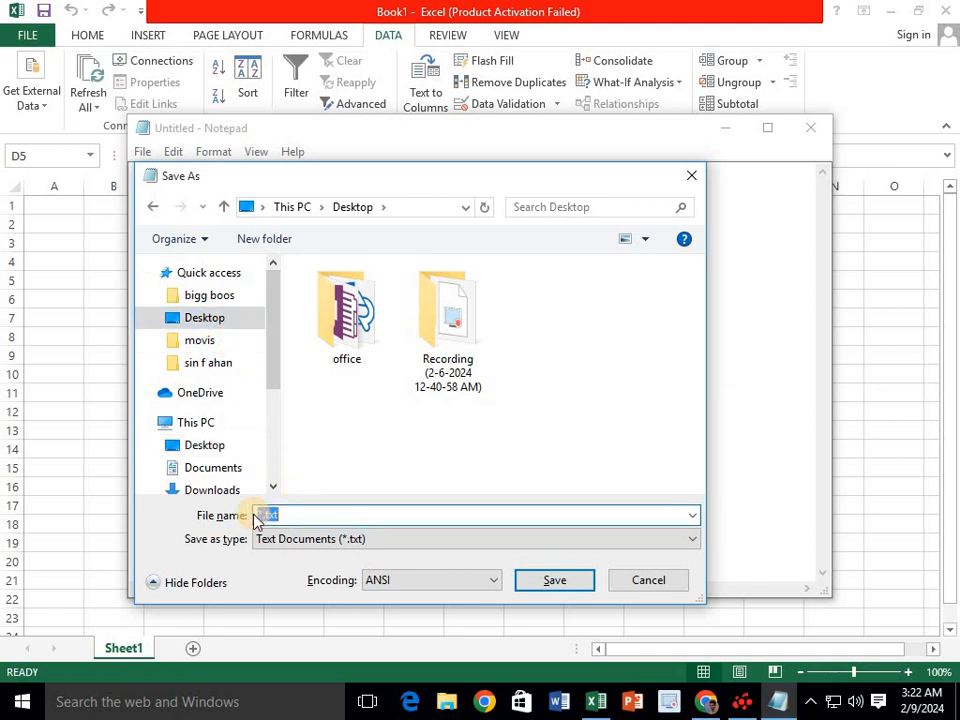
{"action": "type", "text": "sam"}
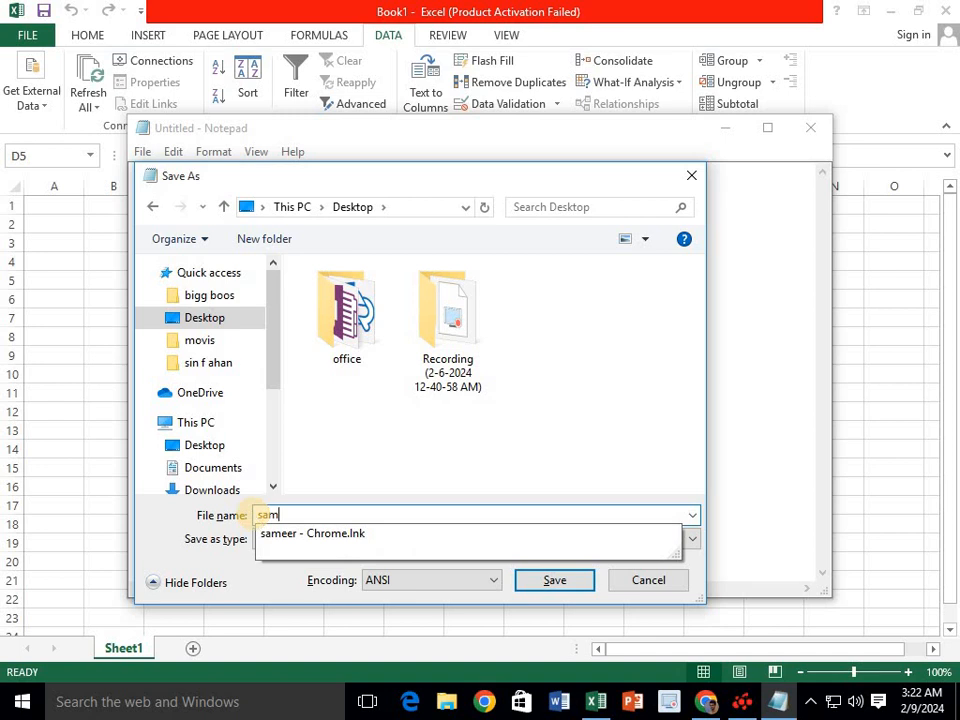
{"action": "type", "text": "eer data"}
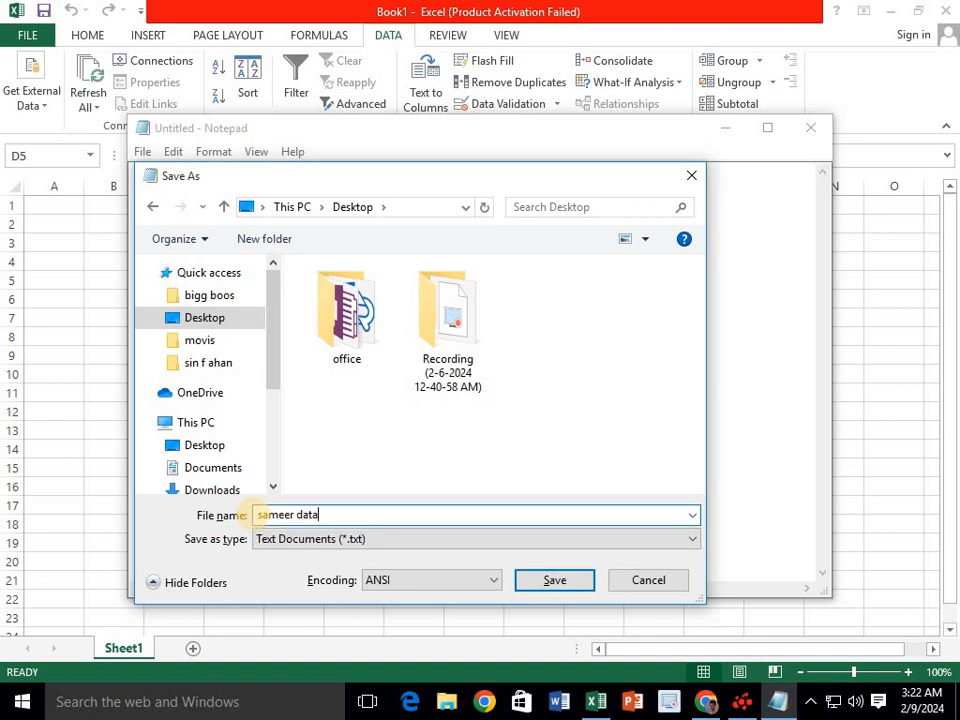
{"action": "left_click", "coordinate": [553, 584]}
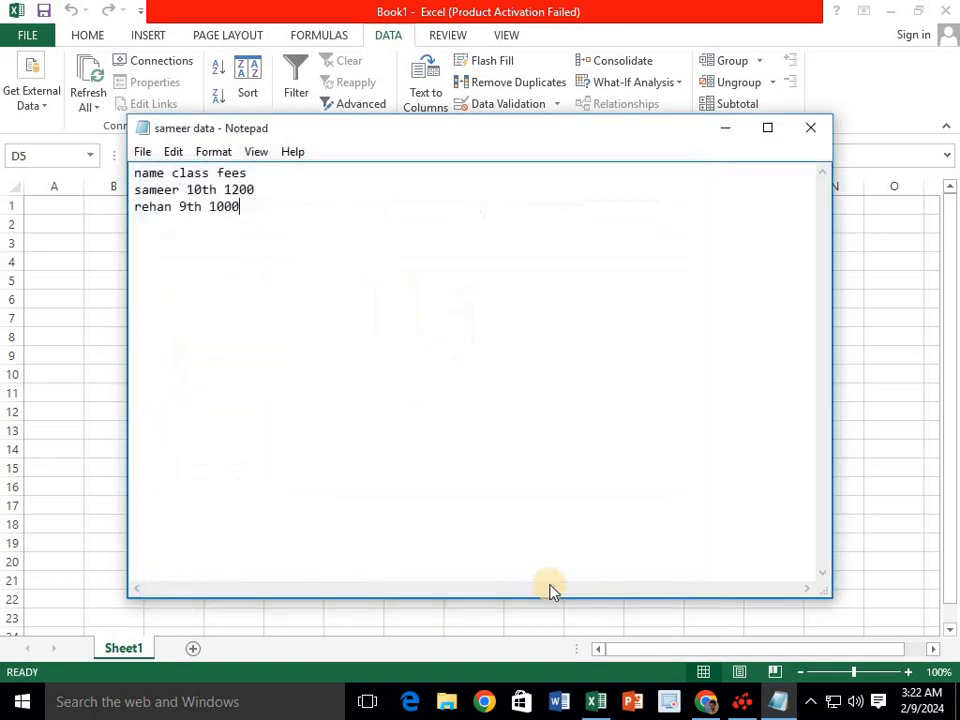
- Back in Excel, choose From Text and pick 'sameer data' on the Desktop to import
{"action": "left_click", "coordinate": [727, 131]}
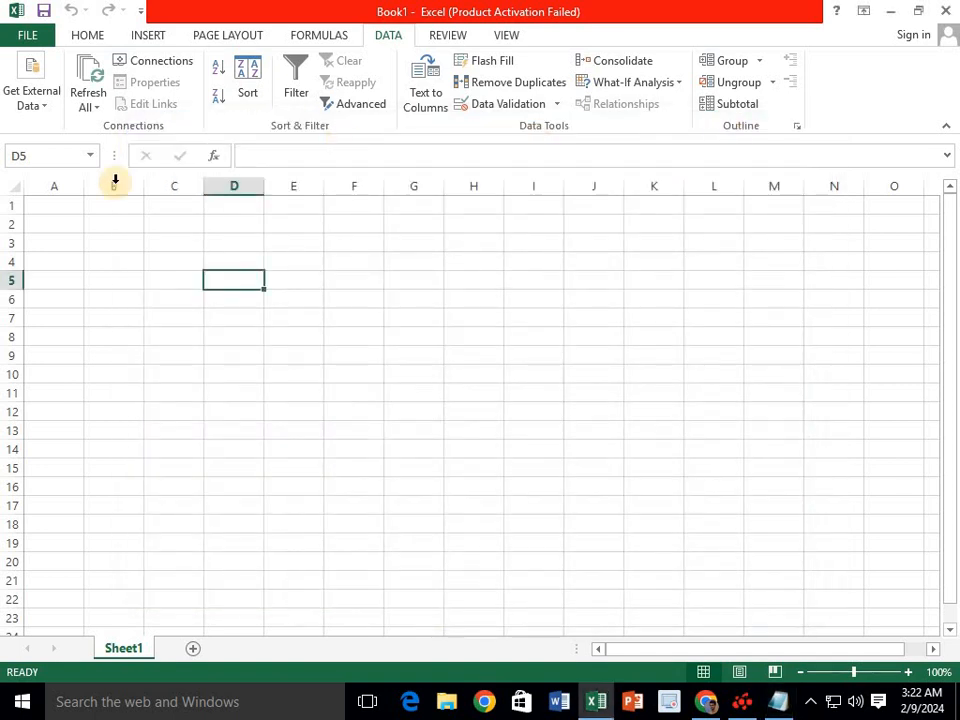
{"action": "left_click", "coordinate": [32, 95]}
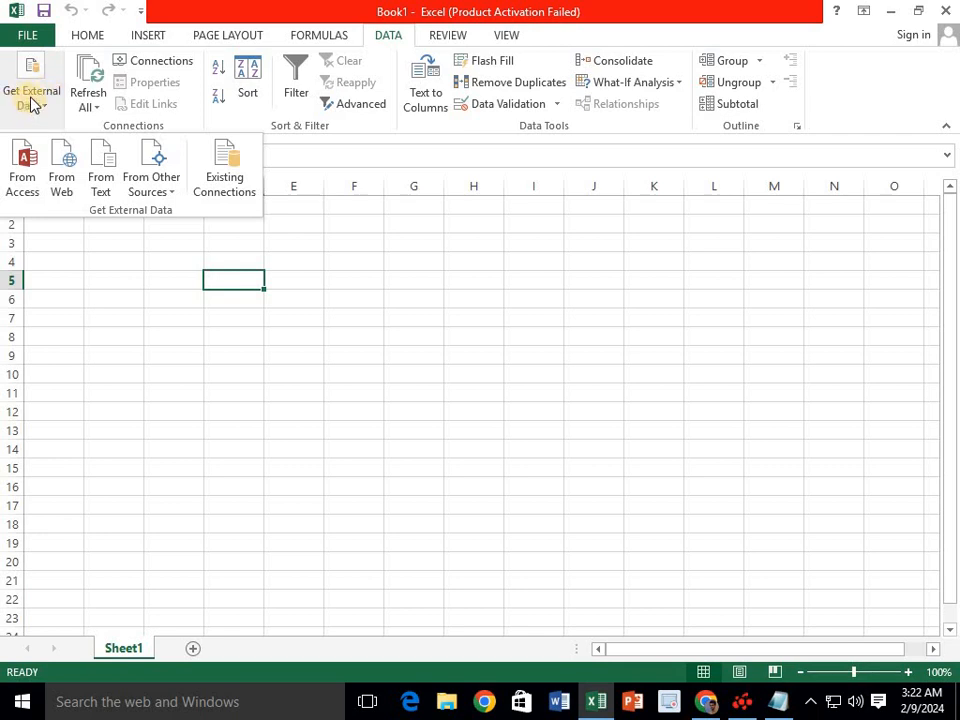
{"action": "left_click", "coordinate": [40, 96]}
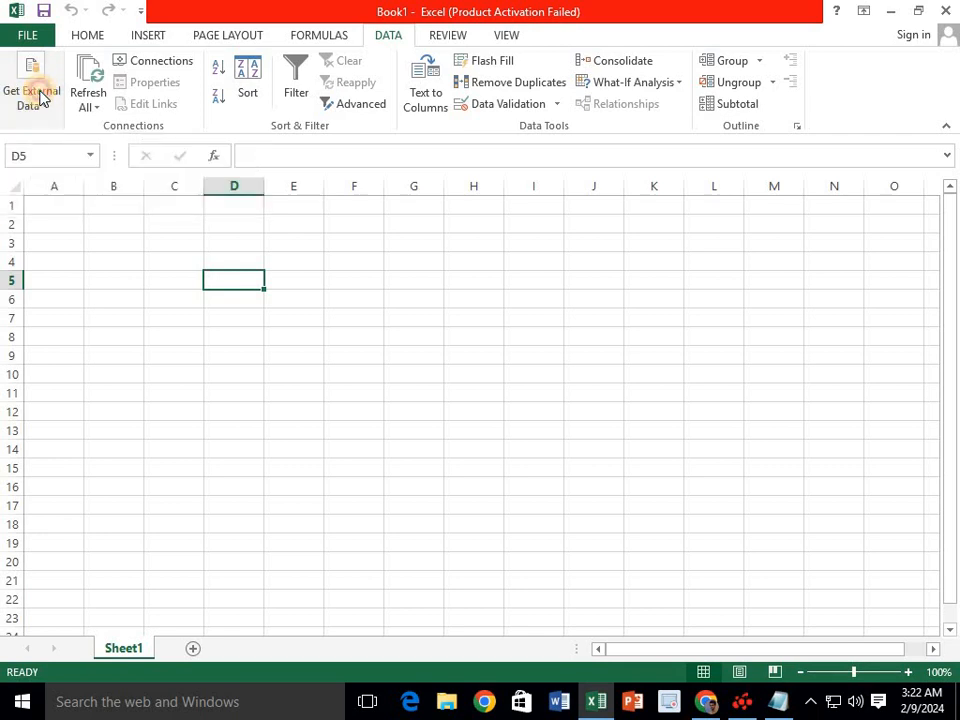
{"action": "left_click", "coordinate": [40, 96]}
{"action": "left_click", "coordinate": [107, 186]}
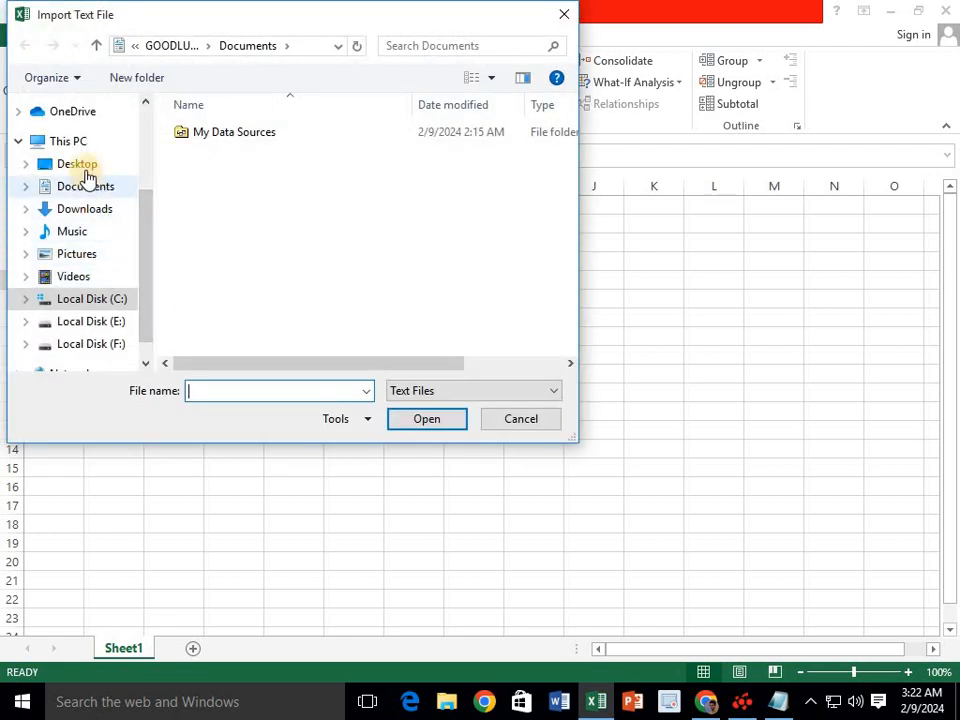
{"action": "left_click", "coordinate": [86, 170]}
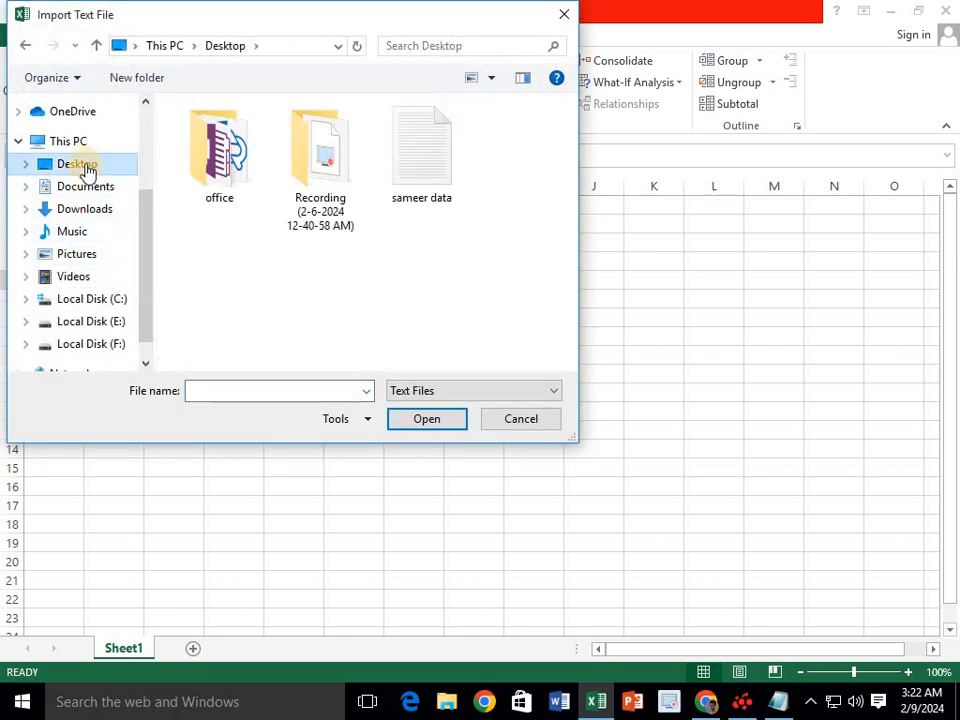
{"action": "left_click", "coordinate": [416, 167]}
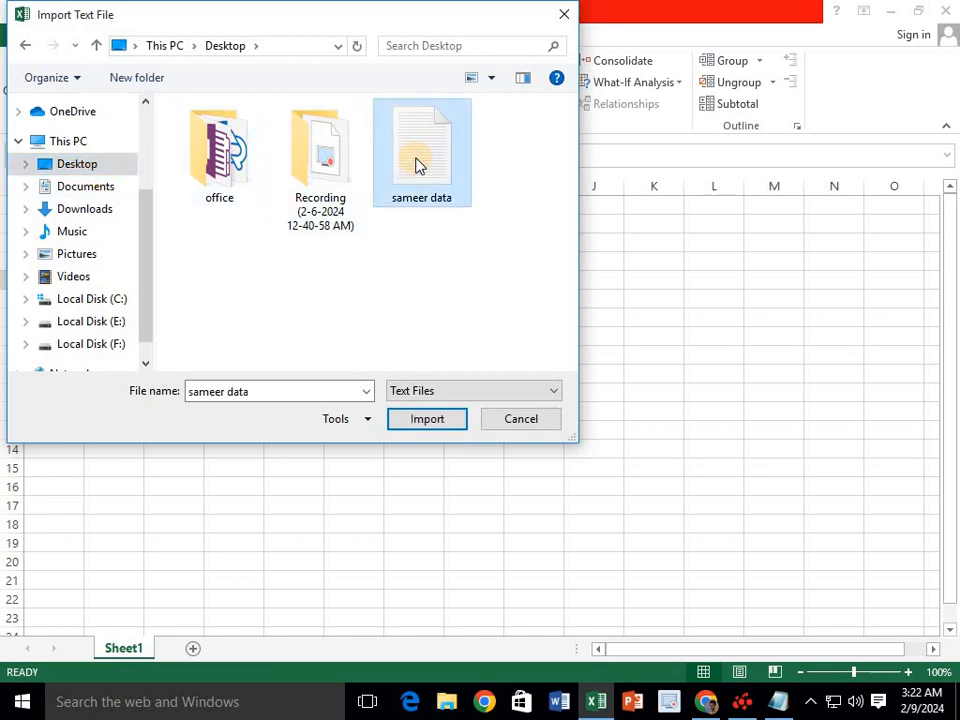
{"action": "left_click", "coordinate": [428, 419]}
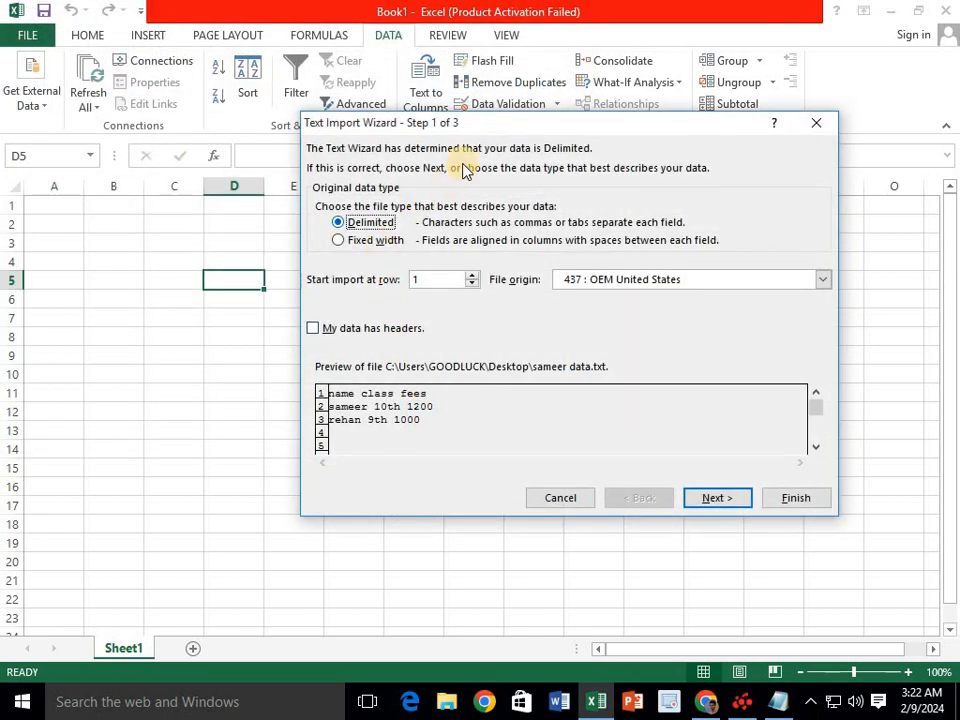
- In the Text Import Wizard, keep the first line as data, split on spaces, and finish
{"action": "left_click_drag", "start_coordinate": [456, 124], "coordinate": [370, 208]}
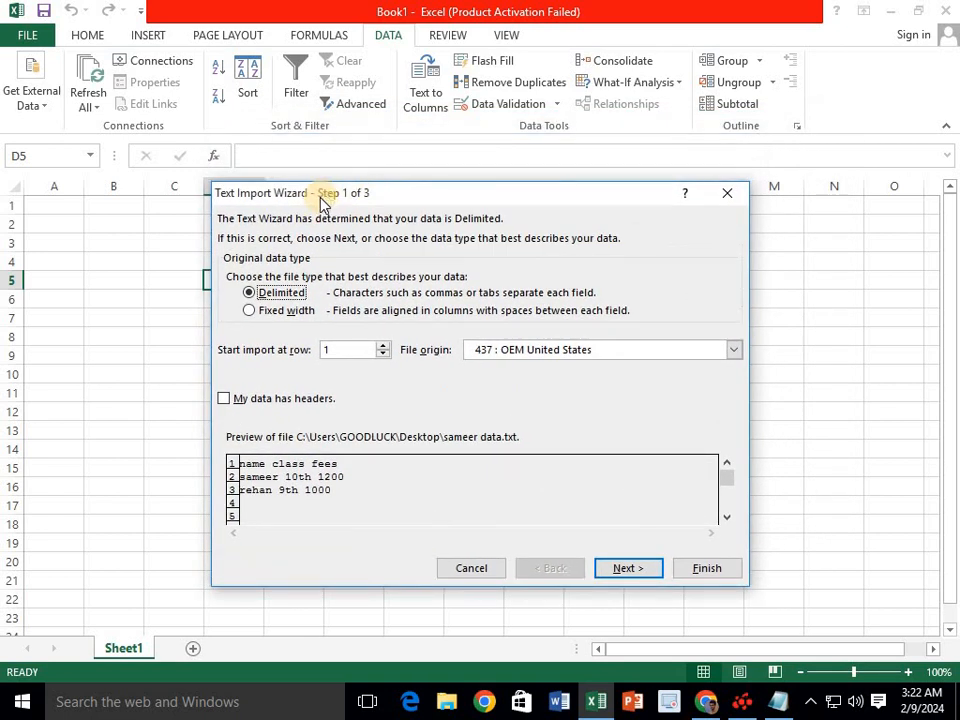
{"action": "left_click", "coordinate": [227, 400]}
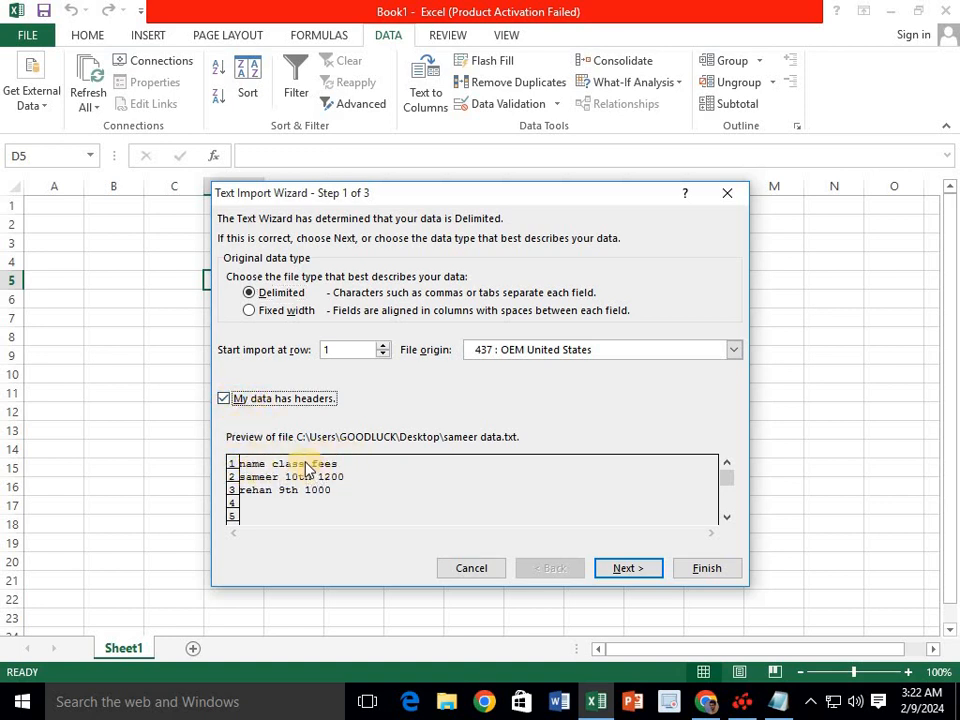
{"action": "left_click", "coordinate": [224, 399]}
{"action": "left_click", "coordinate": [624, 568]}
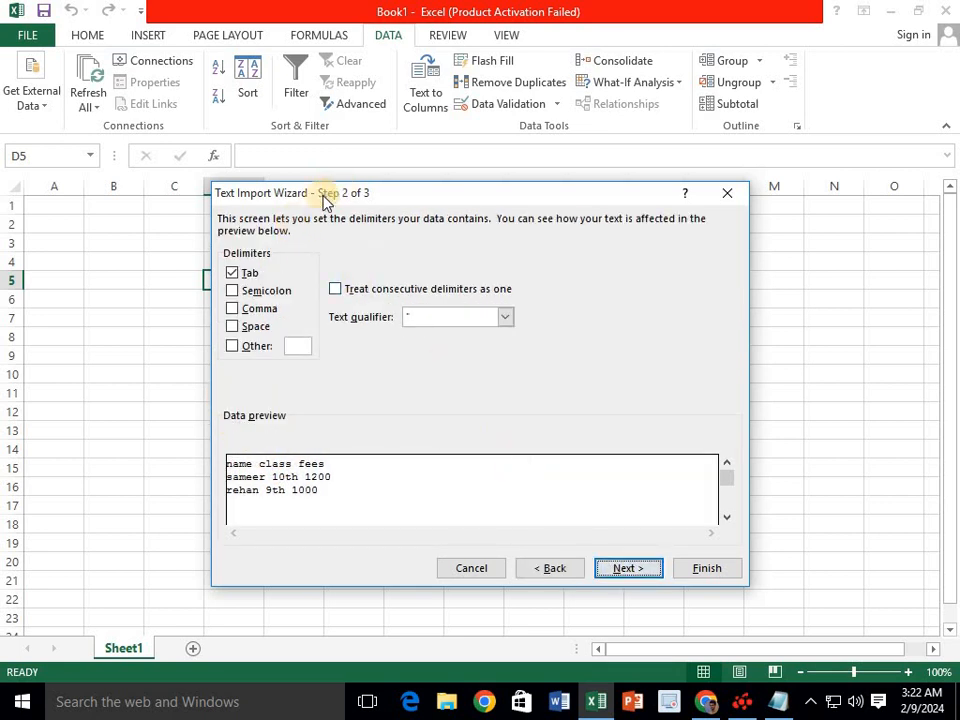
{"action": "left_click", "coordinate": [236, 329]}
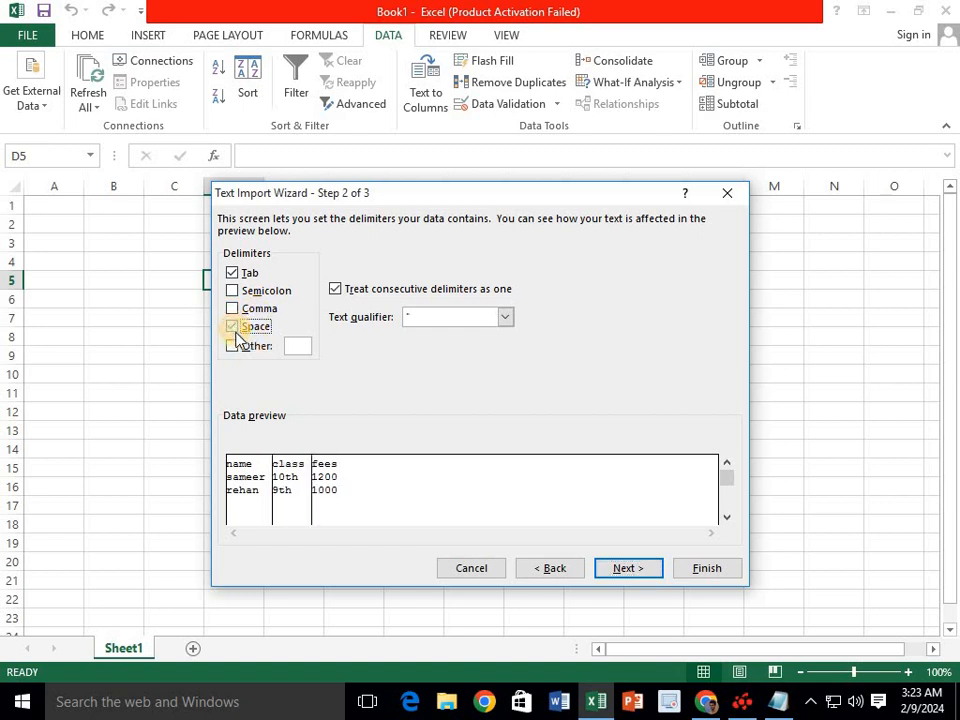
{"action": "left_click", "coordinate": [628, 568]}
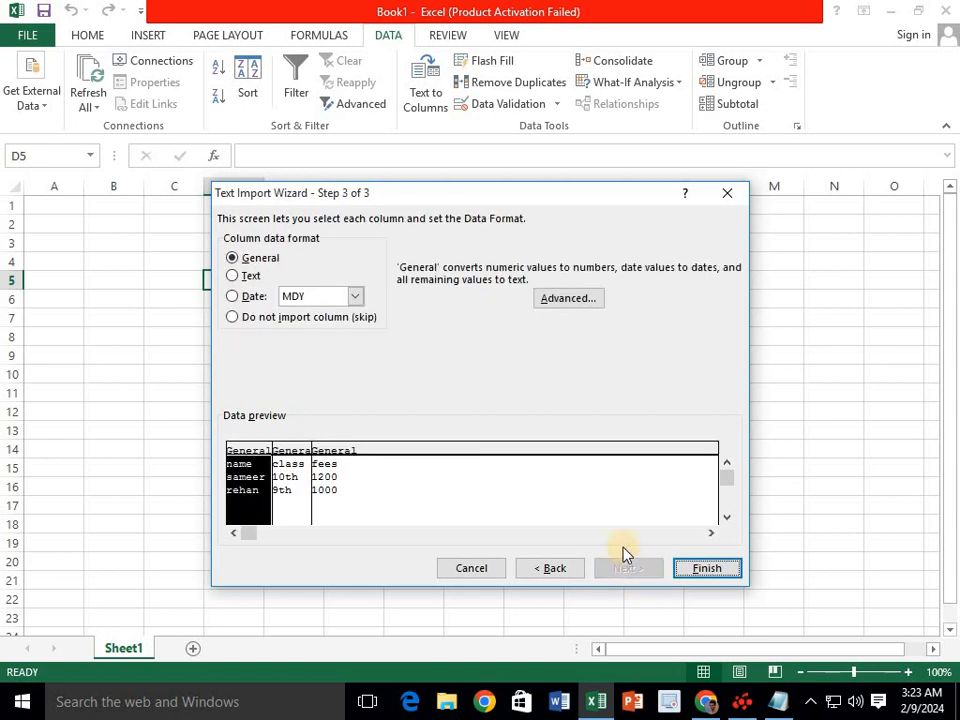
{"action": "left_click", "coordinate": [708, 567]}
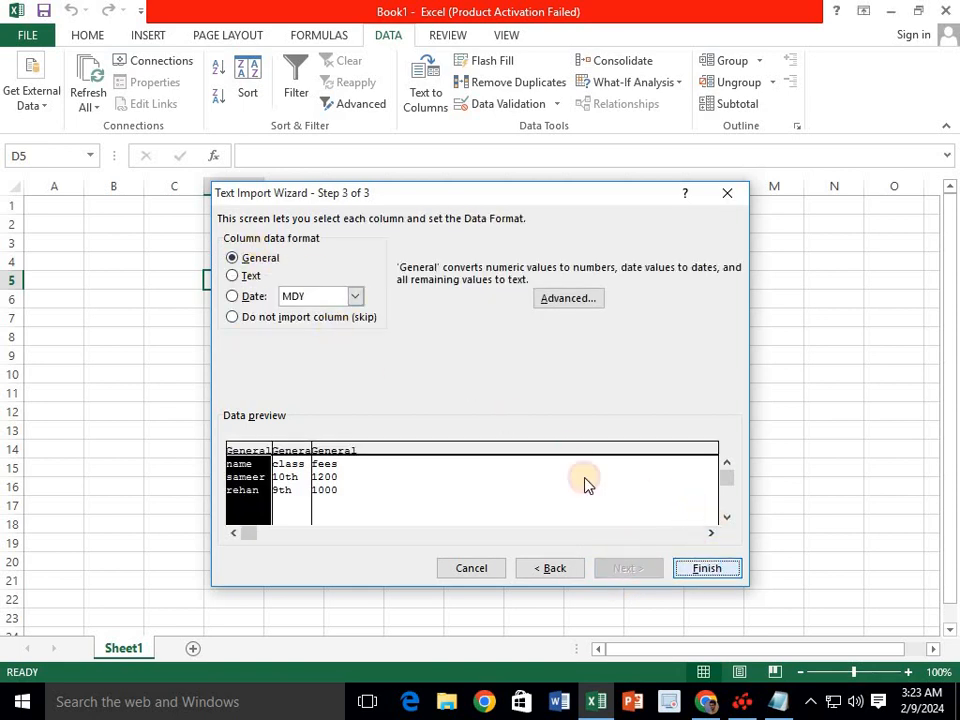
{"action": "left_click", "coordinate": [239, 313]}
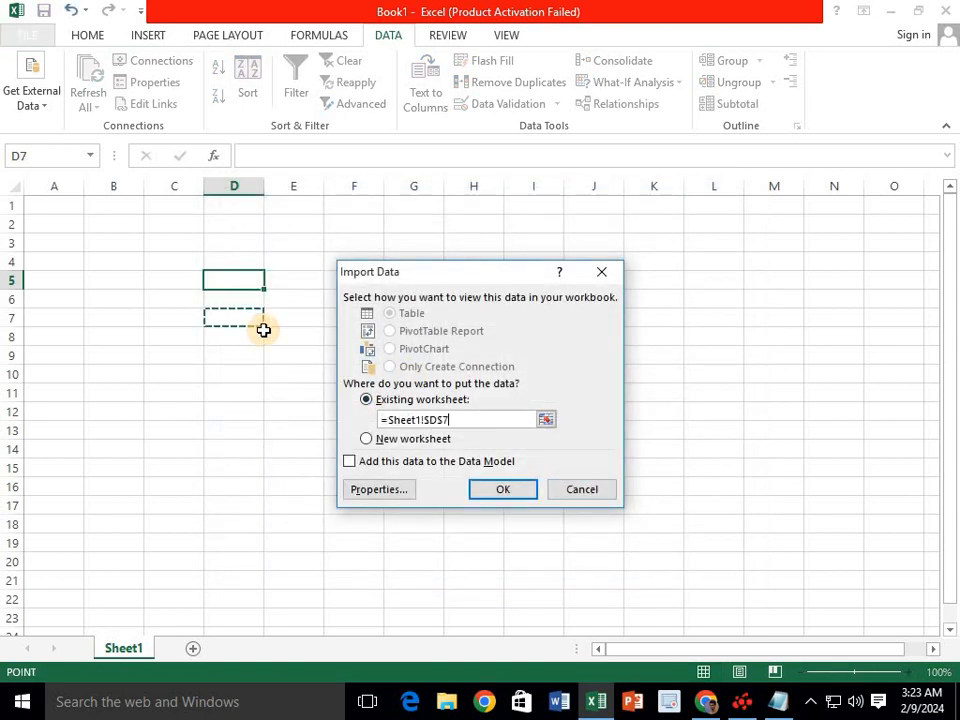
- Place the imported table at $D$5, then select D5:F7 and reopen the external data options
{"action": "left_click", "coordinate": [227, 283]}
{"action": "left_click", "coordinate": [512, 483]}
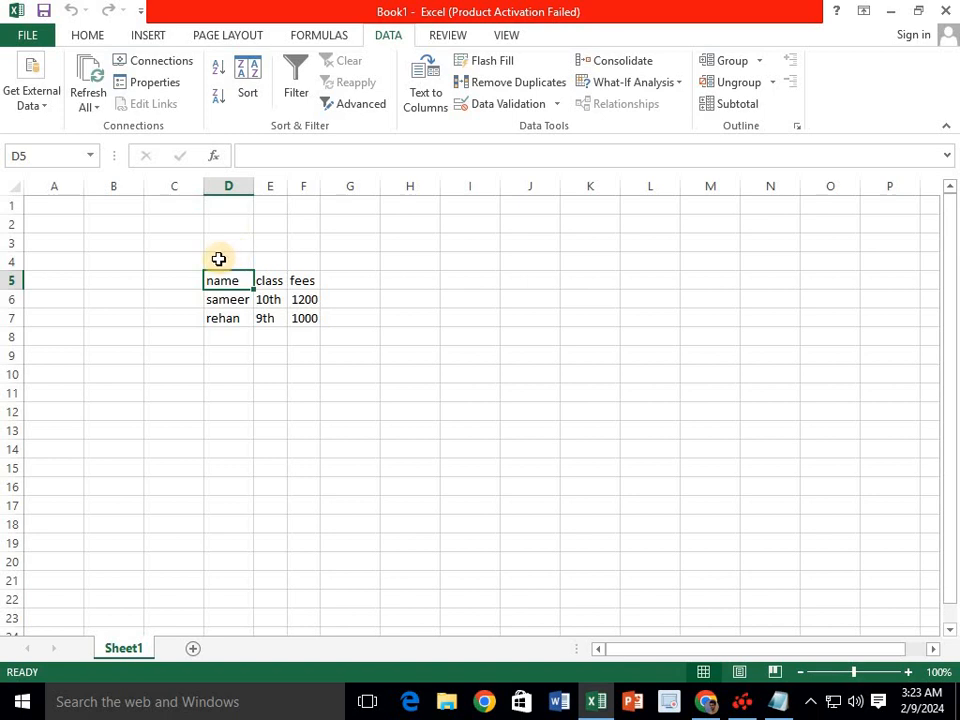
{"action": "left_click_drag", "start_coordinate": [221, 261], "coordinate": [286, 318]}
{"action": "left_click_drag", "start_coordinate": [224, 278], "coordinate": [305, 318]}
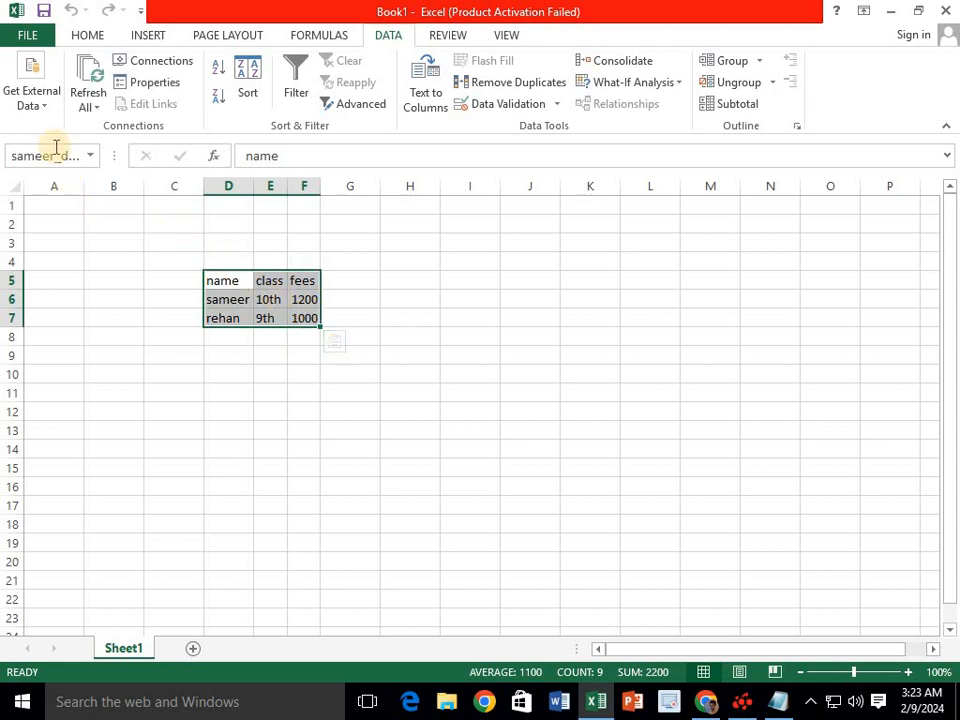
{"action": "left_click", "coordinate": [42, 105]}
{"action": "left_click", "coordinate": [229, 285]}
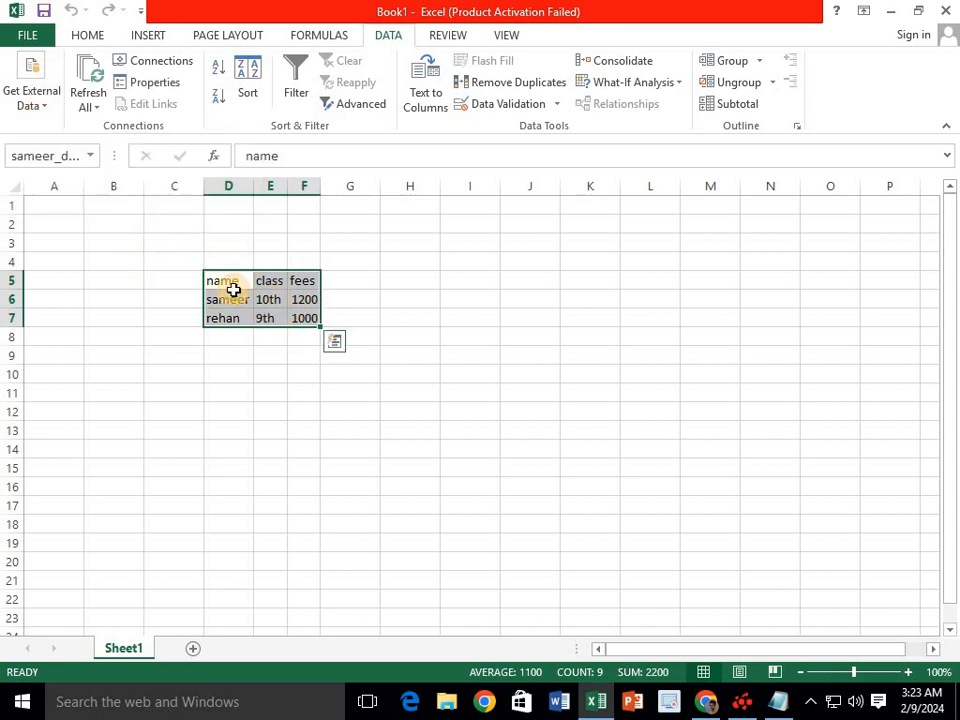
{"action": "left_click", "coordinate": [231, 298]}
{"action": "left_click", "coordinate": [40, 122]}
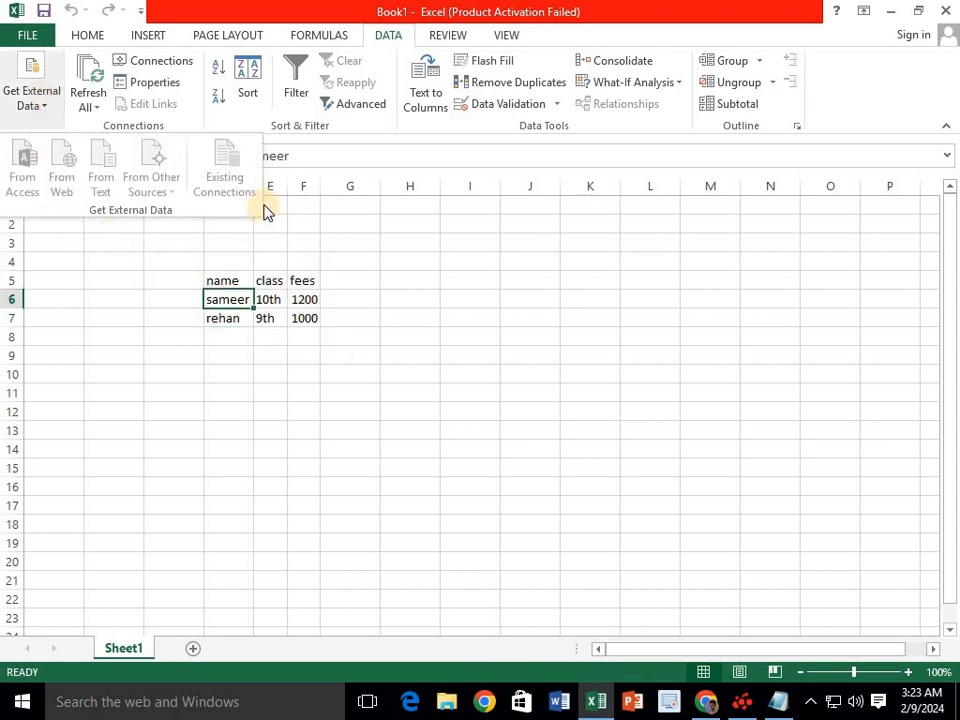
{"action": "left_click", "coordinate": [294, 336]}
{"action": "left_click", "coordinate": [246, 341]}
{"action": "left_click", "coordinate": [47, 130]}
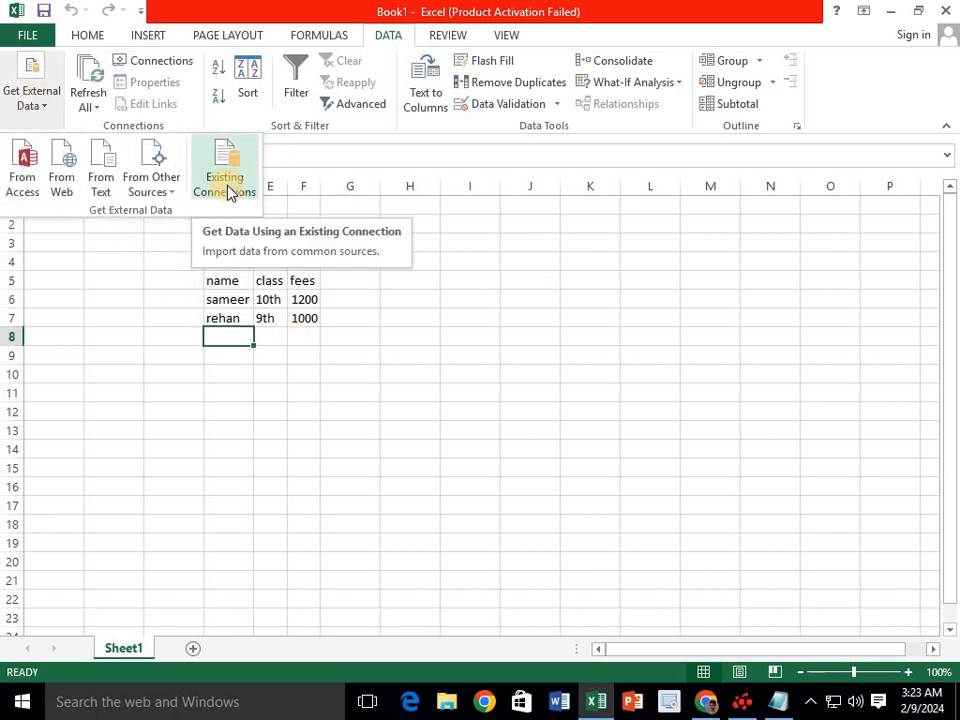
{"action": "left_click", "coordinate": [228, 192]}
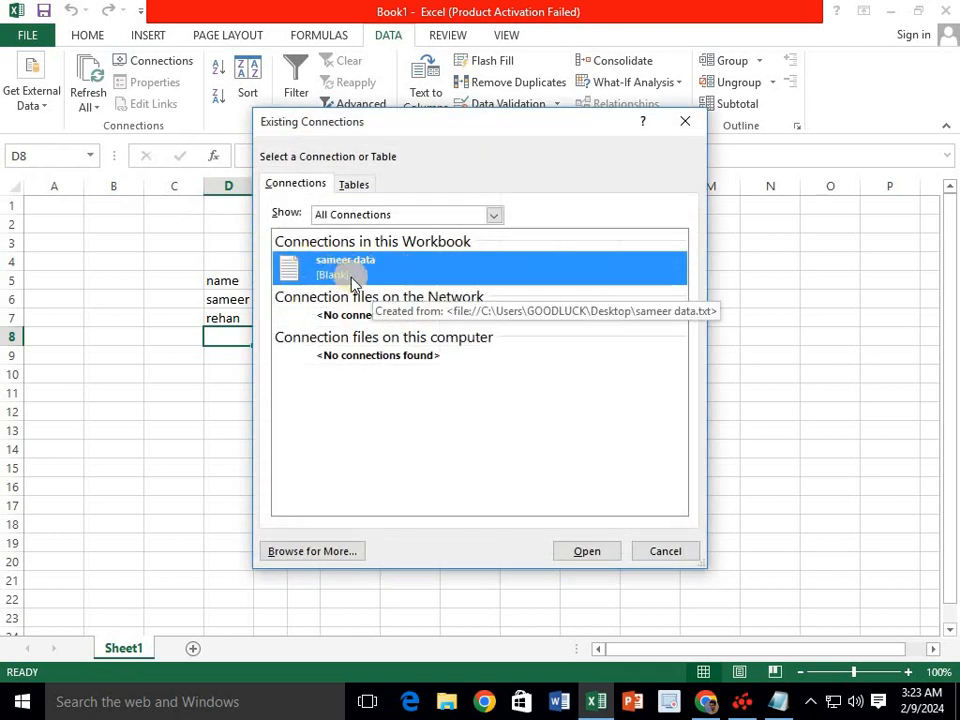
{"action": "left_click", "coordinate": [676, 128]}
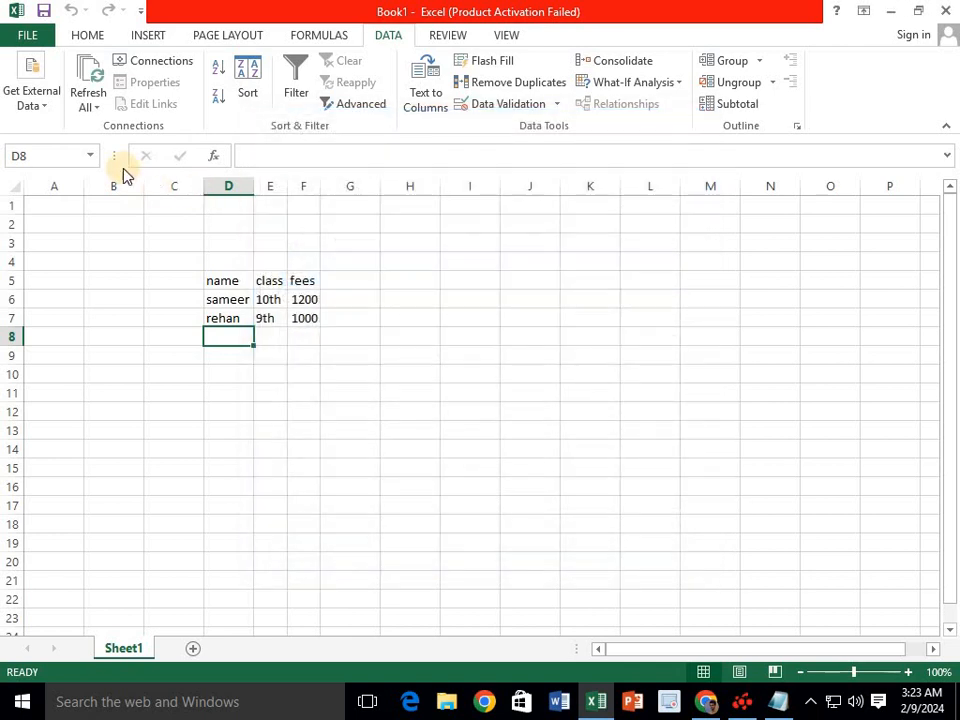
{"action": "left_click", "coordinate": [90, 107]}
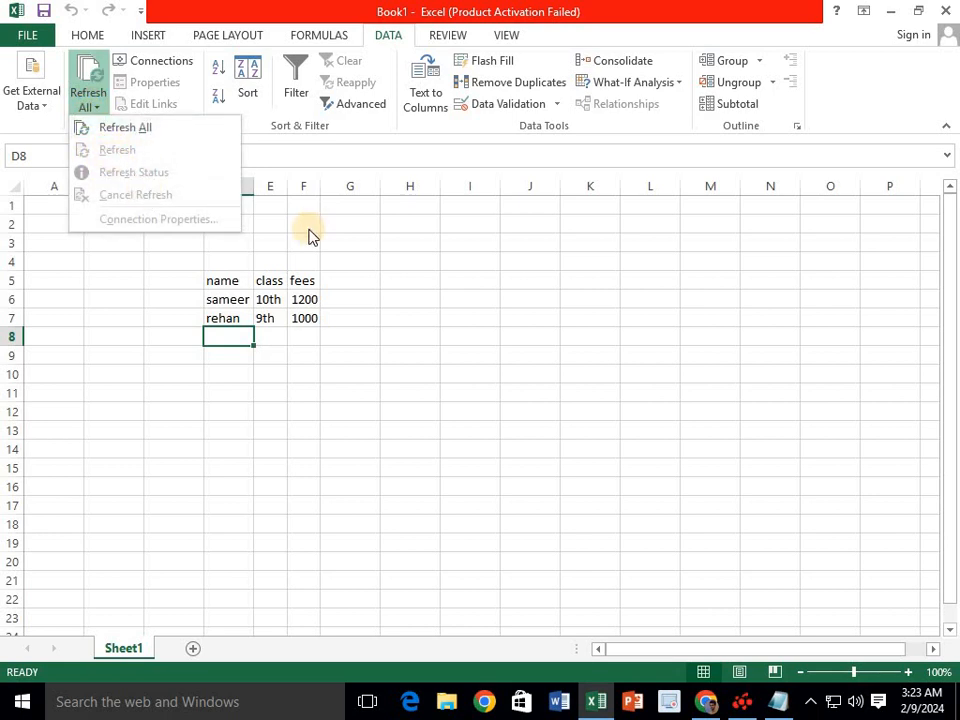
- Select D5 and enable 'Refresh data when opening the file' in the range's Properties
{"action": "left_click", "coordinate": [251, 301]}
{"action": "left_click", "coordinate": [240, 292]}
{"action": "left_click", "coordinate": [229, 297]}
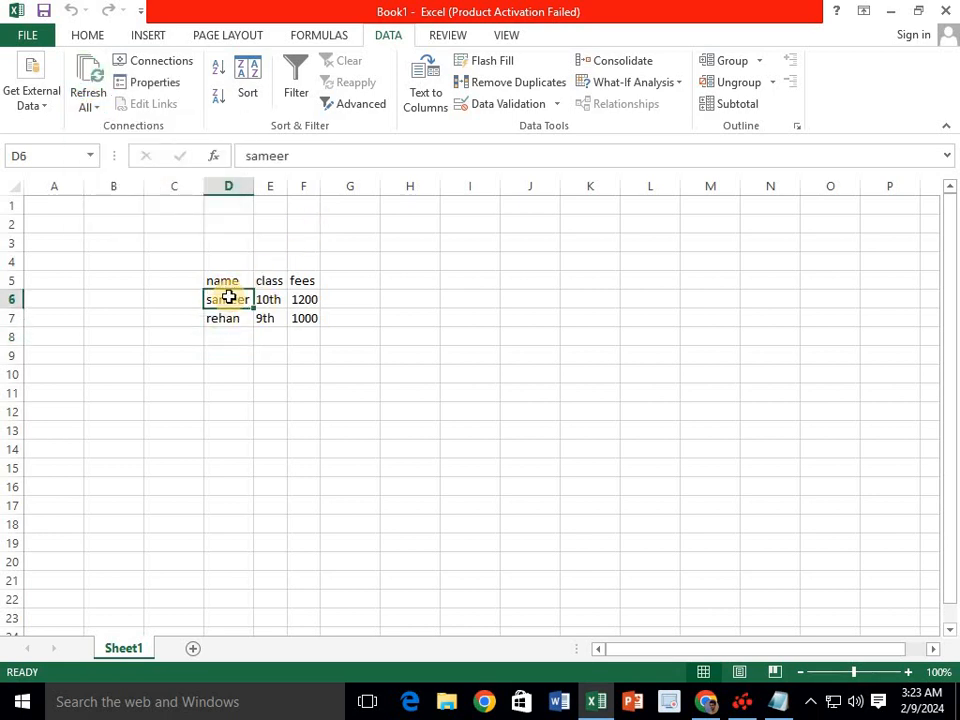
{"action": "left_click", "coordinate": [228, 285]}
{"action": "left_click", "coordinate": [228, 298]}
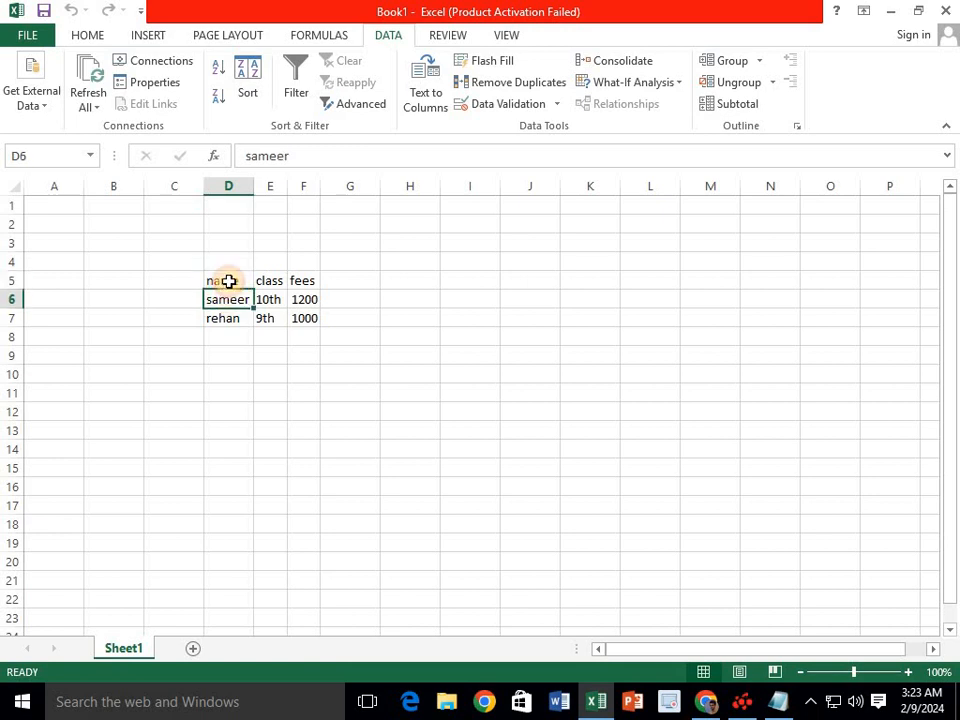
{"action": "left_click", "coordinate": [228, 285]}
{"action": "left_click", "coordinate": [160, 82]}
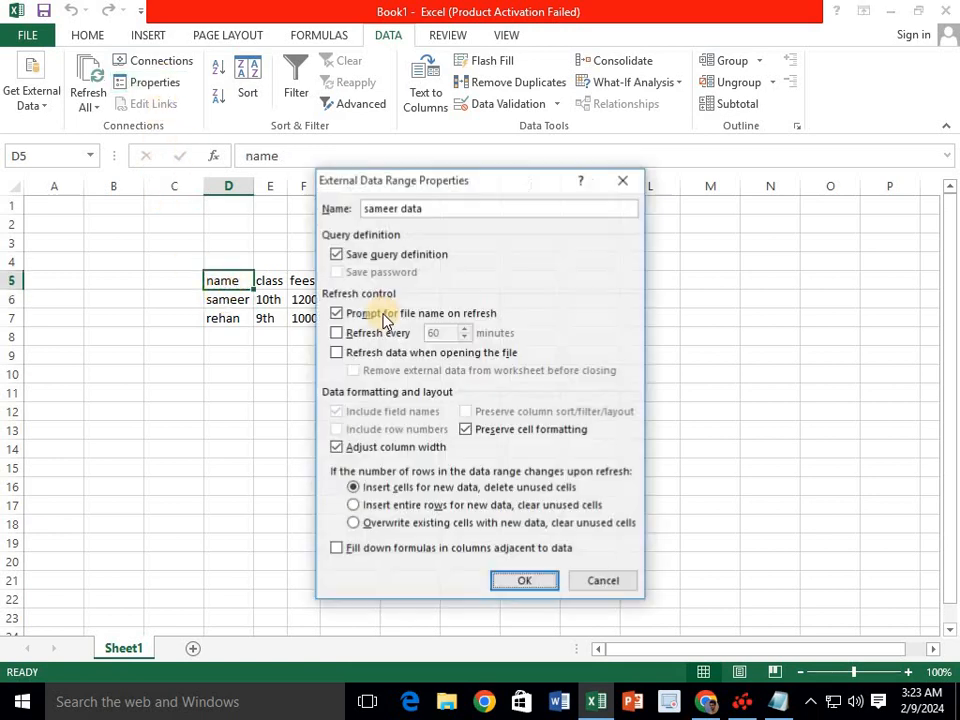
{"action": "left_click", "coordinate": [337, 353]}
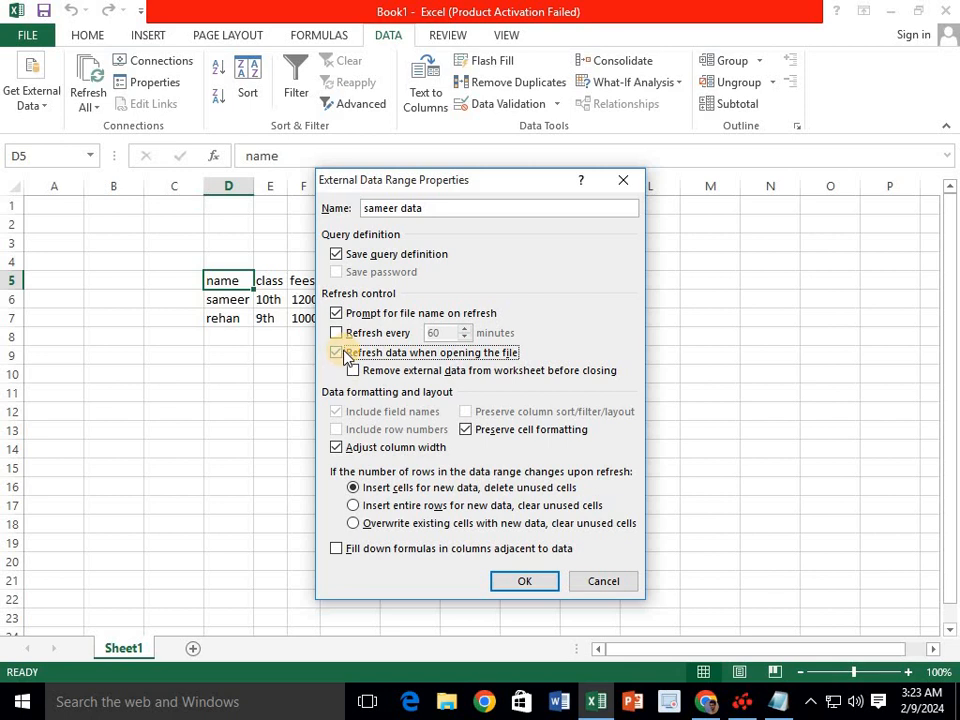
{"action": "left_click", "coordinate": [534, 581]}
{"action": "left_click", "coordinate": [98, 107]}
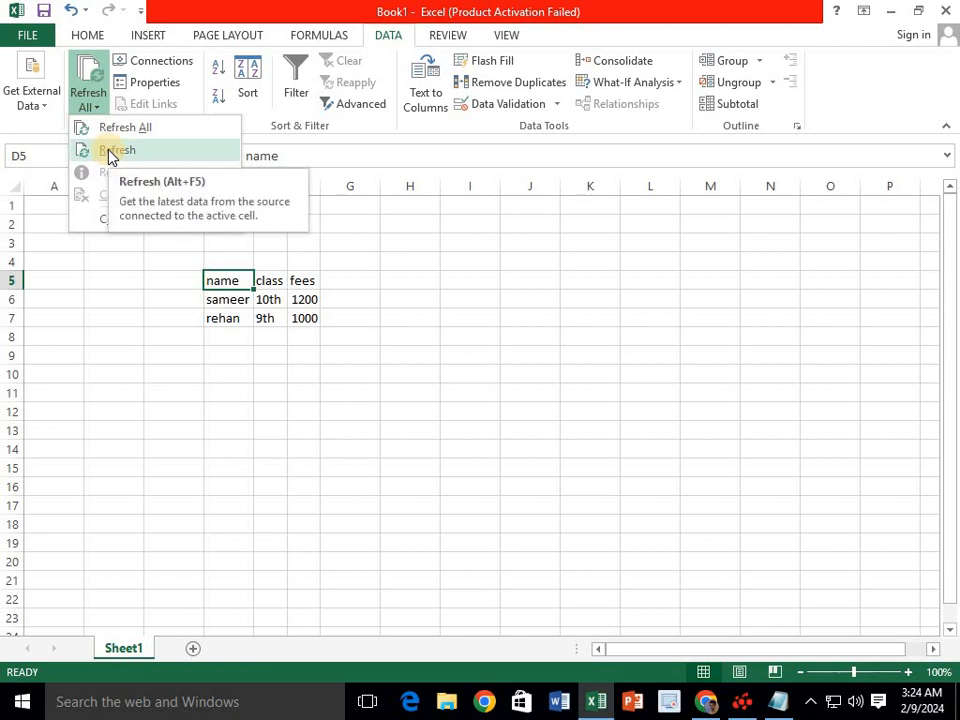
- Add a fourth student row with class 8th and fees 1000 in Notepad, then minimize it
{"action": "left_click", "coordinate": [774, 701]}
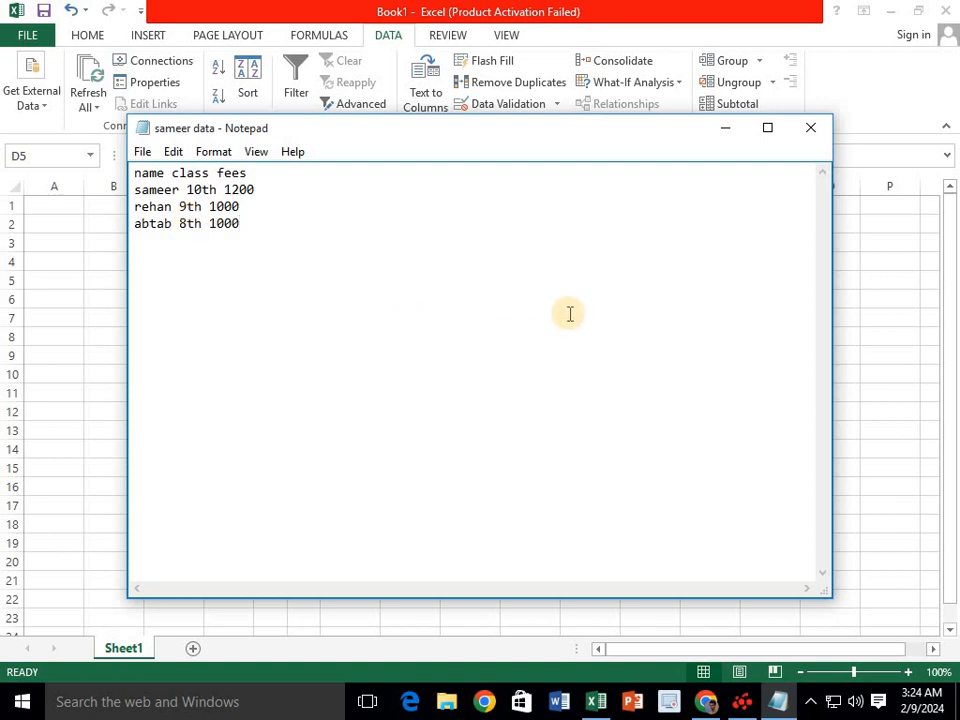
{"action": "left_click", "coordinate": [725, 128]}
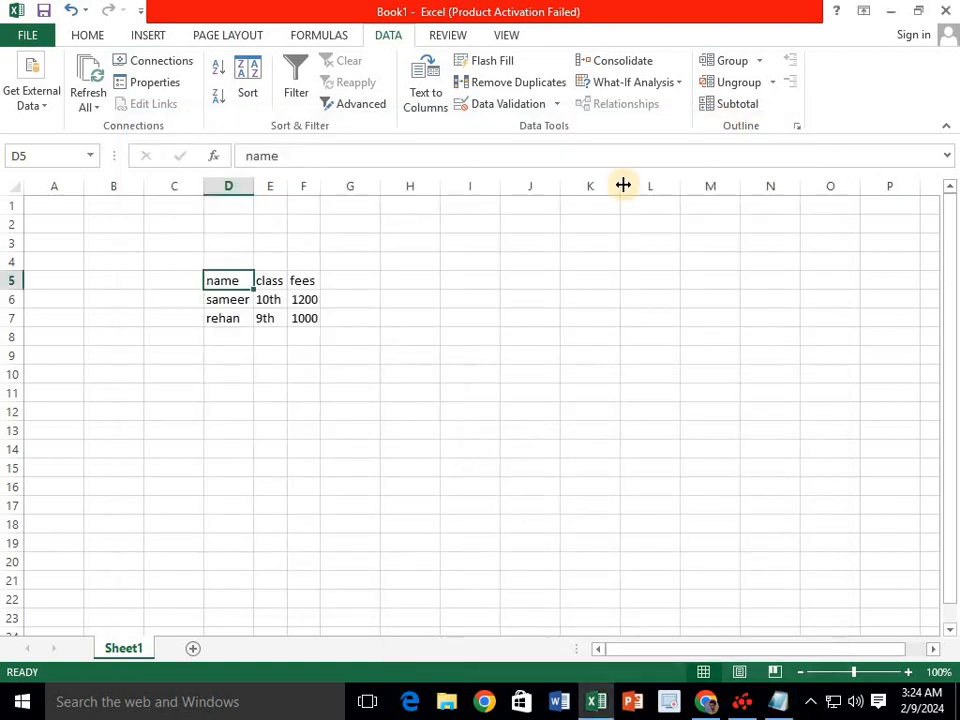
- Look over the Refresh All options and the workbook's connections list
{"action": "left_click", "coordinate": [213, 302]}
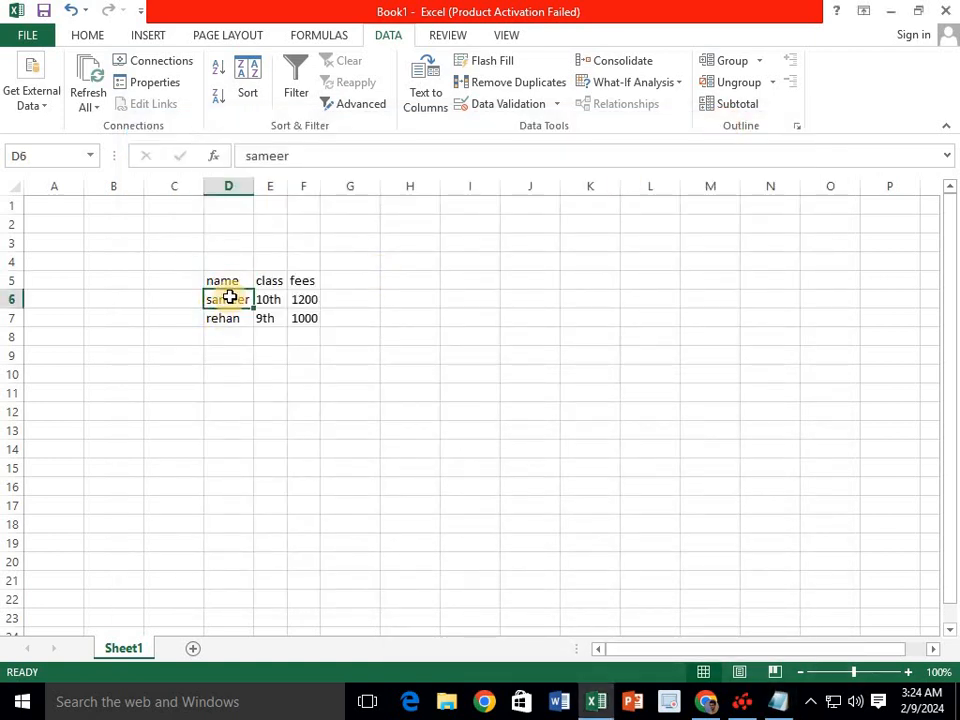
{"action": "left_click", "coordinate": [86, 106]}
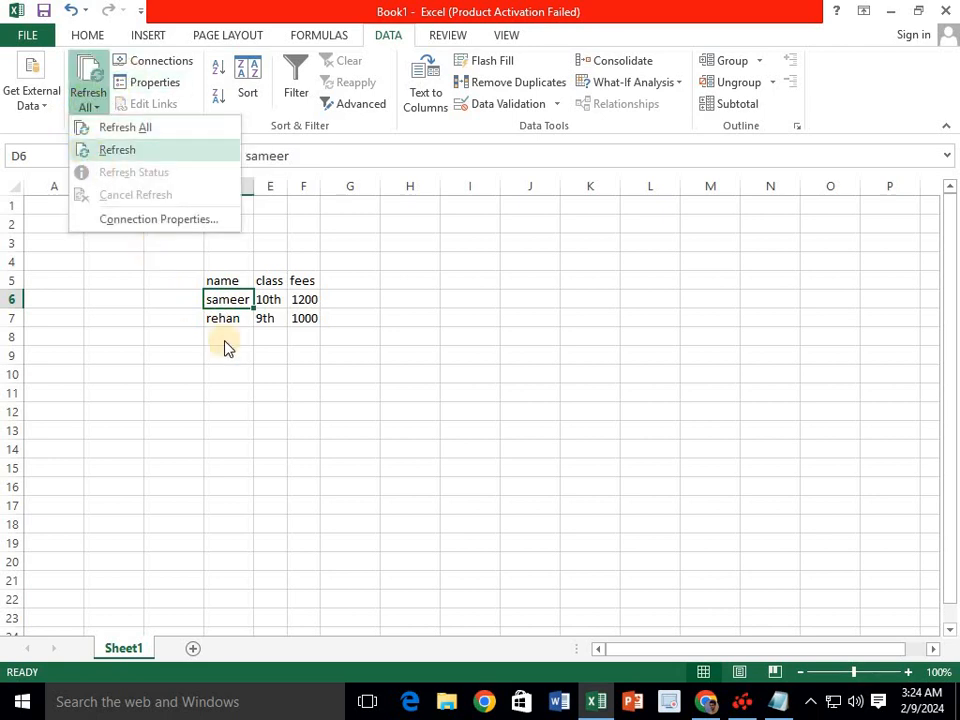
{"action": "left_click", "coordinate": [235, 302]}
{"action": "left_click", "coordinate": [156, 66]}
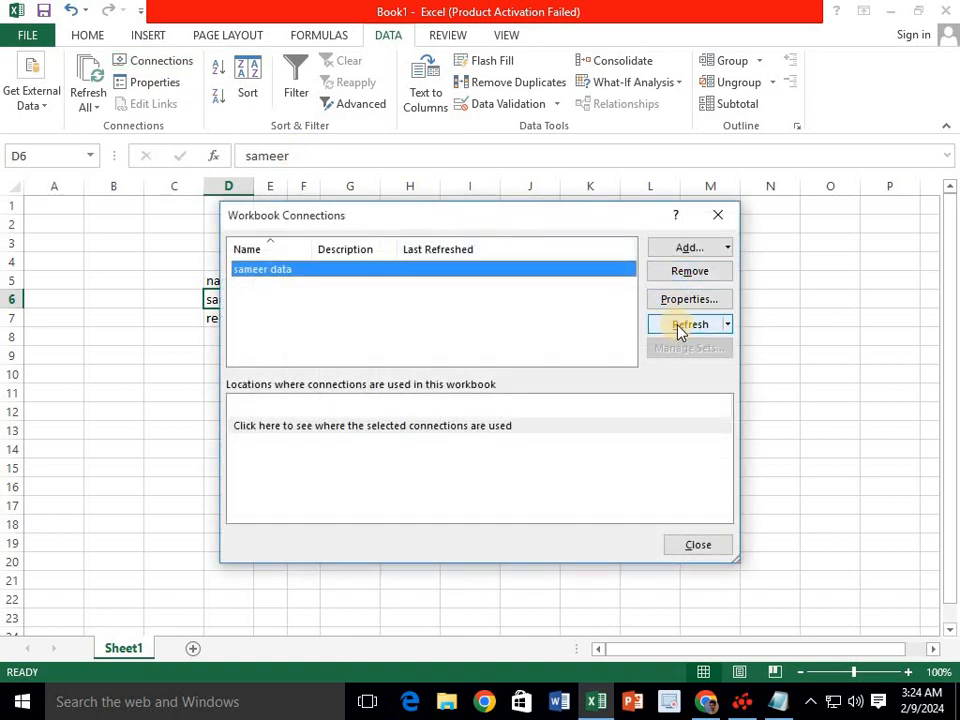
{"action": "left_click", "coordinate": [716, 216]}
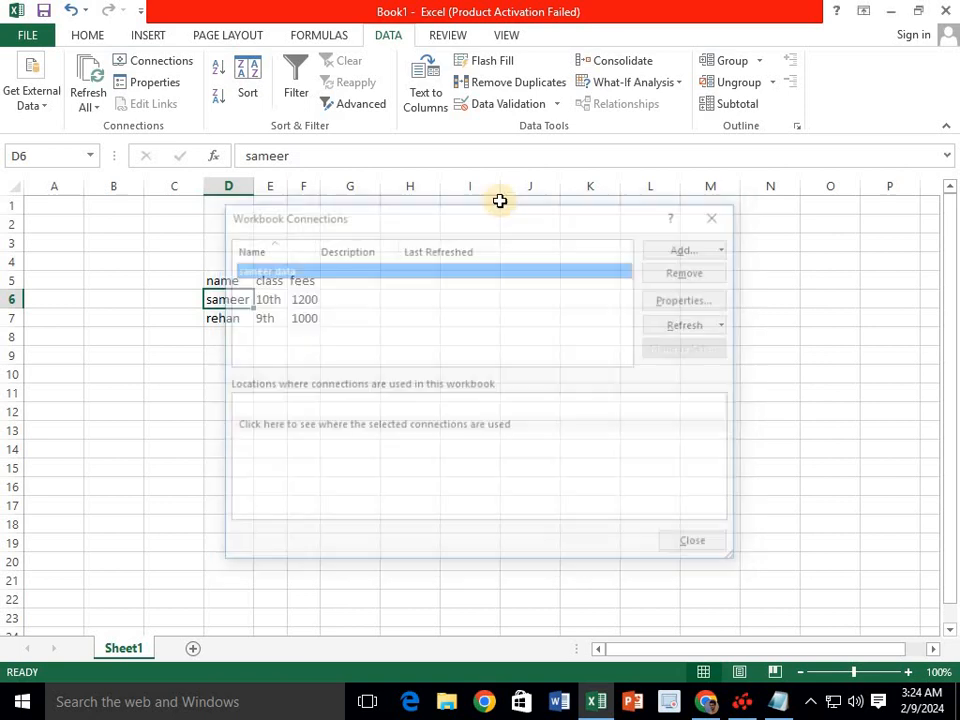
- Refresh the table from 'sameer data' so it grows to D5:F8, and select it
{"action": "left_click", "coordinate": [90, 100]}
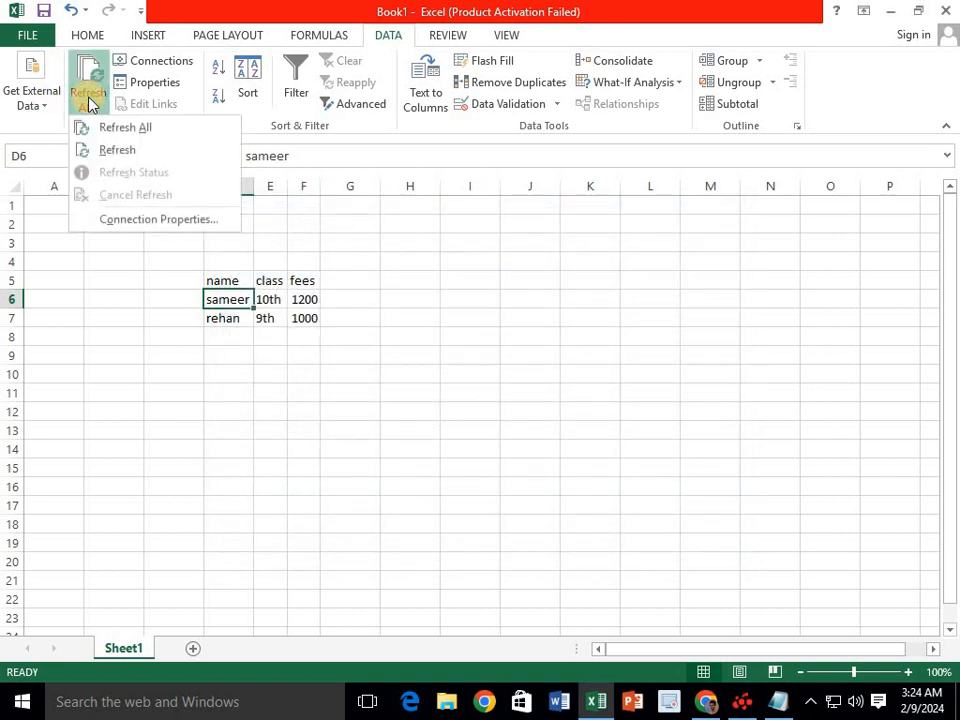
{"action": "left_click", "coordinate": [117, 152]}
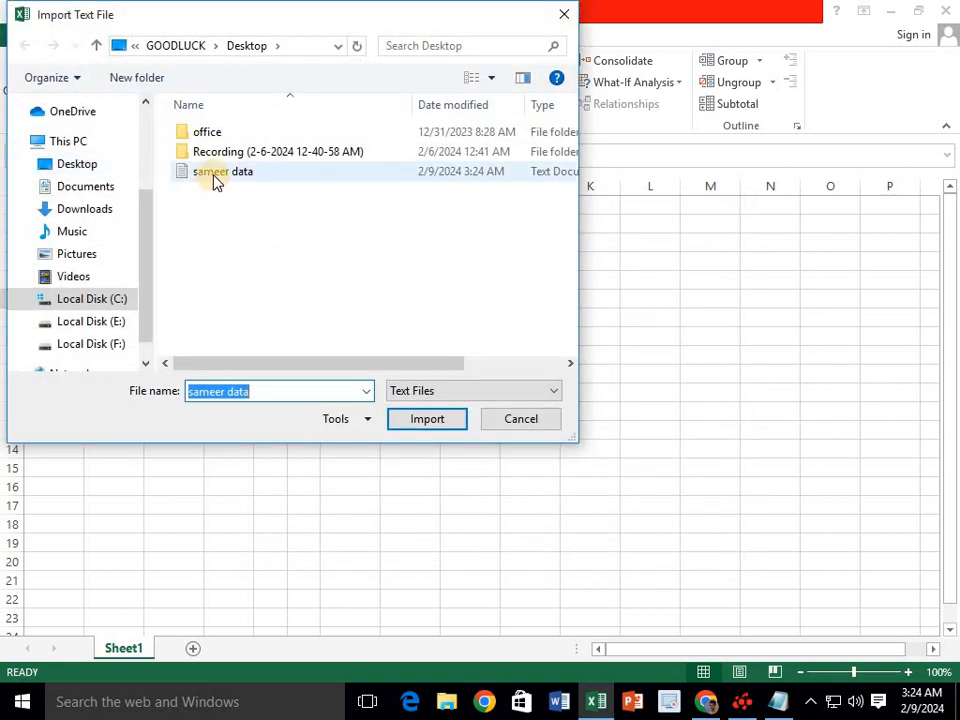
{"action": "left_click", "coordinate": [214, 178]}
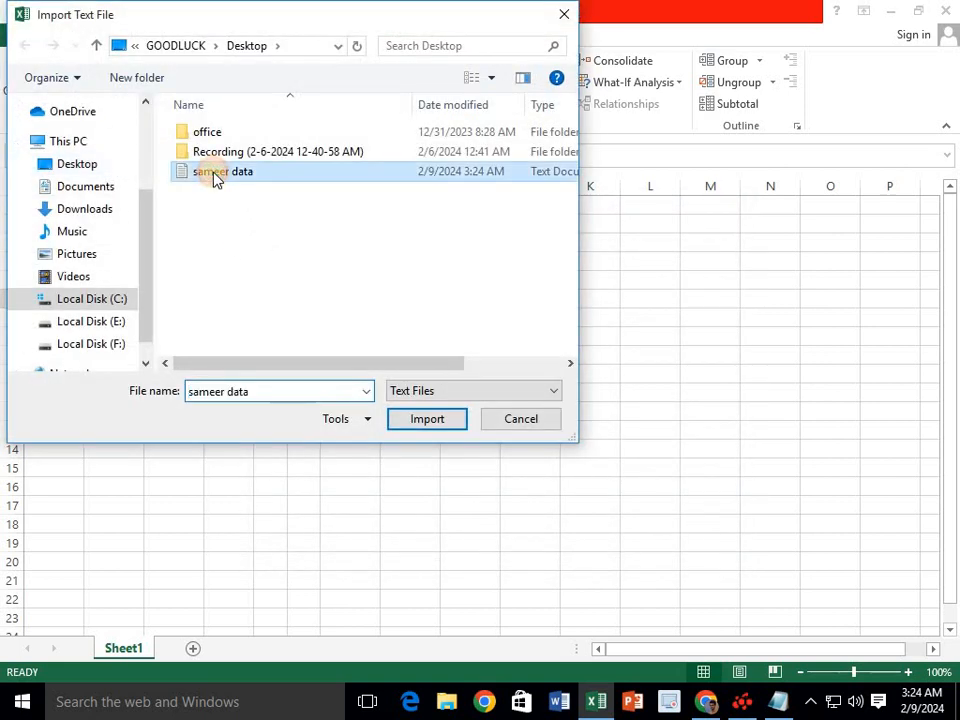
{"action": "left_click", "coordinate": [430, 419]}
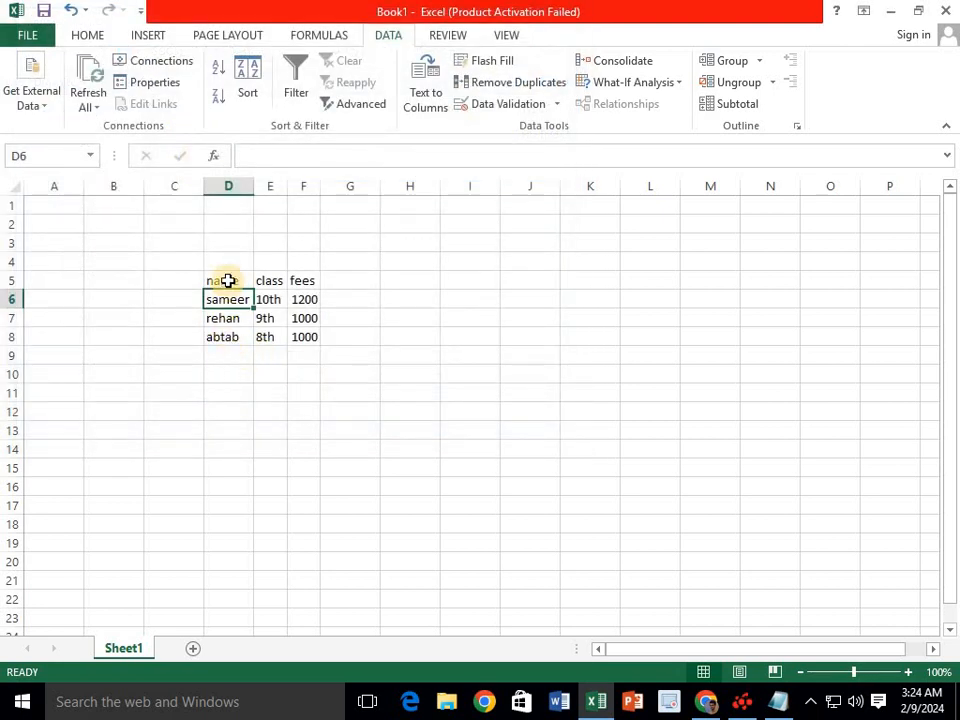
{"action": "left_click_drag", "start_coordinate": [229, 287], "coordinate": [303, 337]}
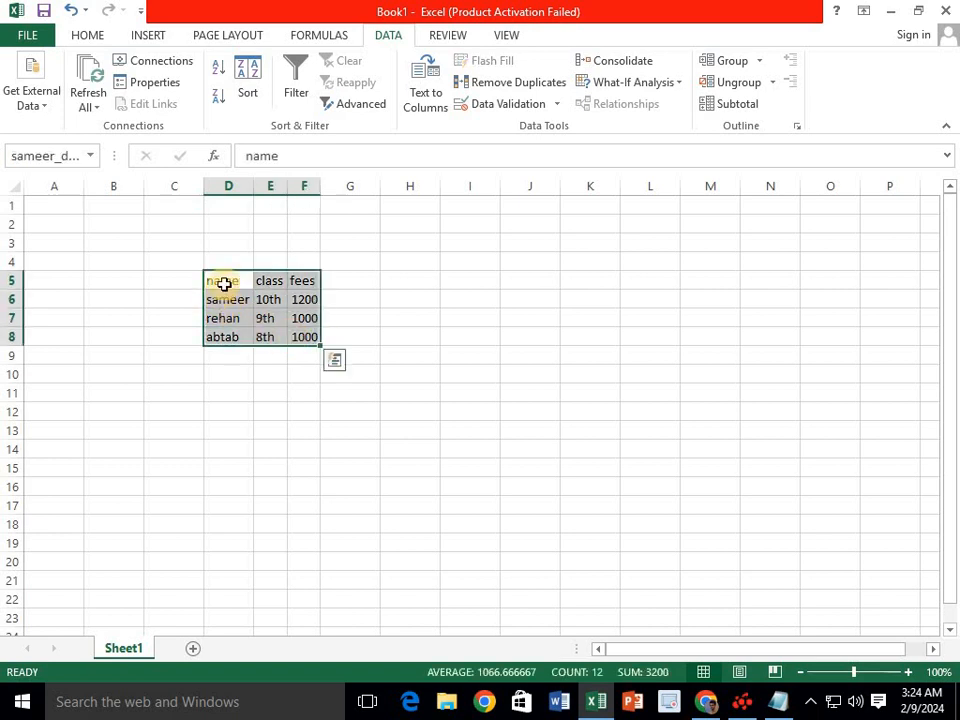
{"action": "left_click", "coordinate": [164, 64]}
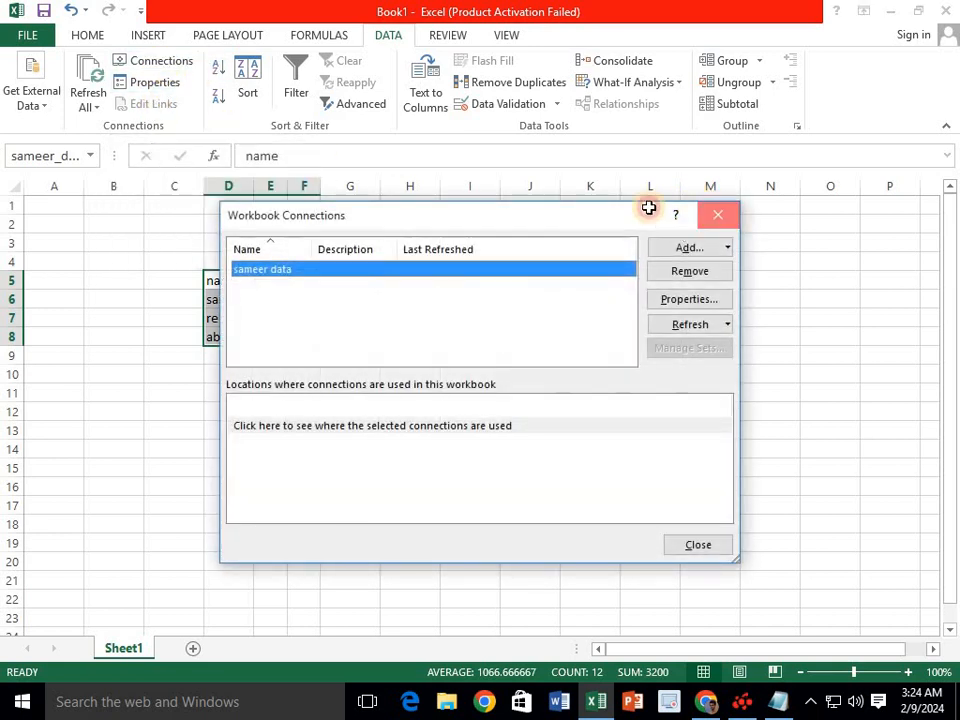
{"action": "left_click", "coordinate": [717, 214]}
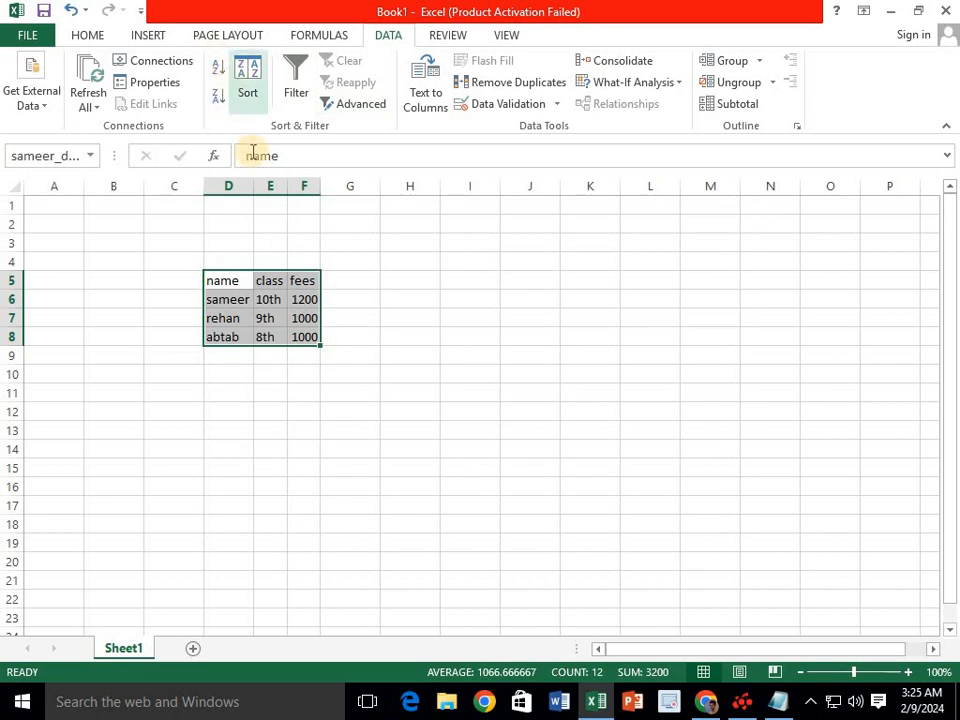
{"action": "left_click", "coordinate": [474, 336]}
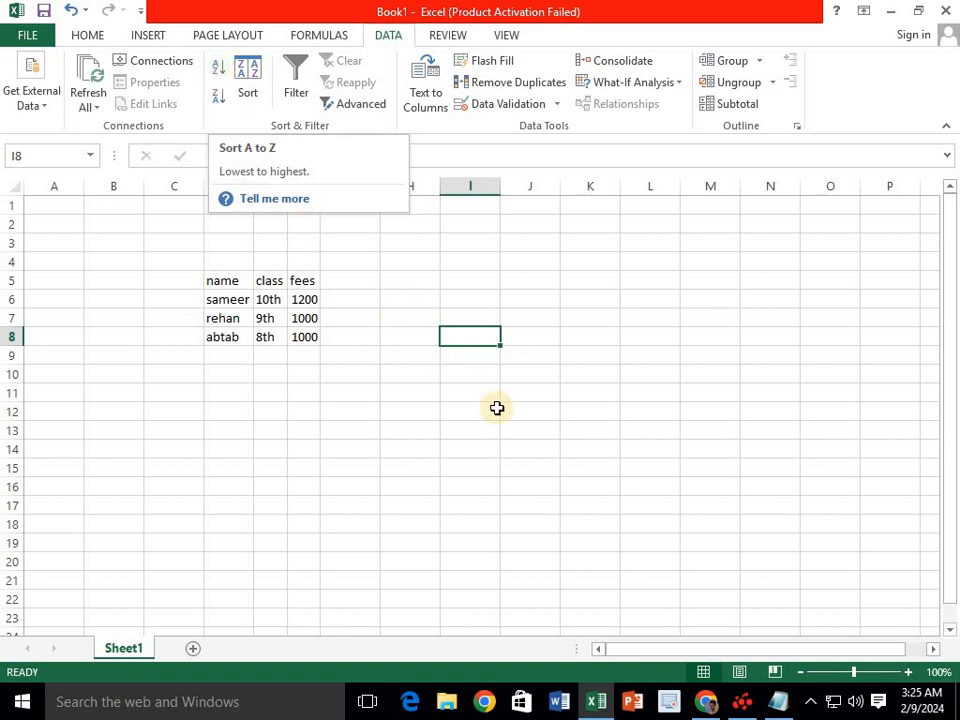
{"action": "left_click", "coordinate": [472, 376]}
{"action": "left_click", "coordinate": [419, 376]}
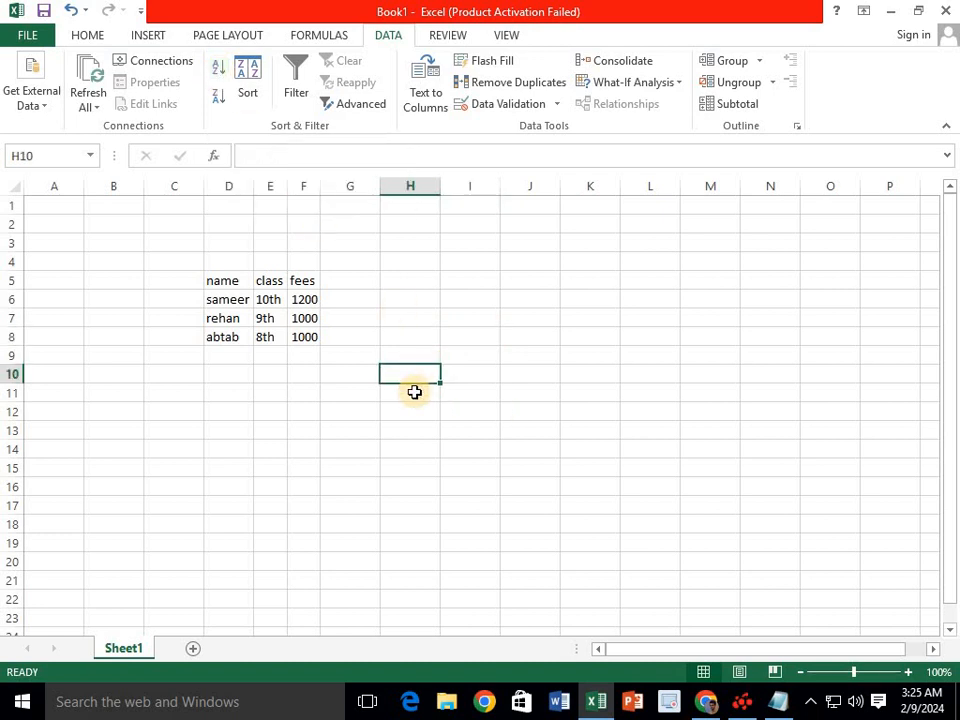
- Enter the letters c, d, b and a down H10:H13
{"action": "left_click", "coordinate": [403, 391]}
{"action": "left_click", "coordinate": [403, 377]}
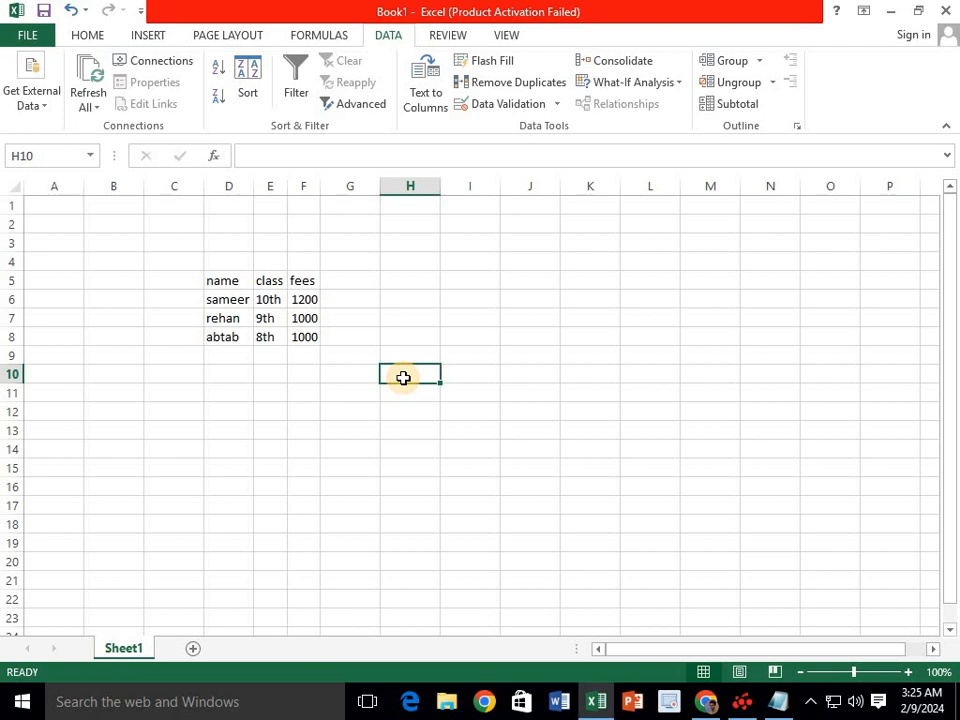
{"action": "type", "text": "a"}
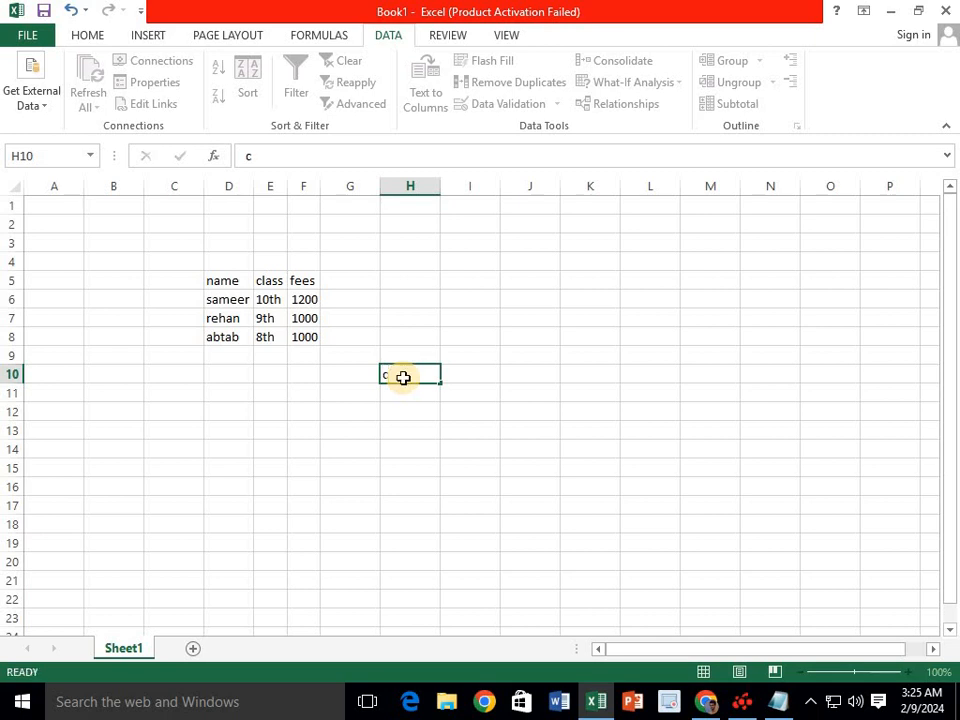
{"action": "key", "text": "Return"}
{"action": "type", "text": "d"}
{"action": "key", "text": "Return"}
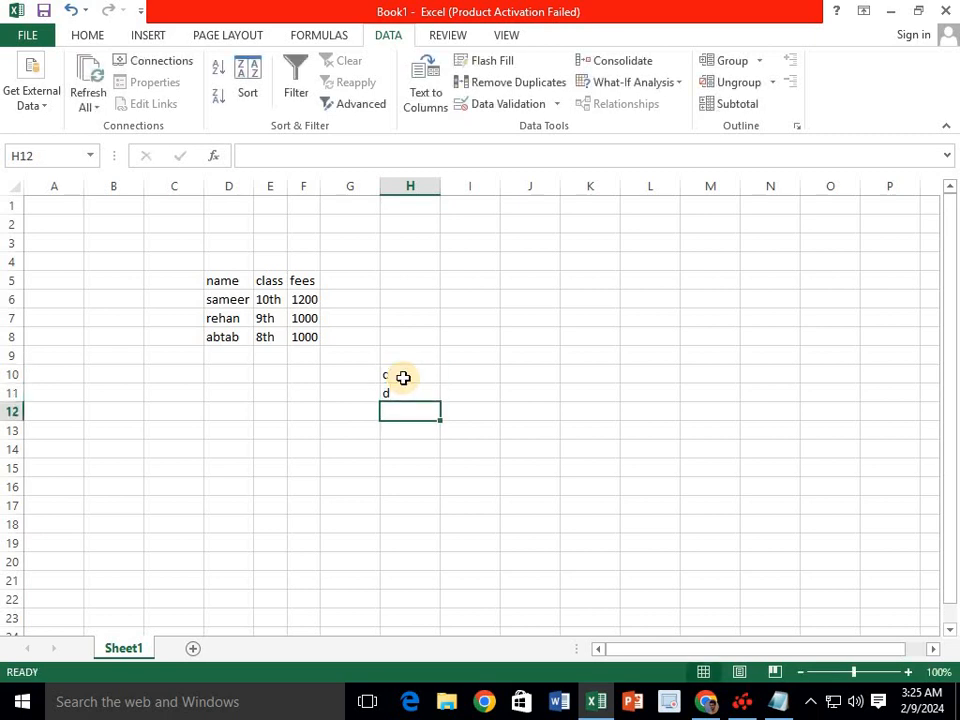
{"action": "type", "text": "b"}
{"action": "key", "text": "Return"}
{"action": "type", "text": "a"}
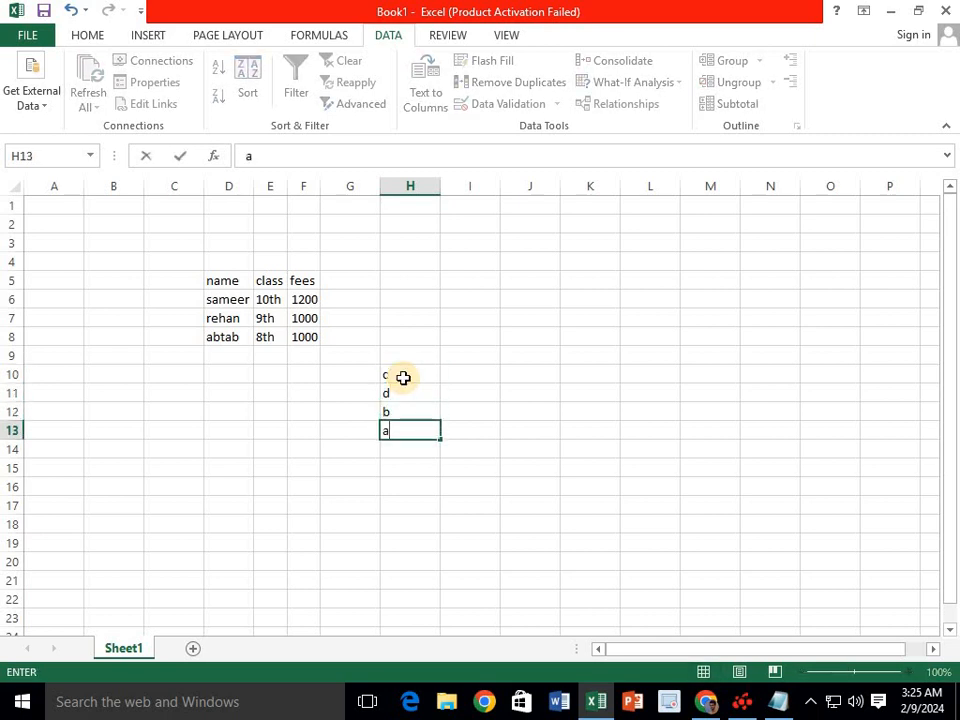
- Sort H10:H13 A to Z, then Z to A, ending with d, c, b, a
{"action": "left_click_drag", "start_coordinate": [403, 377], "coordinate": [407, 435]}
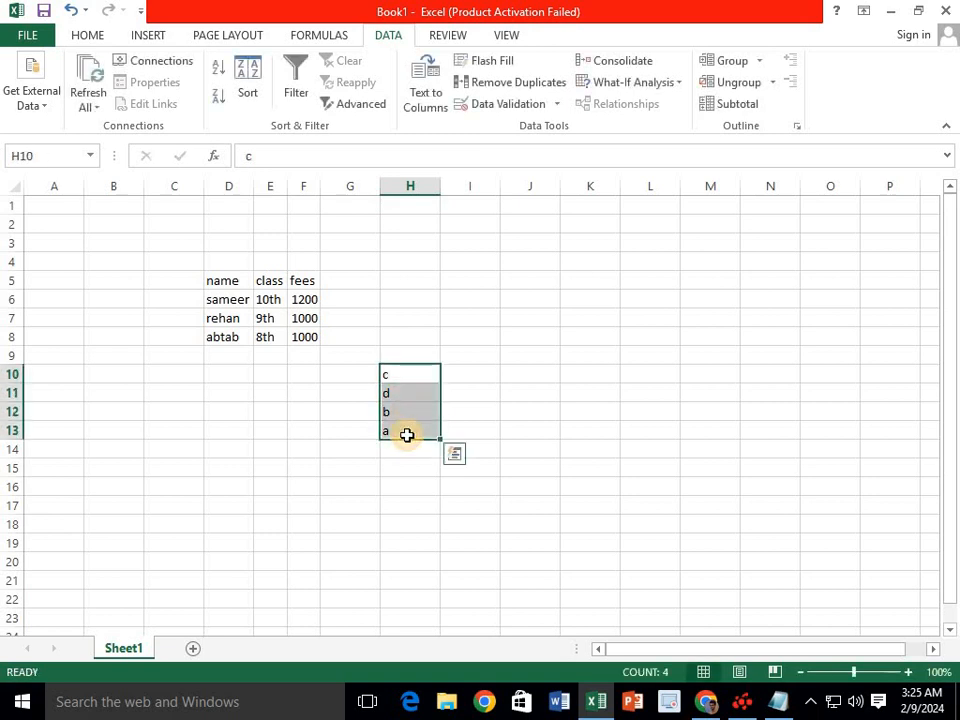
{"action": "left_click_drag", "start_coordinate": [413, 374], "coordinate": [410, 431]}
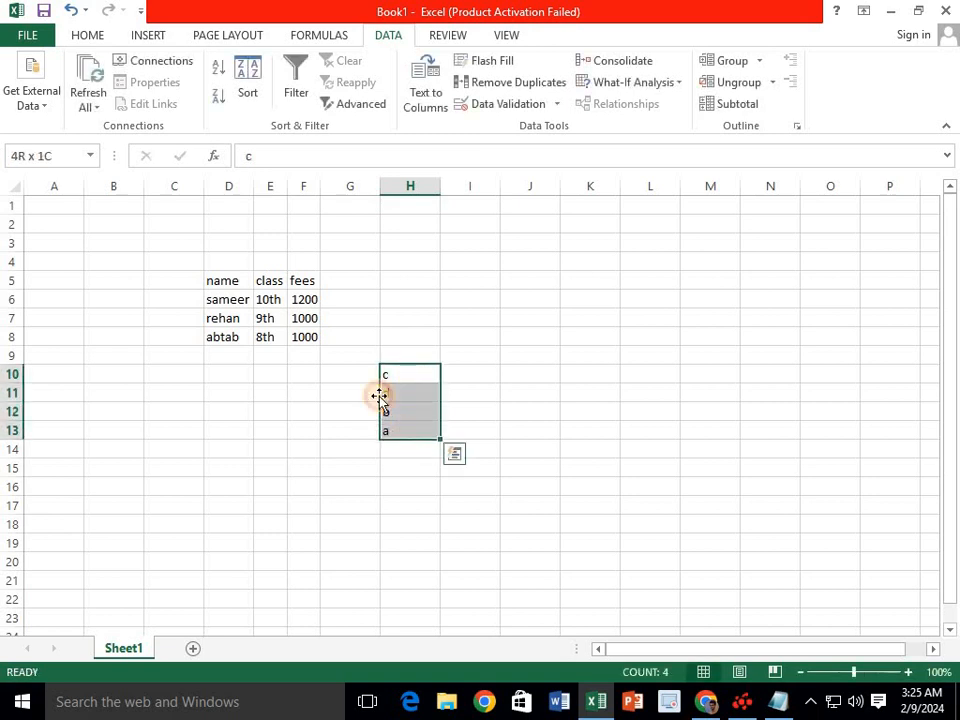
{"action": "left_click", "coordinate": [220, 72]}
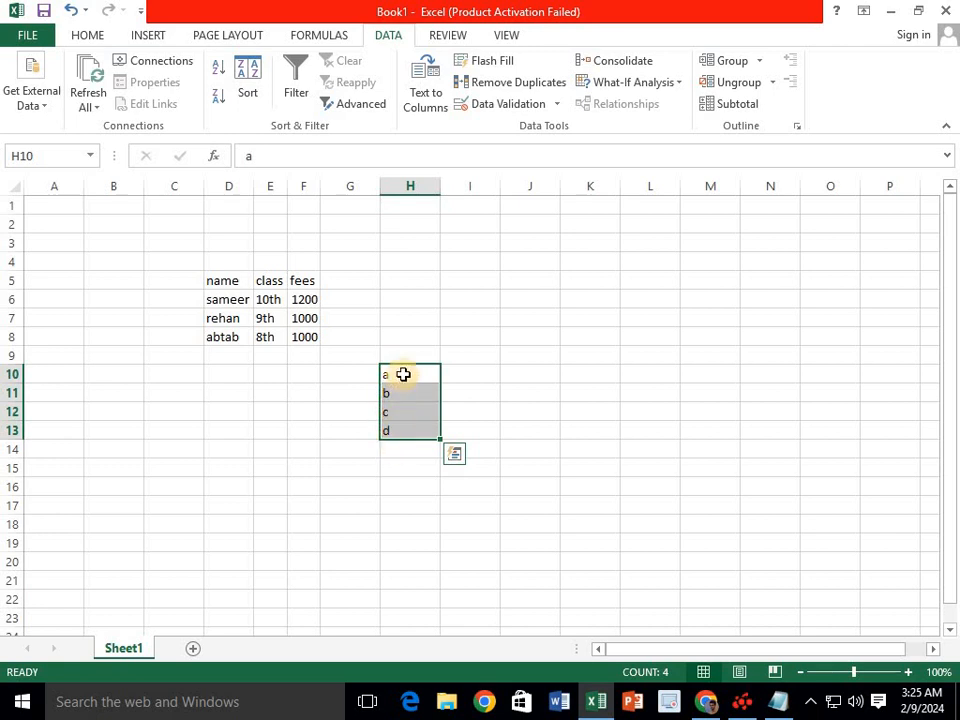
{"action": "left_click_drag", "start_coordinate": [403, 375], "coordinate": [407, 568]}
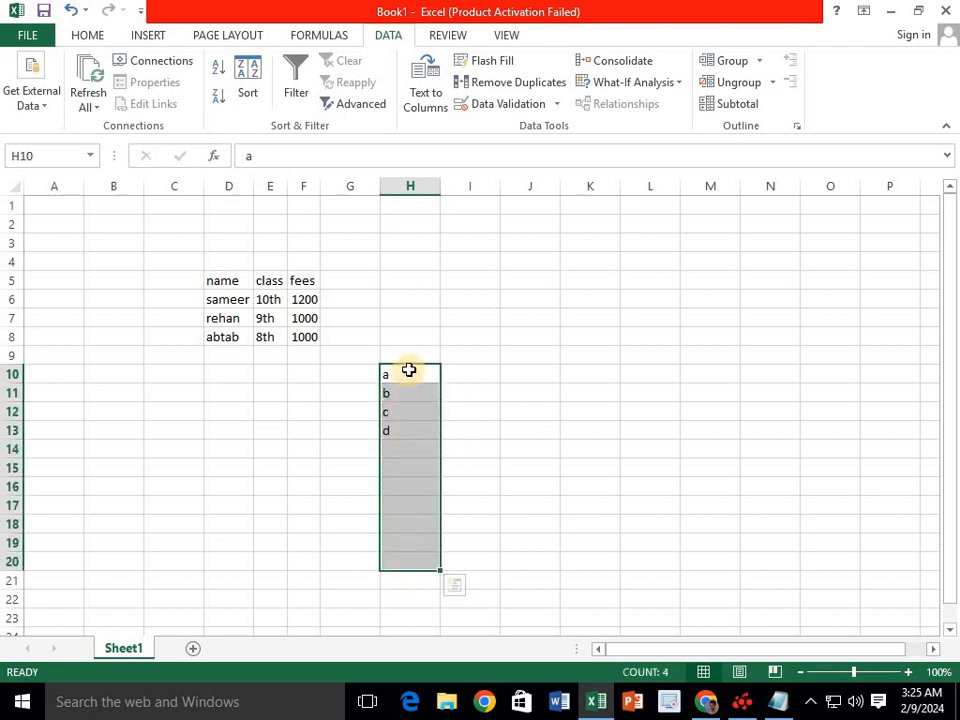
{"action": "left_click_drag", "start_coordinate": [407, 369], "coordinate": [407, 430]}
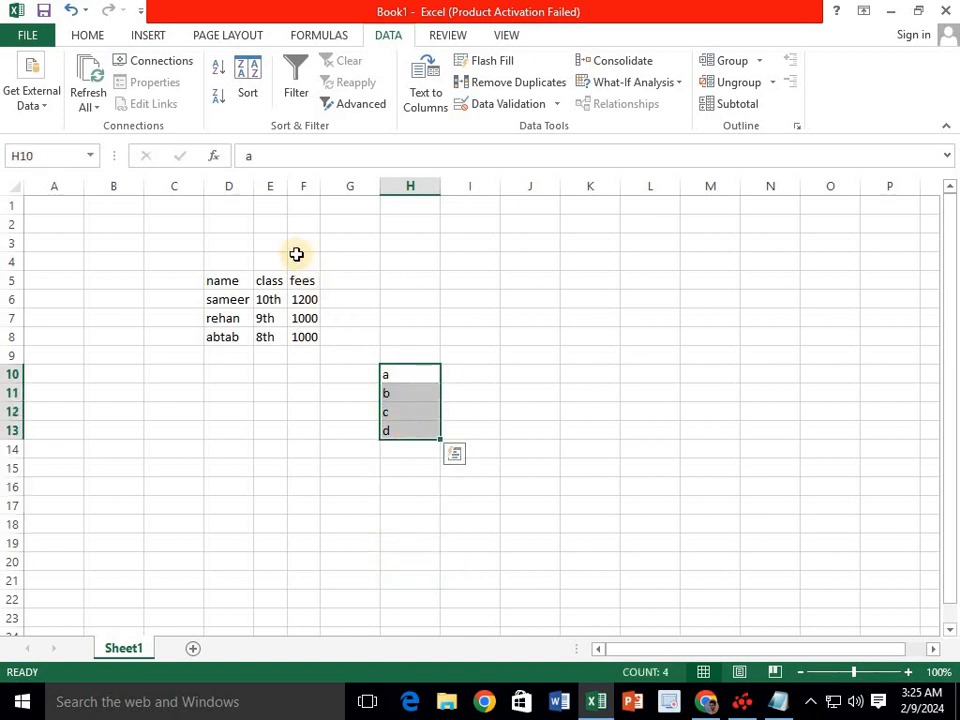
{"action": "left_click", "coordinate": [218, 96]}
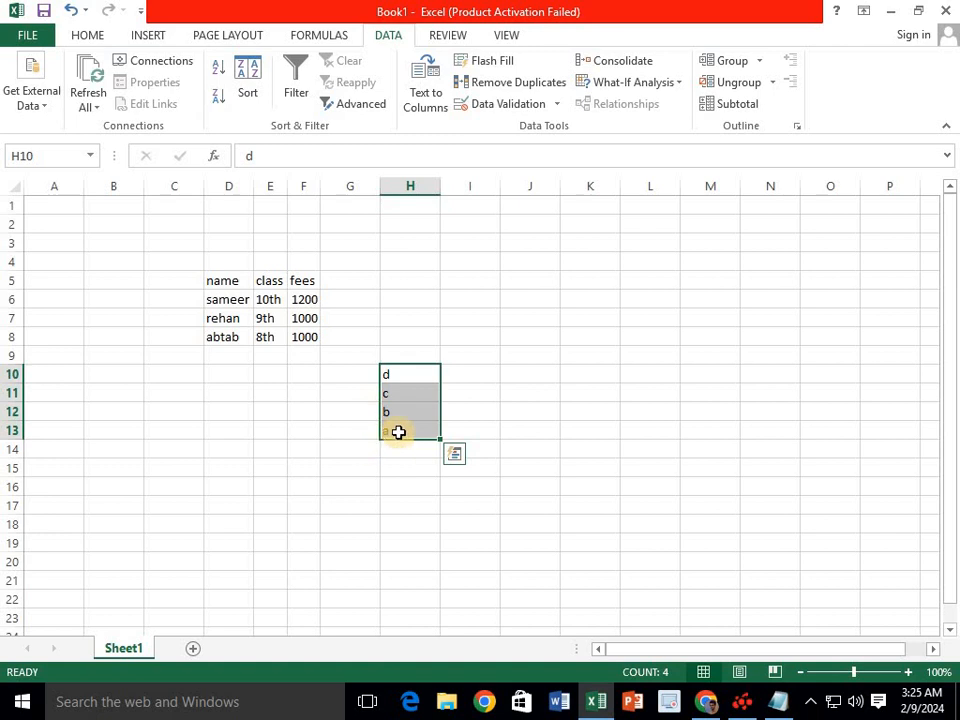
{"action": "left_click_drag", "start_coordinate": [398, 431], "coordinate": [405, 374]}
{"action": "left_click", "coordinate": [220, 82]}
{"action": "left_click", "coordinate": [218, 96]}
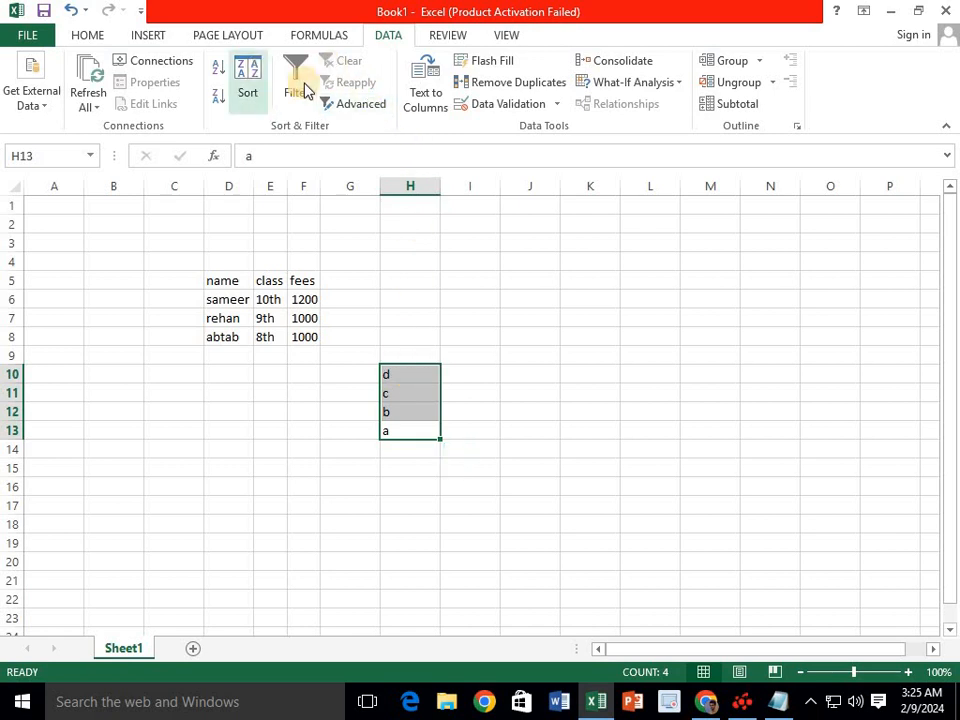
- Add filter buttons to headers D5:F5, hide abtab from the name column, then clear the filter
{"action": "left_click", "coordinate": [404, 357]}
{"action": "left_click_drag", "start_coordinate": [222, 281], "coordinate": [295, 285]}
{"action": "left_click", "coordinate": [296, 86]}
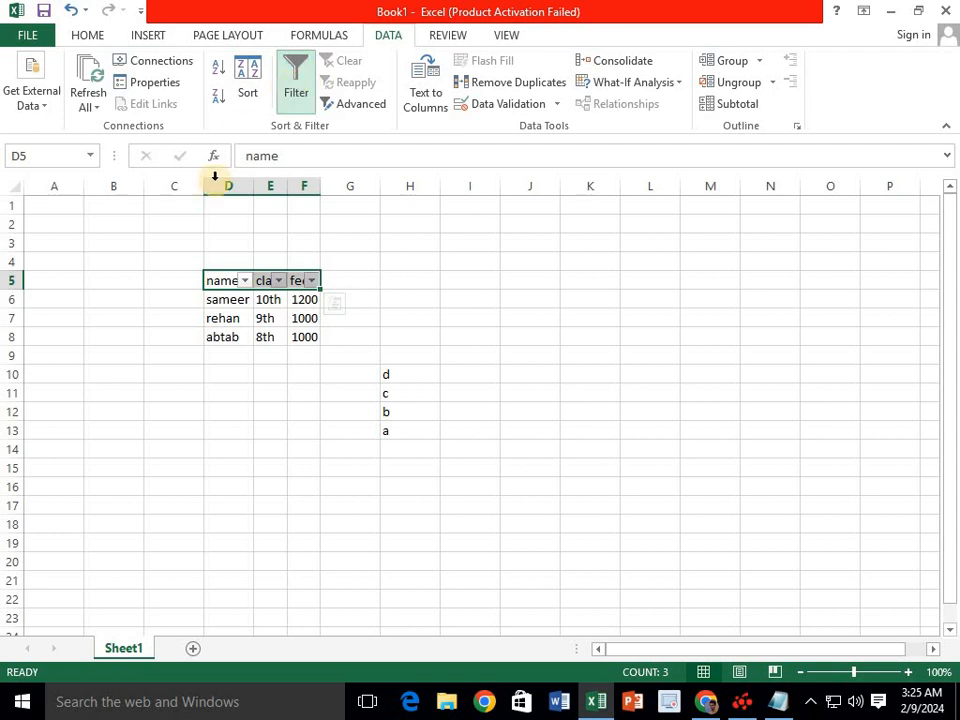
{"action": "left_click", "coordinate": [246, 283]}
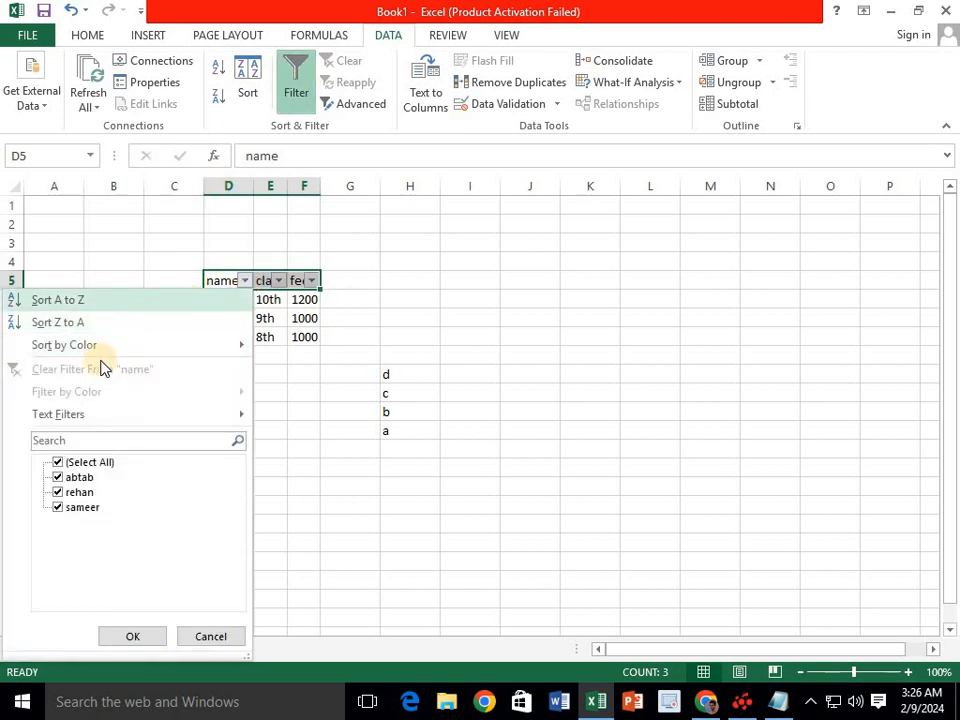
{"action": "left_click", "coordinate": [57, 478]}
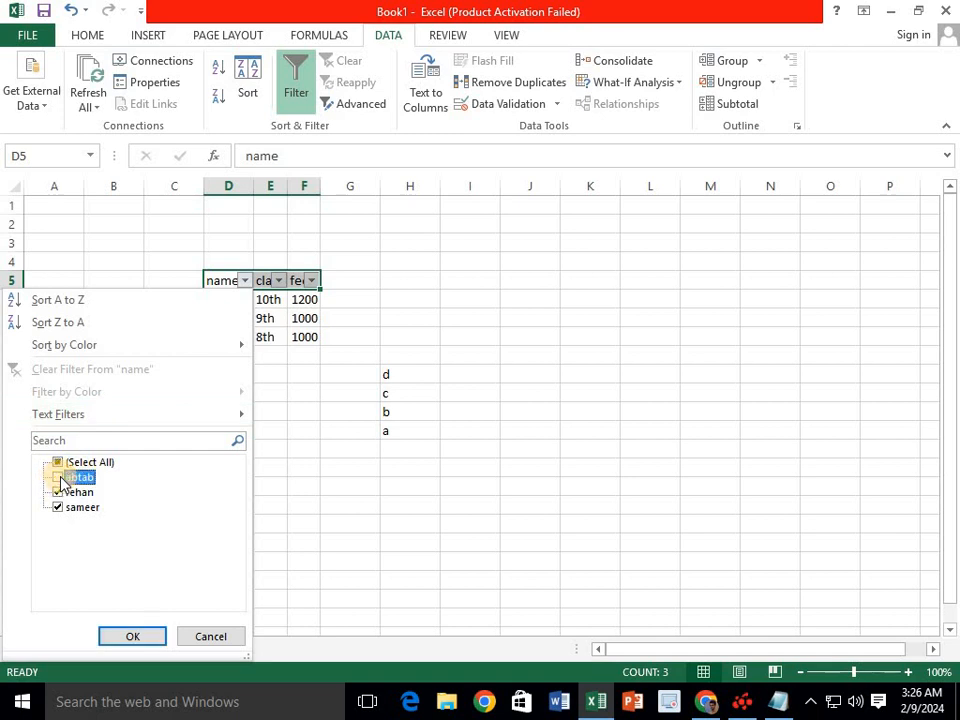
{"action": "left_click", "coordinate": [130, 632]}
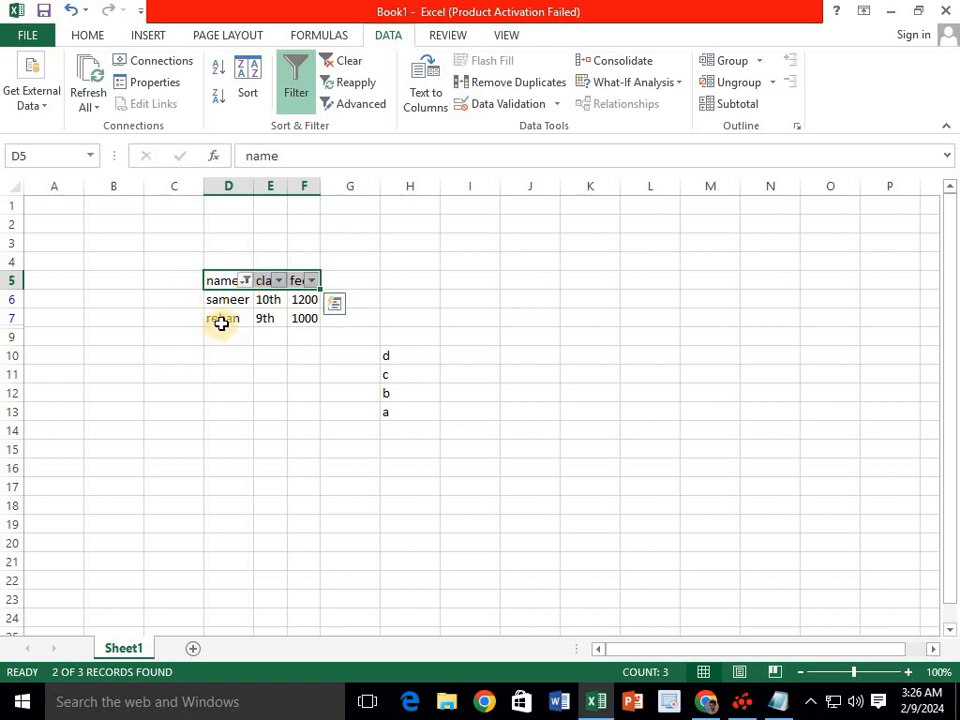
{"action": "left_click", "coordinate": [331, 66]}
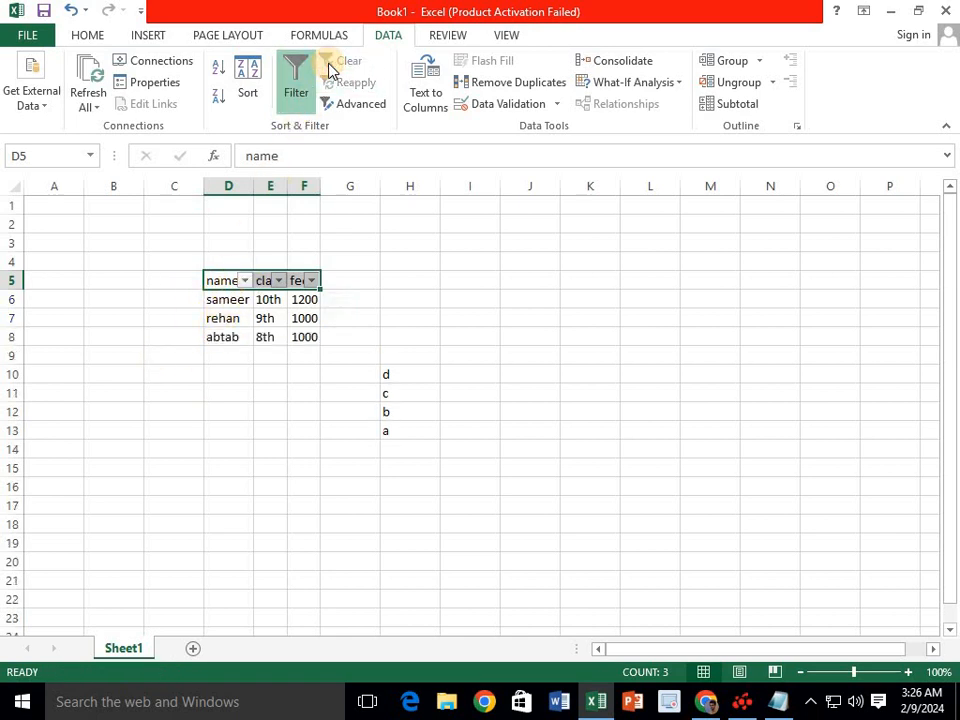
- Re-enable filtering, hide rehan from the name column, then clear it to show every row
{"action": "left_click", "coordinate": [296, 93]}
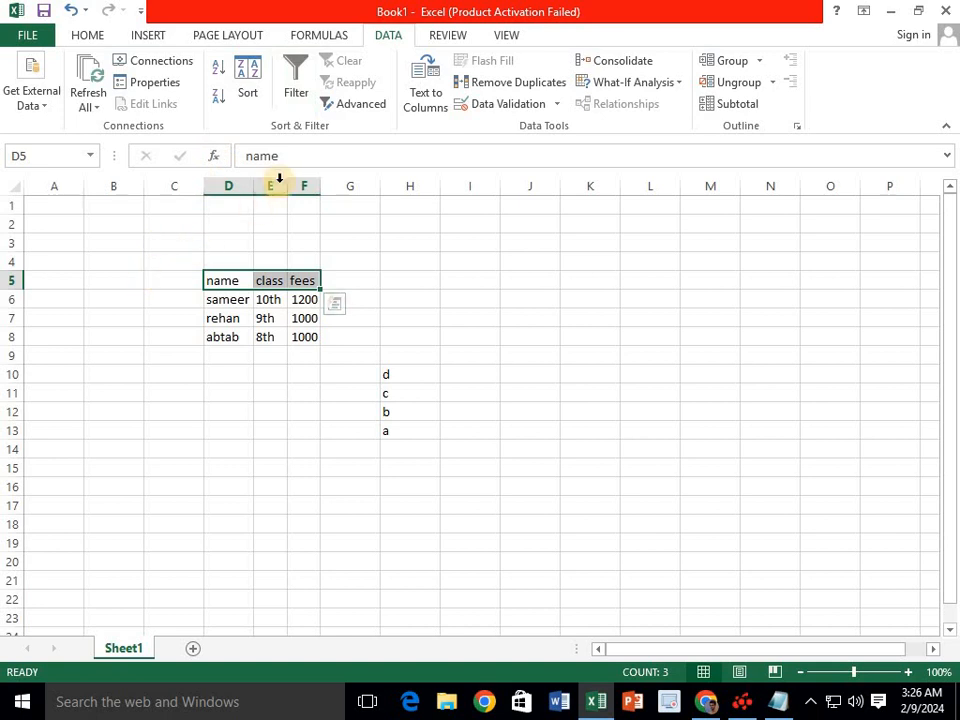
{"action": "left_click", "coordinate": [296, 85]}
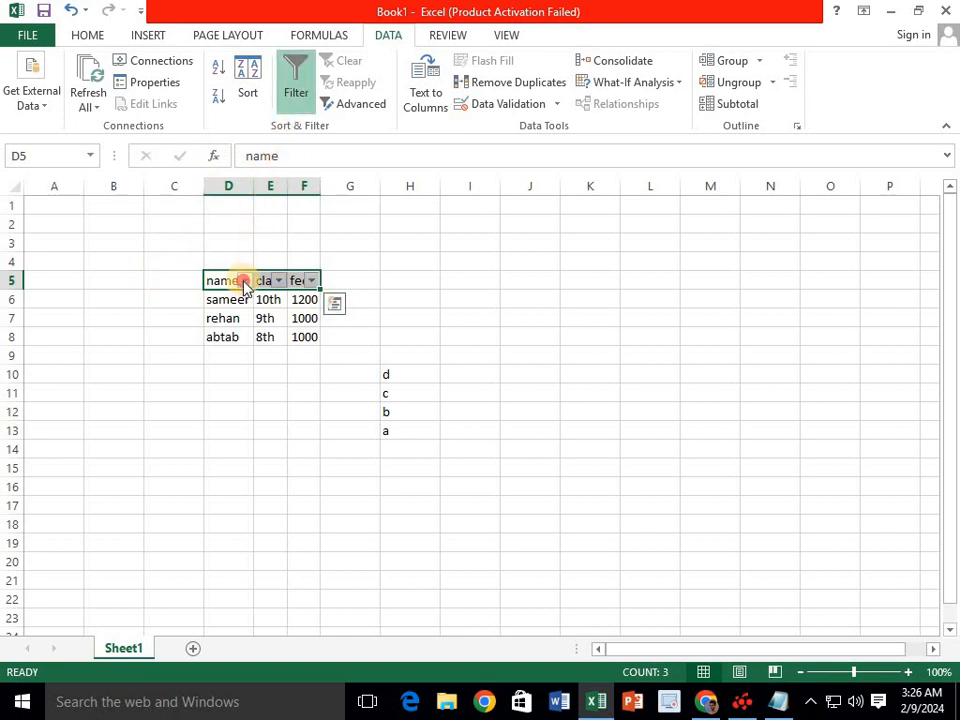
{"action": "left_click", "coordinate": [244, 280]}
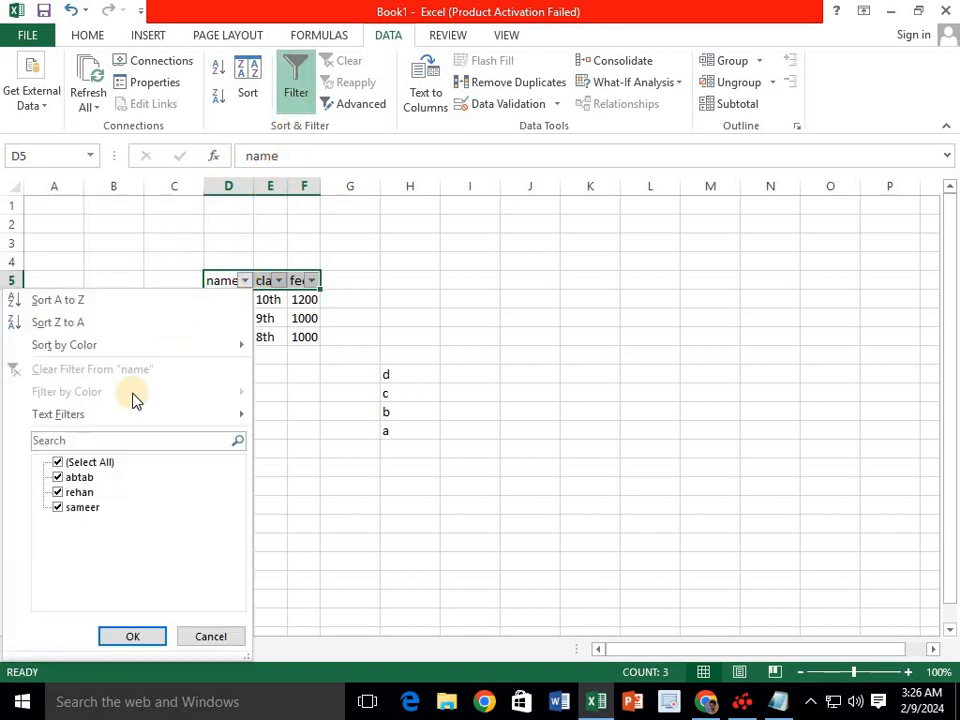
{"action": "left_click", "coordinate": [58, 492]}
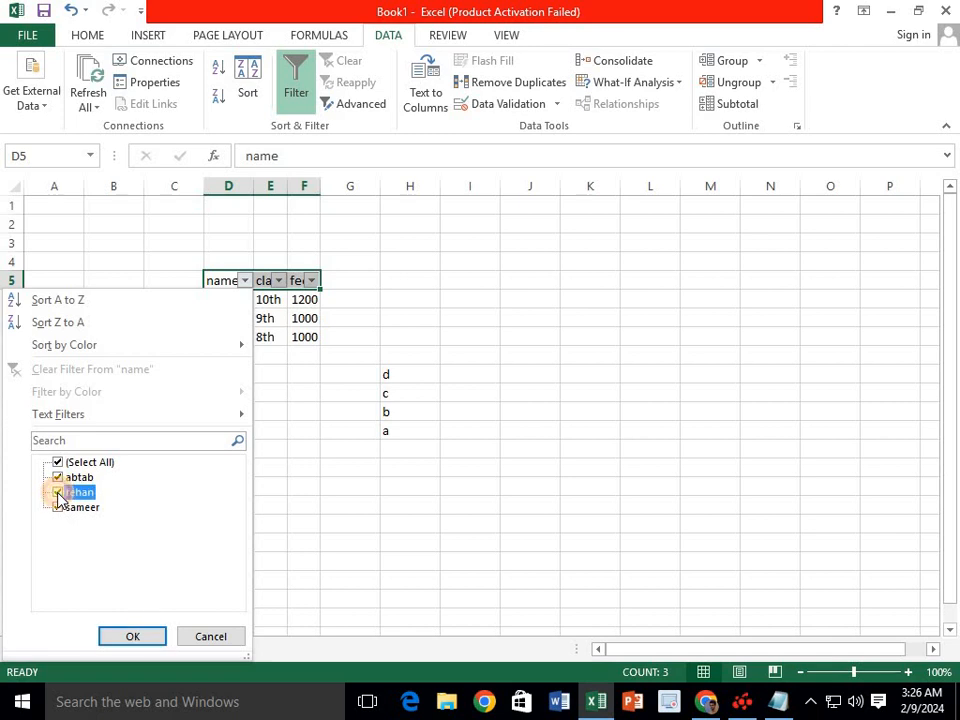
{"action": "left_click", "coordinate": [148, 636]}
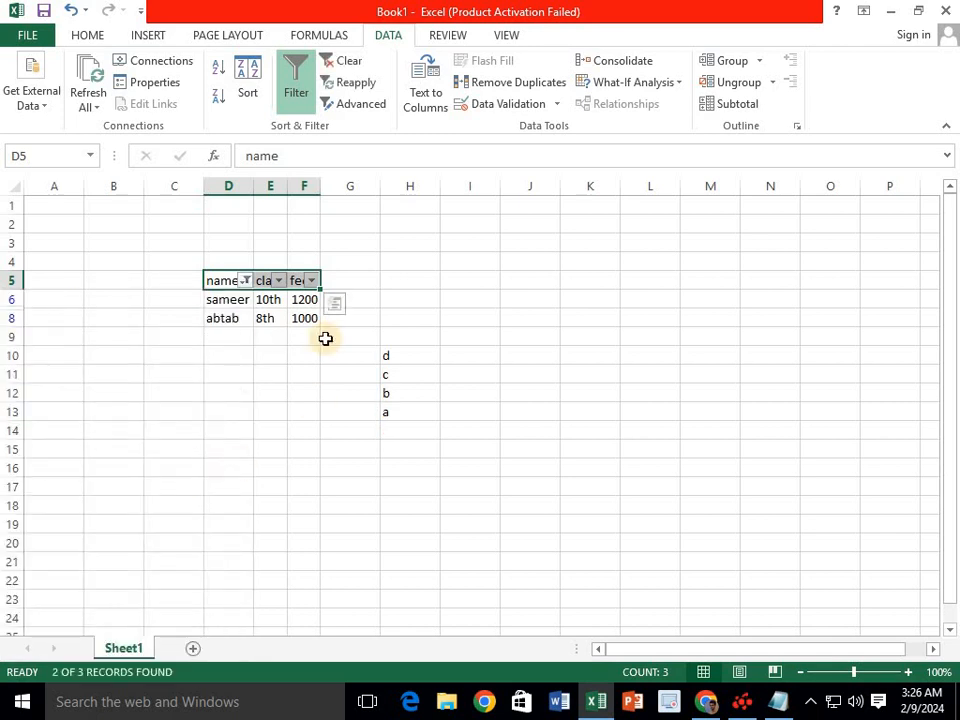
{"action": "left_click", "coordinate": [345, 60]}
{"action": "left_click_drag", "start_coordinate": [406, 344], "coordinate": [391, 501]}
- Erase the letters in column H and switch off filtering on the student table
{"action": "key", "text": "Delete"}
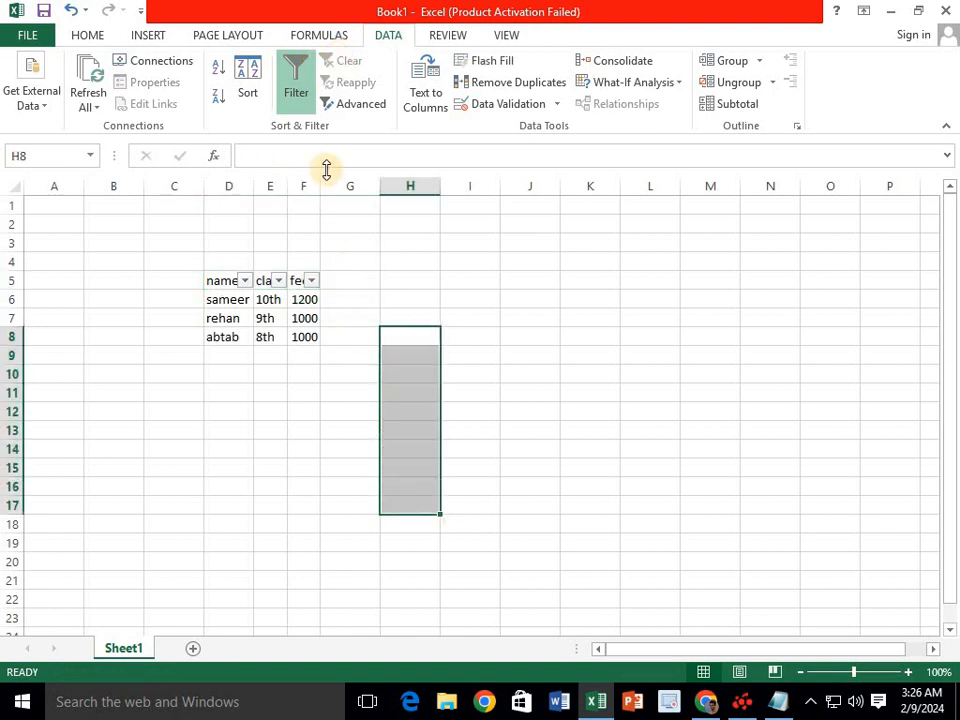
{"action": "left_click", "coordinate": [349, 411]}
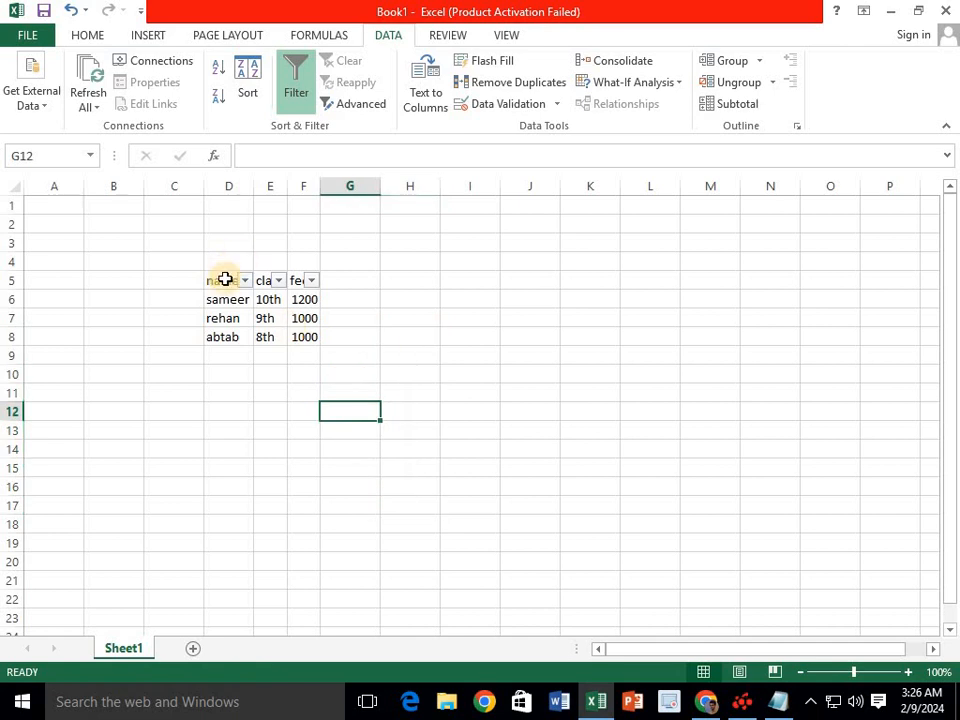
{"action": "left_click_drag", "start_coordinate": [225, 280], "coordinate": [305, 280]}
{"action": "left_click", "coordinate": [299, 100]}
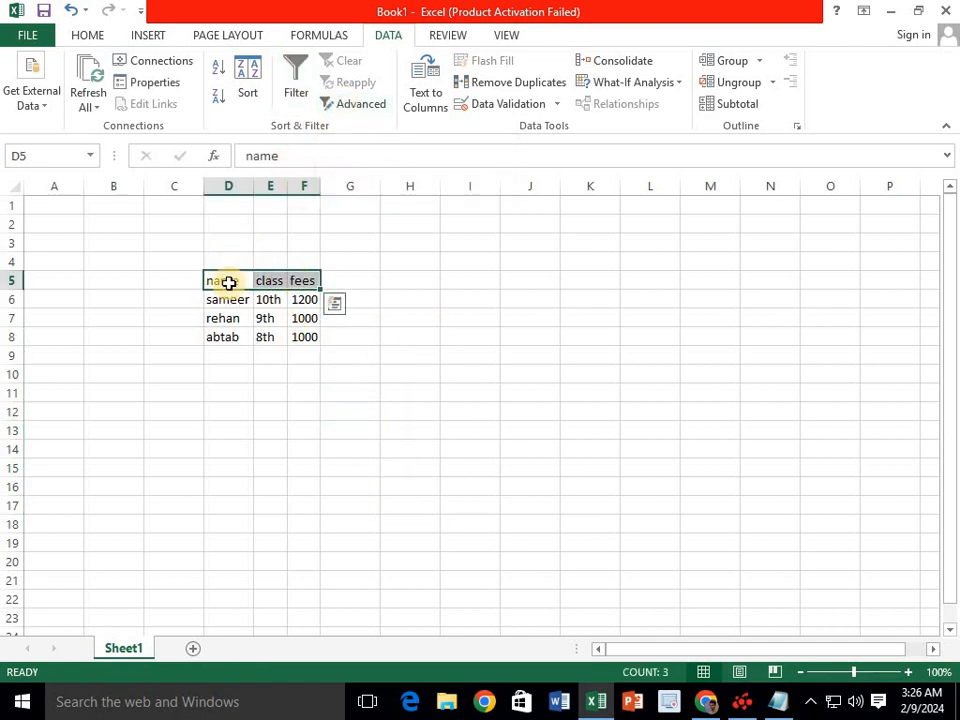
- Copy the name, class and fees headings to H12:J12
{"action": "left_click_drag", "start_coordinate": [227, 281], "coordinate": [301, 287]}
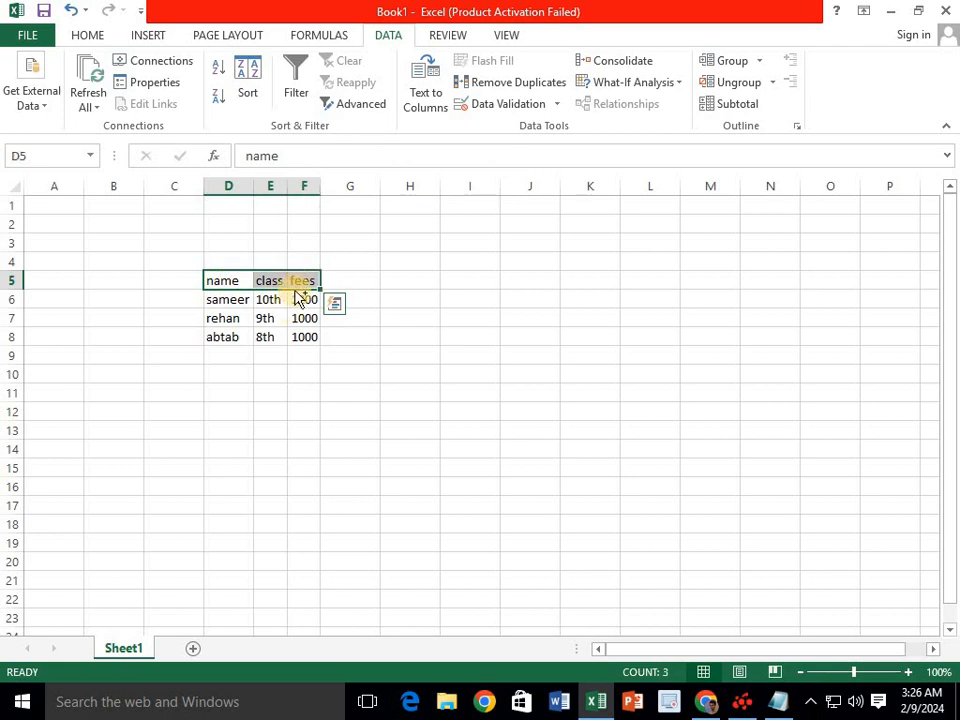
{"action": "left_click_drag", "start_coordinate": [297, 288], "coordinate": [560, 418]}
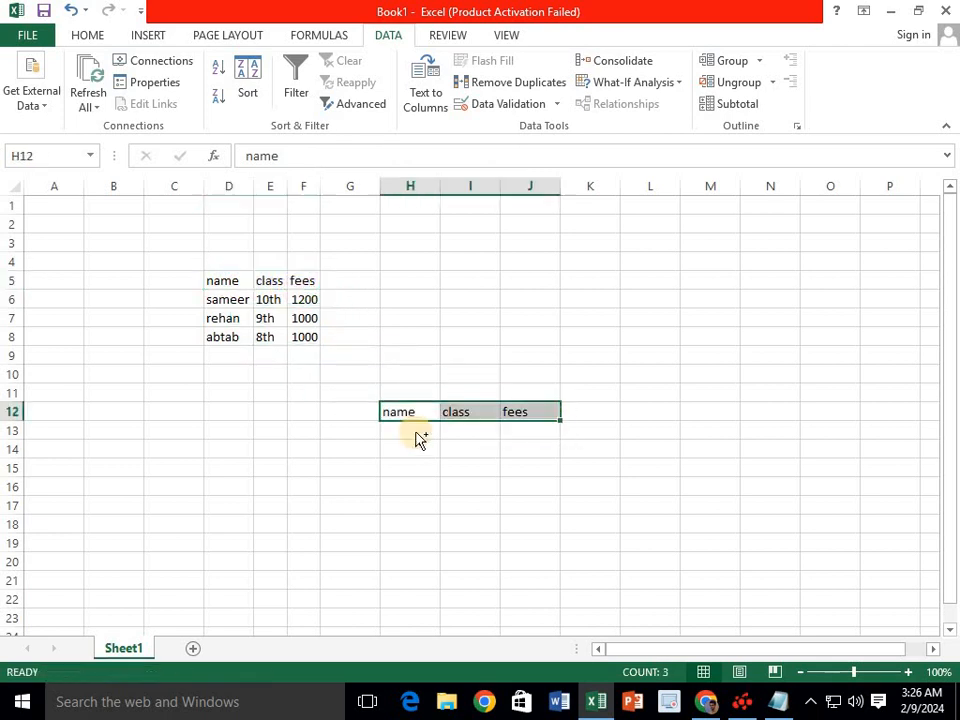
{"action": "key", "text": "ctrl+q"}
{"action": "left_click", "coordinate": [424, 430]}
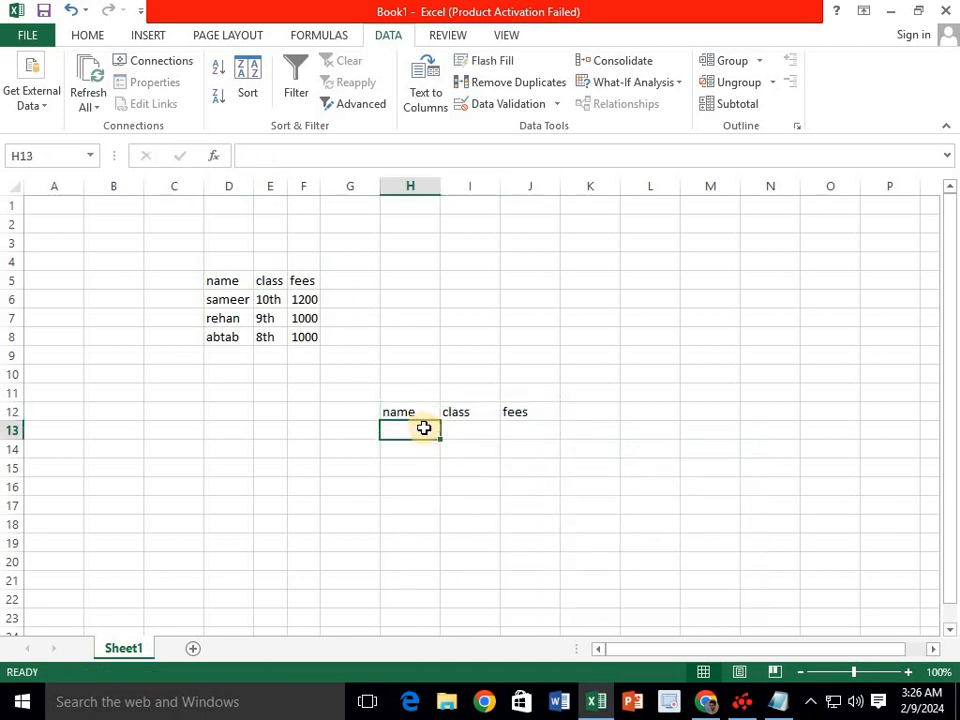
{"action": "left_click_drag", "start_coordinate": [231, 299], "coordinate": [229, 335]}
{"action": "left_click_drag", "start_coordinate": [231, 280], "coordinate": [308, 335]}
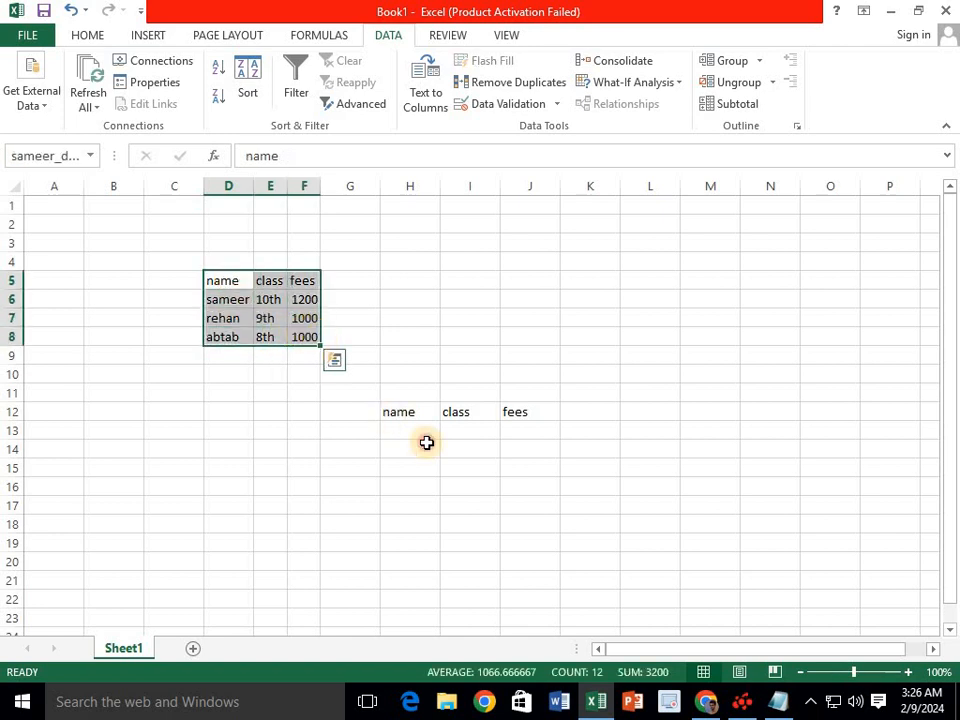
- Enter rehan in H13 under the name heading as the filter criterion
{"action": "left_click", "coordinate": [426, 443]}
{"action": "left_click", "coordinate": [427, 430]}
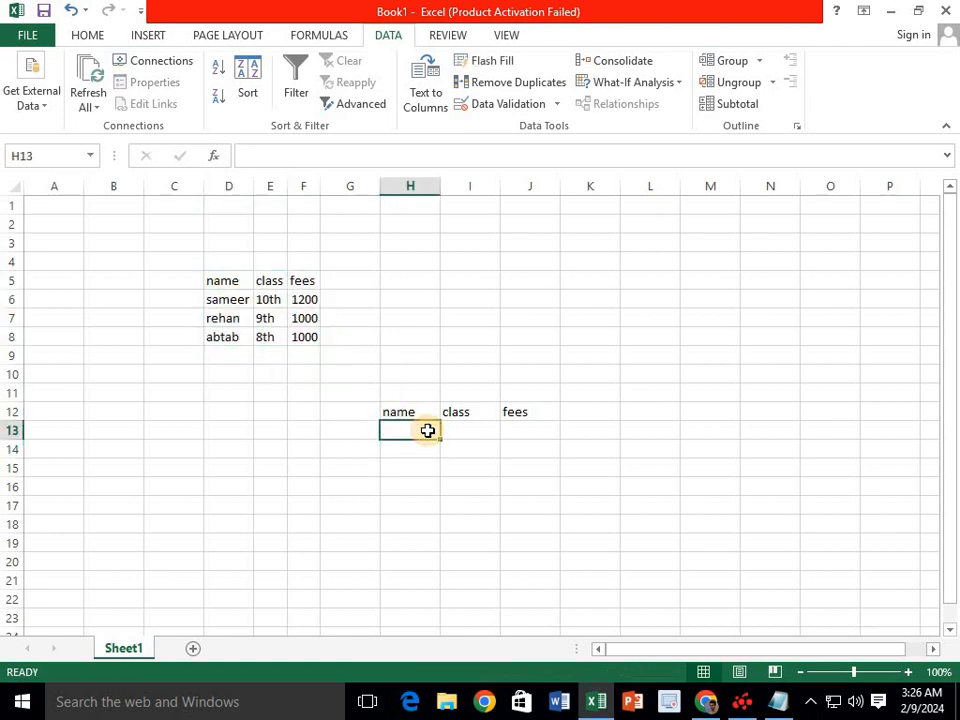
{"action": "type", "text": "rehan"}
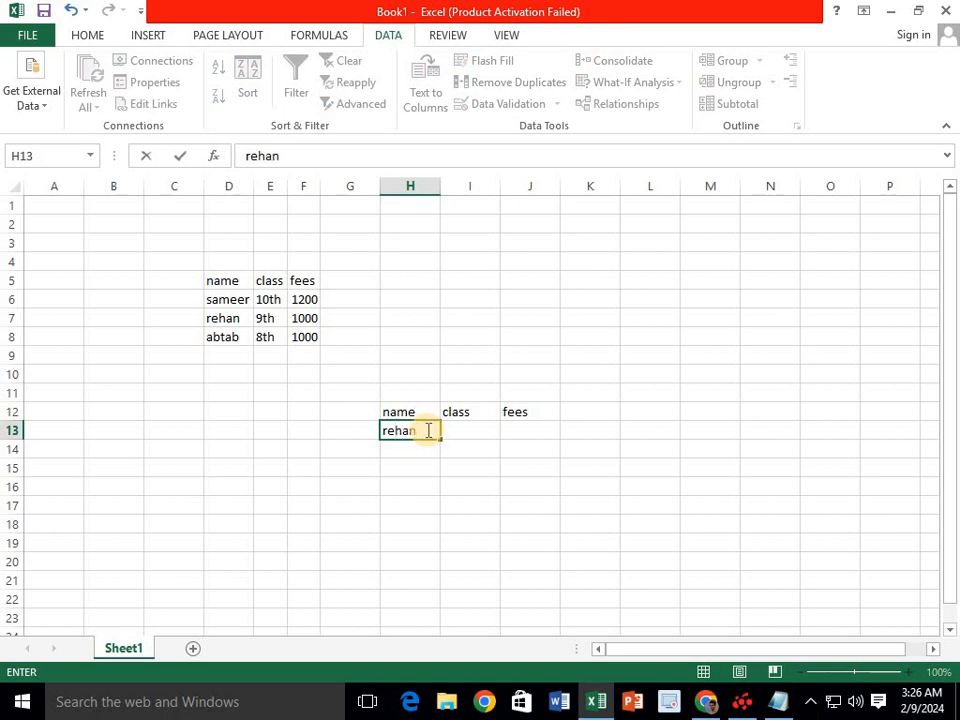
{"action": "left_click", "coordinate": [467, 428]}
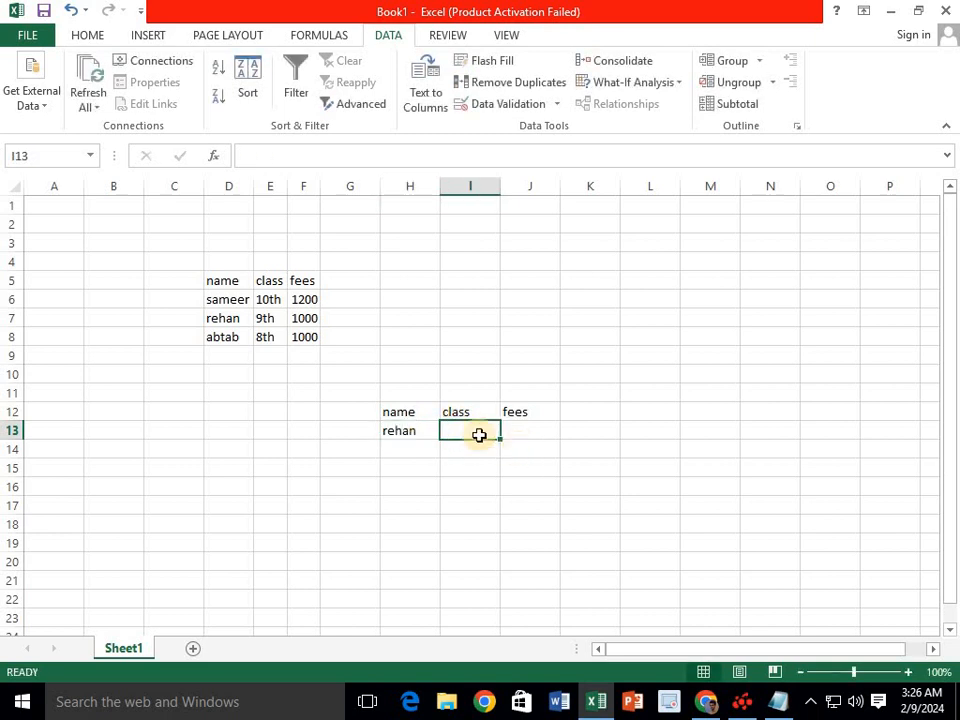
{"action": "left_click", "coordinate": [386, 428]}
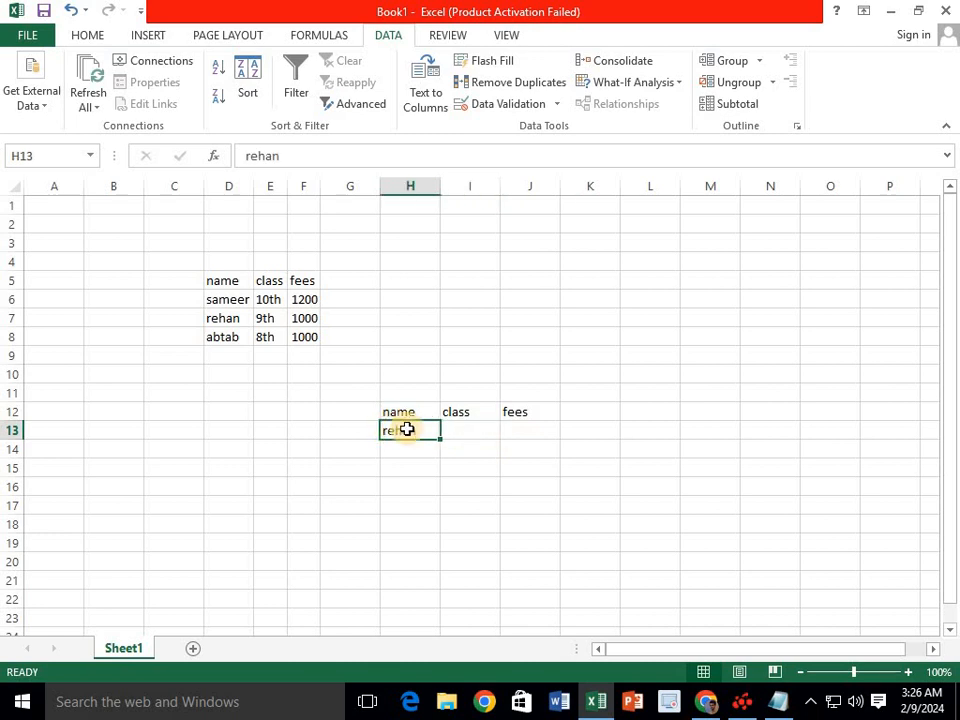
{"action": "left_click", "coordinate": [467, 428]}
{"action": "left_click", "coordinate": [343, 104]}
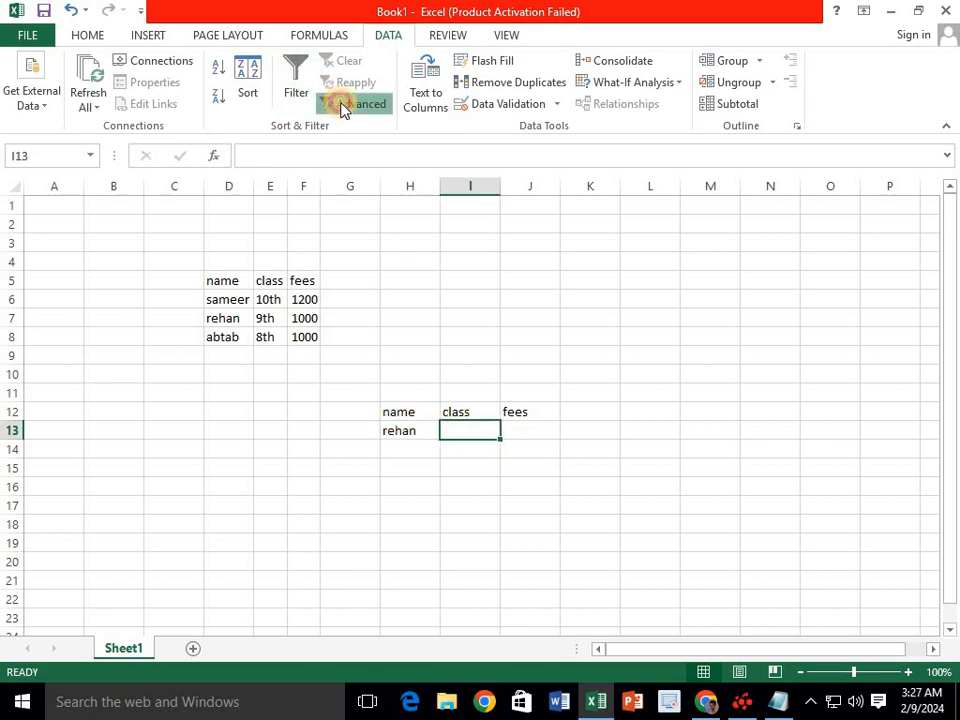
{"action": "left_click", "coordinate": [519, 374]}
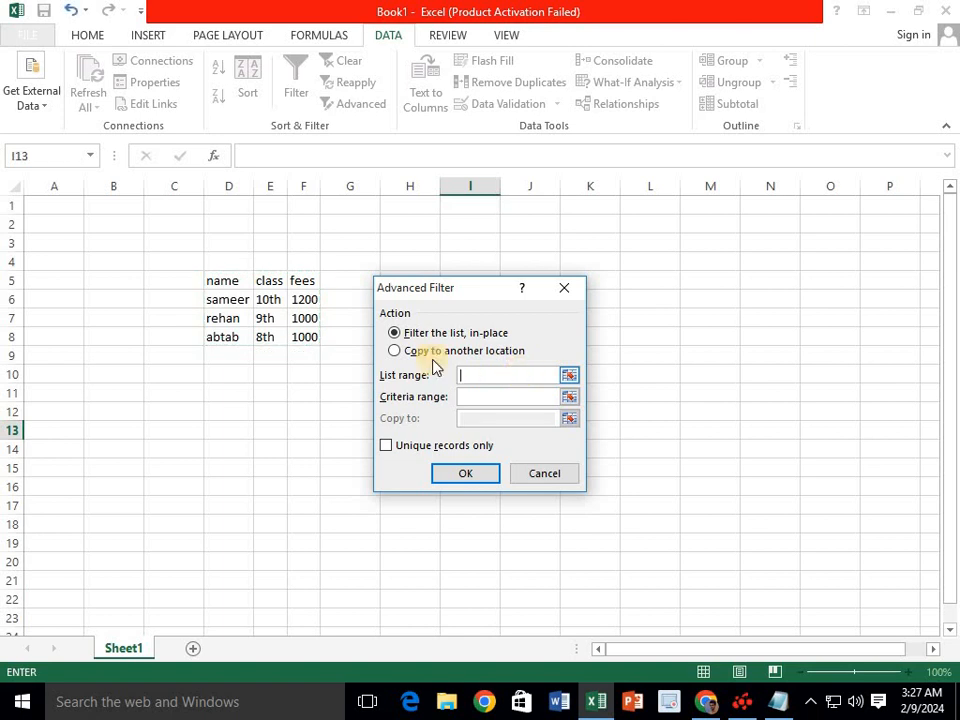
{"action": "left_click_drag", "start_coordinate": [242, 281], "coordinate": [304, 336]}
{"action": "left_click", "coordinate": [472, 399]}
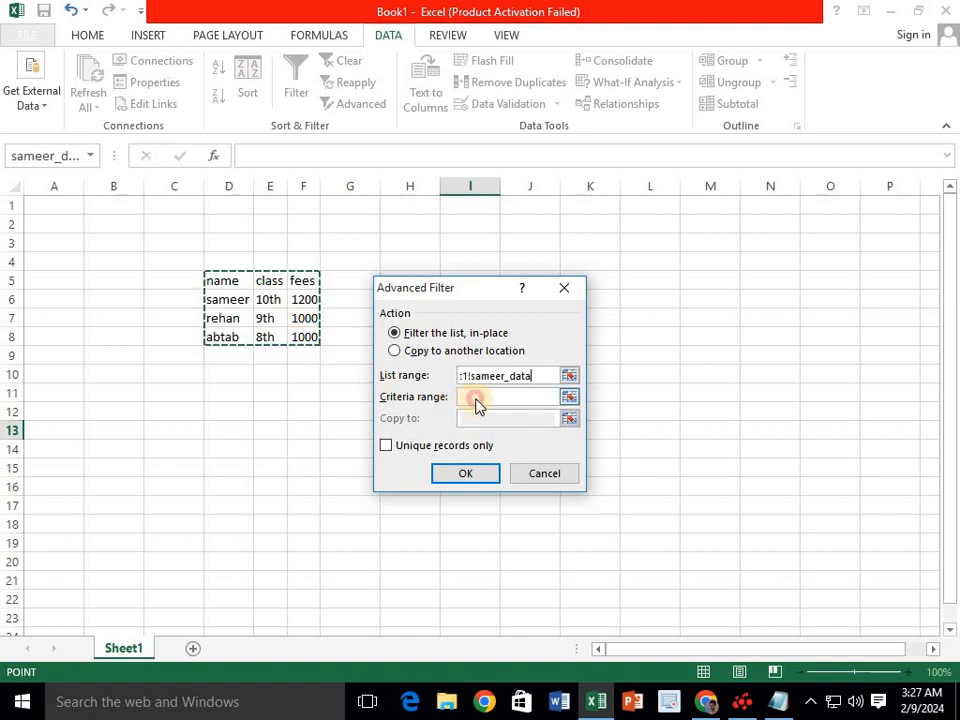
{"action": "left_click_drag", "start_coordinate": [484, 304], "coordinate": [526, 384]}
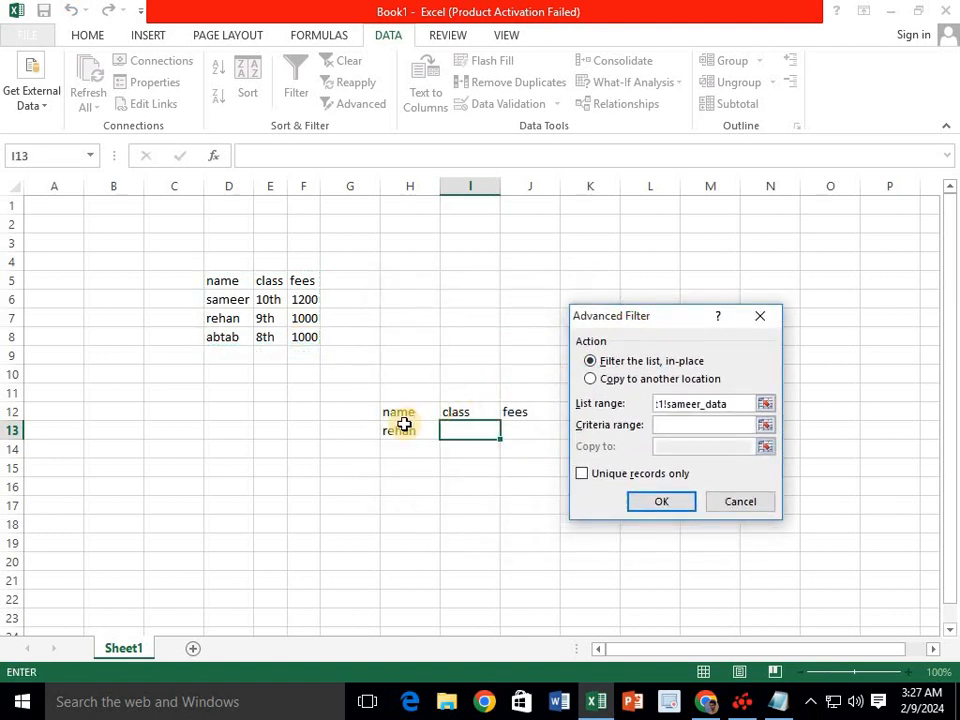
{"action": "left_click_drag", "start_coordinate": [398, 415], "coordinate": [521, 431]}
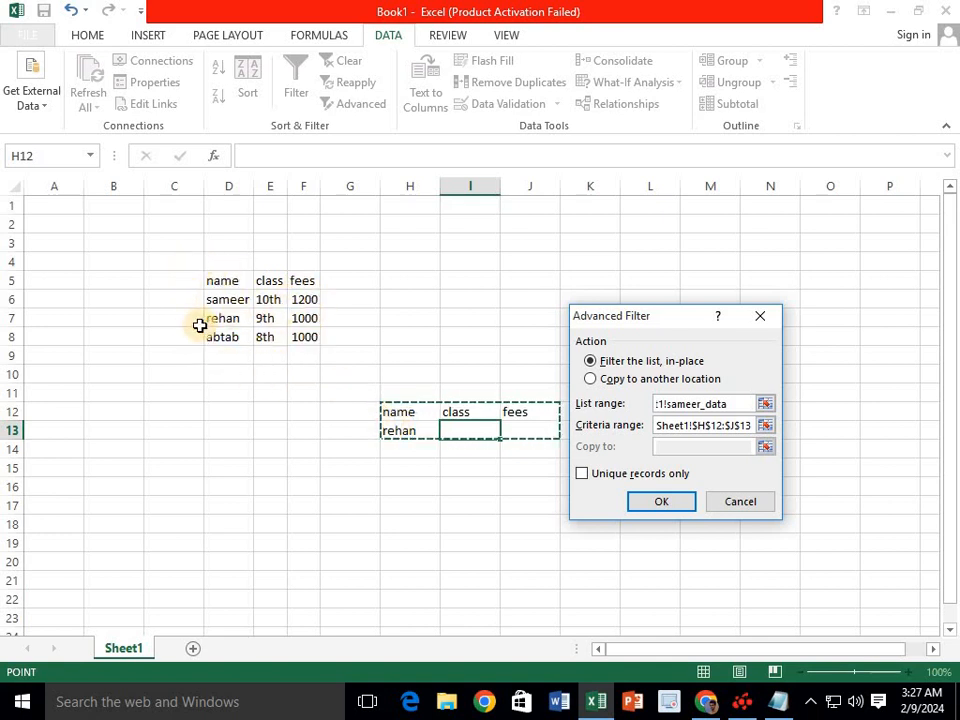
{"action": "left_click", "coordinate": [647, 500]}
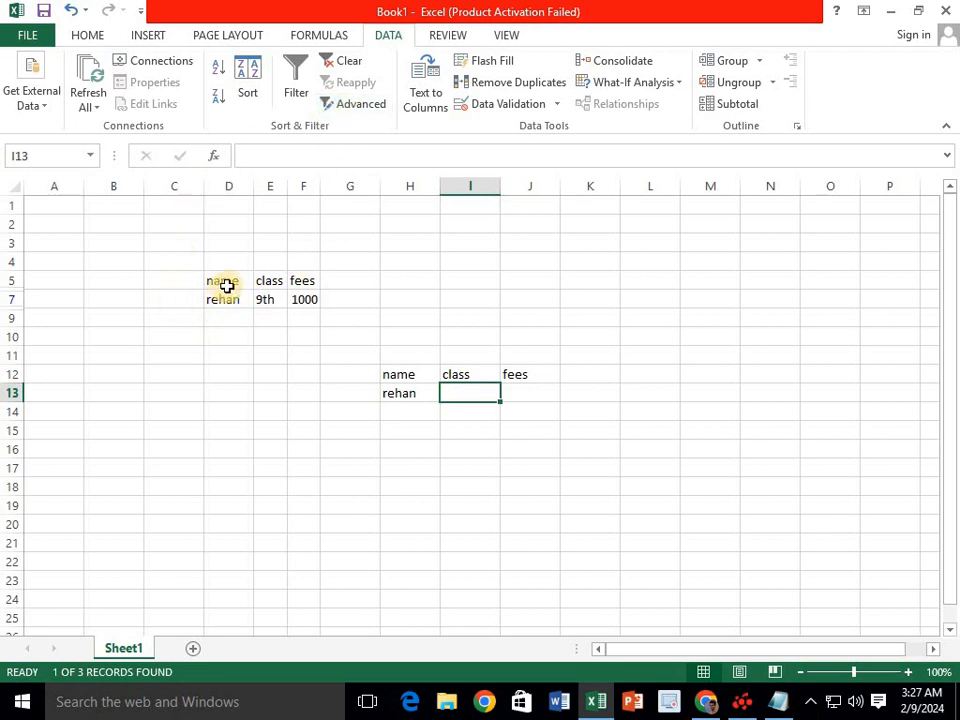
{"action": "left_click", "coordinate": [340, 62]}
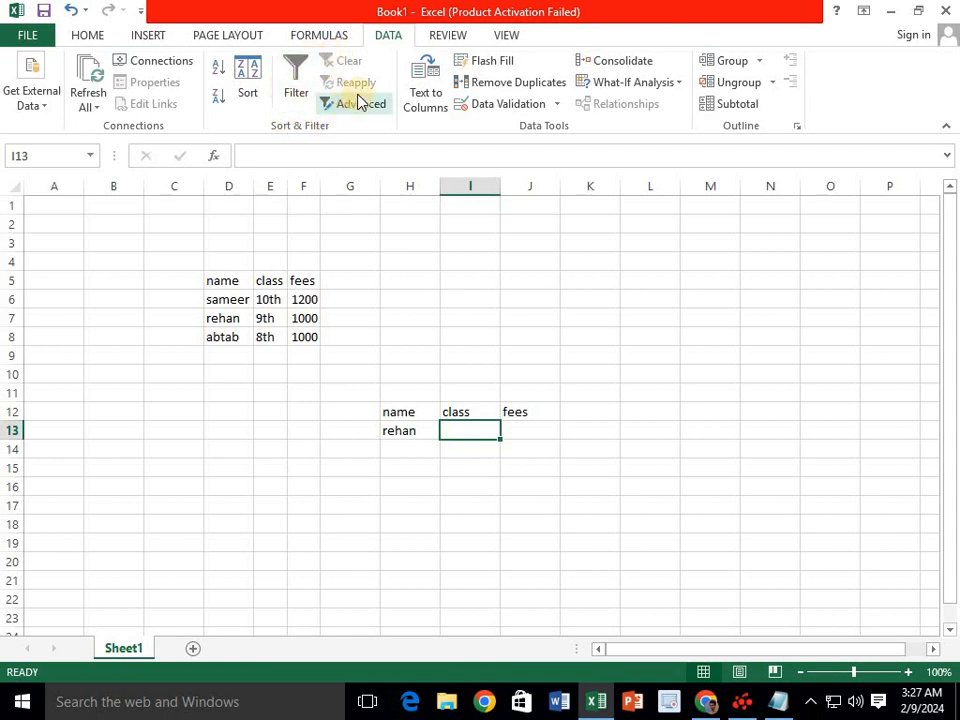
{"action": "left_click_drag", "start_coordinate": [405, 318], "coordinate": [583, 529]}
{"action": "key", "text": "Delete"}
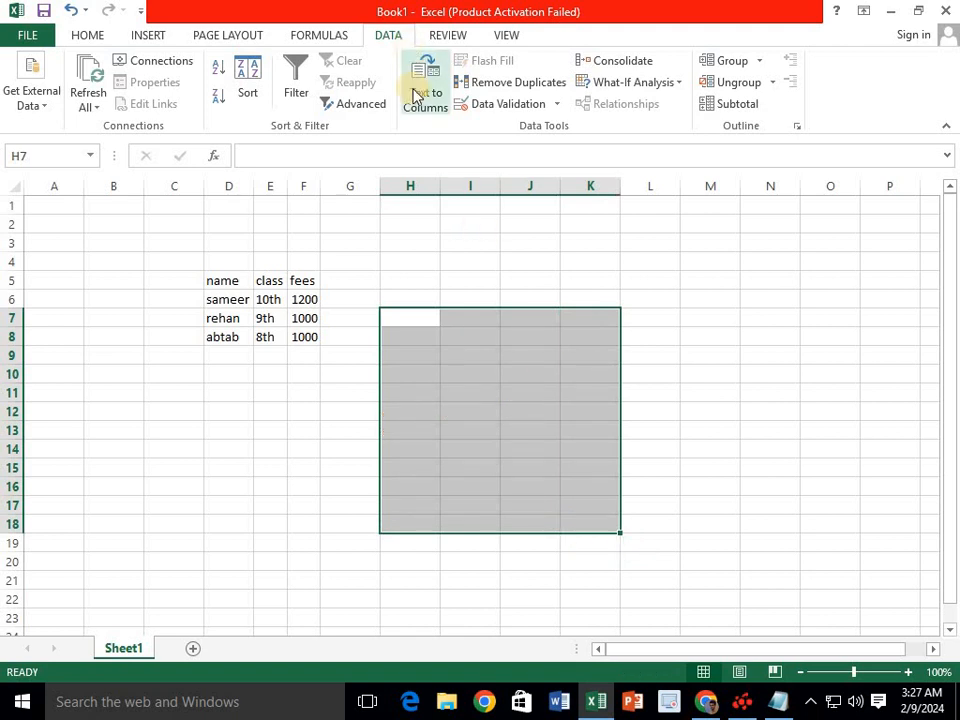
{"action": "left_click", "coordinate": [412, 355]}
{"action": "left_click", "coordinate": [418, 408]}
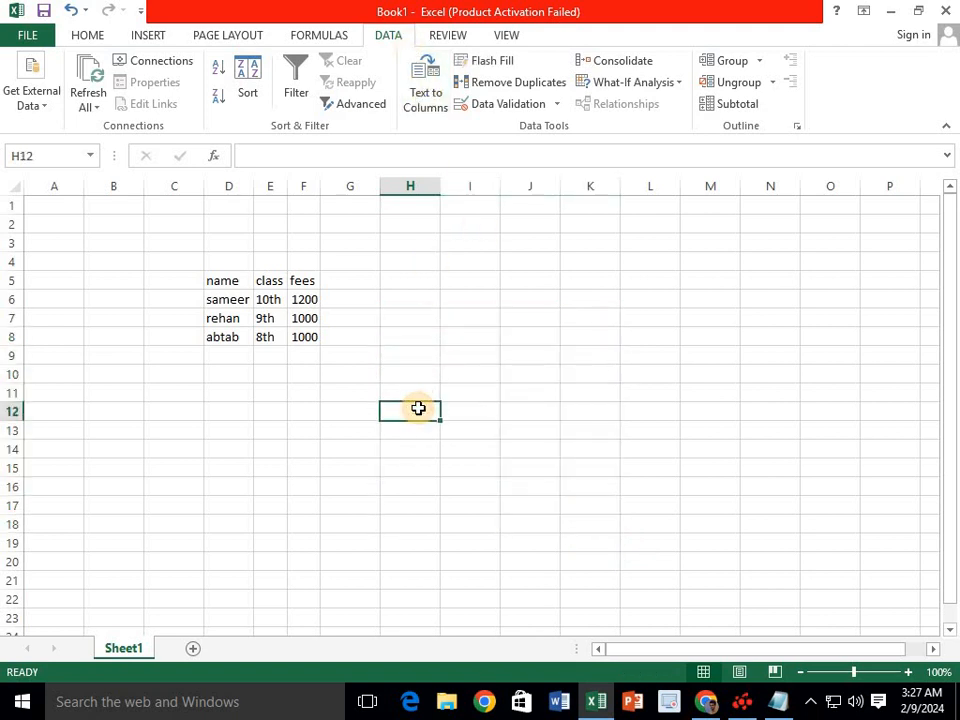
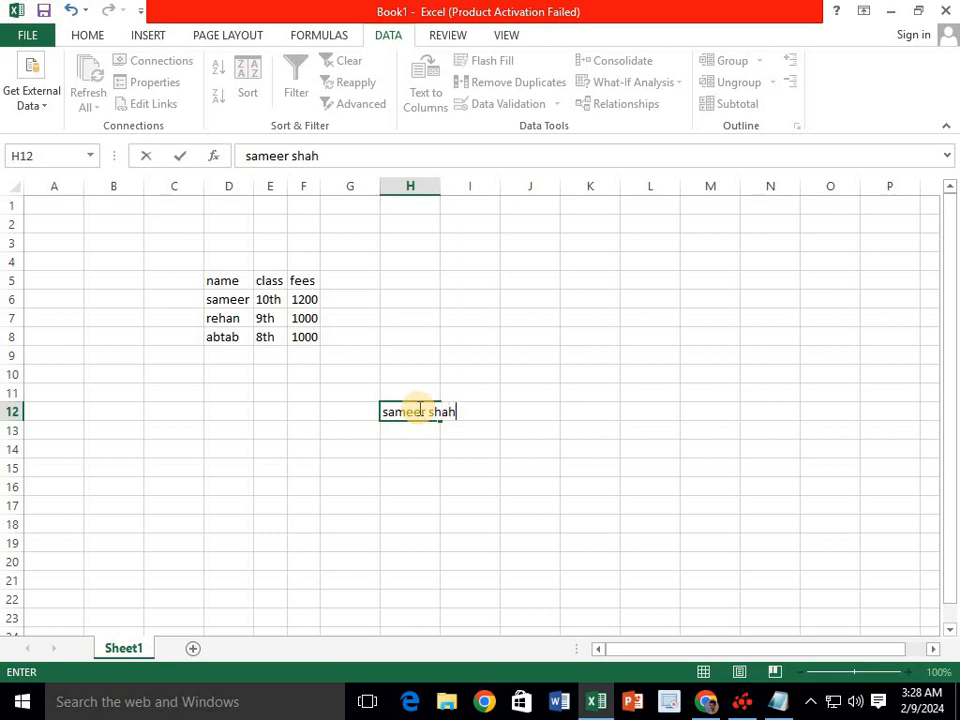
{"action": "left_click", "coordinate": [416, 420]}
{"action": "key", "text": "Return"}
{"action": "left_click", "coordinate": [420, 412]}
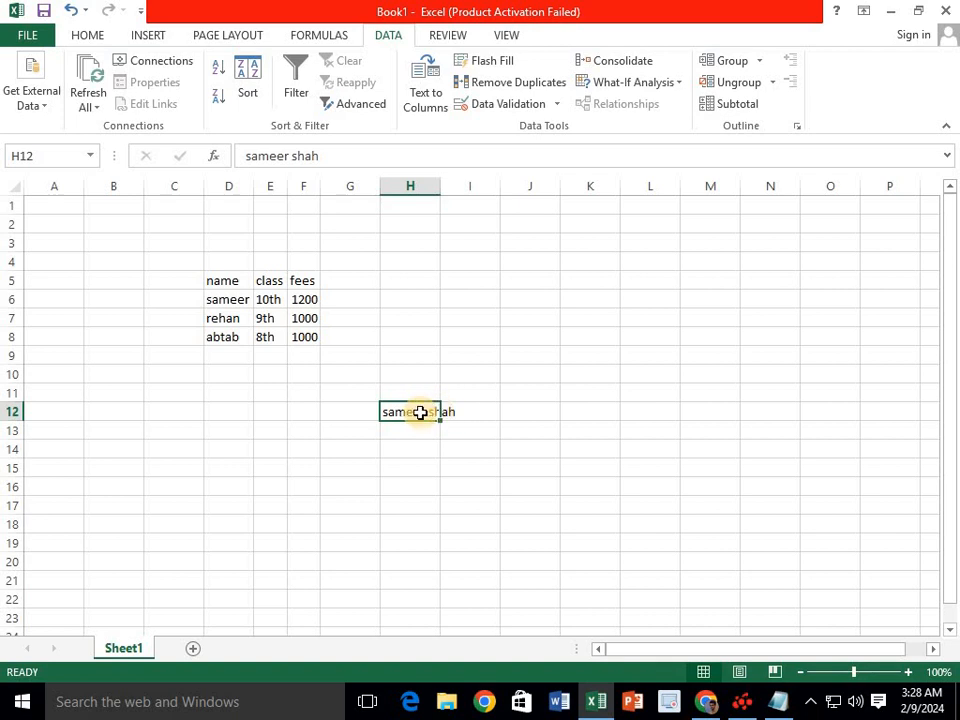
{"action": "left_click", "coordinate": [430, 108]}
{"action": "left_click", "coordinate": [791, 585]}
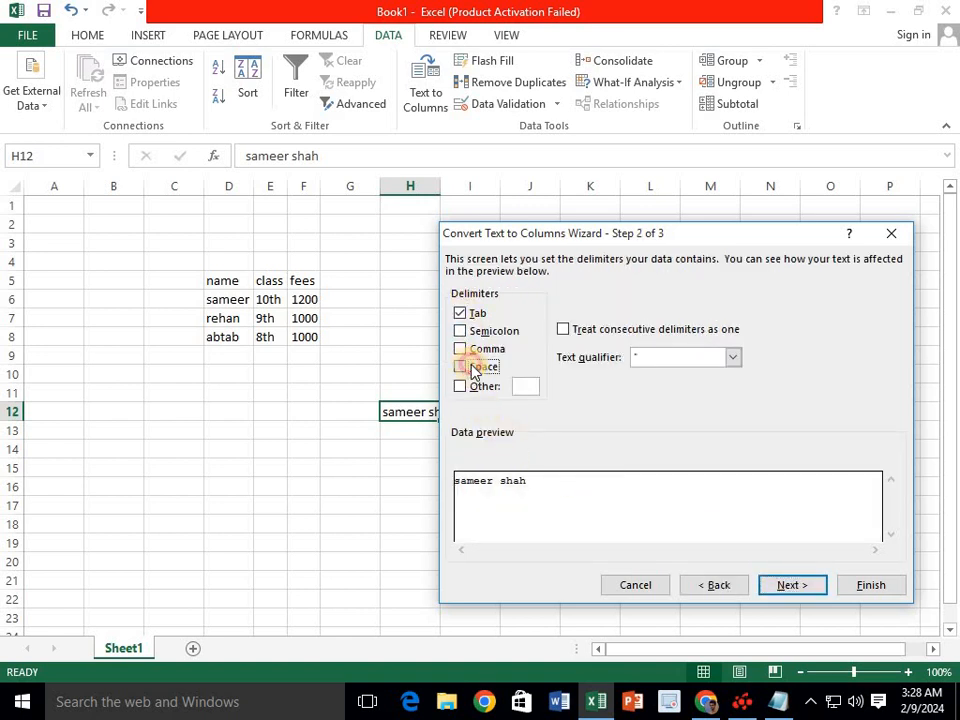
{"action": "left_click", "coordinate": [476, 368]}
{"action": "left_click", "coordinate": [800, 590]}
{"action": "left_click", "coordinate": [869, 585]}
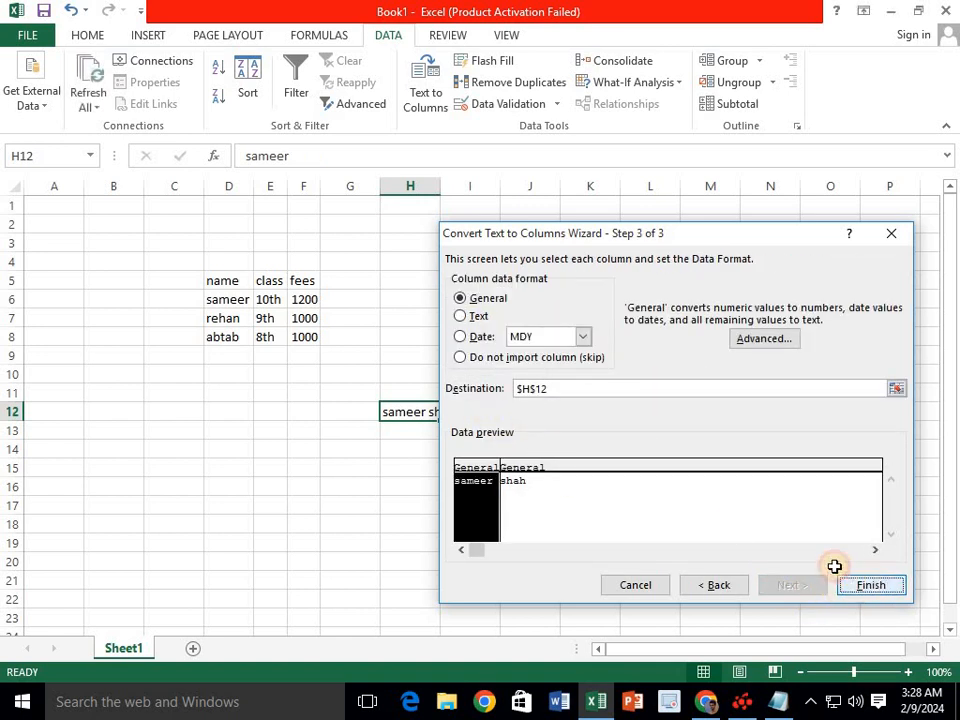
{"action": "left_click", "coordinate": [455, 467]}
{"action": "left_click", "coordinate": [410, 413]}
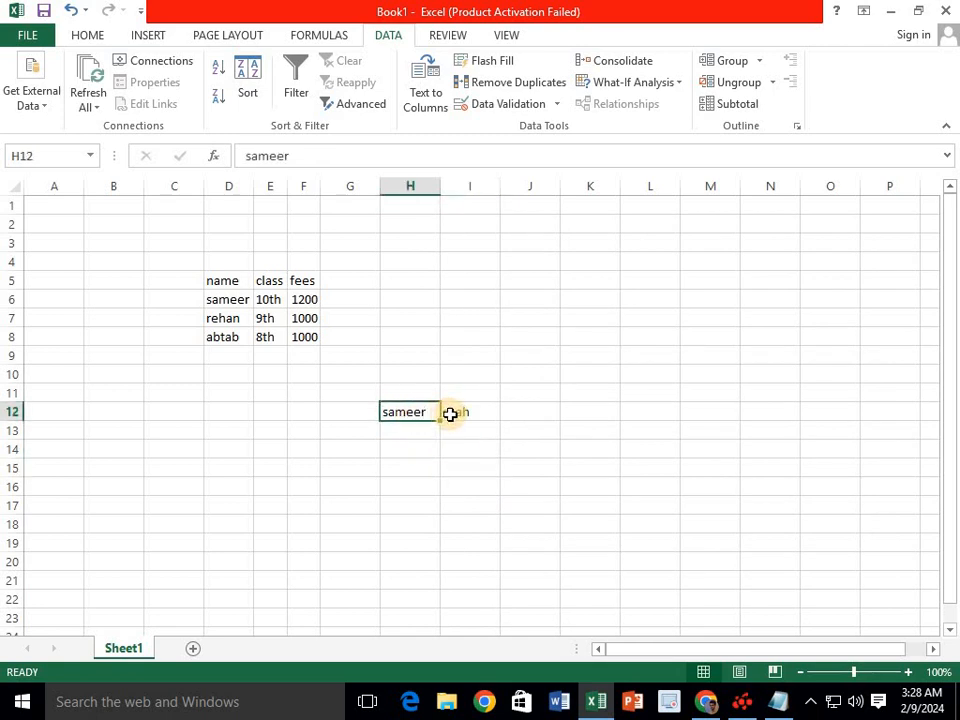
{"action": "left_click_drag", "start_coordinate": [535, 395], "coordinate": [381, 458]}
{"action": "key", "text": "Delete"}
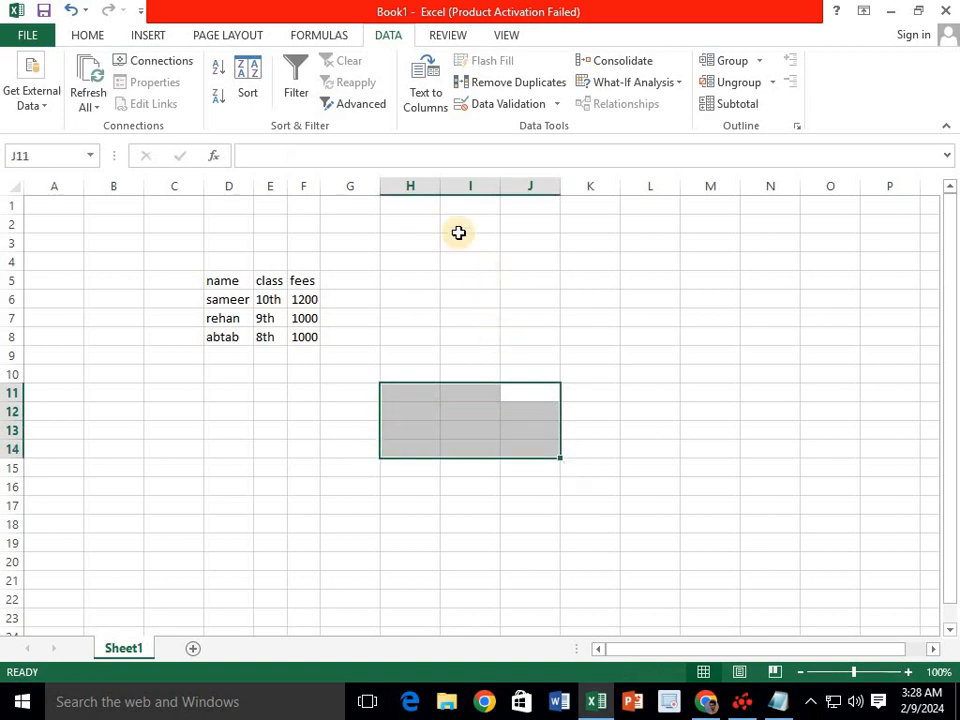
- Copy name column D5:D8 to I5:I8 and fill the three names repeating down to row 23
{"action": "left_click", "coordinate": [460, 263]}
{"action": "left_click_drag", "start_coordinate": [229, 282], "coordinate": [229, 340]}
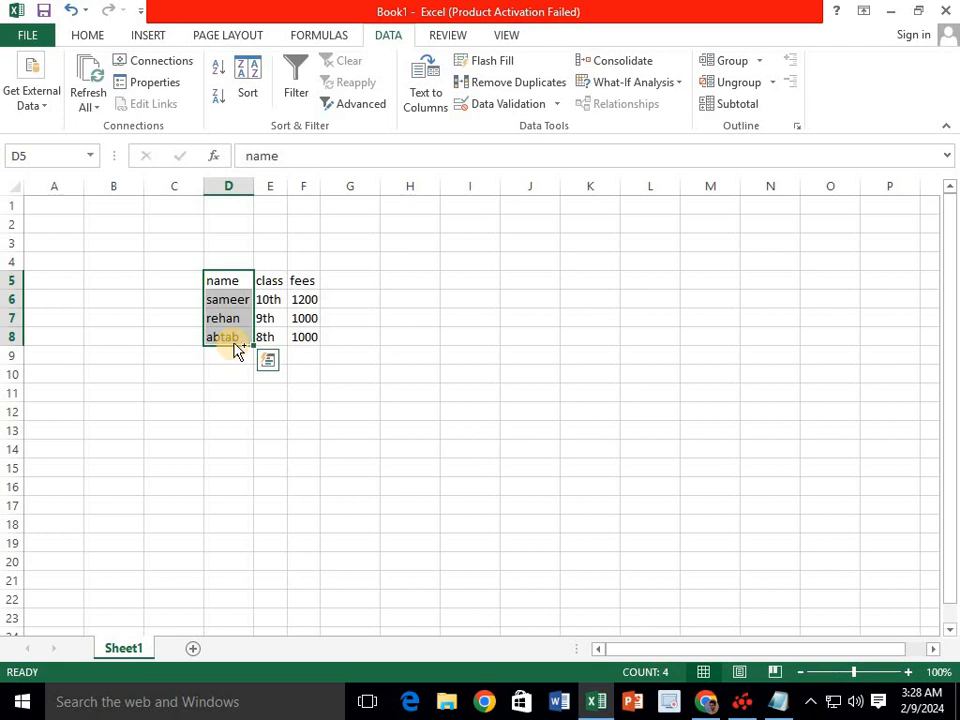
{"action": "left_click_drag", "start_coordinate": [240, 281], "coordinate": [469, 332]}
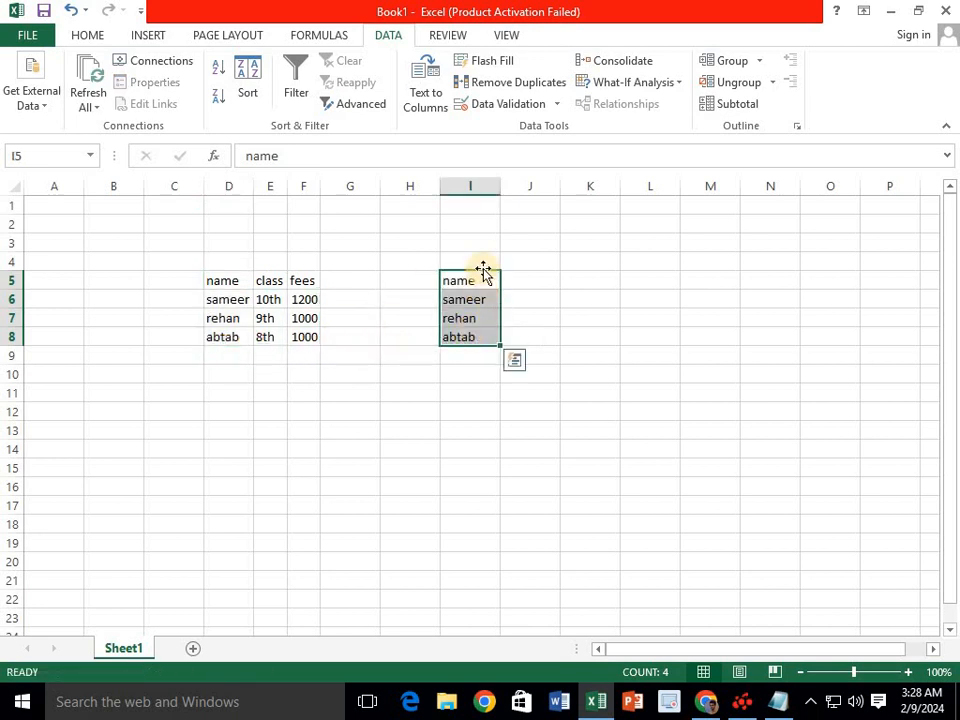
{"action": "left_click", "coordinate": [469, 285]}
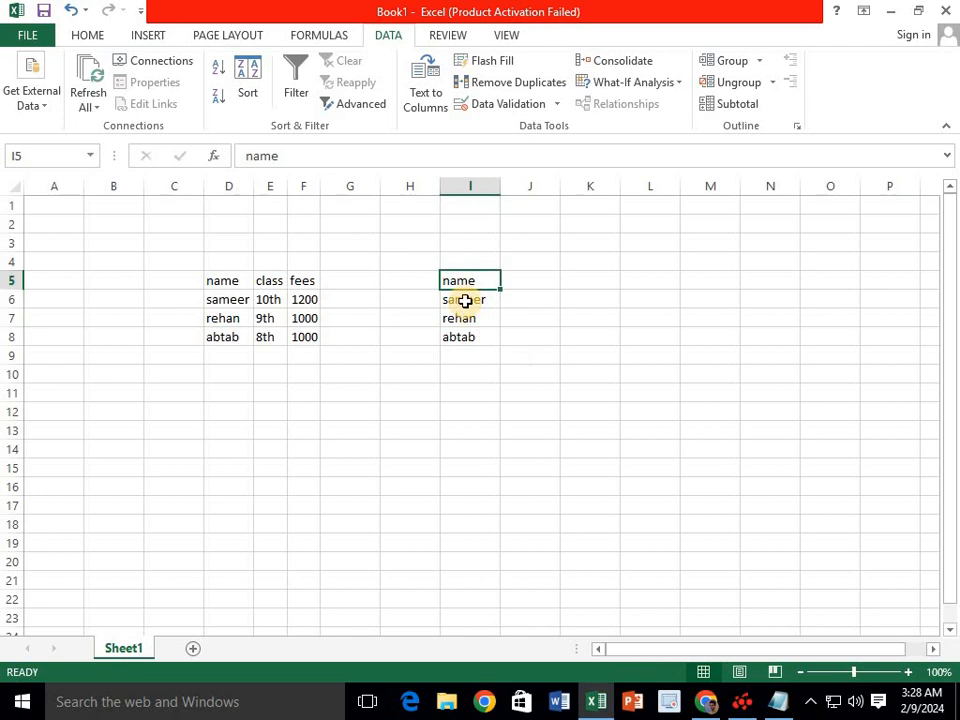
{"action": "left_click_drag", "start_coordinate": [465, 300], "coordinate": [511, 622]}
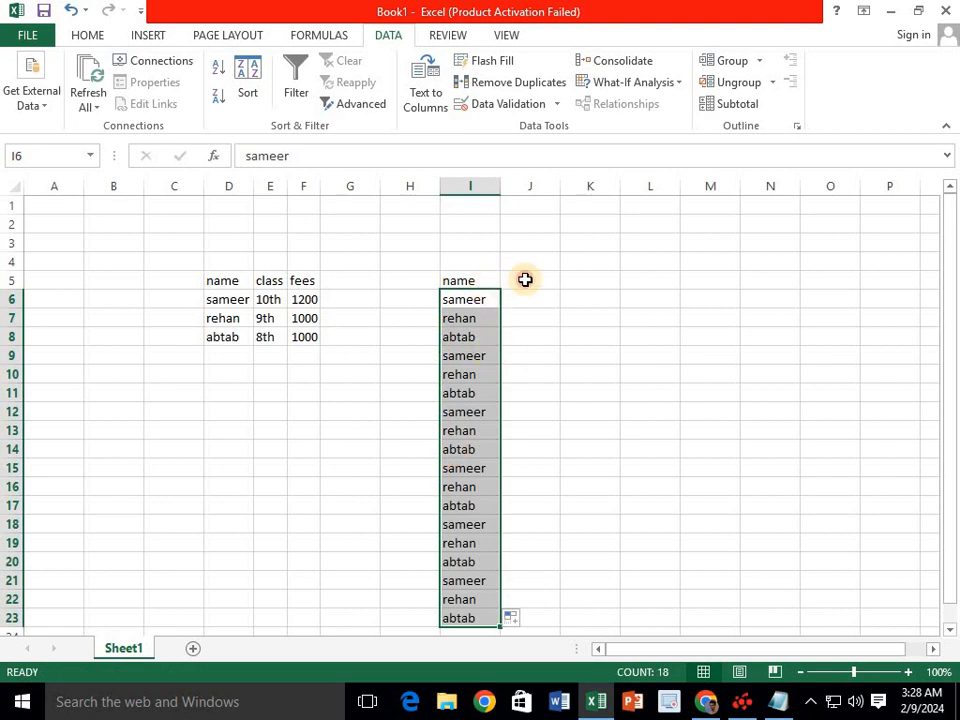
- Type name and sameer in J5:J6, then Flash Fill the rest of column J
{"action": "left_click", "coordinate": [525, 280]}
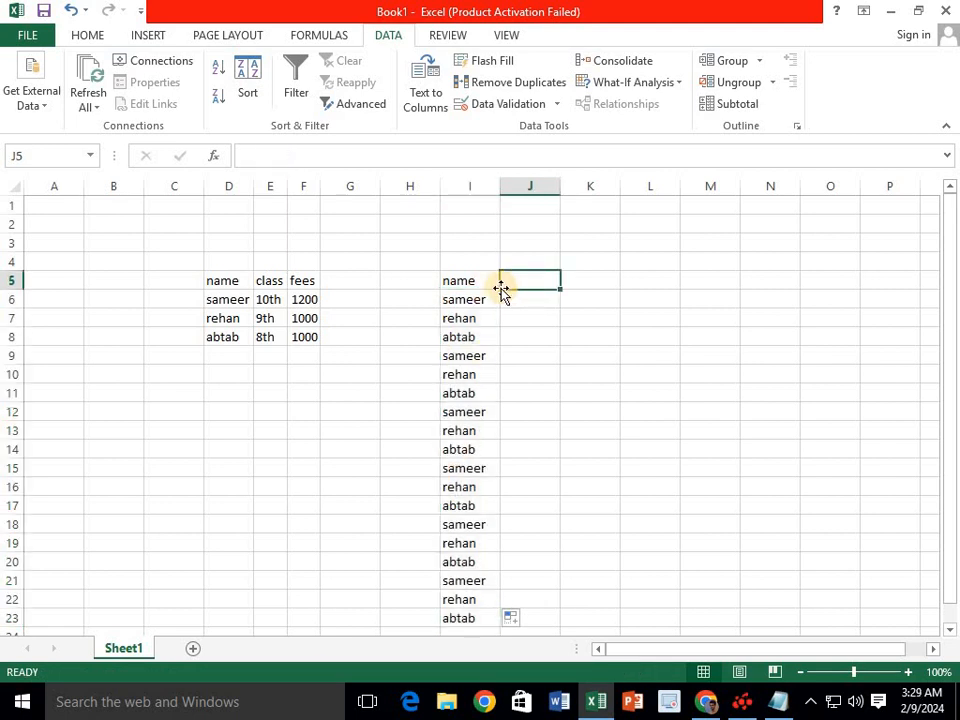
{"action": "type", "text": "name"}
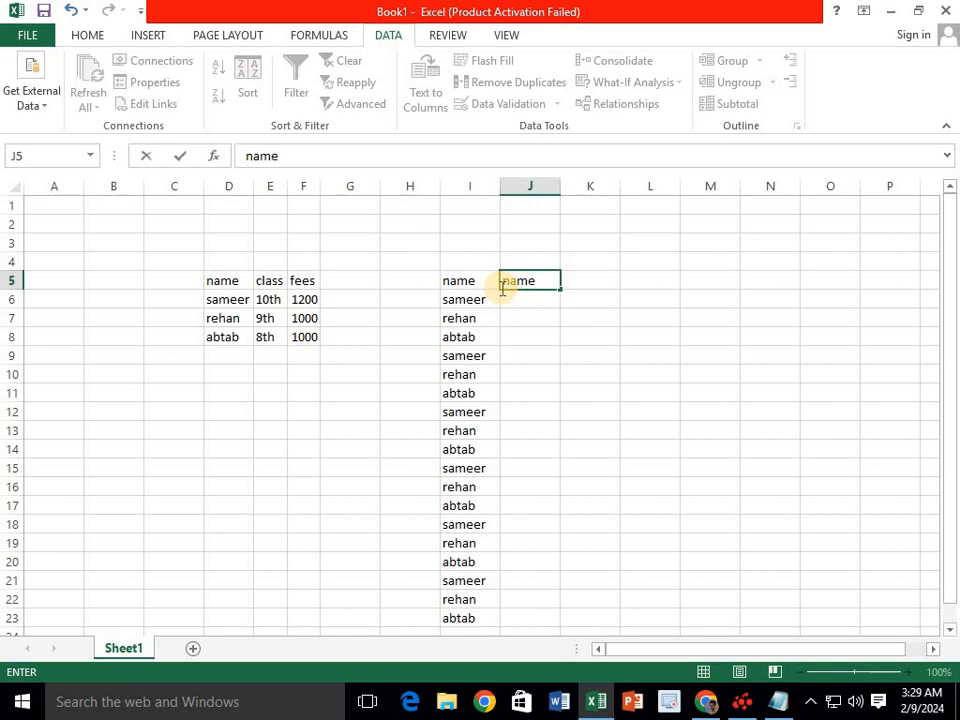
{"action": "key", "text": "Return"}
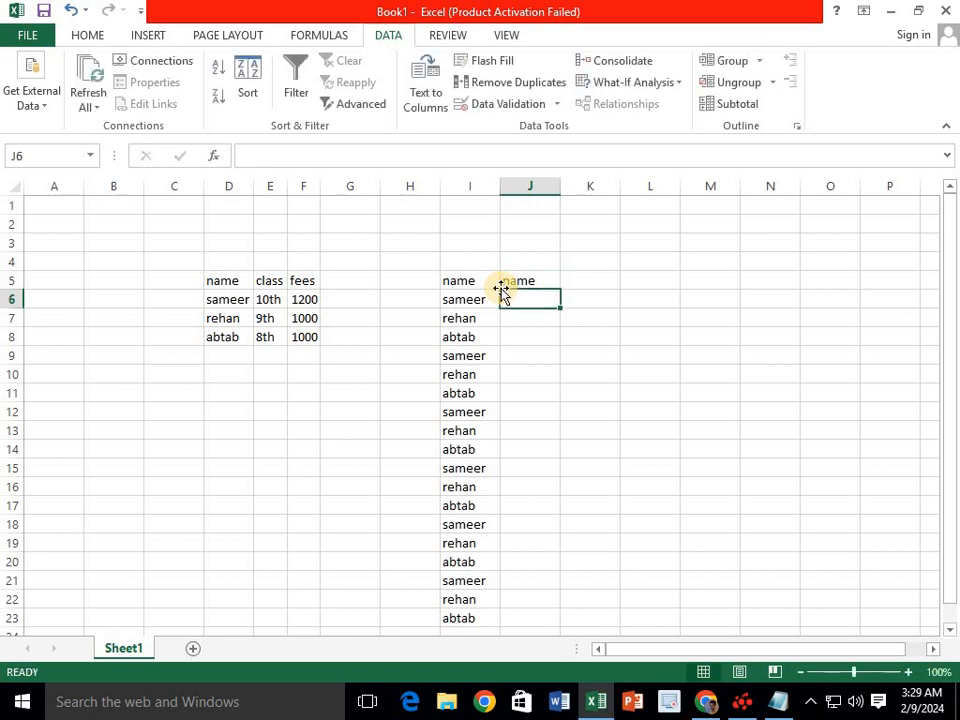
{"action": "type", "text": "sa,"}
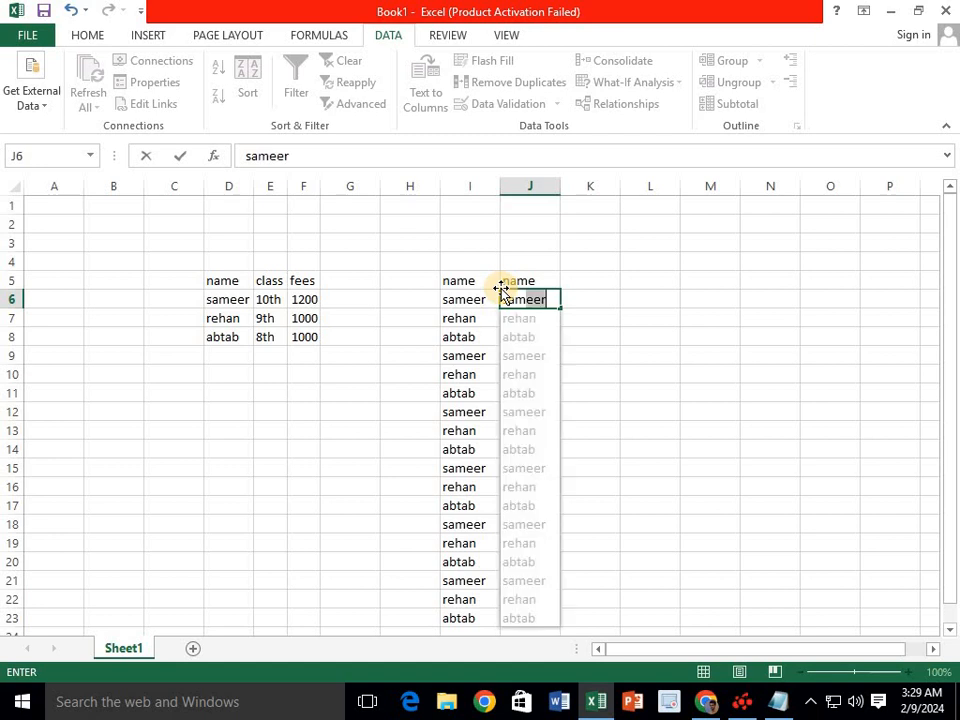
{"action": "type", "text": "meer"}
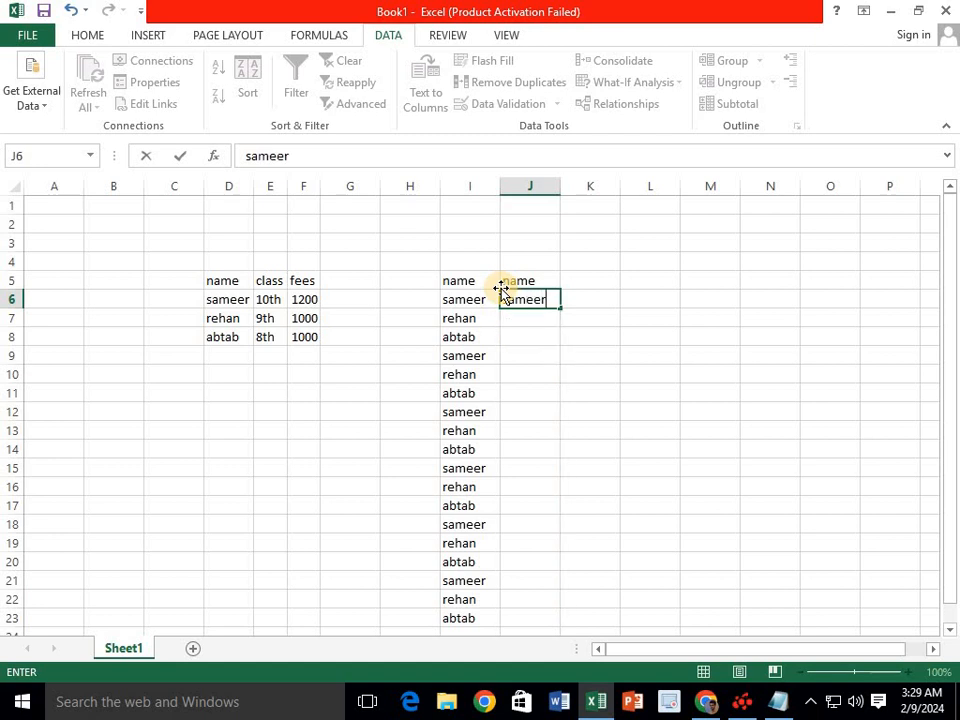
{"action": "key", "text": "Right"}
{"action": "key", "text": "Down"}
{"action": "key", "text": "Left"}
{"action": "key", "text": "Up"}
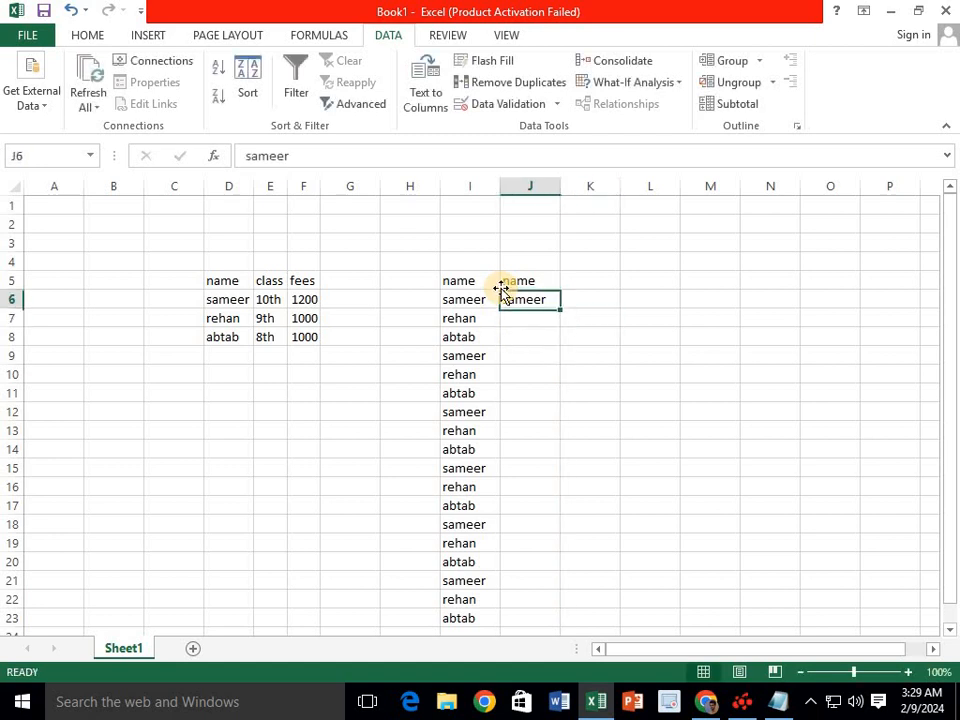
{"action": "key", "text": "Down"}
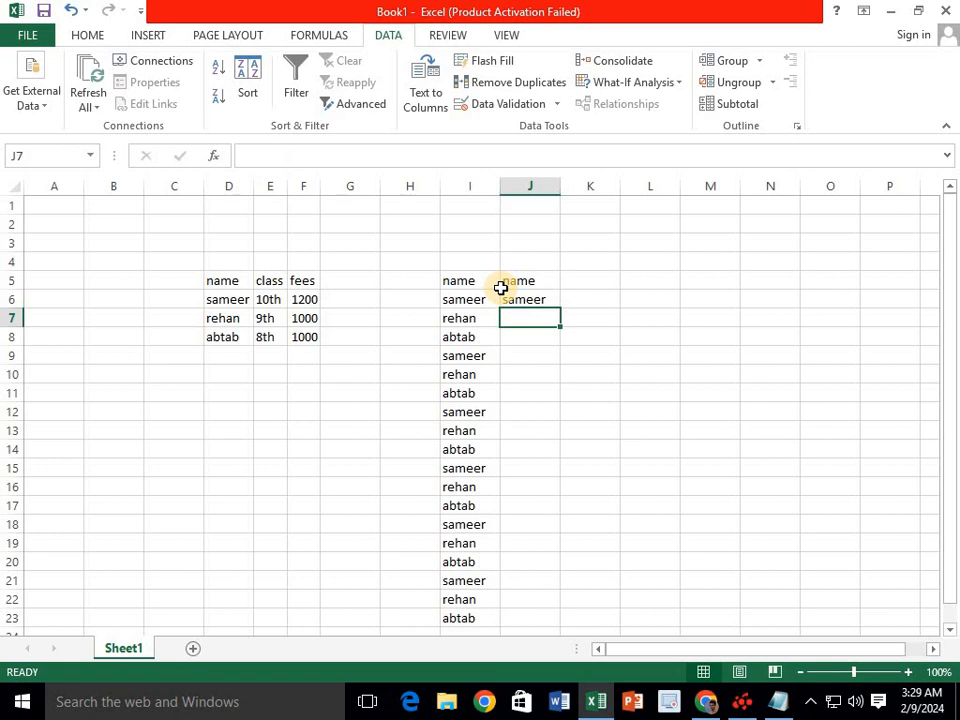
{"action": "key", "text": "Down"}
{"action": "key", "text": "Down"}
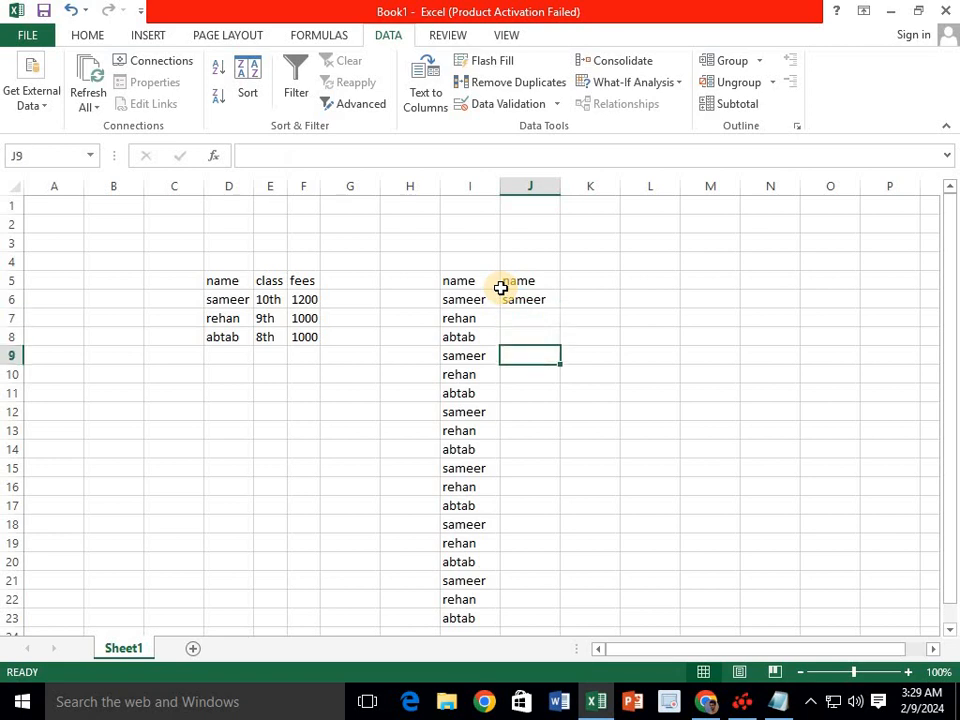
{"action": "key", "text": "Up"}
{"action": "key", "text": "Up"}
{"action": "key", "text": "Up"}
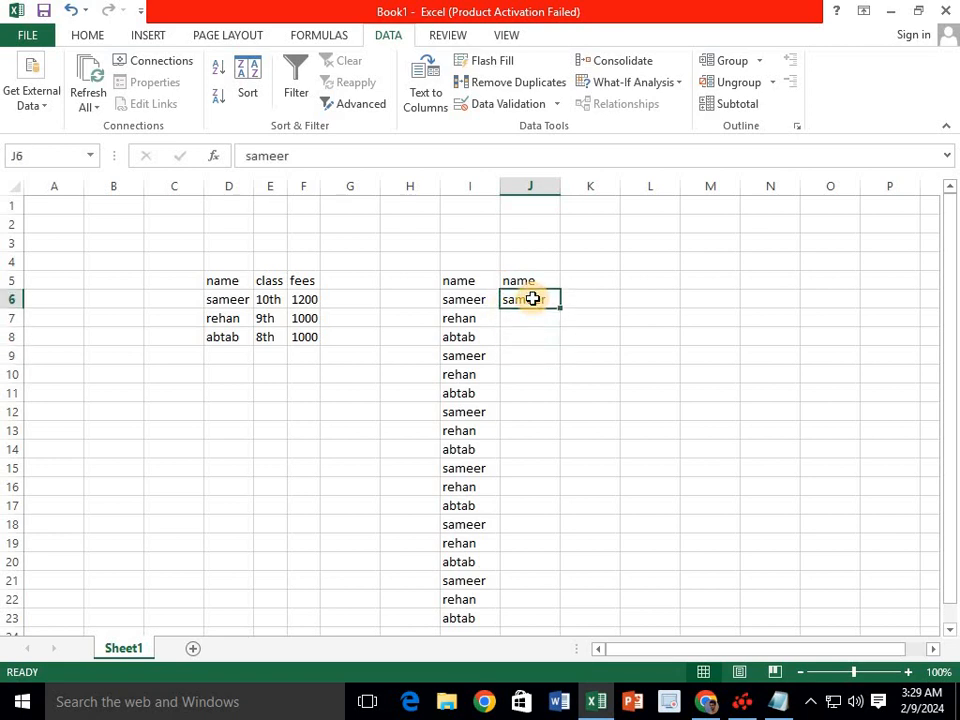
{"action": "left_click", "coordinate": [518, 281]}
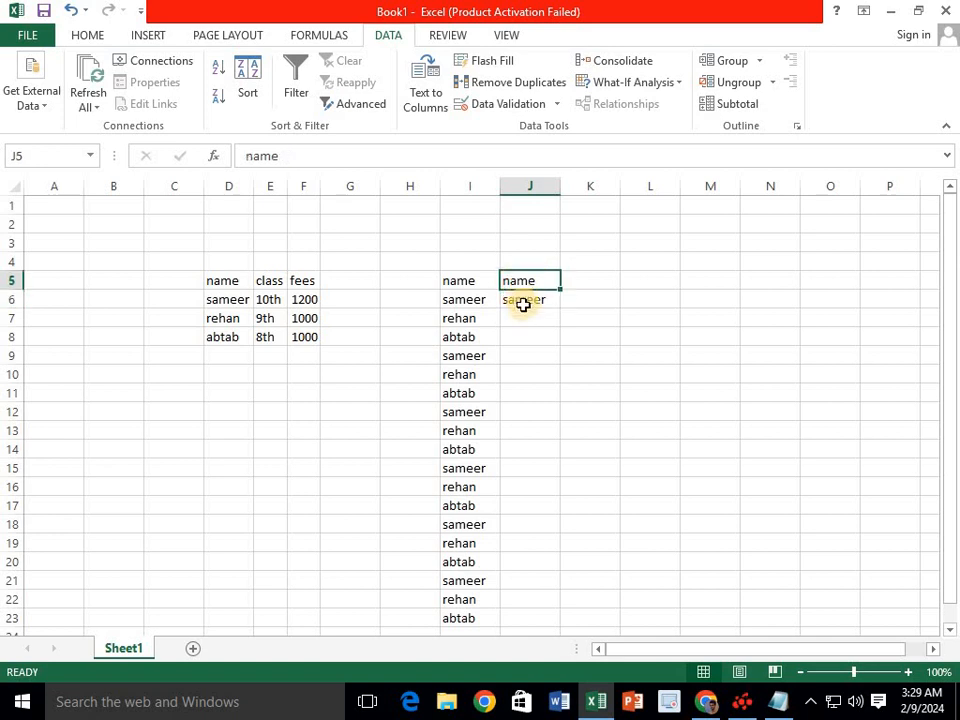
{"action": "left_click", "coordinate": [523, 301]}
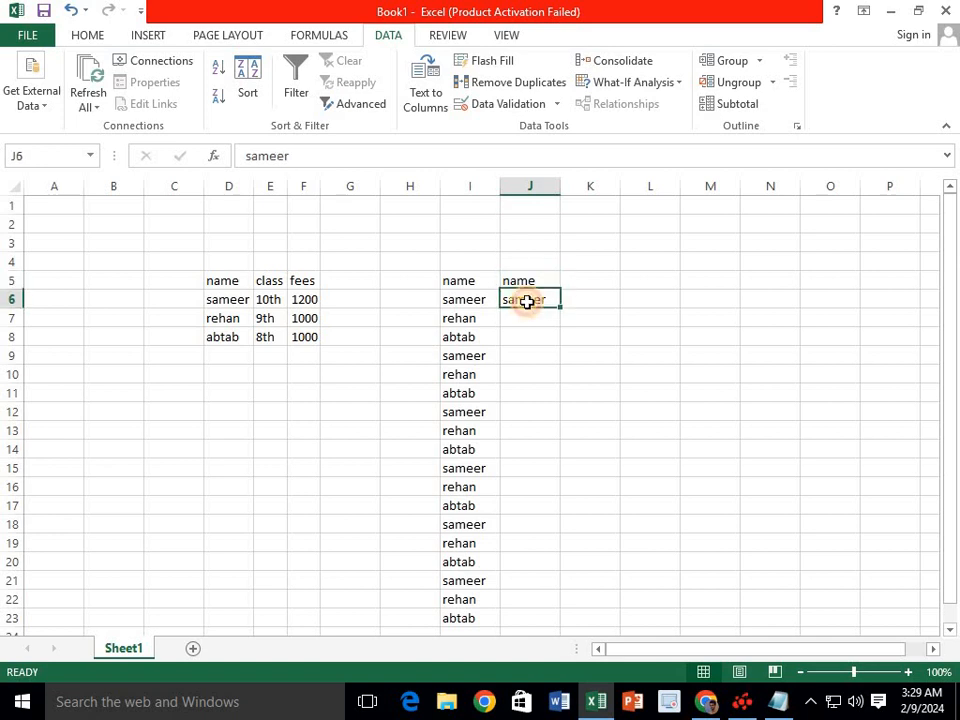
{"action": "left_click", "coordinate": [490, 62]}
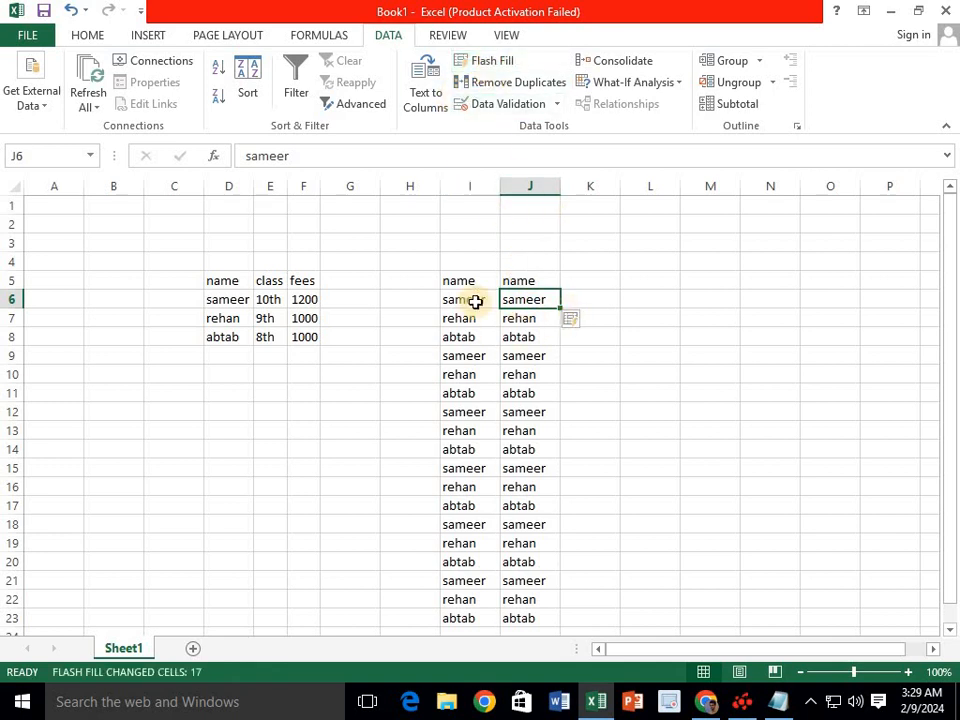
- Compare the Flash Filled column J with column I, then clear J5:J23
{"action": "left_click_drag", "start_coordinate": [467, 283], "coordinate": [467, 604]}
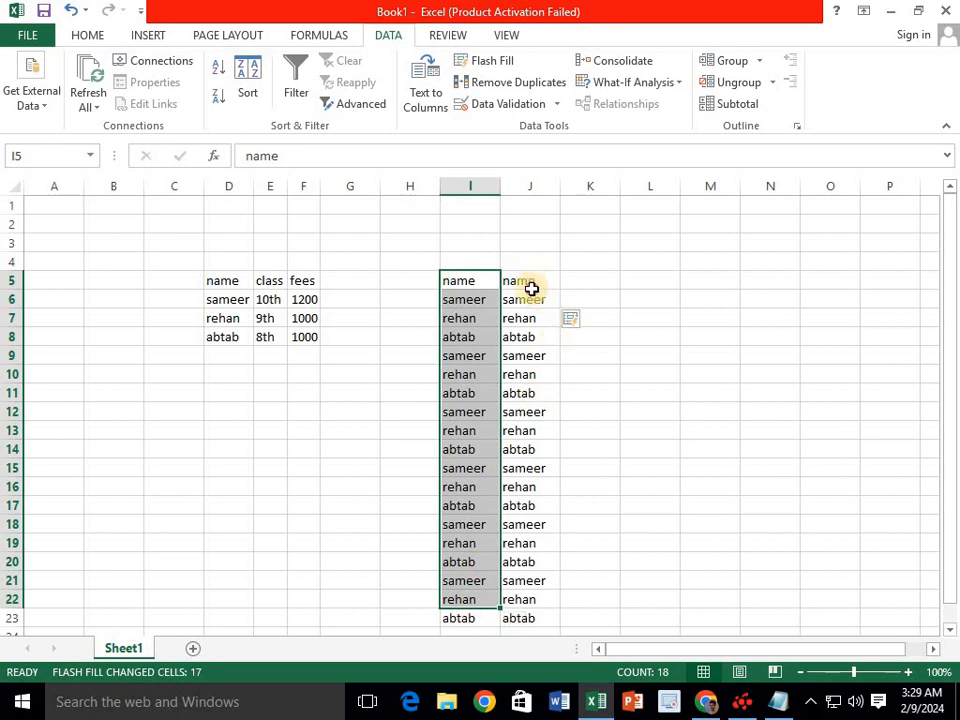
{"action": "left_click_drag", "start_coordinate": [529, 285], "coordinate": [516, 624]}
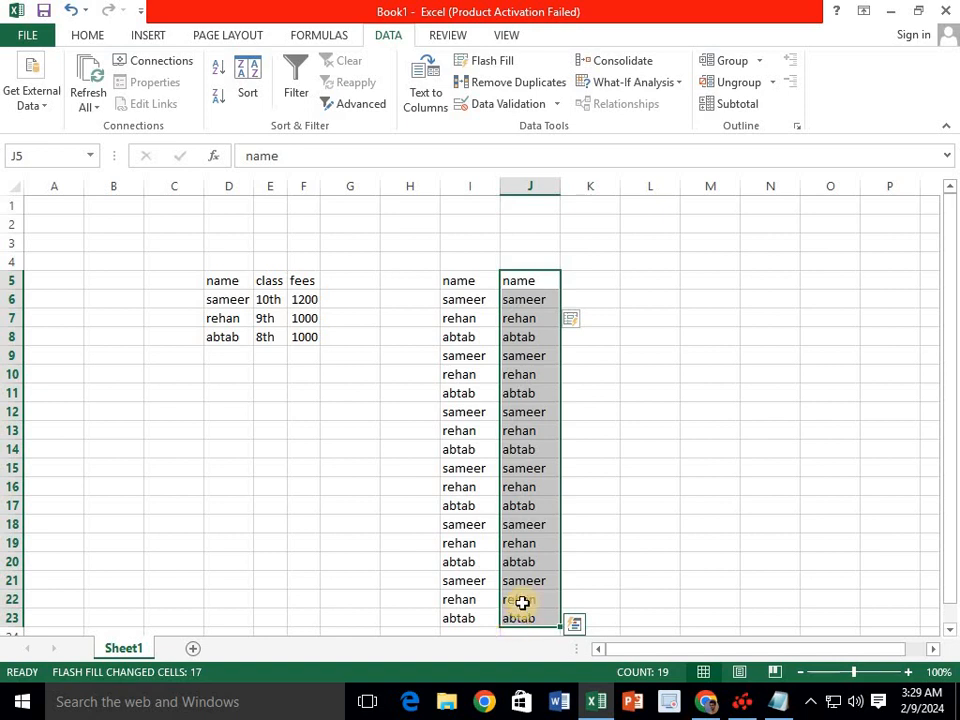
{"action": "left_click_drag", "start_coordinate": [471, 281], "coordinate": [469, 620]}
{"action": "left_click_drag", "start_coordinate": [522, 286], "coordinate": [521, 618]}
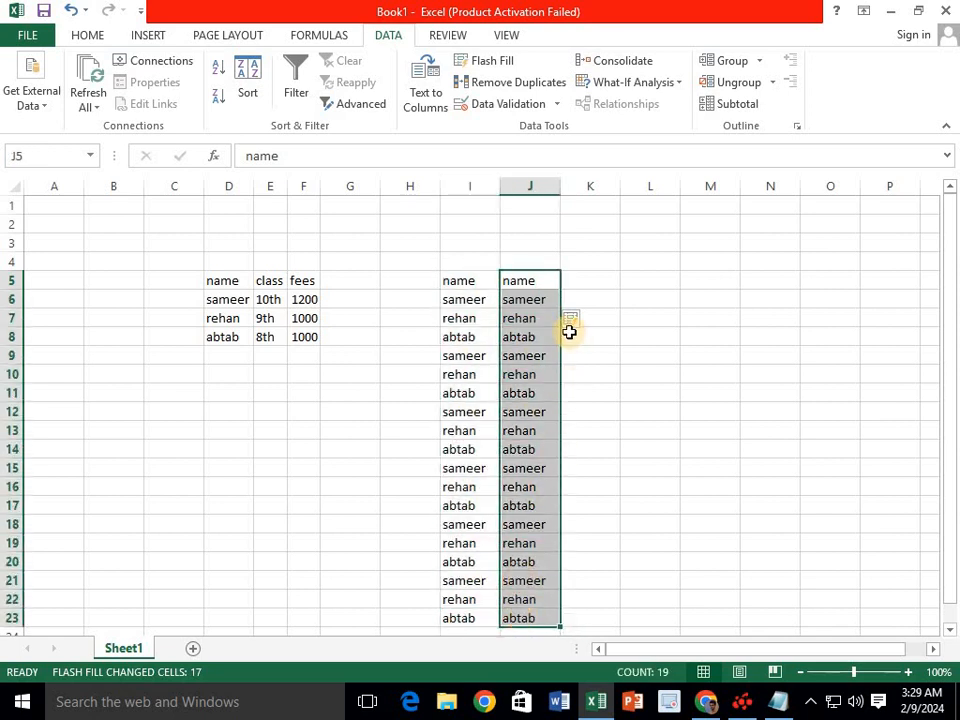
{"action": "key", "text": "Delete"}
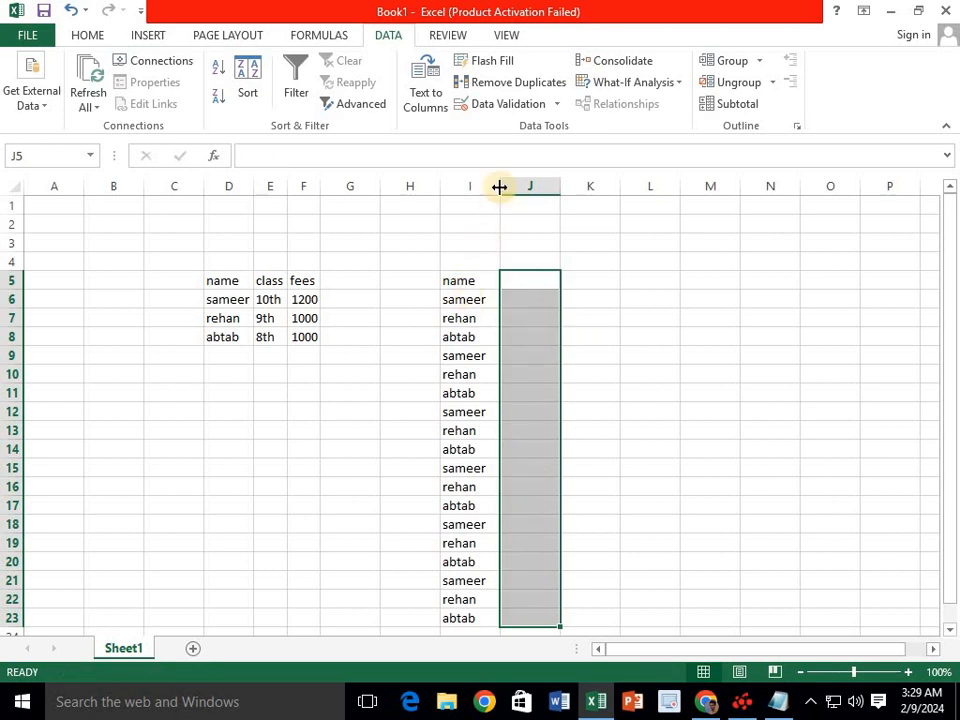
- Remove duplicates from I5:I23, dropping 15 repeats to leave sameer, rehan and abtab
{"action": "left_click_drag", "start_coordinate": [473, 284], "coordinate": [469, 605]}
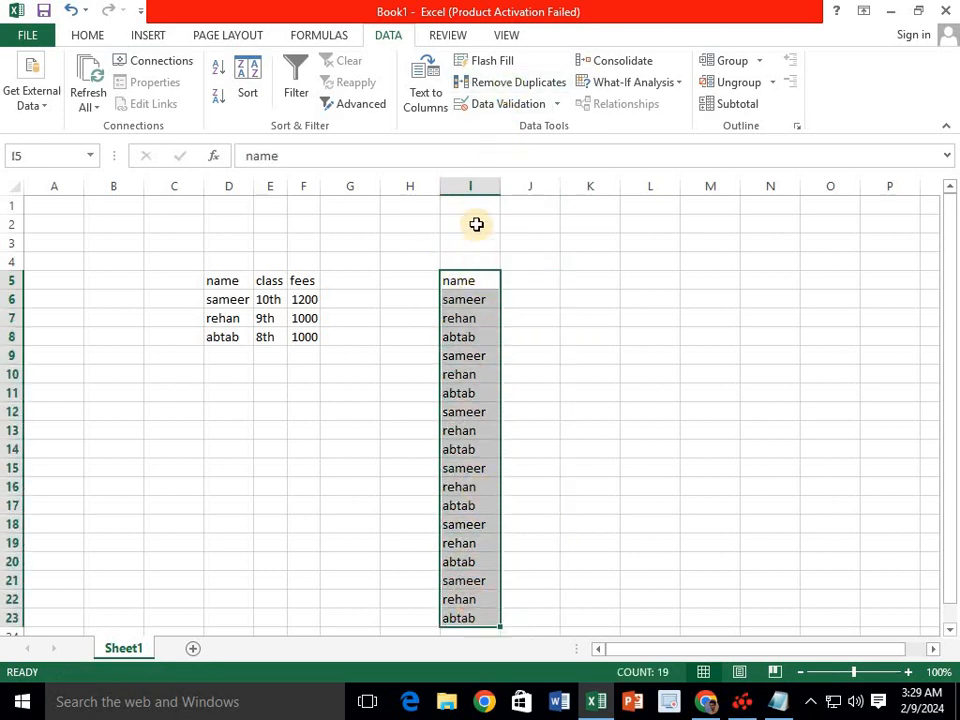
{"action": "left_click", "coordinate": [515, 90]}
{"action": "left_click", "coordinate": [760, 534]}
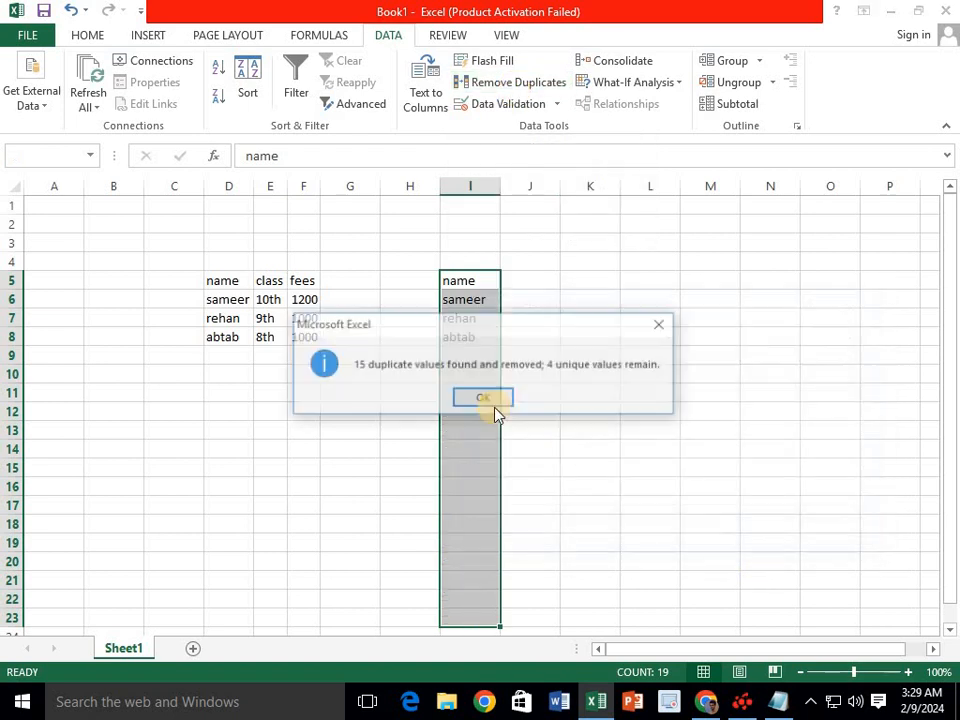
{"action": "left_click", "coordinate": [489, 398]}
{"action": "left_click", "coordinate": [531, 378]}
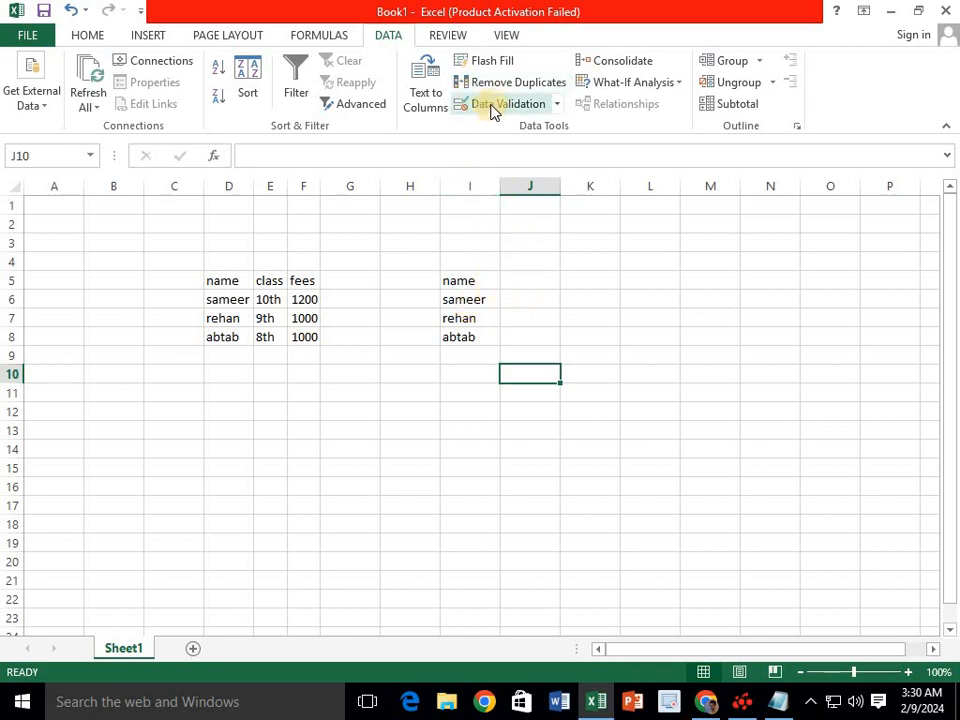
- Type the headings Math, Eng, Phy and Bio across J5:M5
{"action": "left_click", "coordinate": [534, 276]}
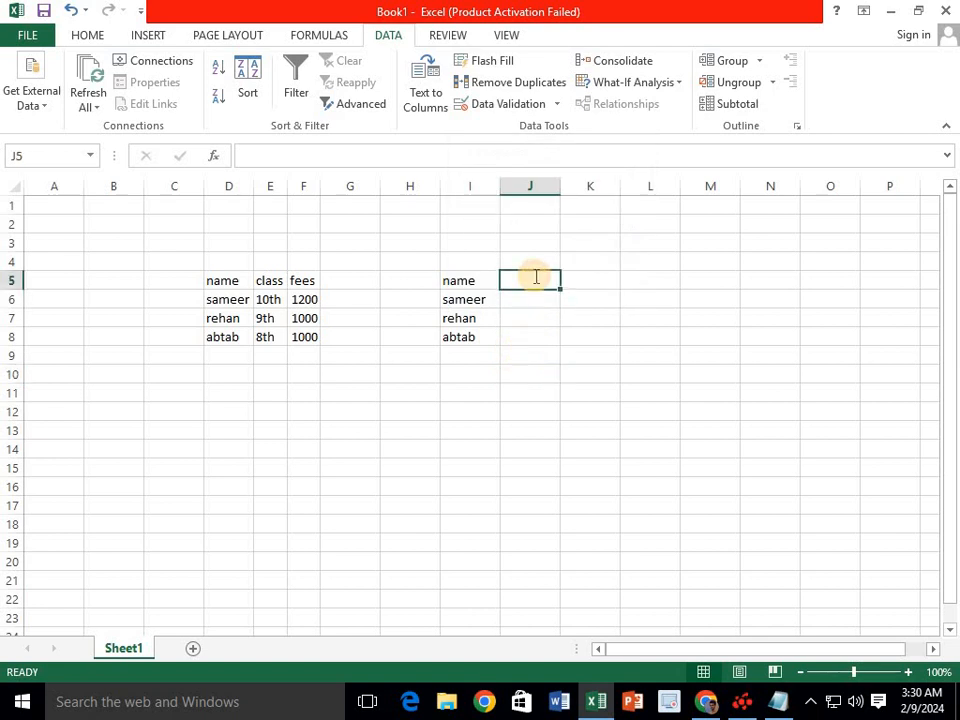
{"action": "type", "text": "Mt"}
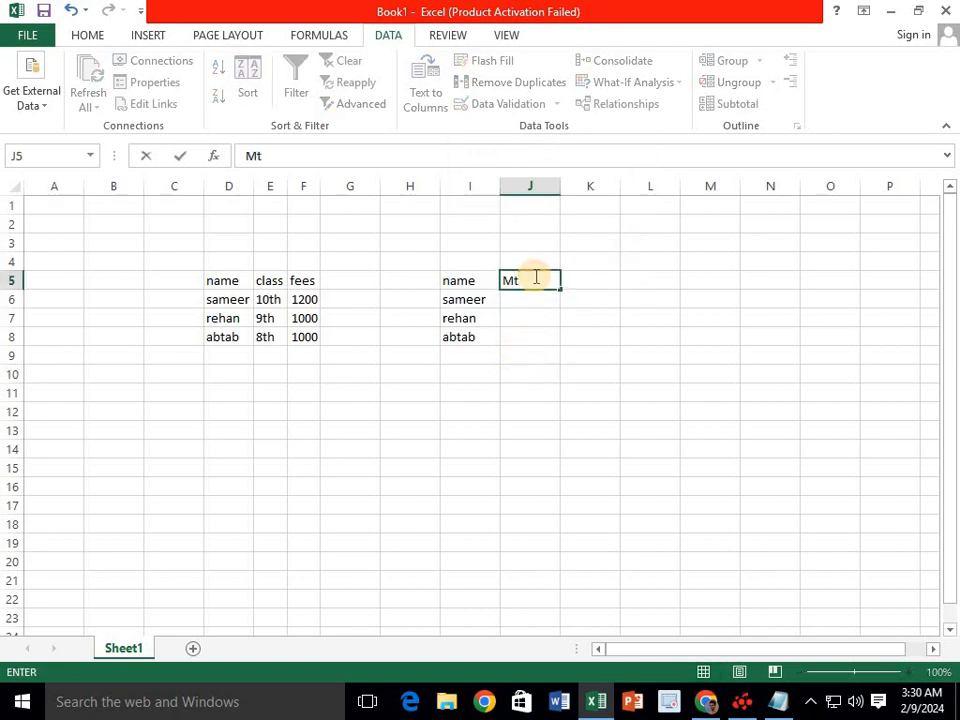
{"action": "key", "text": "BackSpace"}
{"action": "type", "text": "ath"}
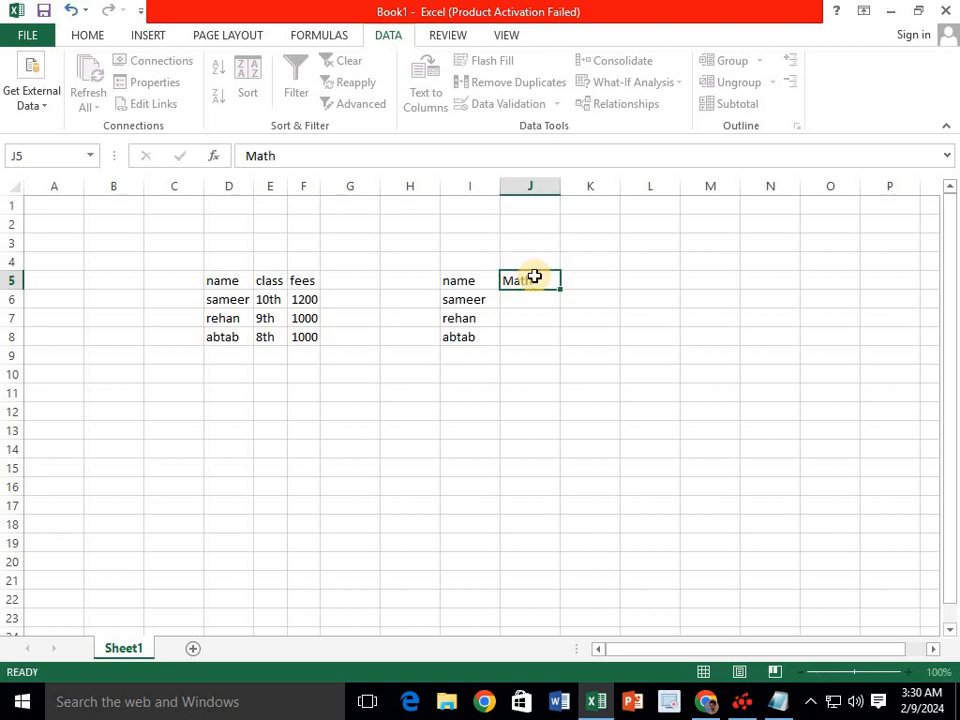
{"action": "key", "text": "Tab"}
{"action": "type", "text": "E"}
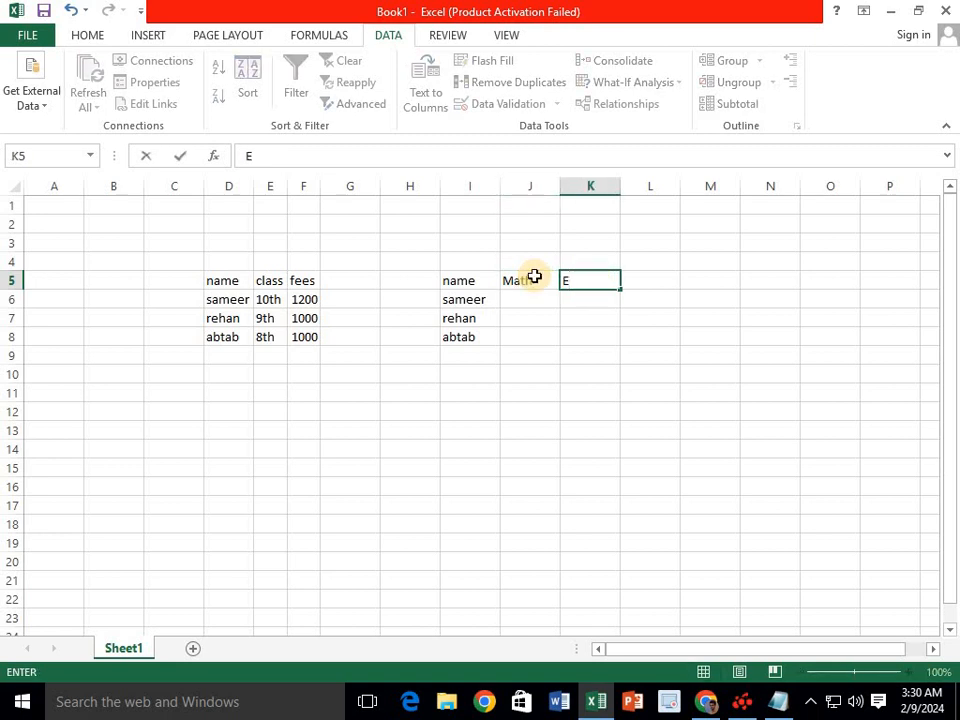
{"action": "type", "text": "ng"}
{"action": "key", "text": "Tab"}
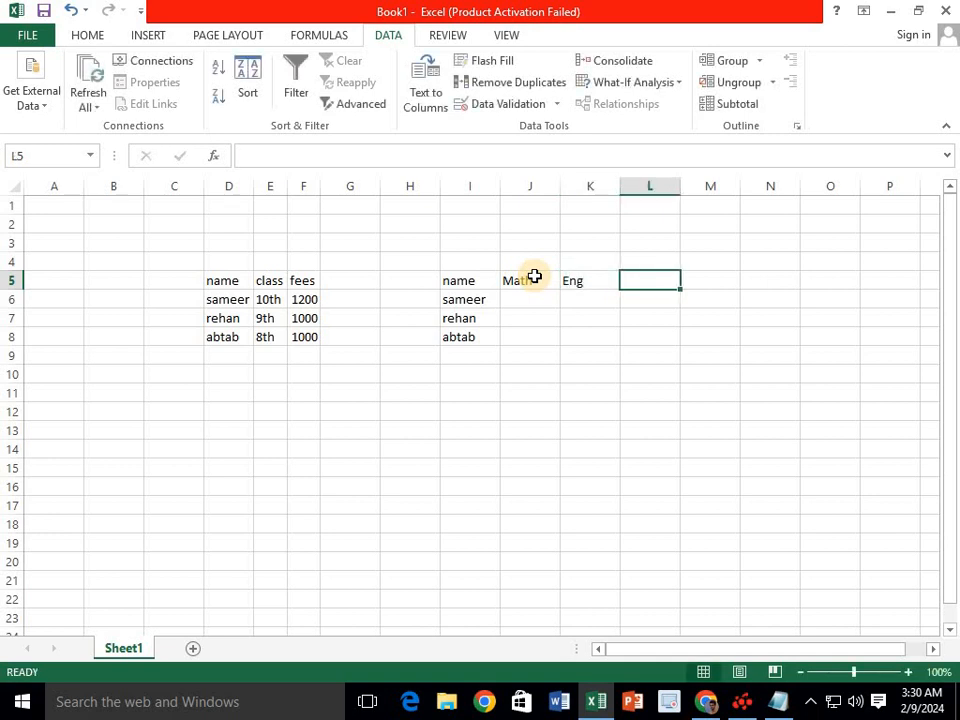
{"action": "type", "text": "Phy"}
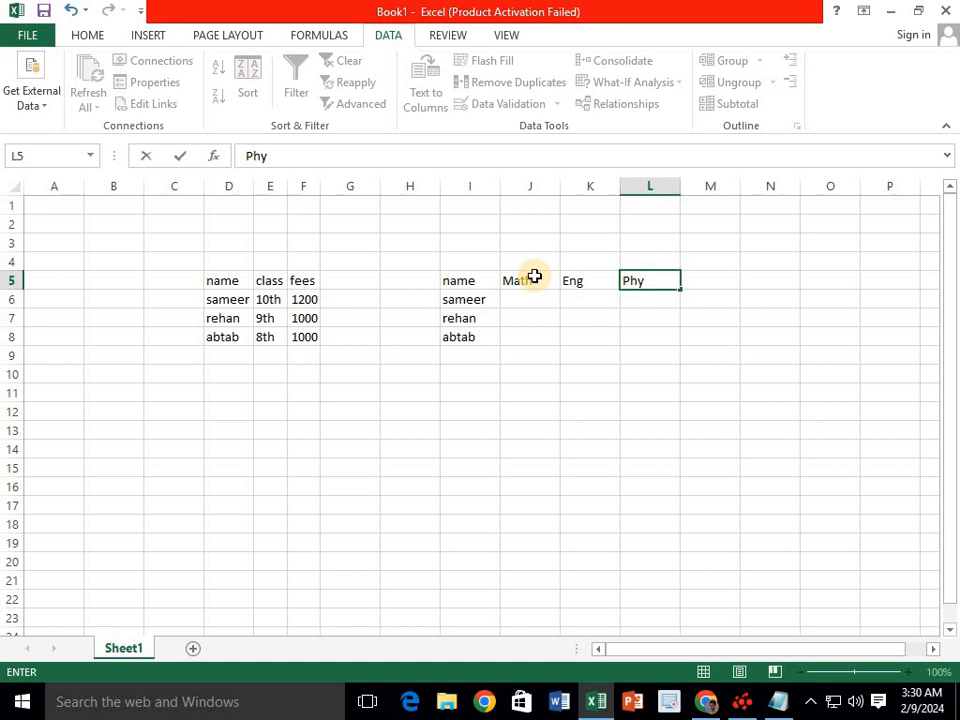
{"action": "key", "text": "Tab"}
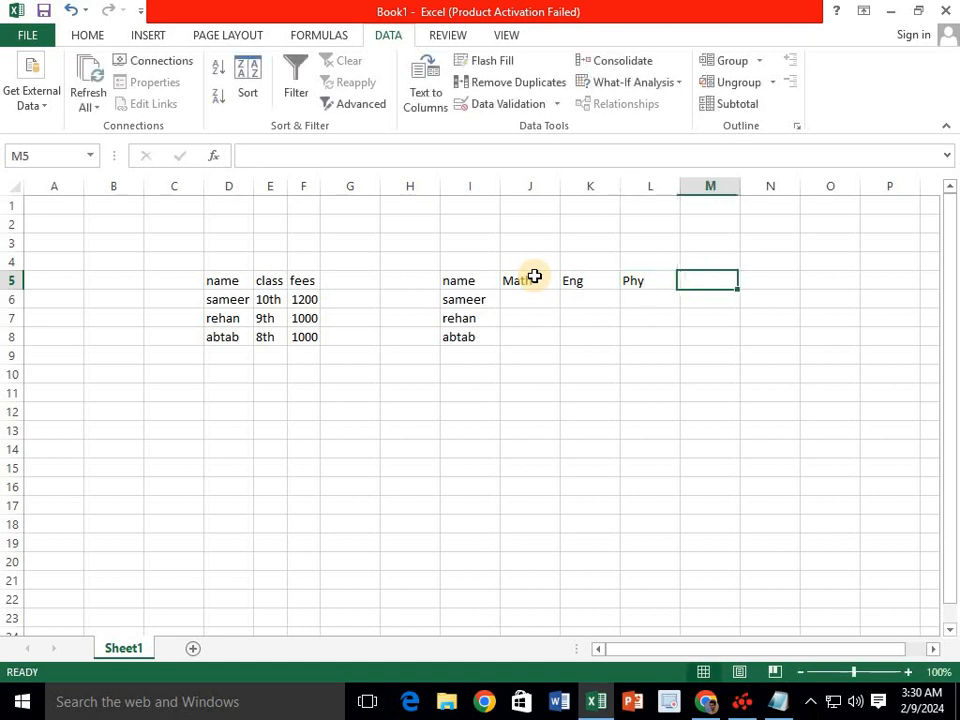
{"action": "type", "text": "B"}
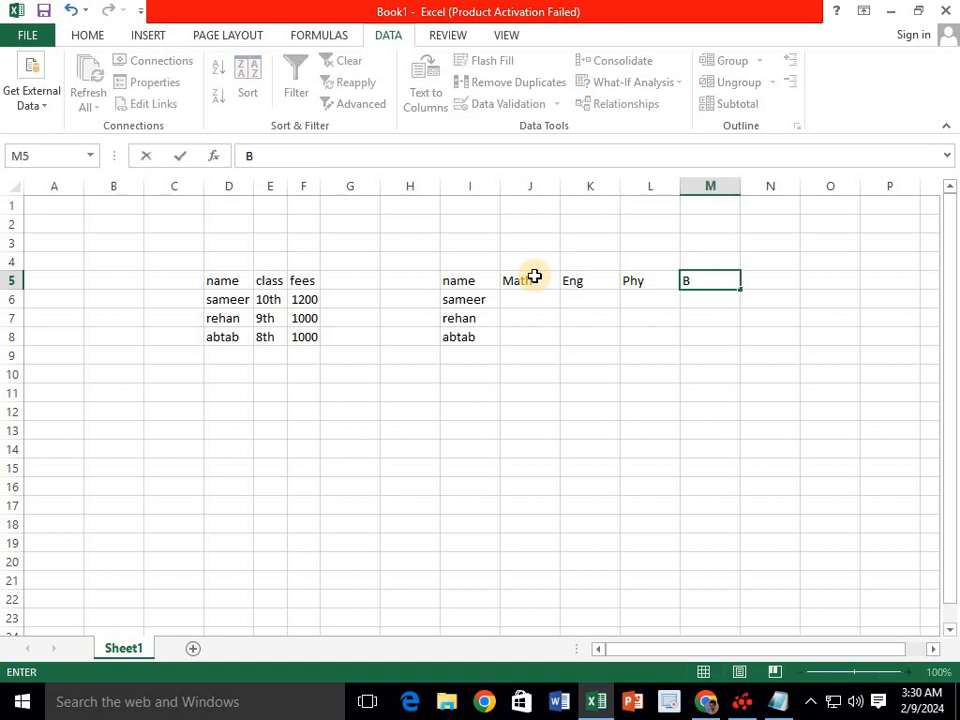
{"action": "type", "text": "io"}
{"action": "left_click", "coordinate": [533, 301]}
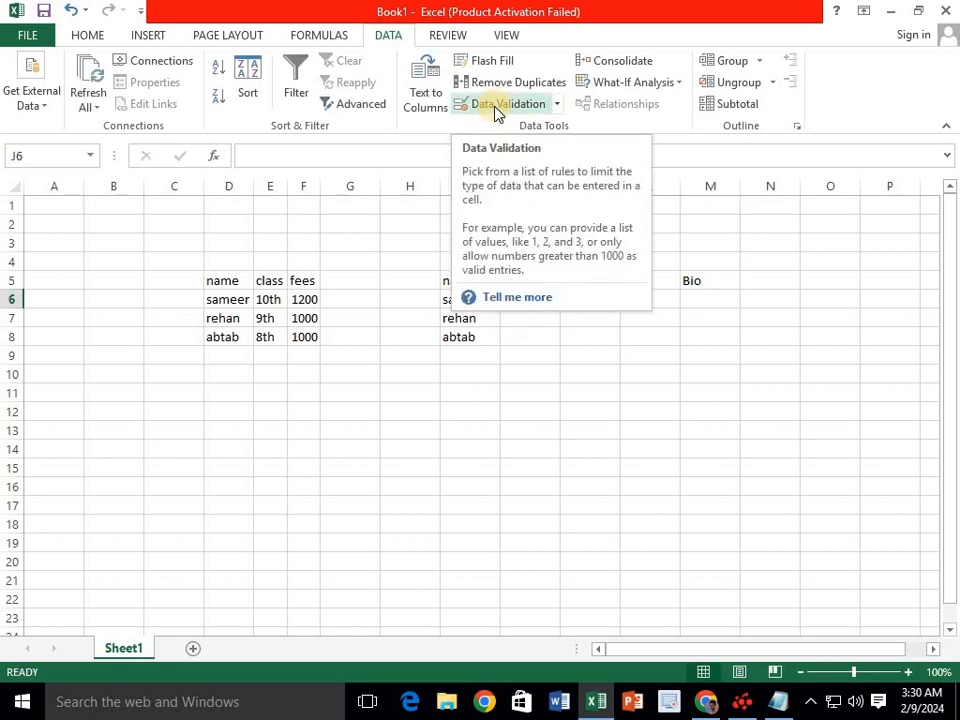
- Close the Data Validation dialog unapplied and select the empty marks grid J6:M8
{"action": "left_click", "coordinate": [526, 350]}
{"action": "left_click", "coordinate": [491, 106]}
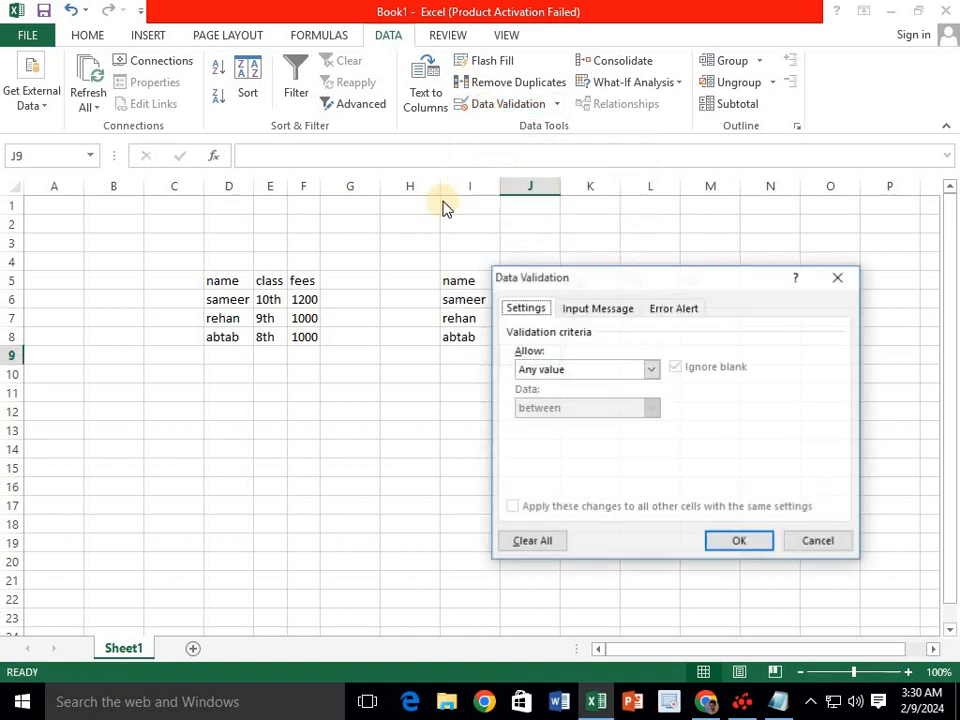
{"action": "left_click", "coordinate": [656, 370]}
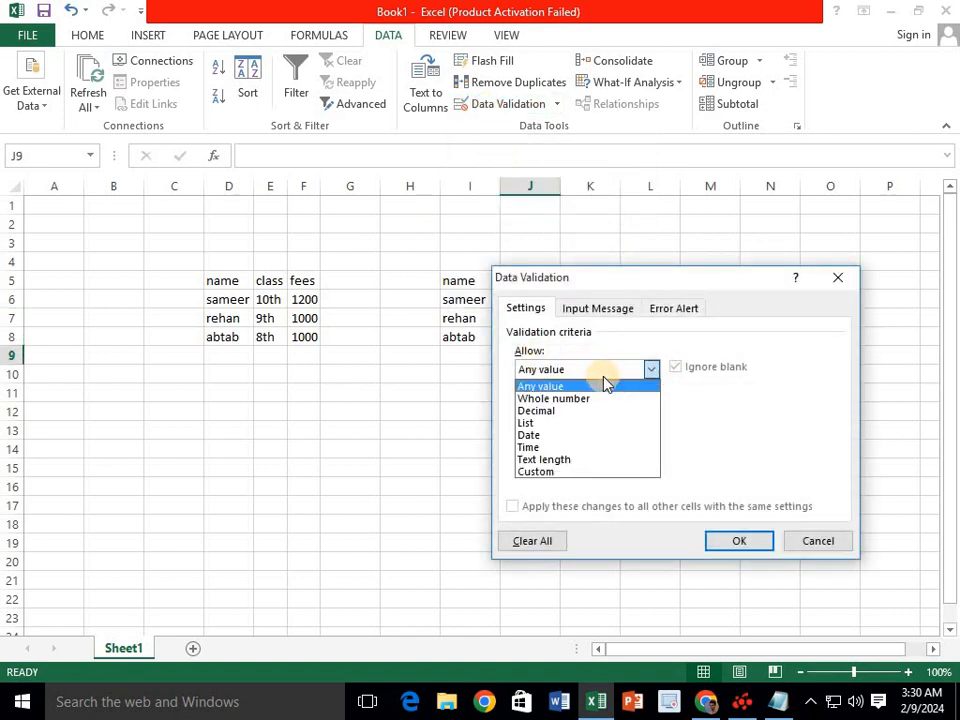
{"action": "left_click", "coordinate": [550, 399]}
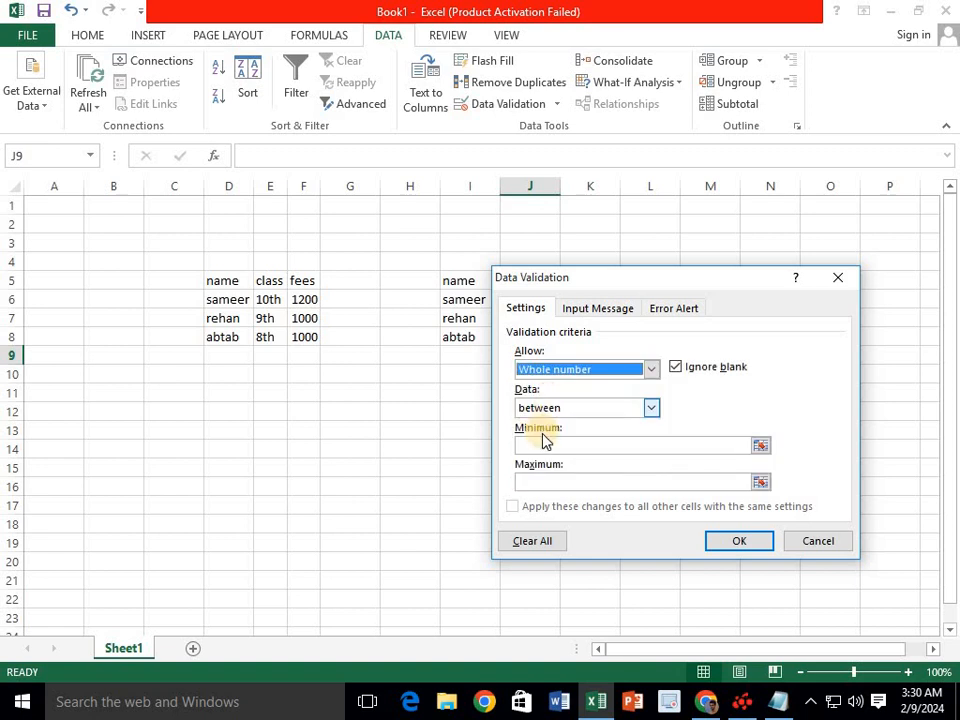
{"action": "left_click_drag", "start_coordinate": [628, 287], "coordinate": [238, 262]}
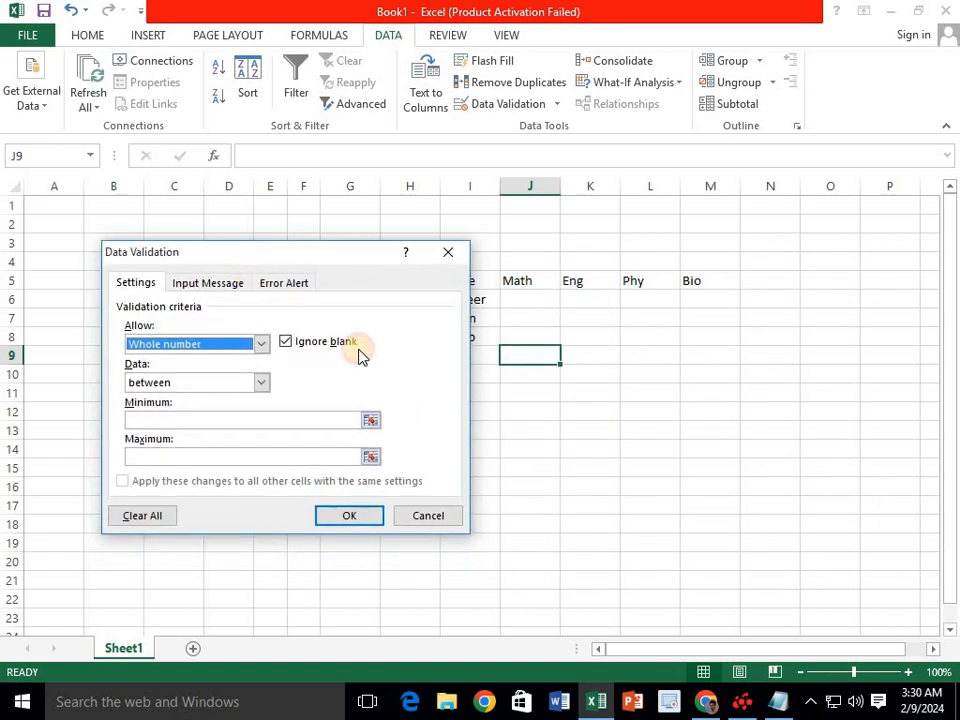
{"action": "left_click", "coordinate": [448, 252]}
{"action": "left_click_drag", "start_coordinate": [523, 306], "coordinate": [685, 340]}
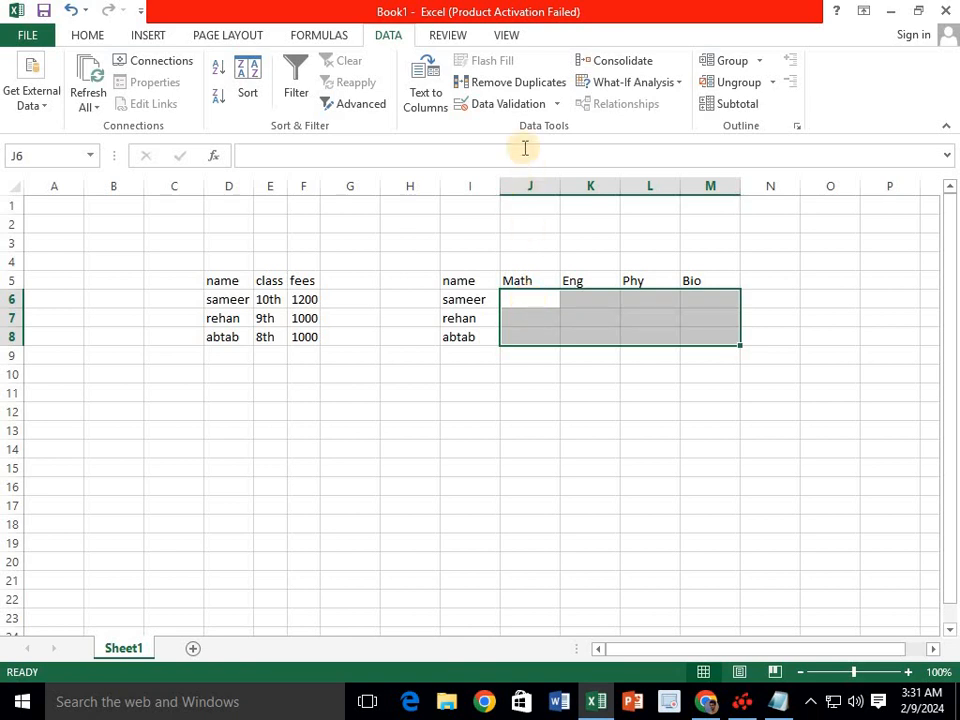
- Try a whole-number validation rule, cancel it, and reselect the marks cells across all four subjects
{"action": "left_click", "coordinate": [512, 105]}
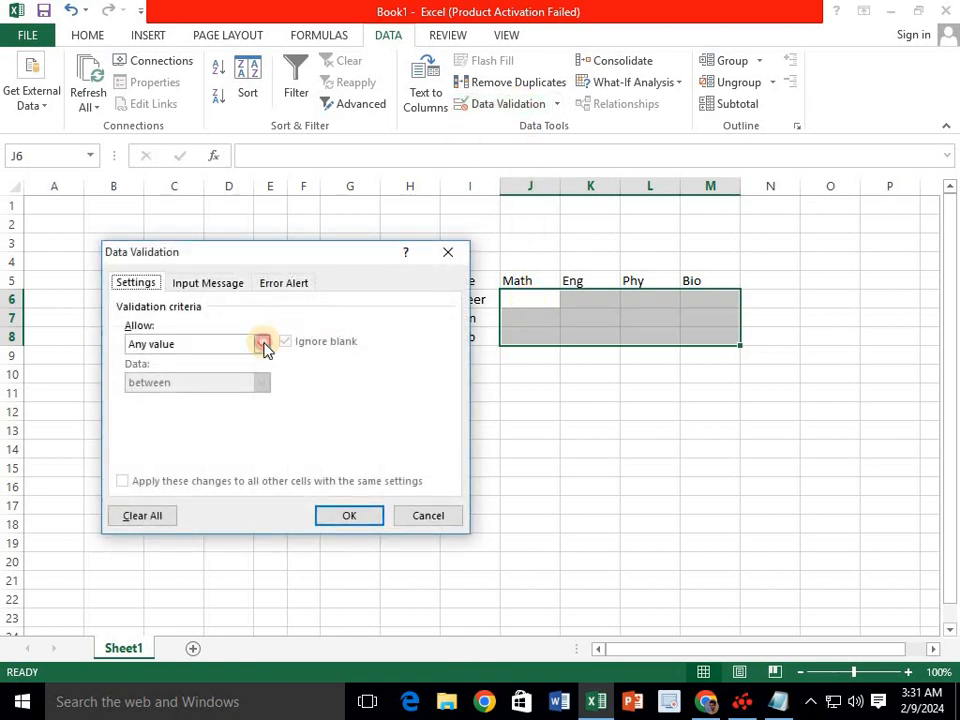
{"action": "left_click", "coordinate": [262, 344]}
{"action": "left_click", "coordinate": [153, 374]}
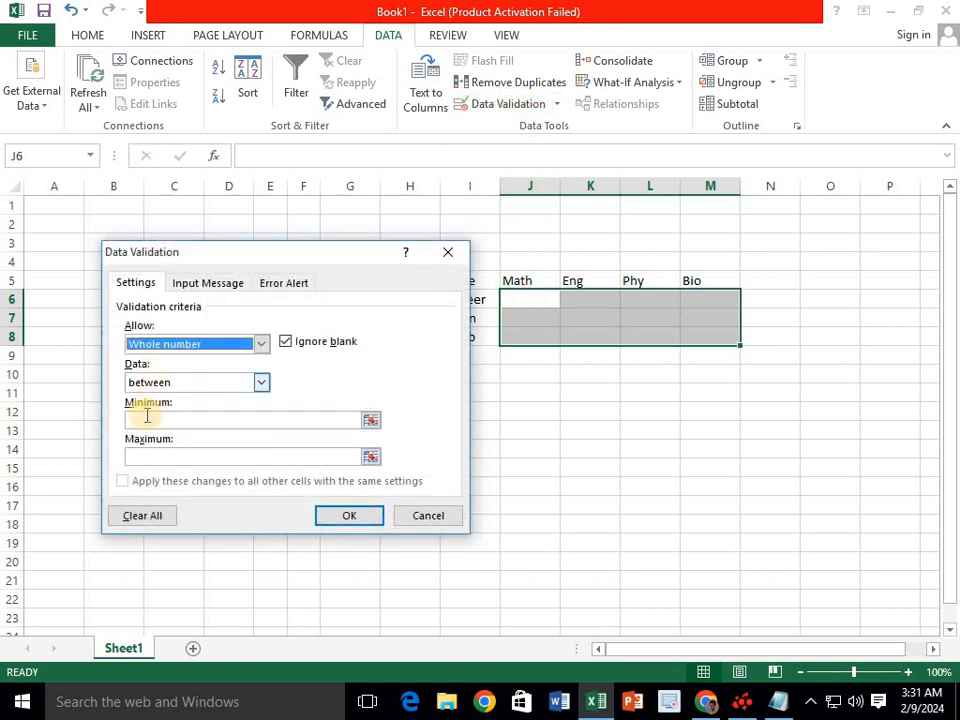
{"action": "left_click", "coordinate": [145, 420]}
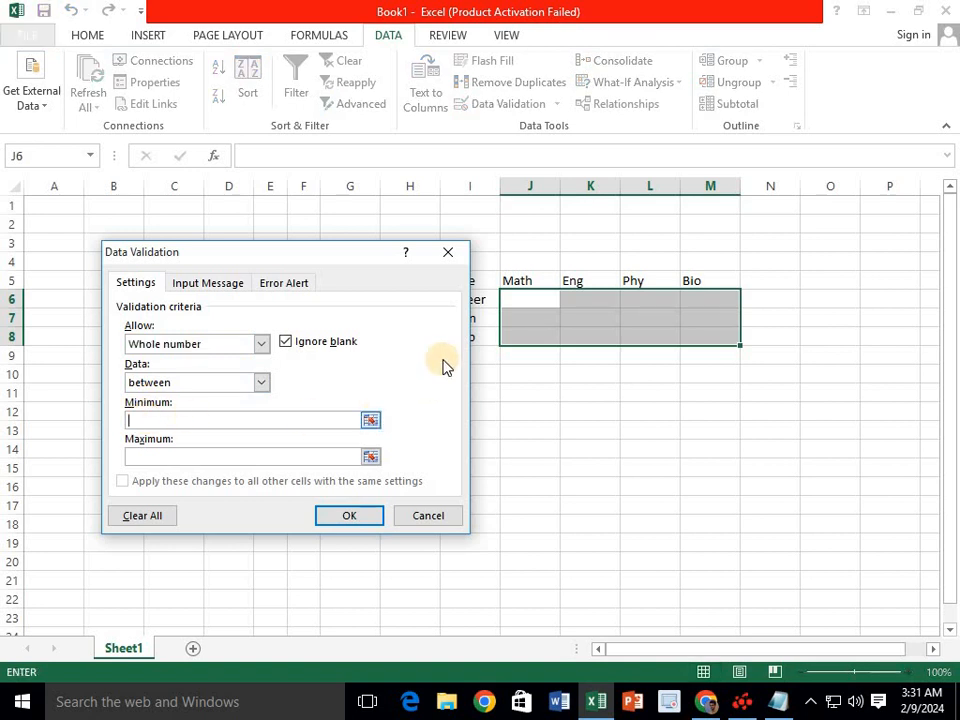
{"action": "key", "text": "Escape"}
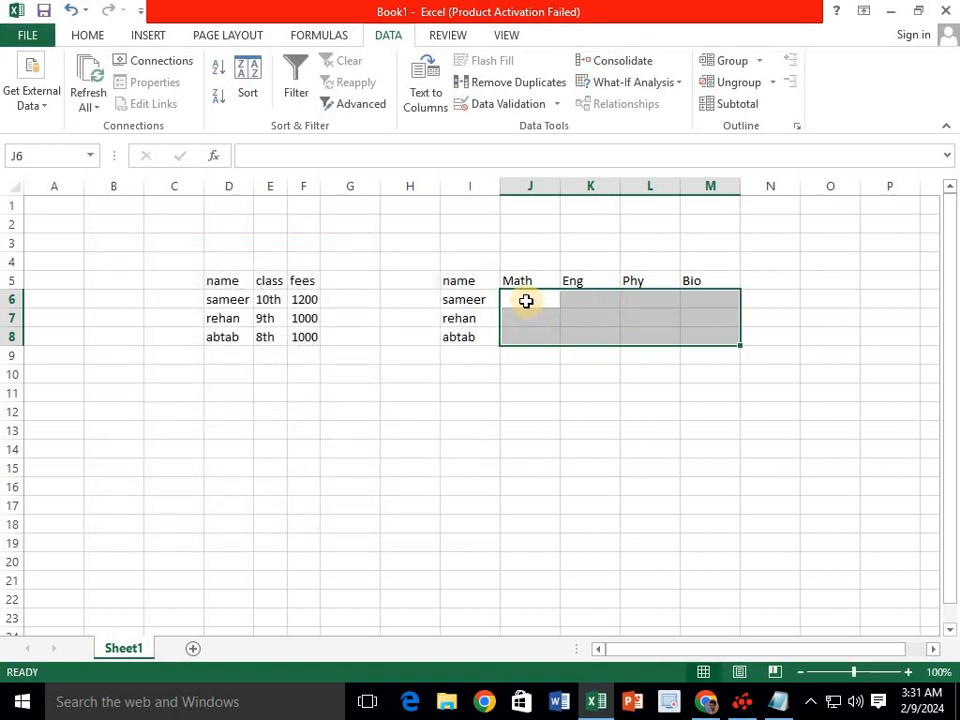
{"action": "left_click_drag", "start_coordinate": [525, 300], "coordinate": [724, 345]}
- Restrict the marks cells to whole numbers between 10 and 100
{"action": "left_click", "coordinate": [500, 105]}
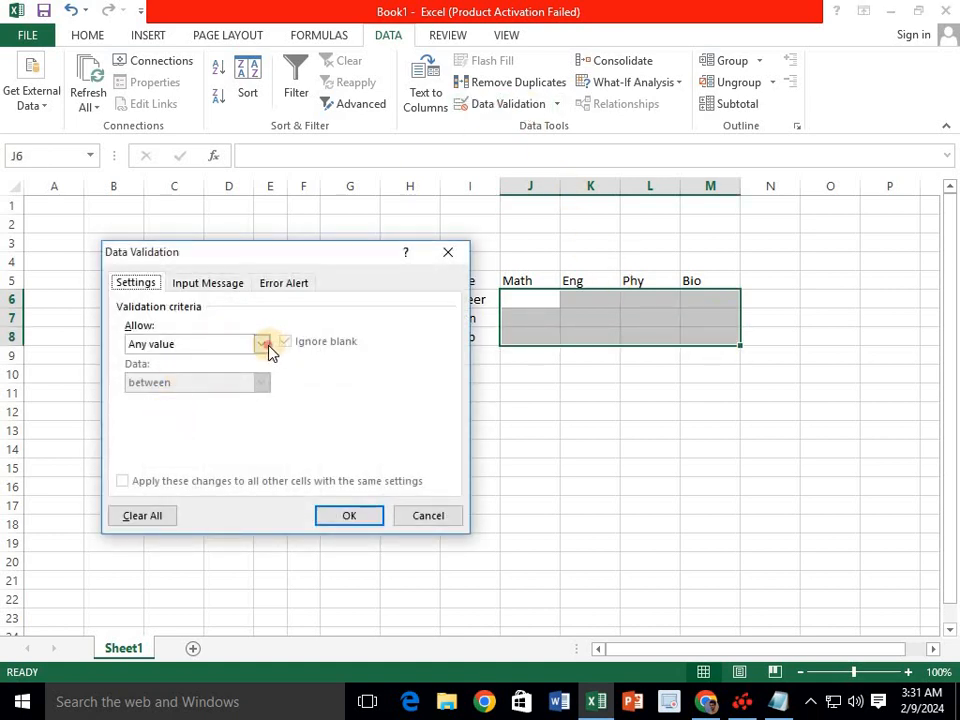
{"action": "left_click", "coordinate": [263, 345]}
{"action": "left_click", "coordinate": [184, 374]}
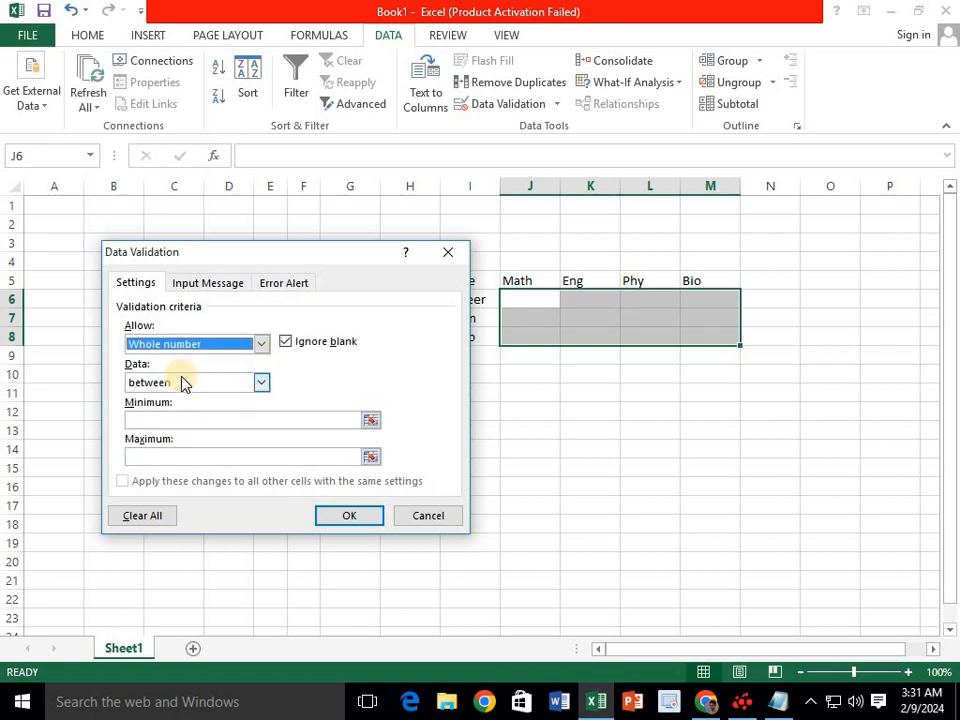
{"action": "left_click", "coordinate": [150, 424]}
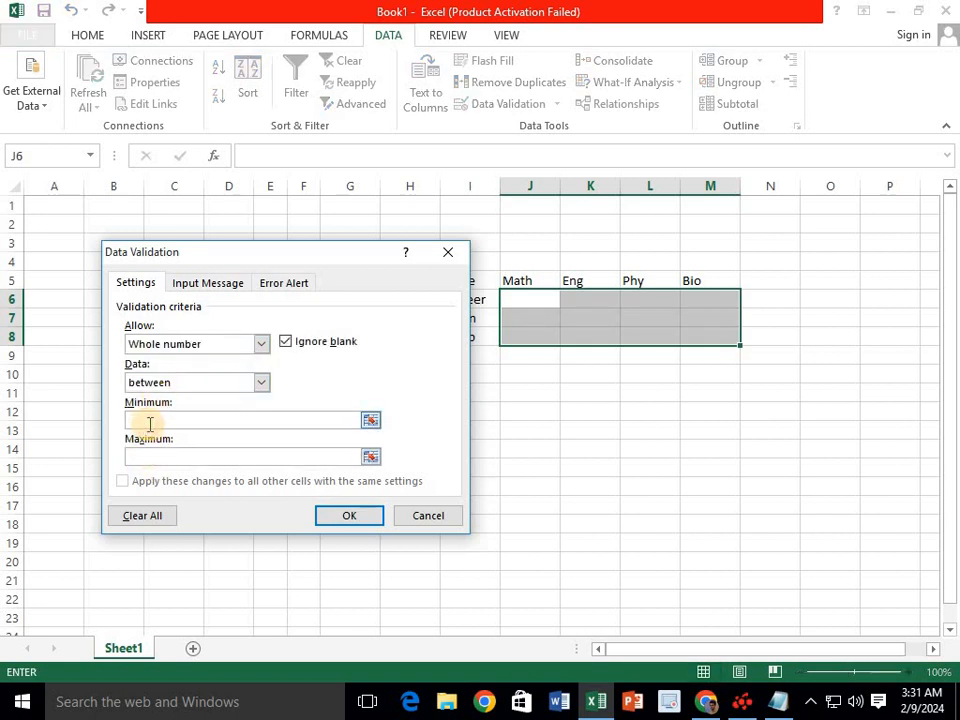
{"action": "type", "text": "10"}
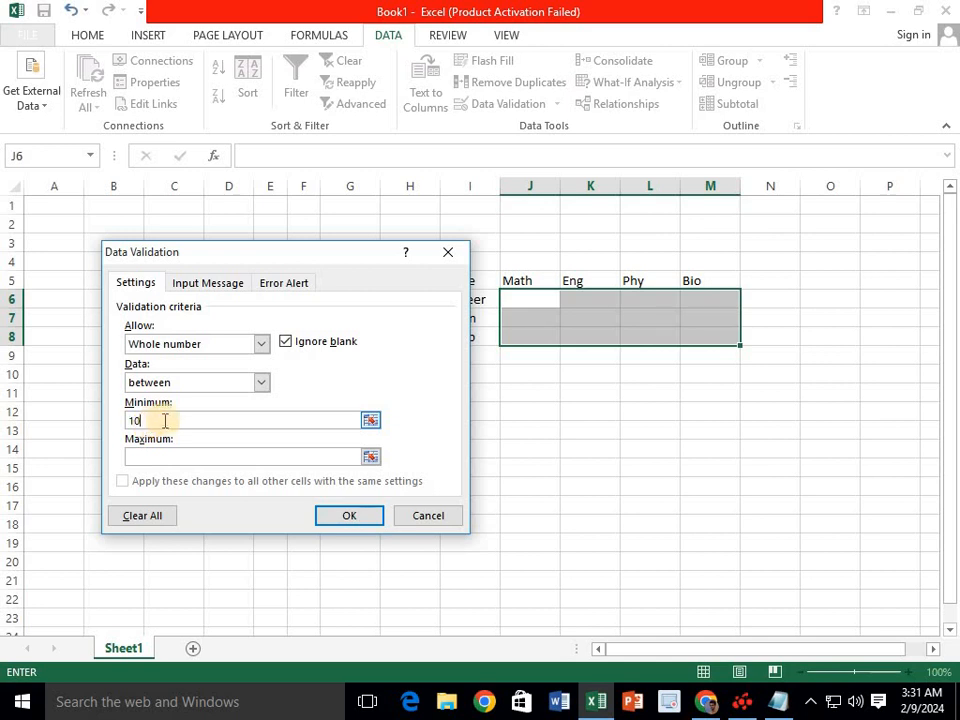
{"action": "left_click", "coordinate": [164, 457]}
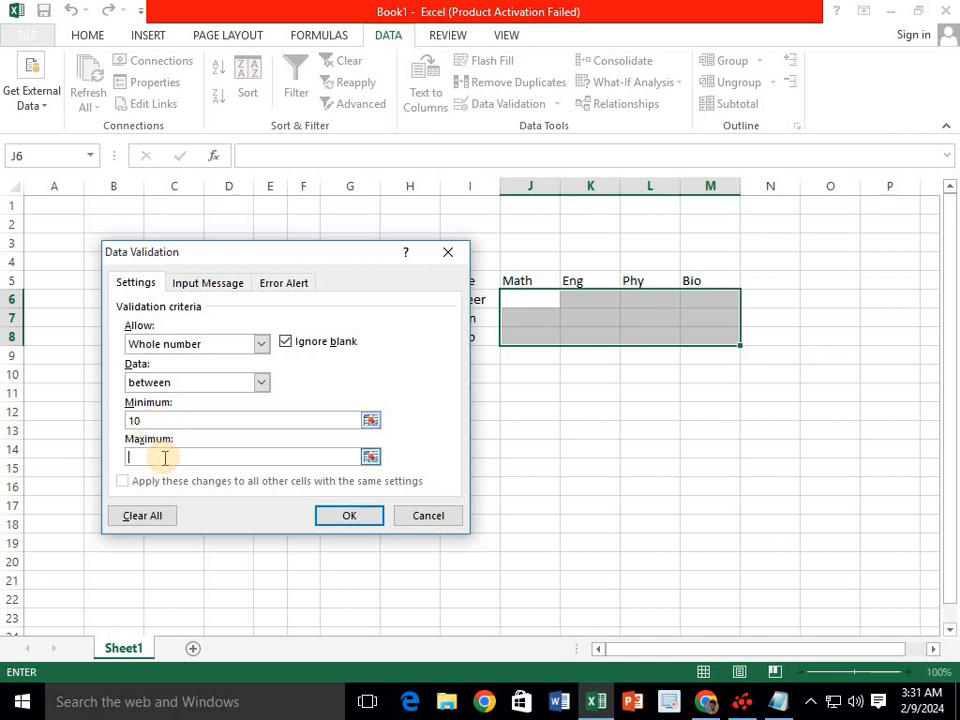
{"action": "type", "text": "100"}
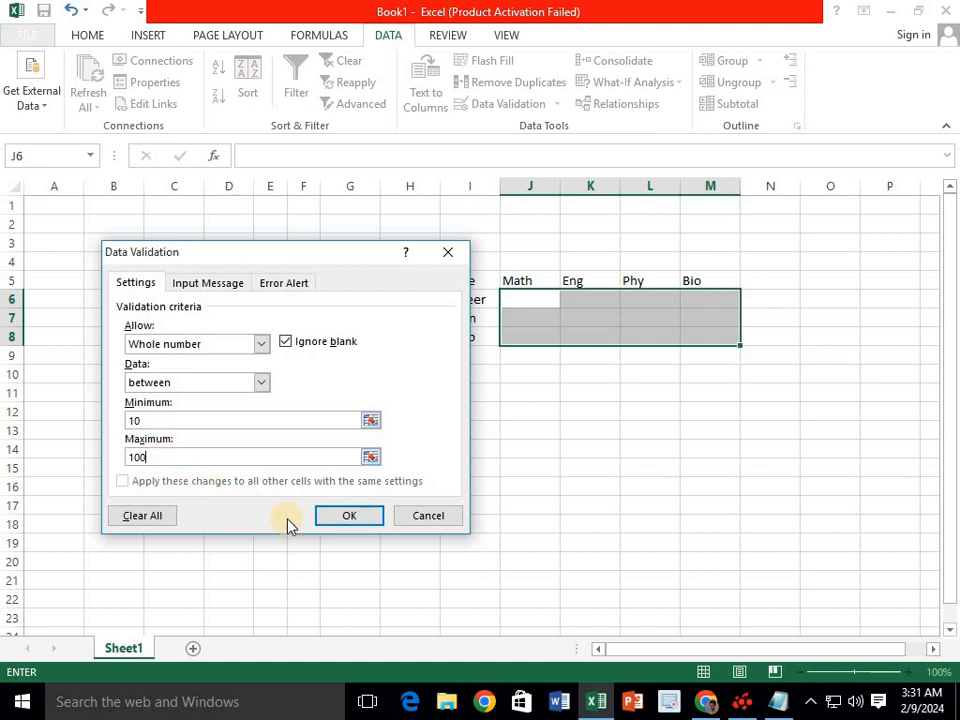
{"action": "left_click", "coordinate": [354, 515]}
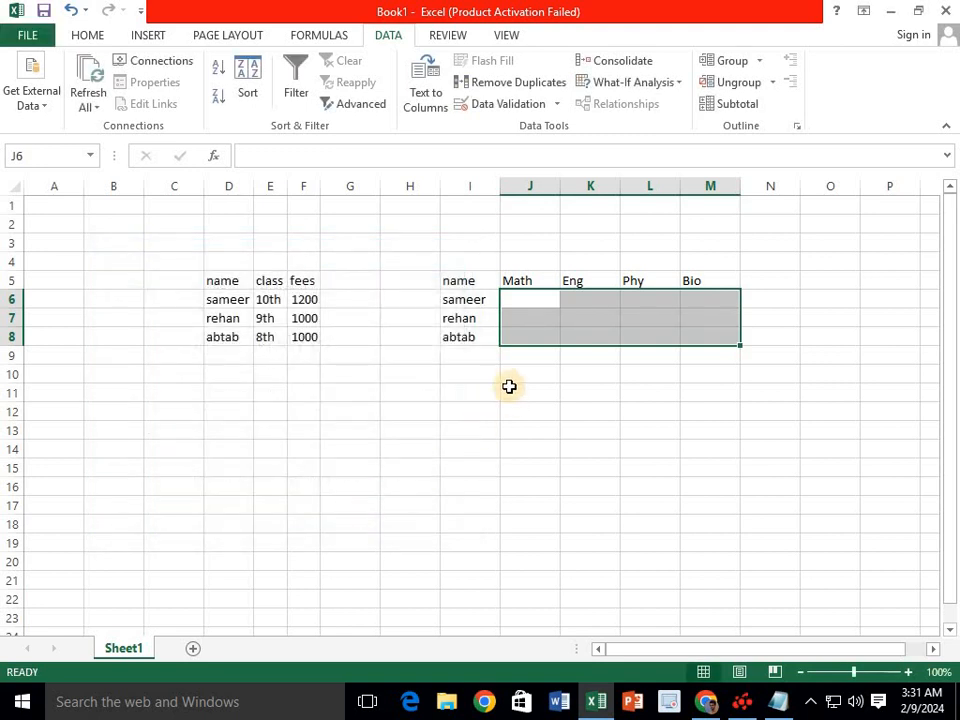
- Enter the first student's marks 99, 77, 55 and 88 across J6:M6
{"action": "left_click", "coordinate": [533, 303]}
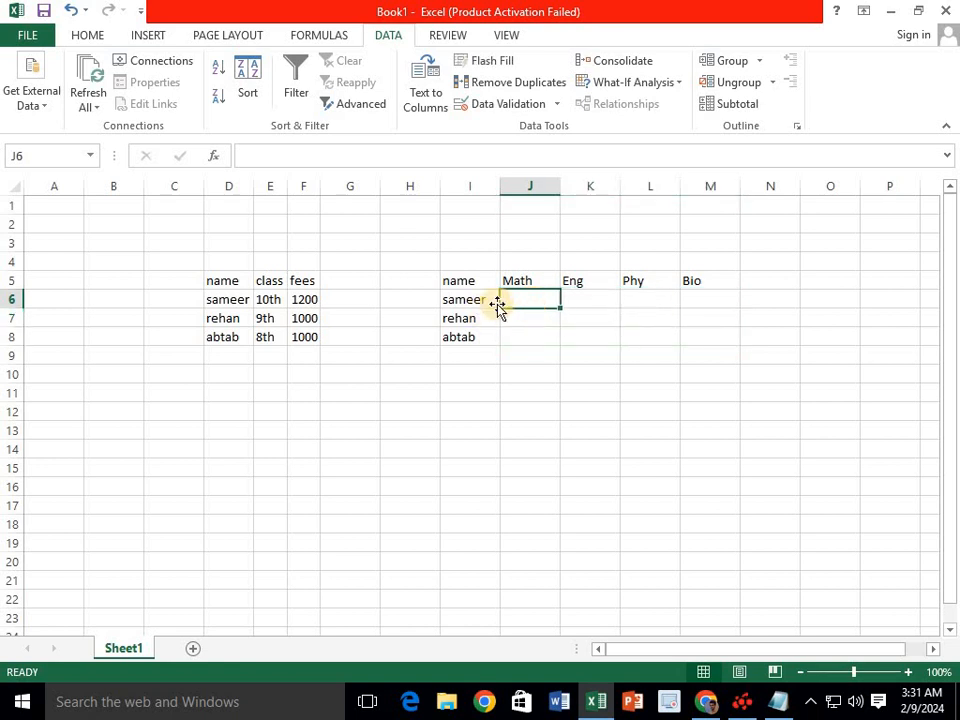
{"action": "type", "text": "99"}
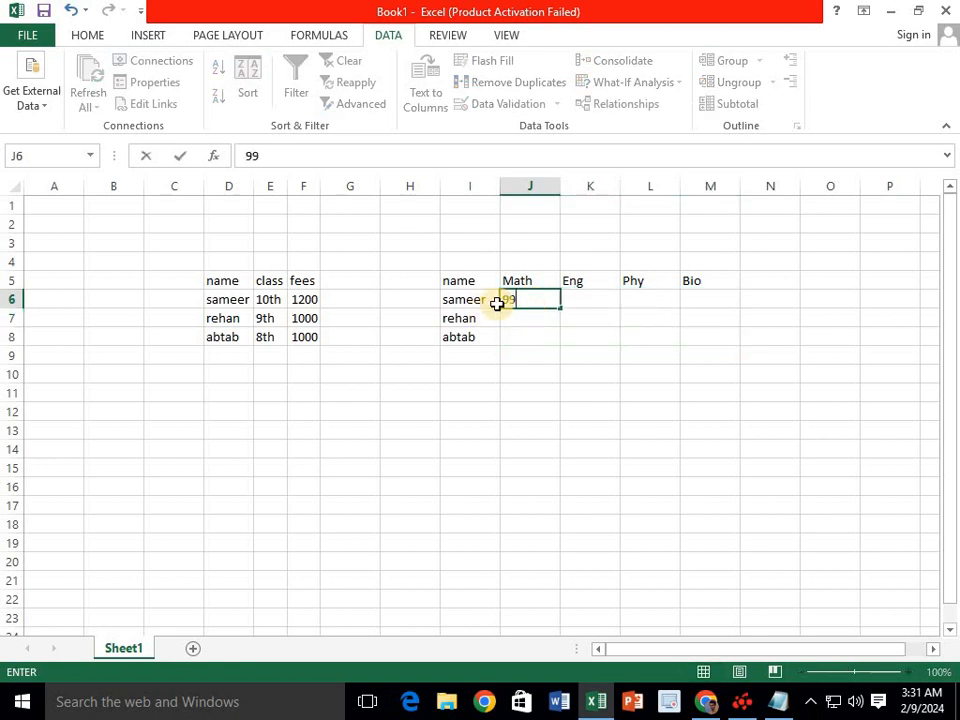
{"action": "key", "text": "Tab"}
{"action": "type", "text": "77"}
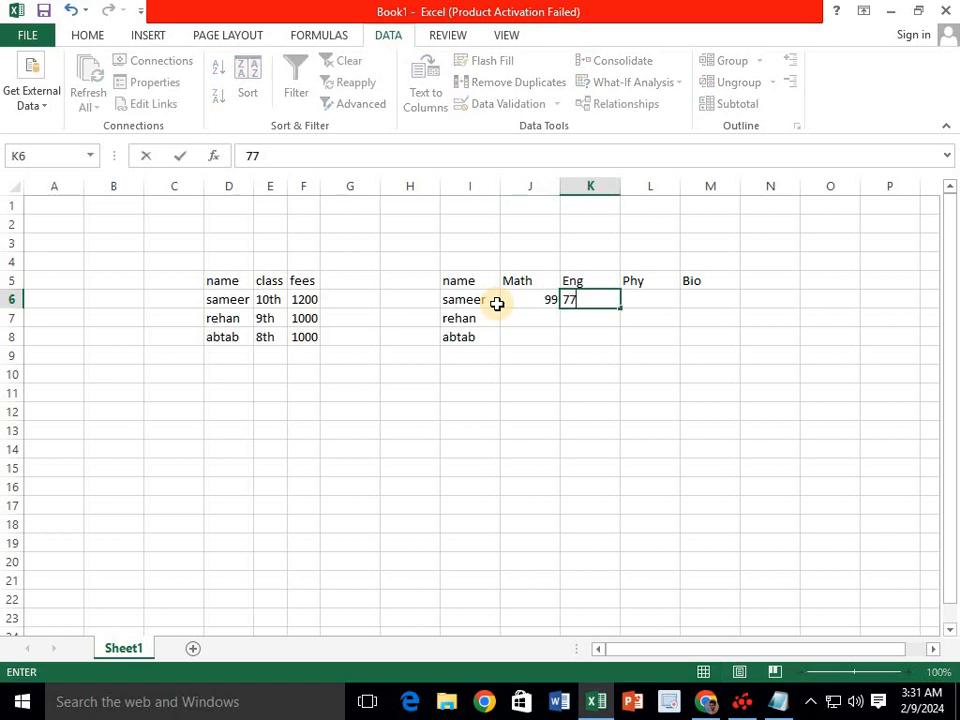
{"action": "key", "text": "Tab"}
{"action": "type", "text": "55"}
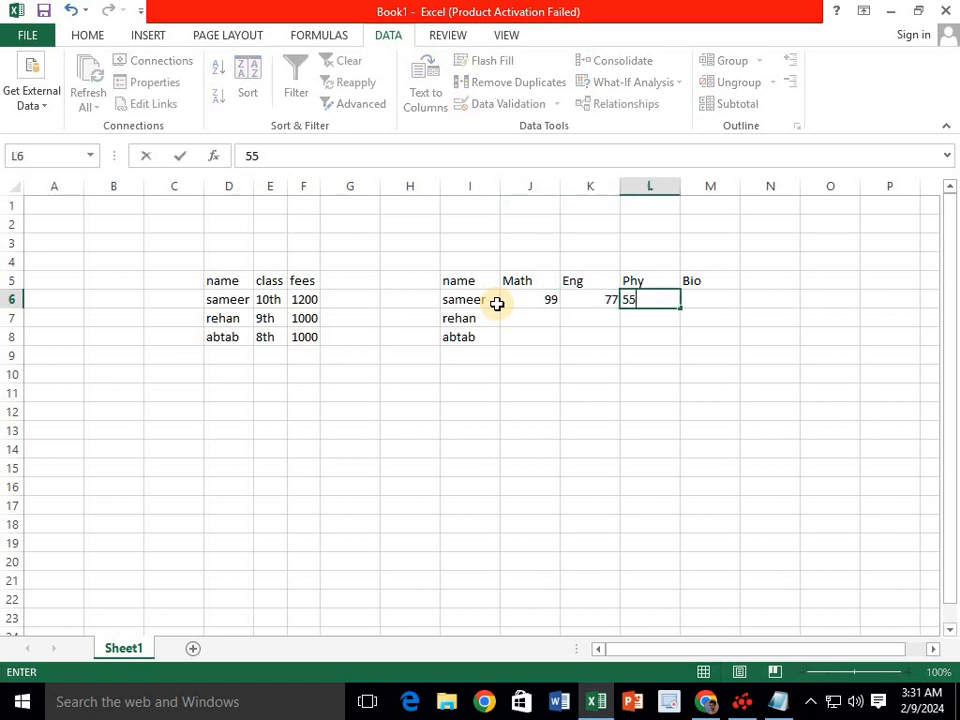
{"action": "key", "text": "Tab"}
{"action": "type", "text": "88"}
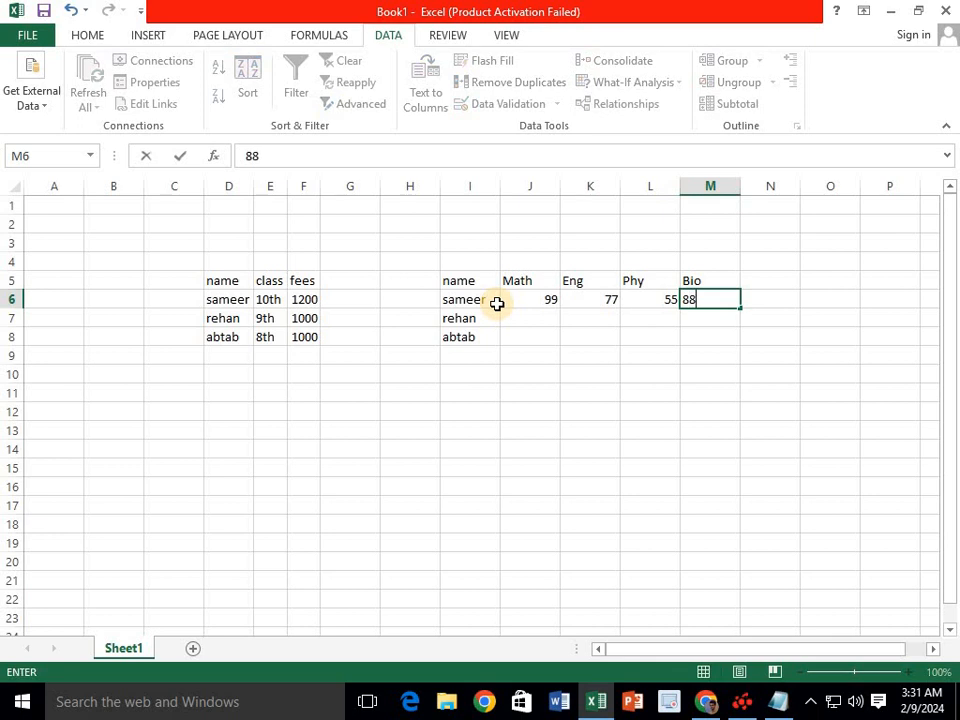
{"action": "key", "text": "Return"}
- Enter the second student's Math 77 and Eng 10 in J7 and K7
{"action": "key", "text": "Left"}
{"action": "key", "text": "Left"}
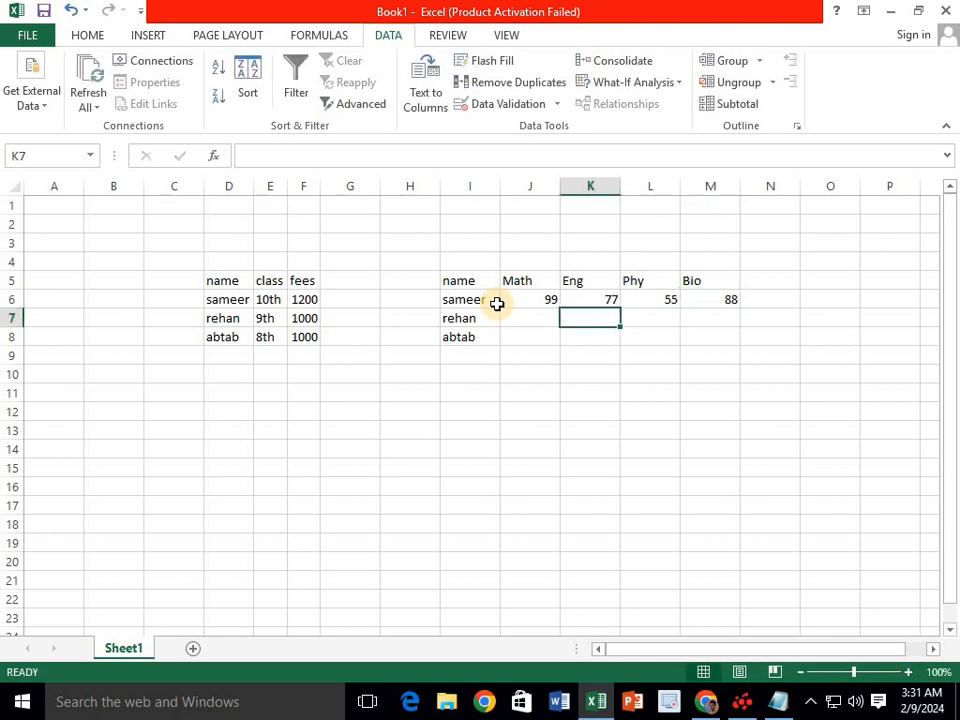
{"action": "key", "text": "Left"}
{"action": "type", "text": "77"}
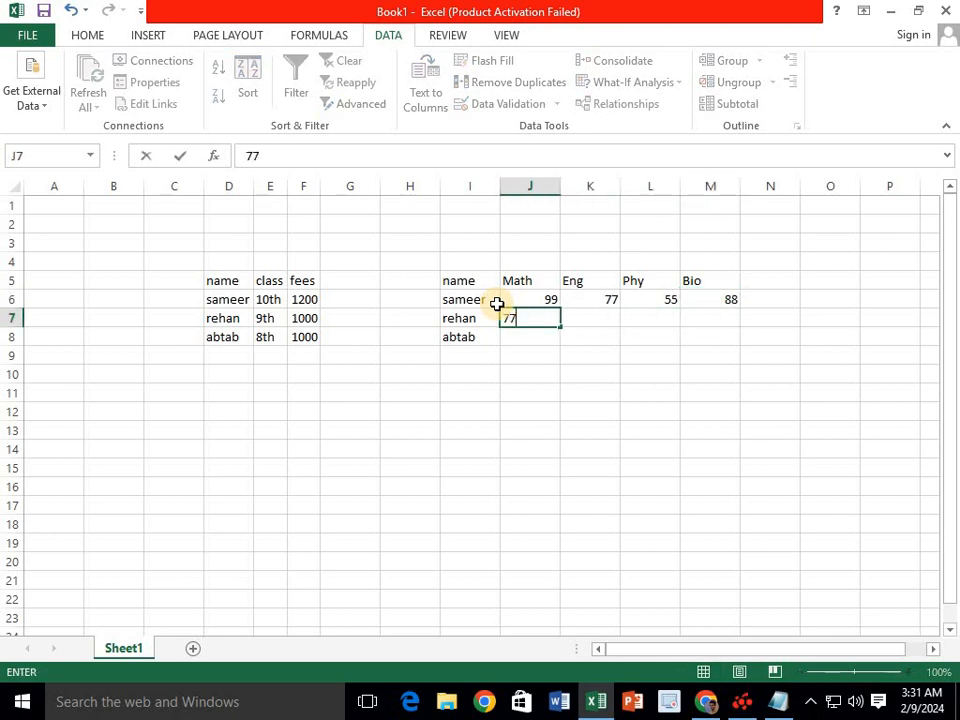
{"action": "key", "text": "Tab"}
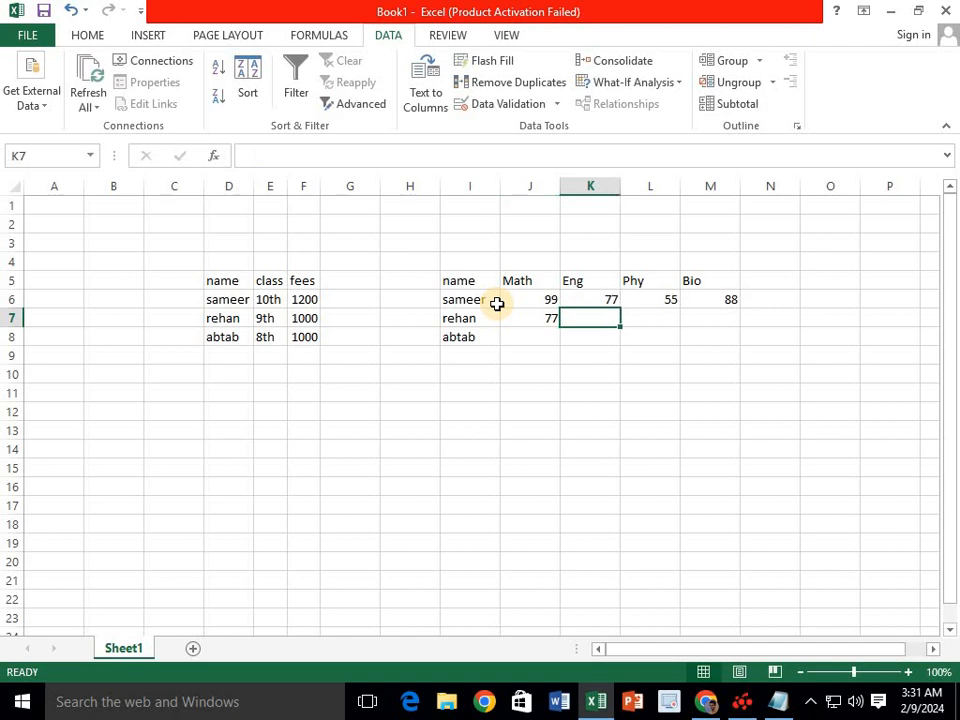
{"action": "type", "text": "10"}
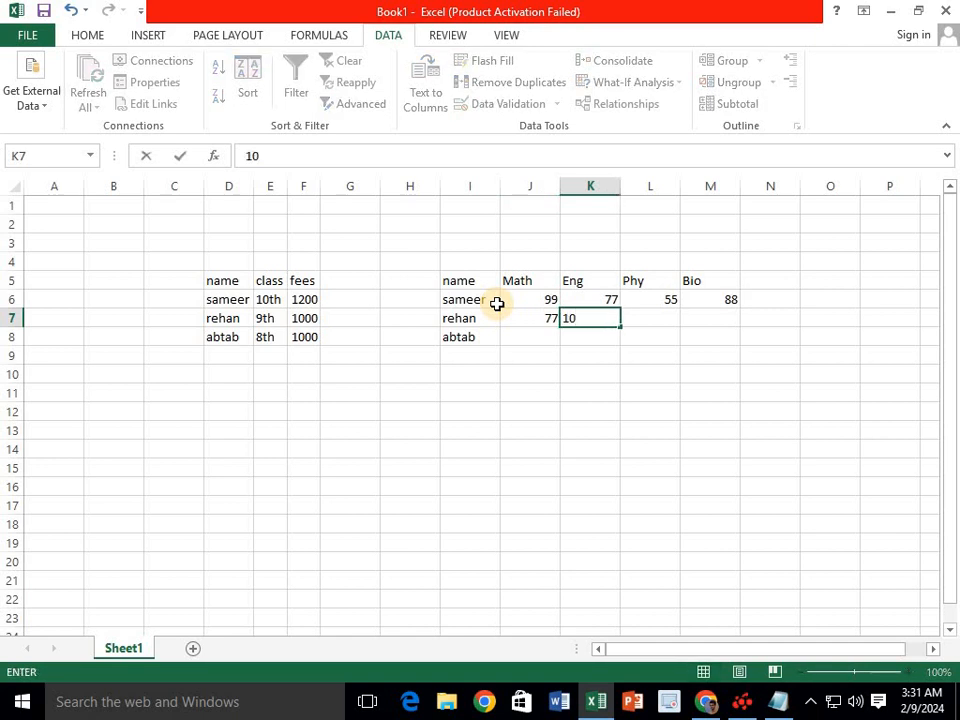
{"action": "key", "text": "Return"}
{"action": "key", "text": "Up"}
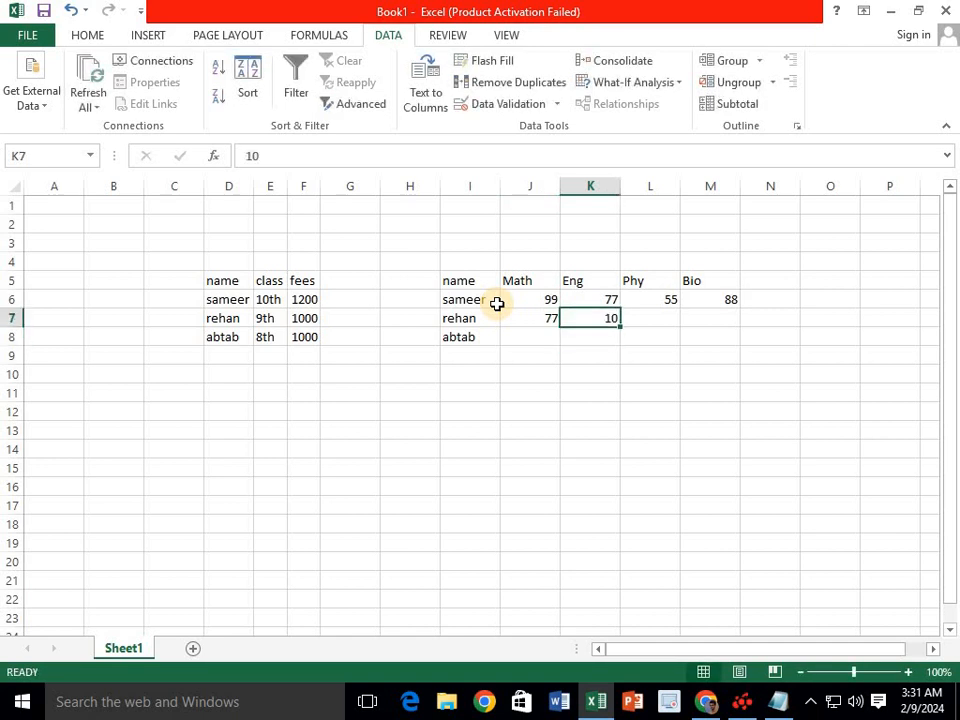
- Attempt a mark of 9, see it rejected, and review the 10–100 validation rule
{"action": "type", "text": "9"}
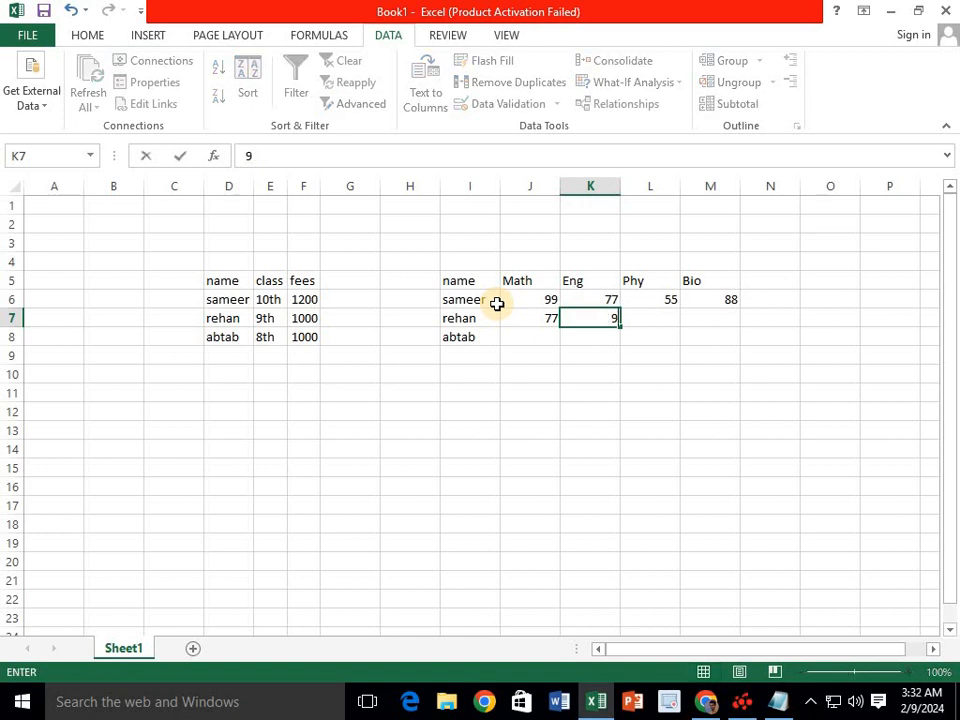
{"action": "key", "text": "Return"}
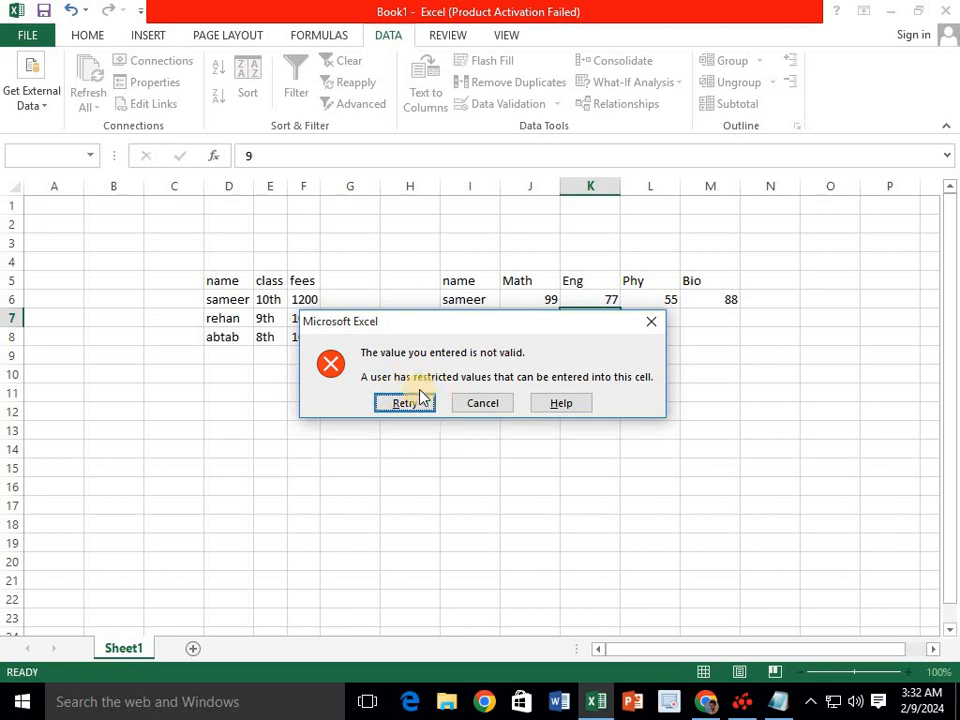
{"action": "left_click", "coordinate": [653, 321]}
{"action": "left_click", "coordinate": [507, 105]}
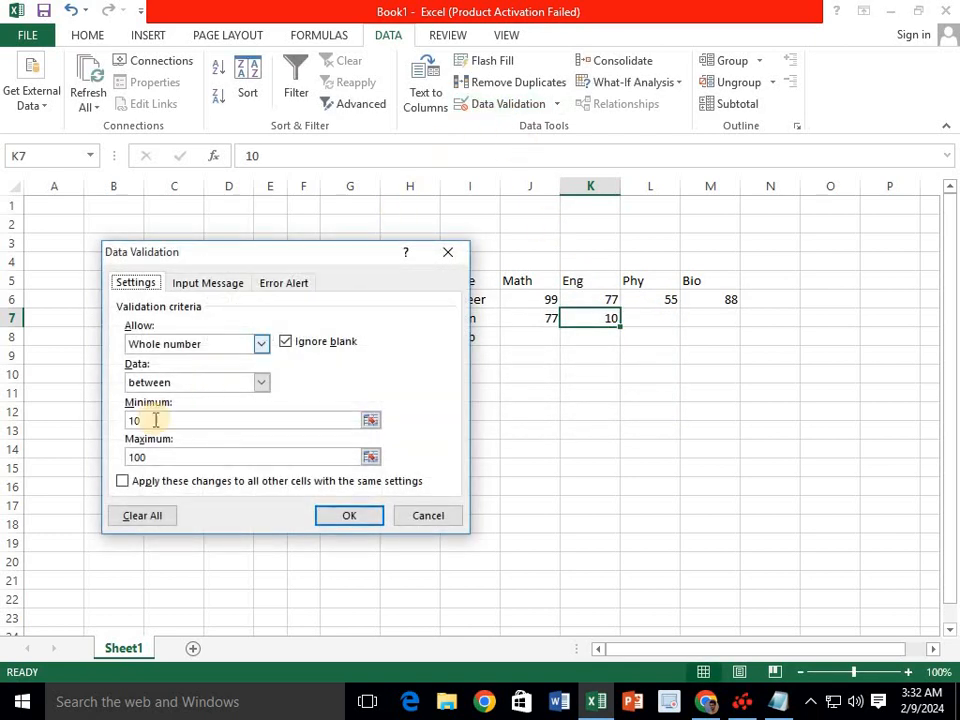
{"action": "double_click", "coordinate": [149, 421]}
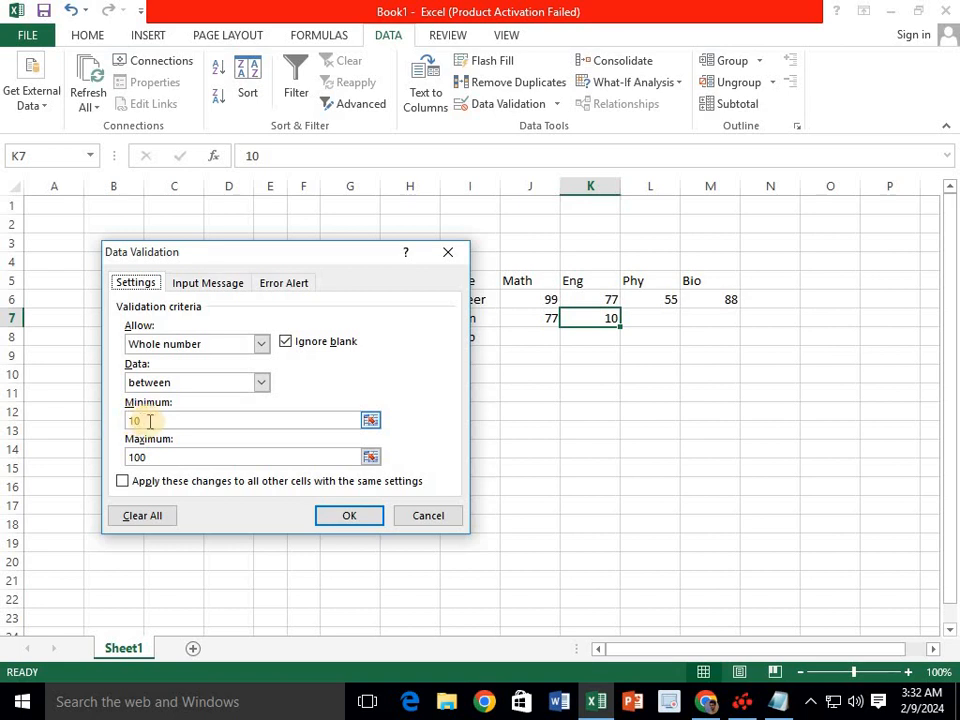
{"action": "double_click", "coordinate": [151, 457]}
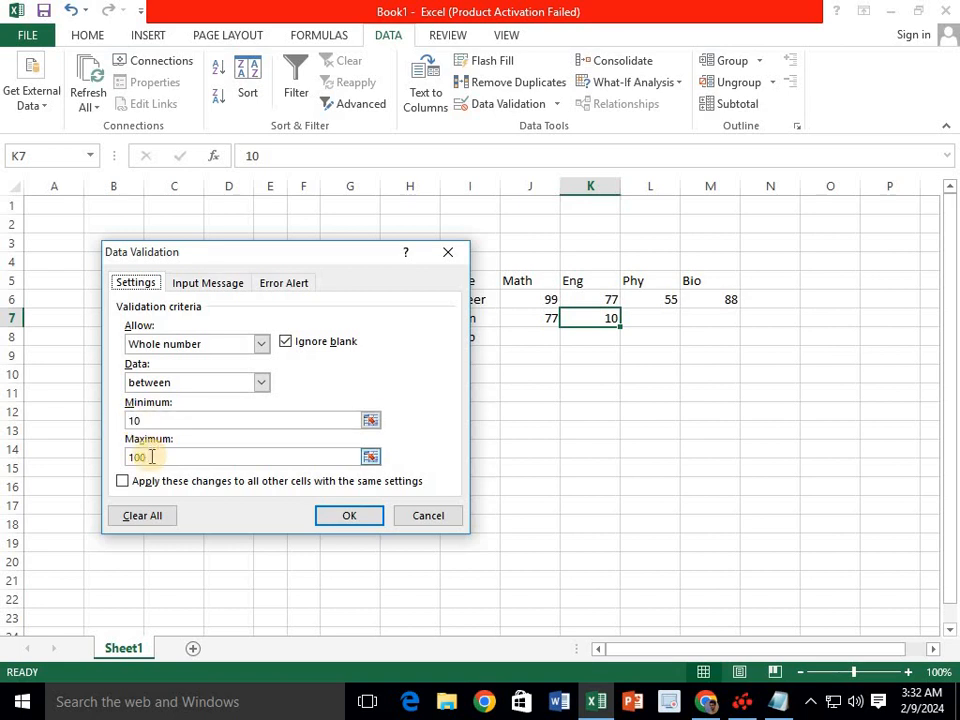
{"action": "left_click", "coordinate": [448, 252]}
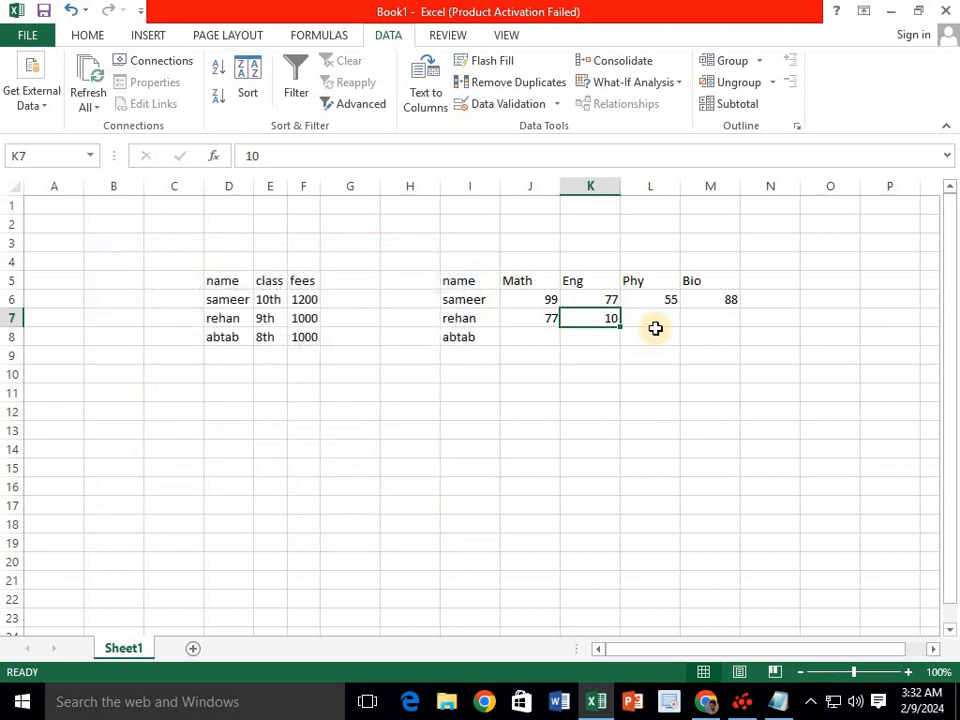
- Enter the second student's Phy mark of 10 in L7; a second try of 9 is rejected
{"action": "left_click", "coordinate": [655, 325]}
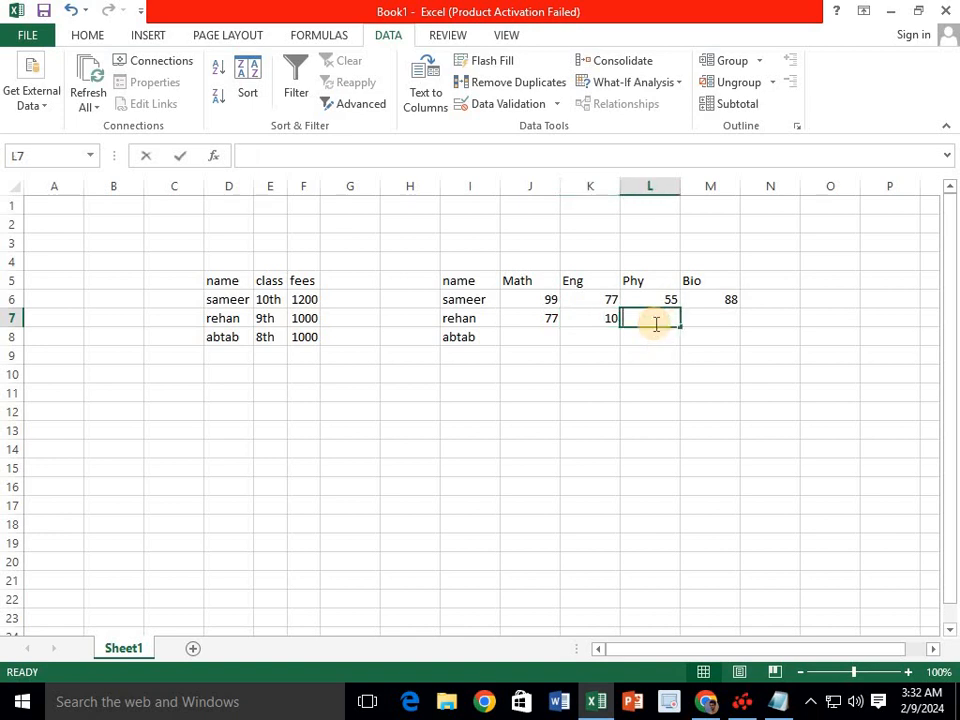
{"action": "type", "text": "10"}
{"action": "key", "text": "Return"}
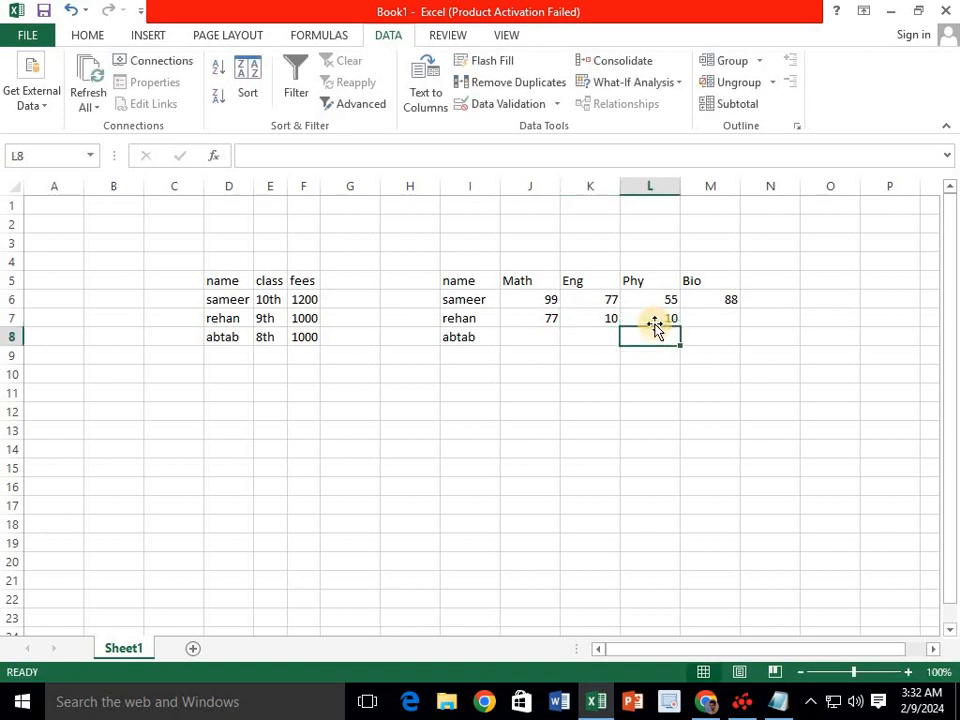
{"action": "type", "text": "9"}
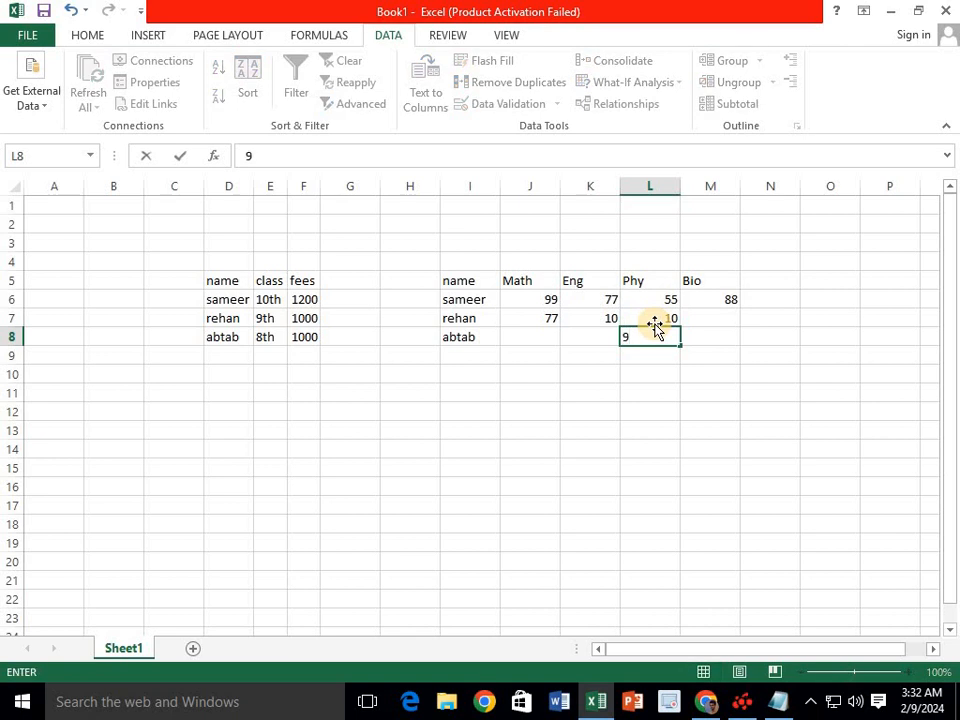
{"action": "key", "text": "Return"}
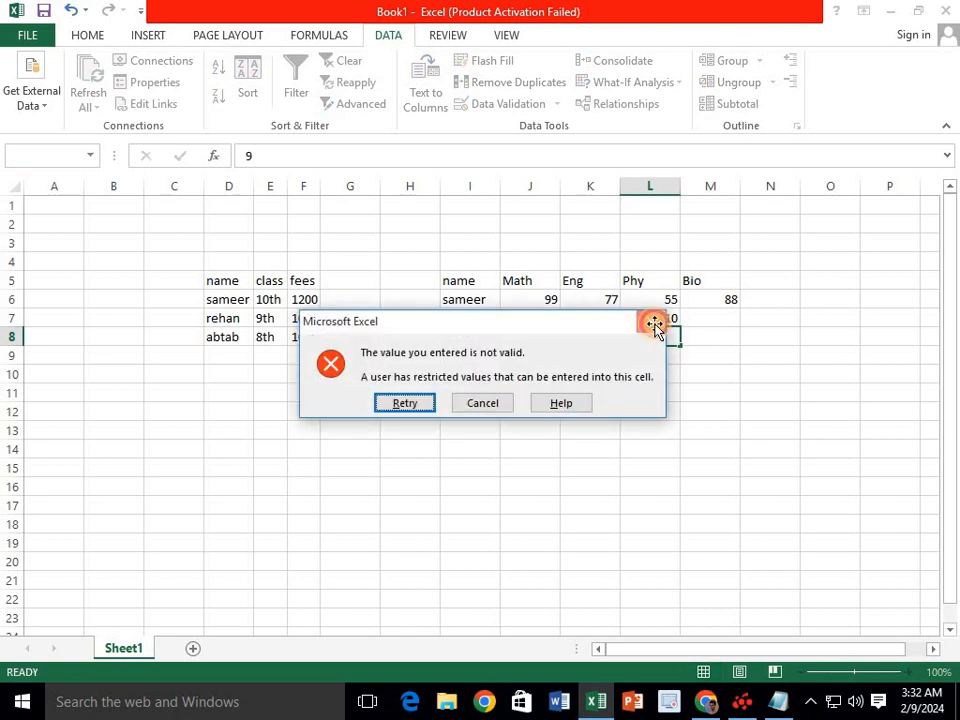
{"action": "left_click", "coordinate": [651, 322]}
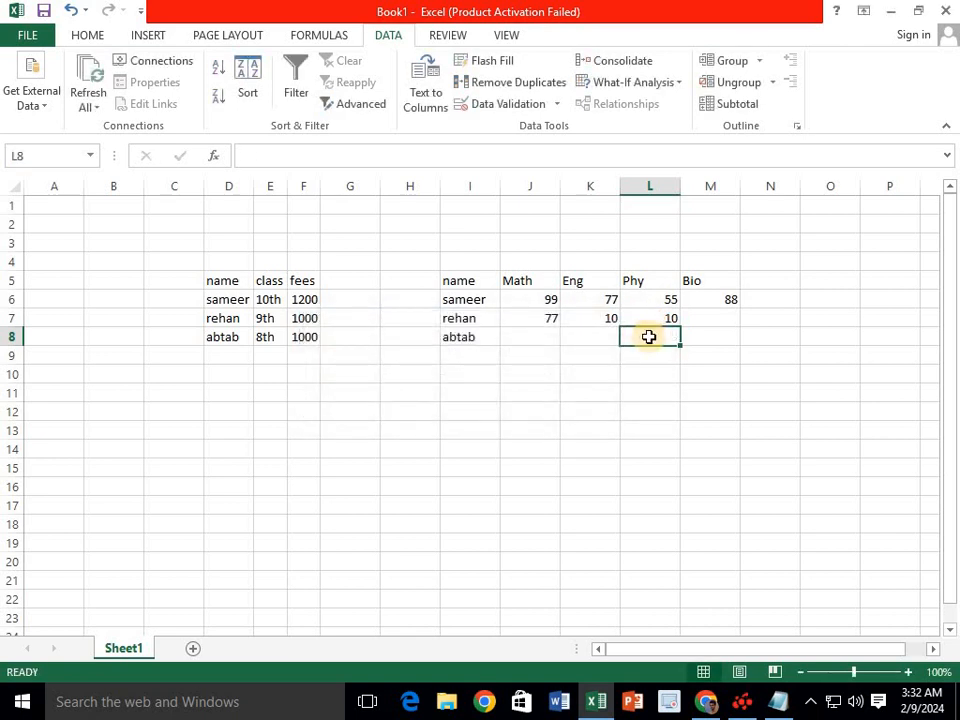
- Enter the third student's Phy 99 and Bio 100; a Bio entry of 101 is rejected and cancelled
{"action": "type", "text": "1"}
{"action": "key", "text": "BackSpace"}
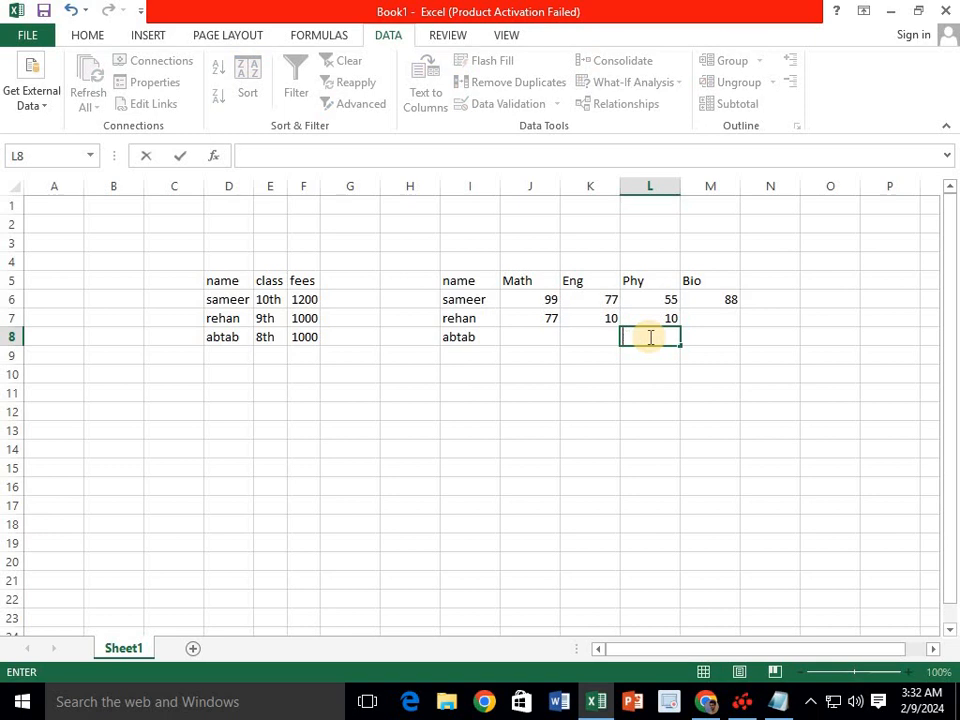
{"action": "type", "text": "99"}
{"action": "key", "text": "Tab"}
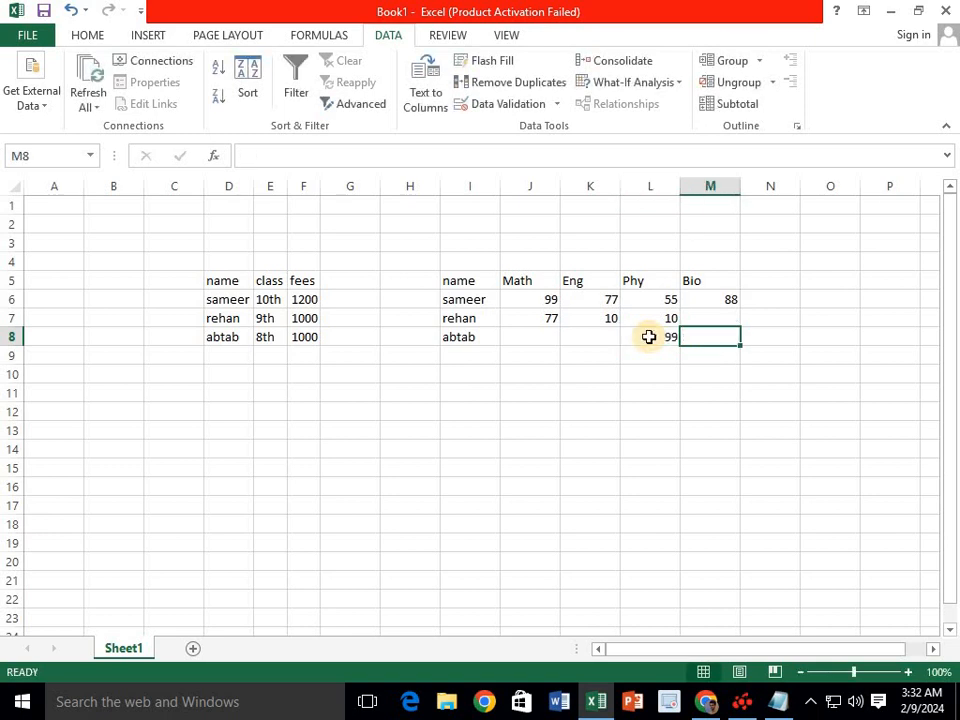
{"action": "type", "text": "1"}
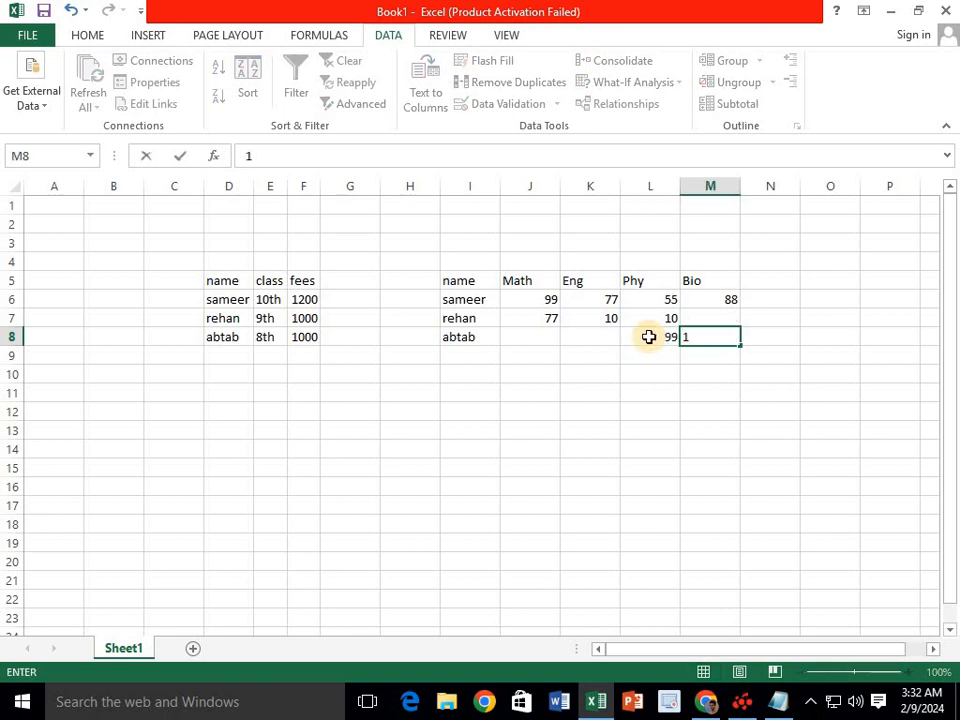
{"action": "type", "text": "00"}
{"action": "key", "text": "Up"}
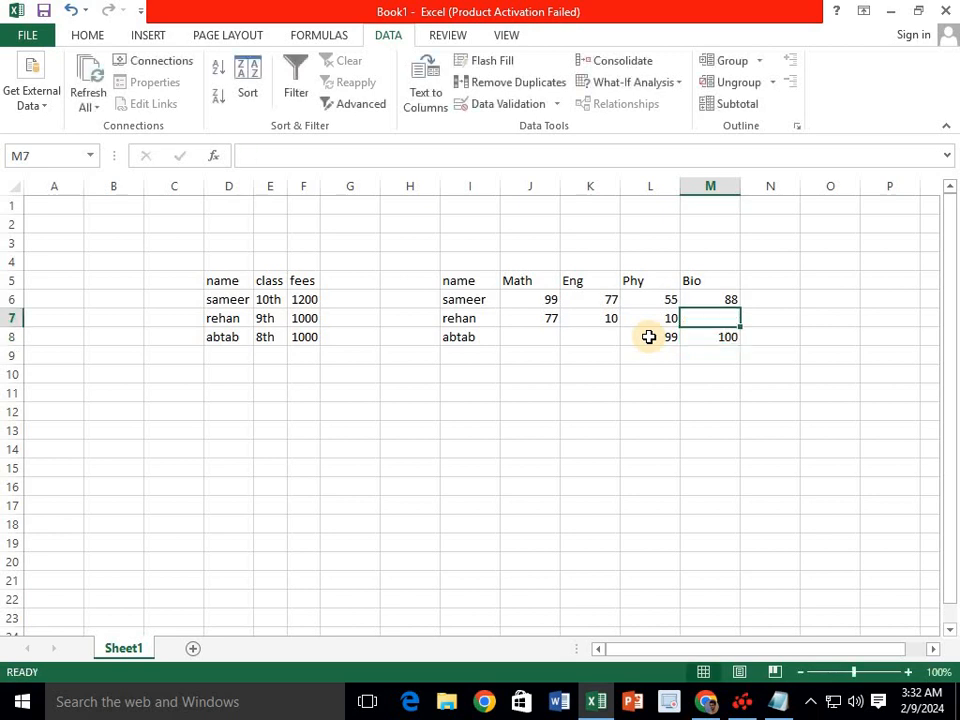
{"action": "type", "text": "101"}
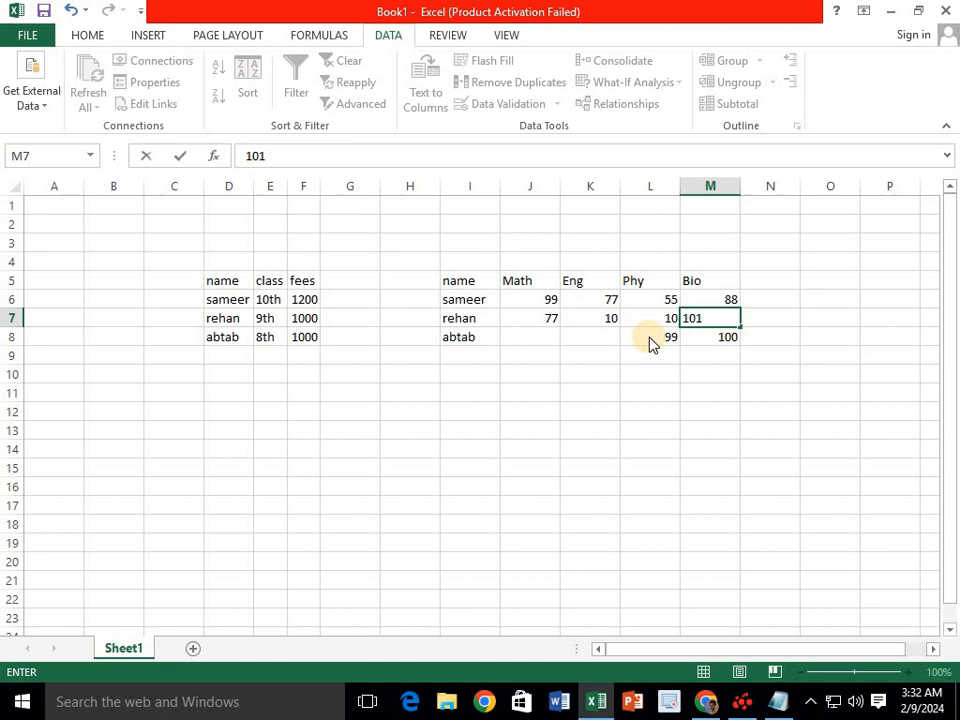
{"action": "left_click", "coordinate": [650, 343]}
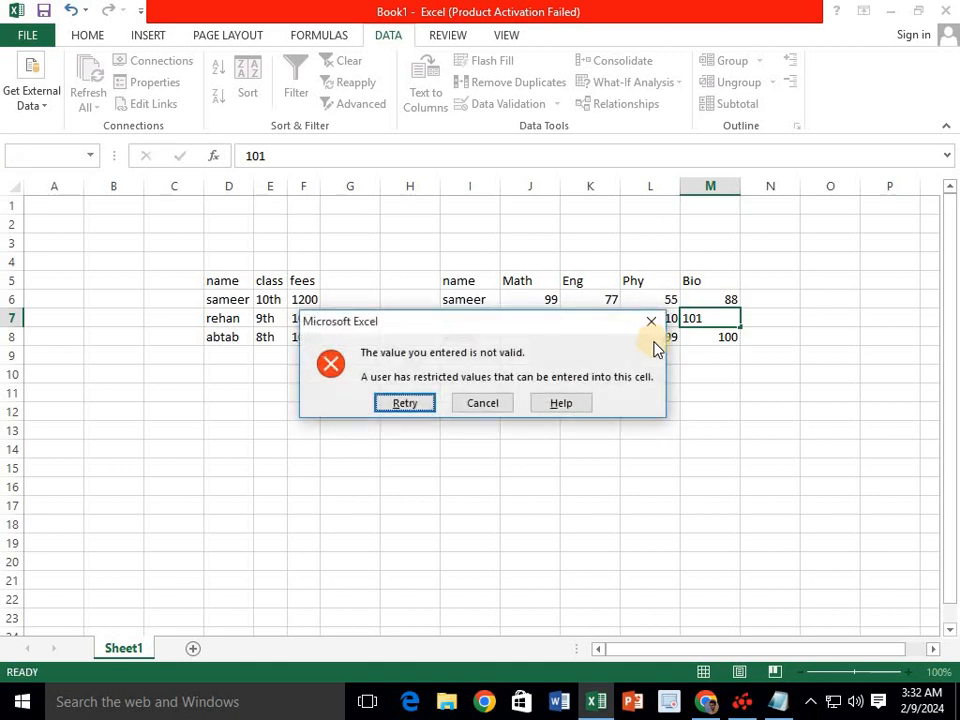
{"action": "key", "text": "Escape"}
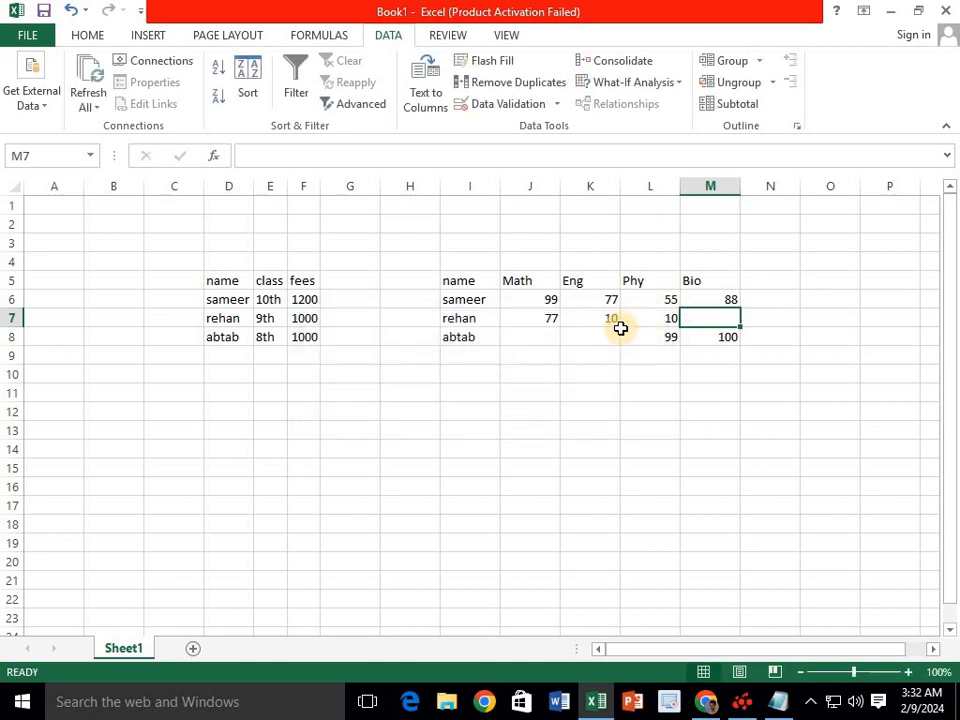
- Recheck the 10–100 validation rule, then enter 88 for Math and Eng in J8 and K8
{"action": "left_click", "coordinate": [518, 112]}
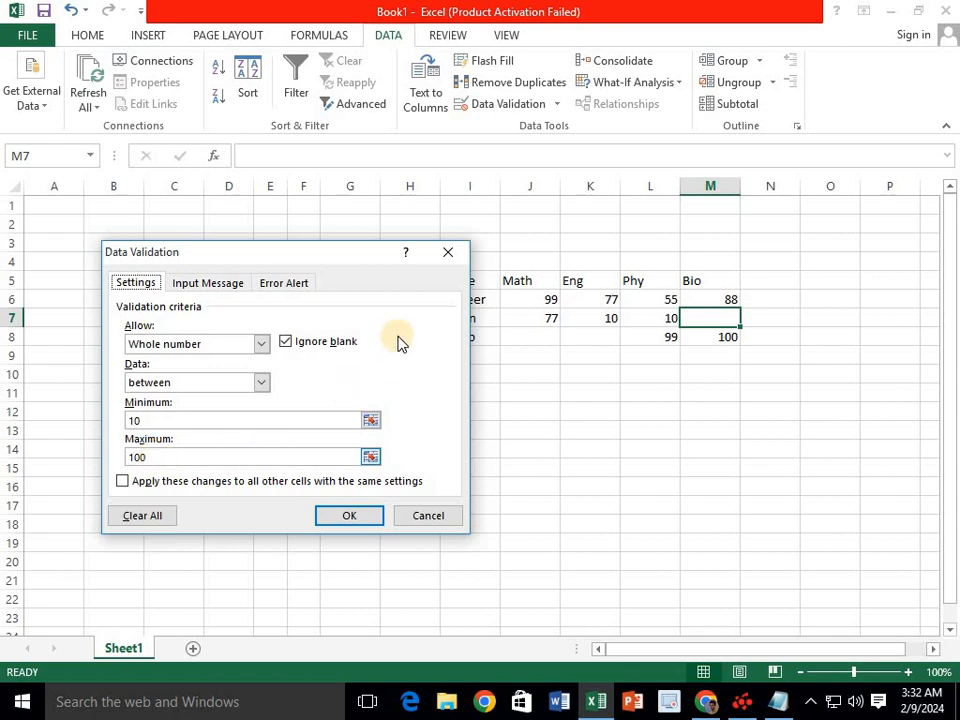
{"action": "left_click", "coordinate": [447, 252]}
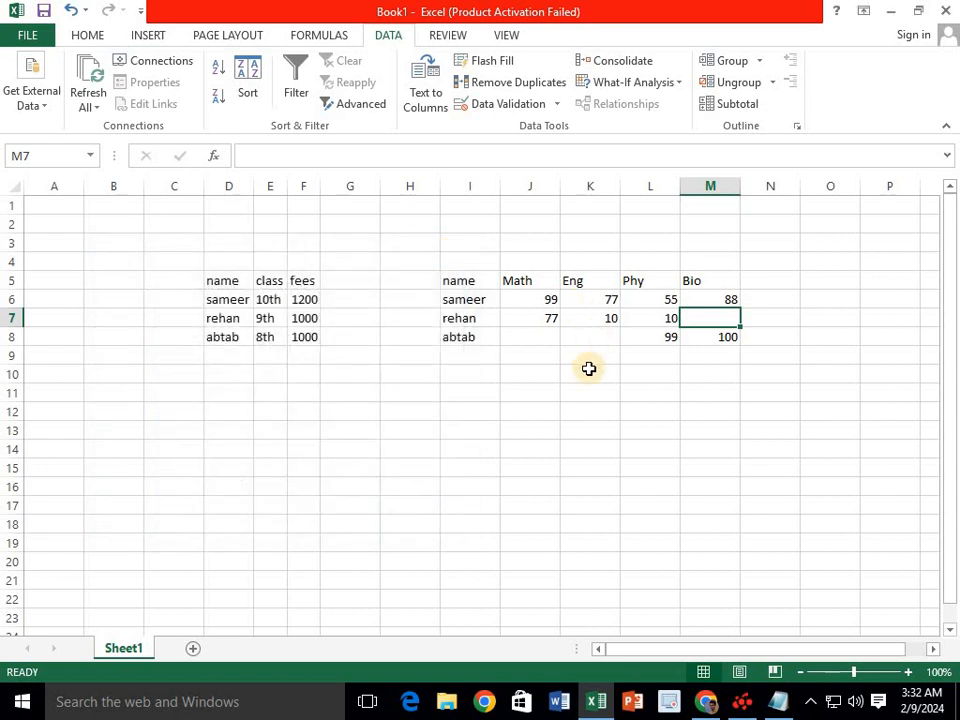
{"action": "left_click", "coordinate": [531, 334]}
{"action": "type", "text": "88"}
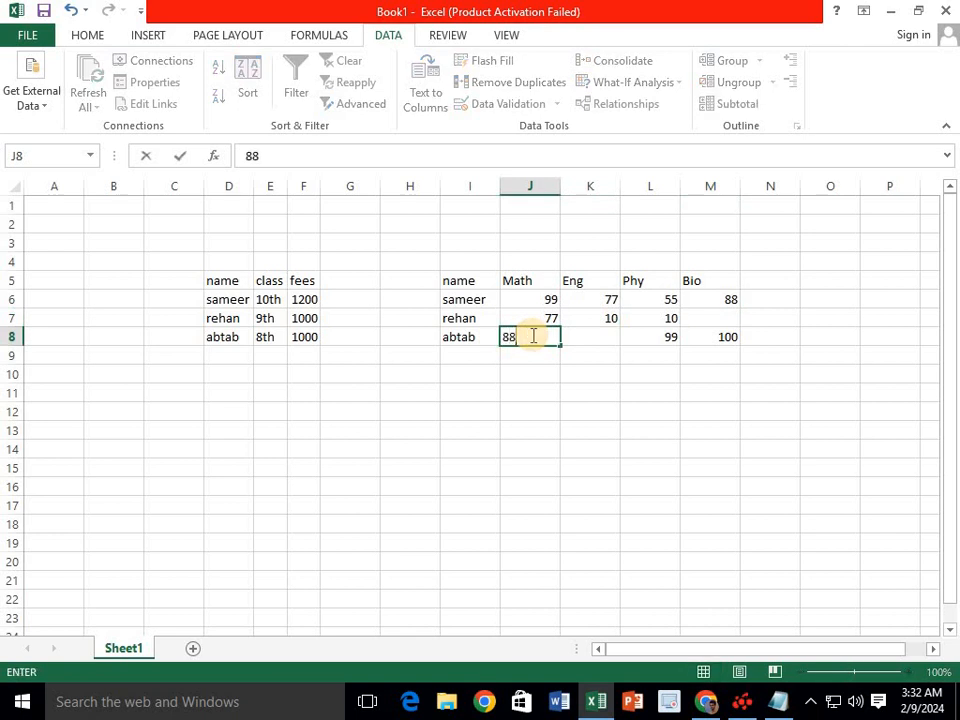
{"action": "key", "text": "Tab"}
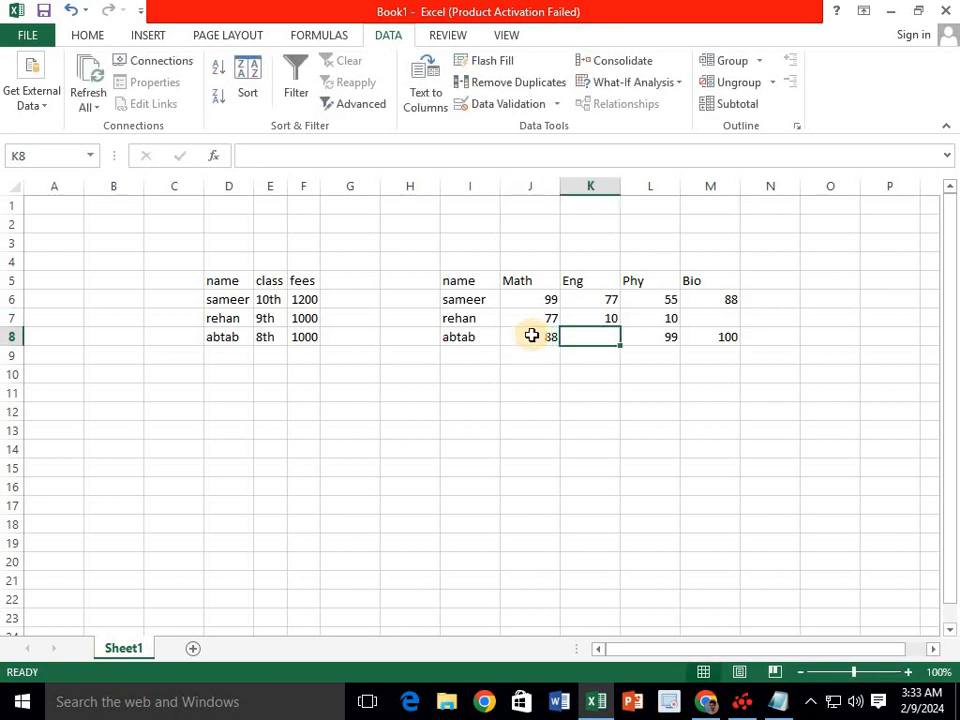
{"action": "type", "text": "88"}
{"action": "key", "text": "Up"}
- Enter the second student's Bio mark of 77 in M7
{"action": "key", "text": "Right"}
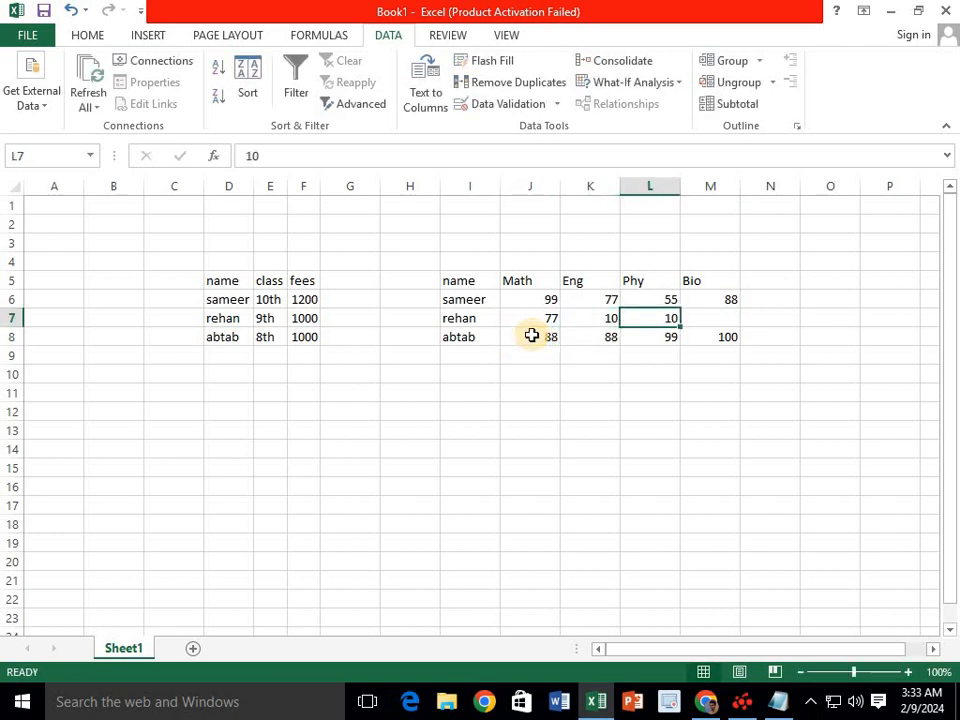
{"action": "key", "text": "Right"}
{"action": "type", "text": "77"}
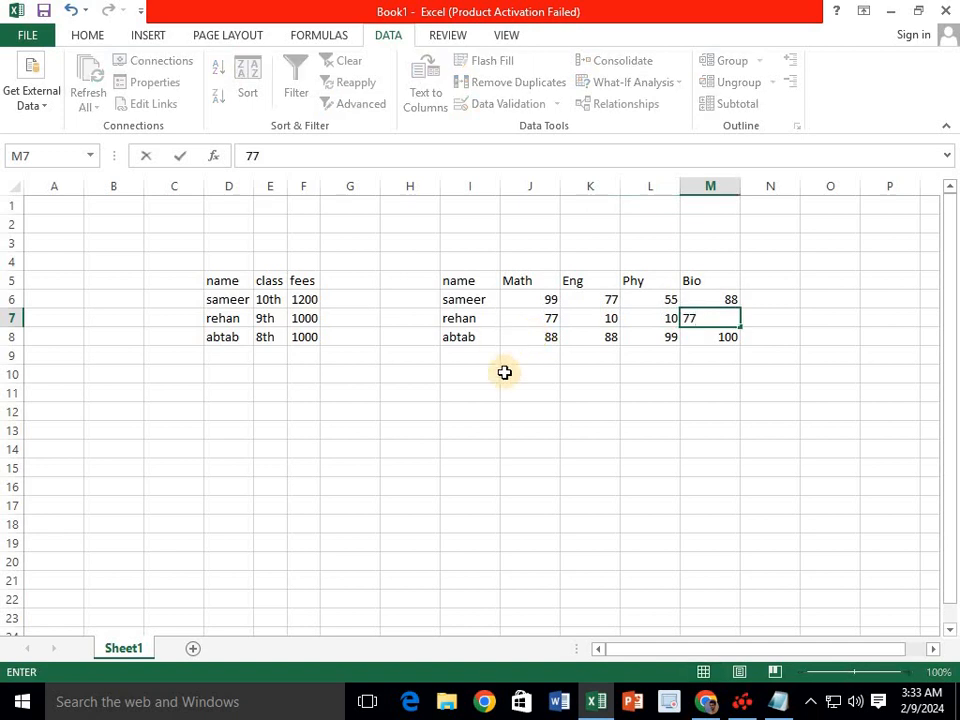
{"action": "left_click", "coordinate": [609, 410]}
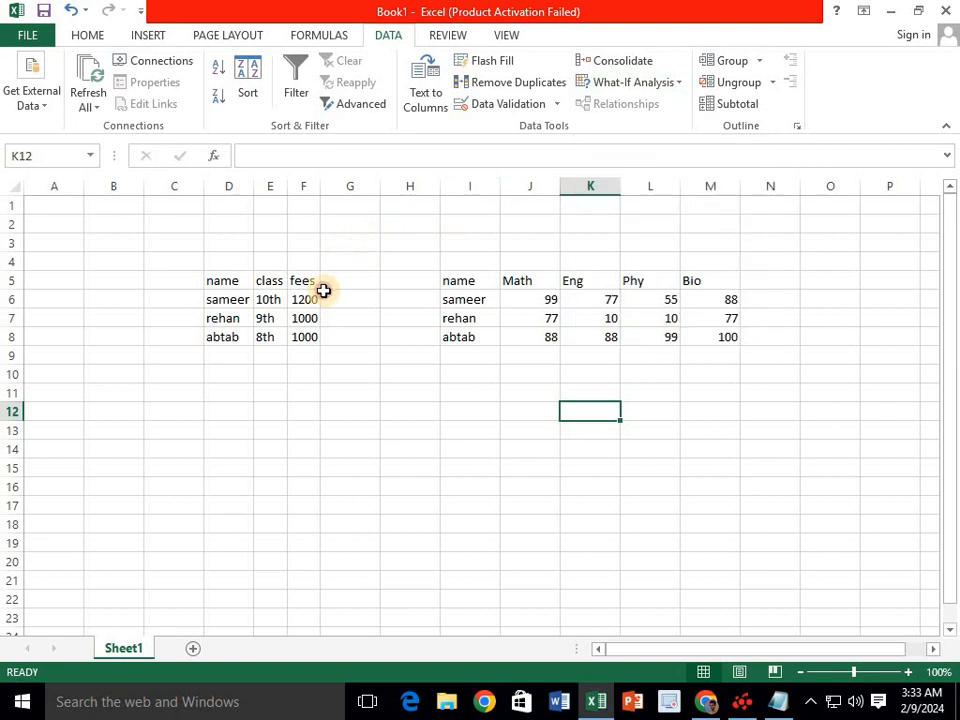
- Clear the name, class and fees table in D4:G9, dismissing the external query prompt
{"action": "left_click_drag", "start_coordinate": [350, 262], "coordinate": [207, 362]}
{"action": "key", "text": "Delete"}
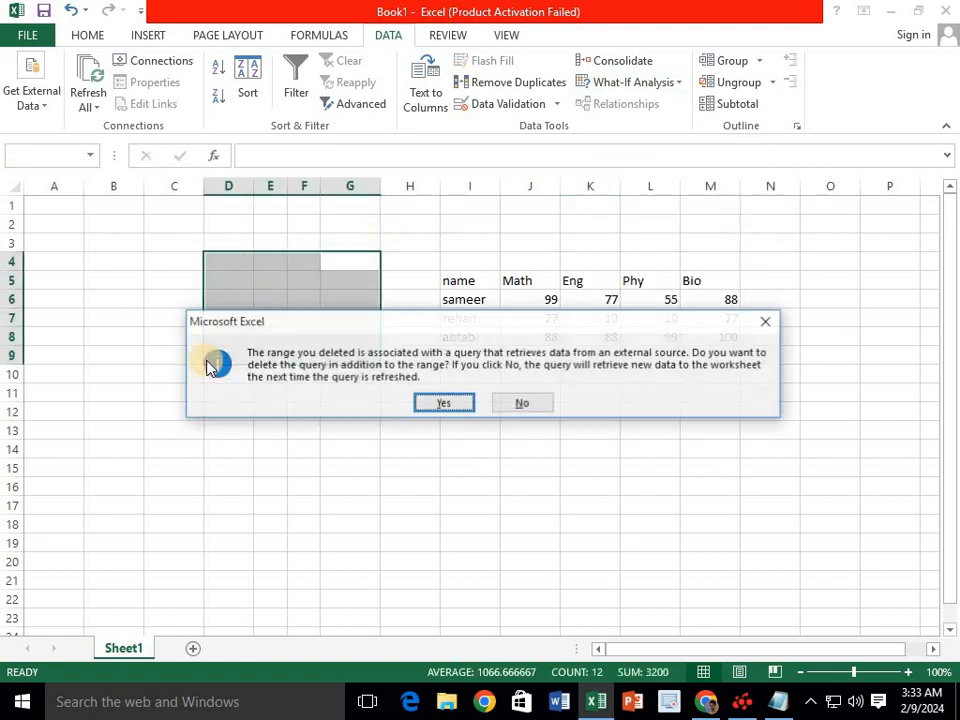
{"action": "left_click", "coordinate": [770, 318]}
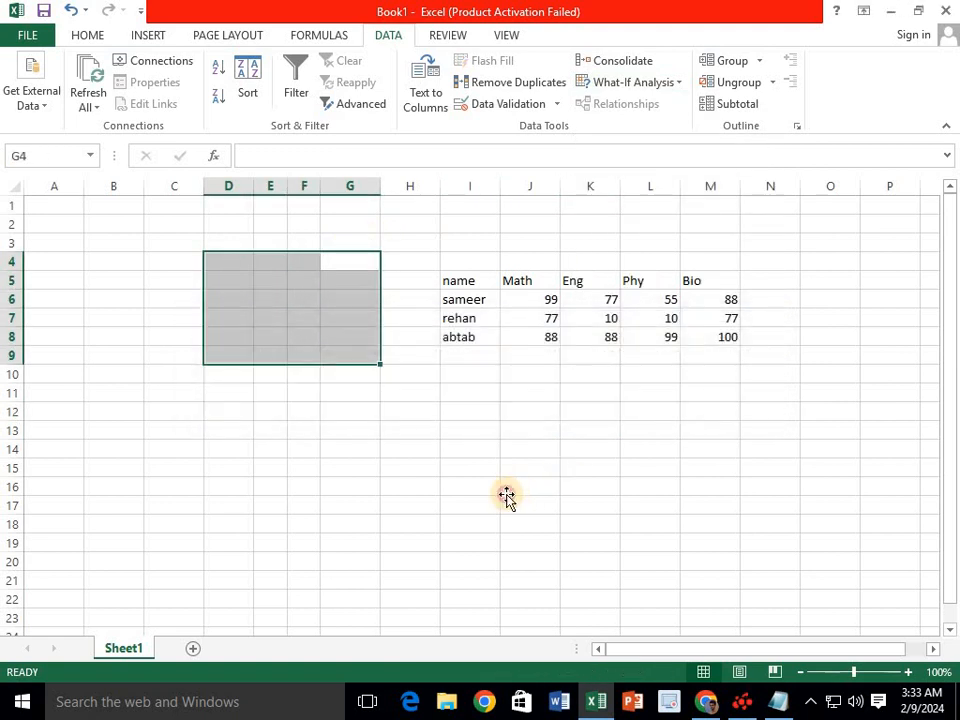
{"action": "left_click", "coordinate": [508, 489]}
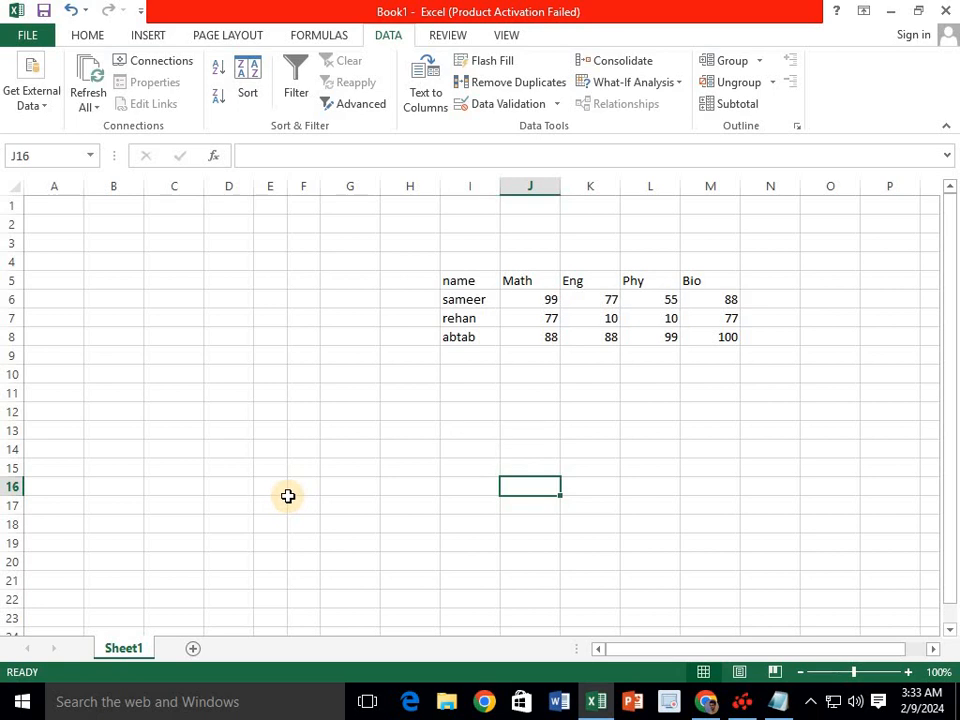
{"action": "left_click", "coordinate": [271, 495]}
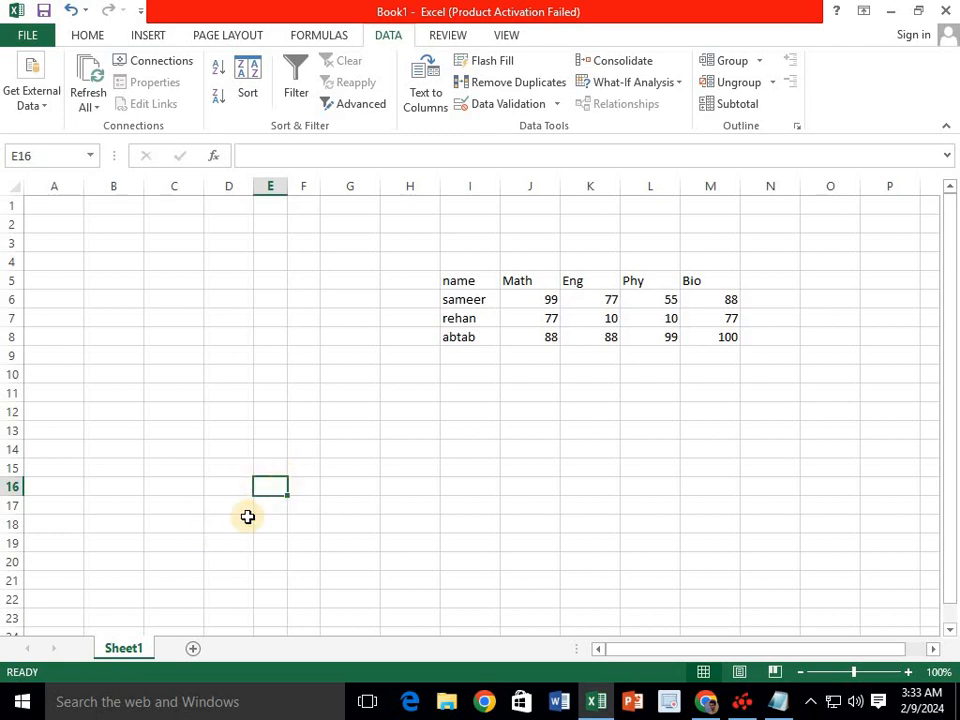
- Rename the Sheet1 tab to 1st
{"action": "left_click", "coordinate": [131, 648]}
{"action": "double_click", "coordinate": [134, 649]}
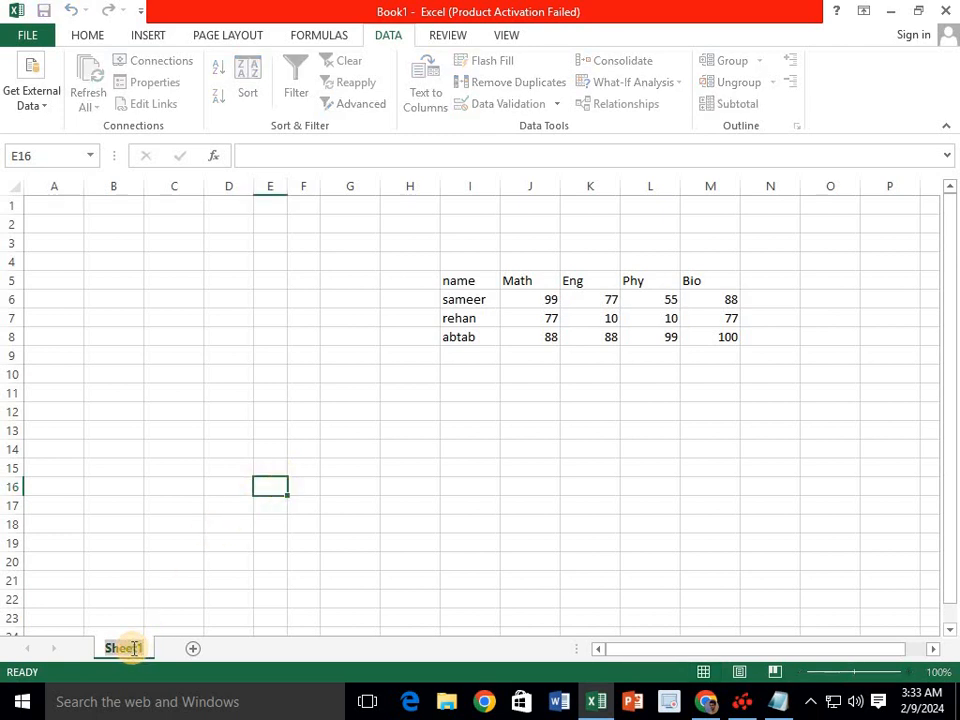
{"action": "type", "text": "1st"}
{"action": "left_click", "coordinate": [152, 572]}
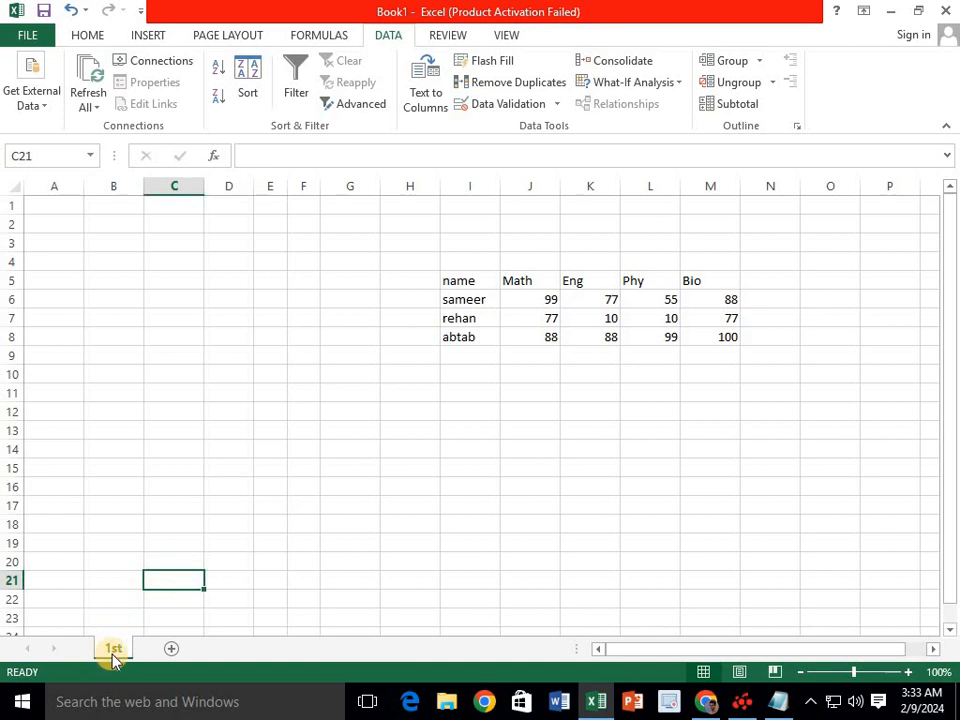
- Create a copy of the 1st sheet via Move or Copy, producing 1st (2)
{"action": "right_click", "coordinate": [115, 650]}
{"action": "right_click", "coordinate": [106, 650]}
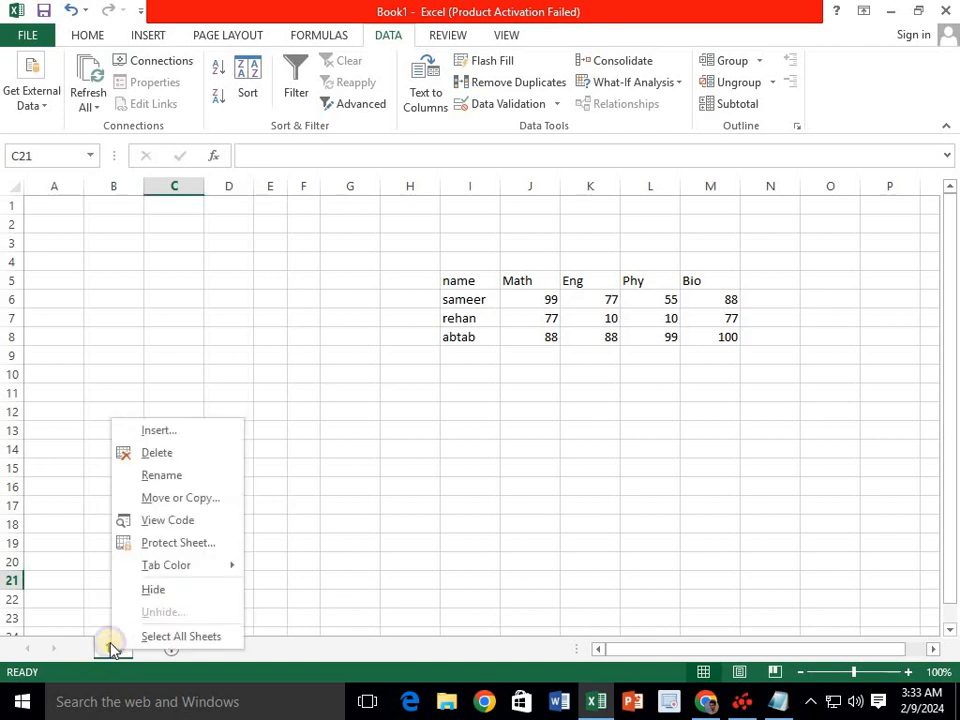
{"action": "left_click", "coordinate": [181, 504]}
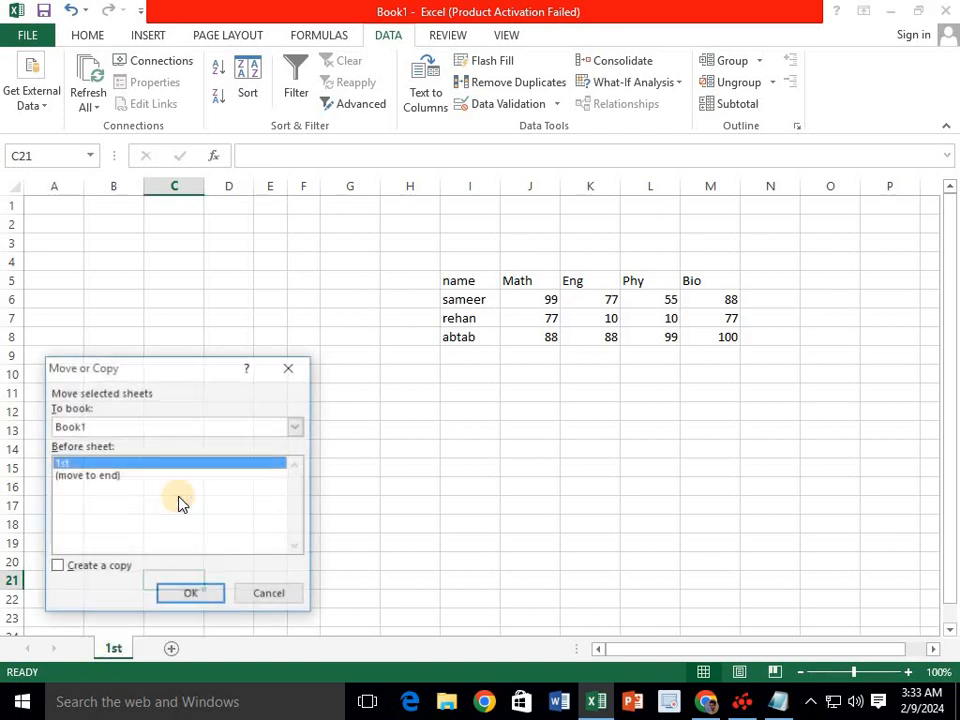
{"action": "left_click", "coordinate": [90, 567]}
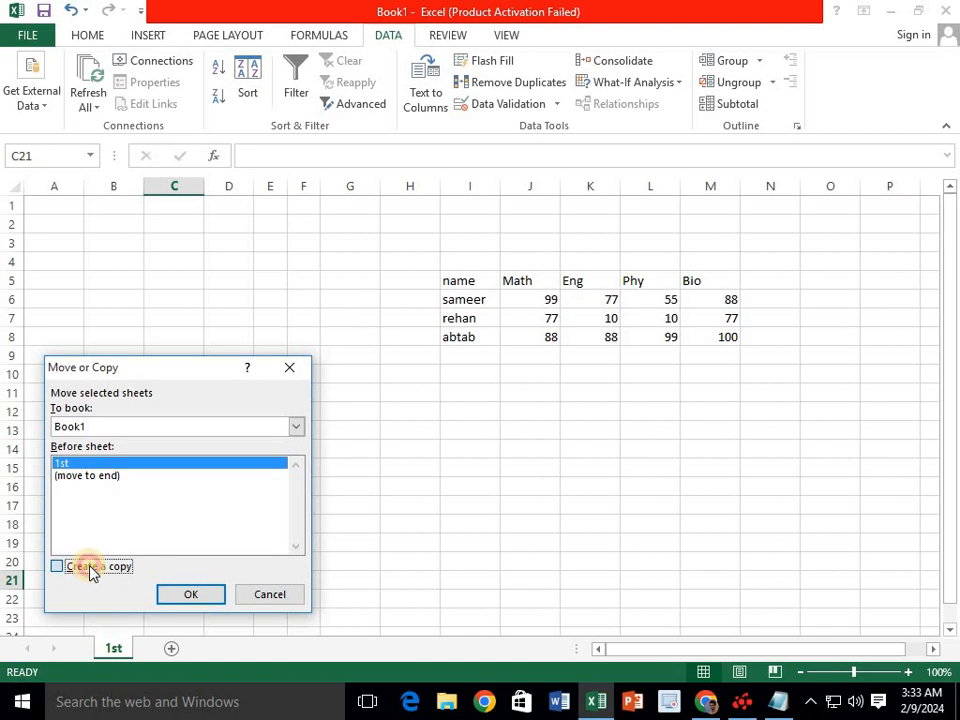
{"action": "left_click", "coordinate": [188, 592]}
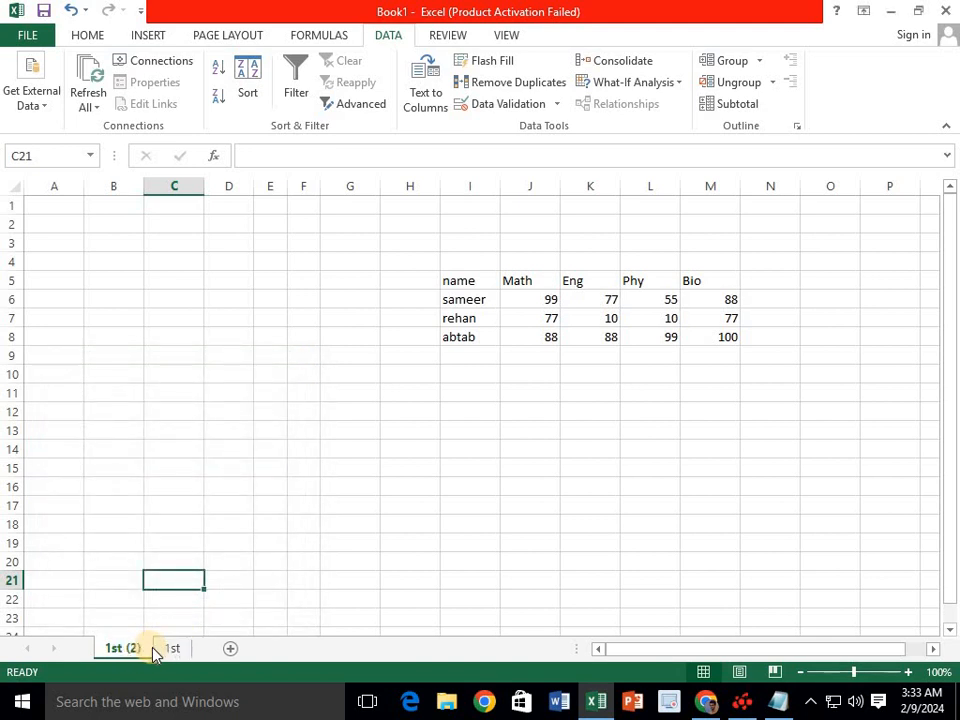
{"action": "double_click", "coordinate": [135, 649]}
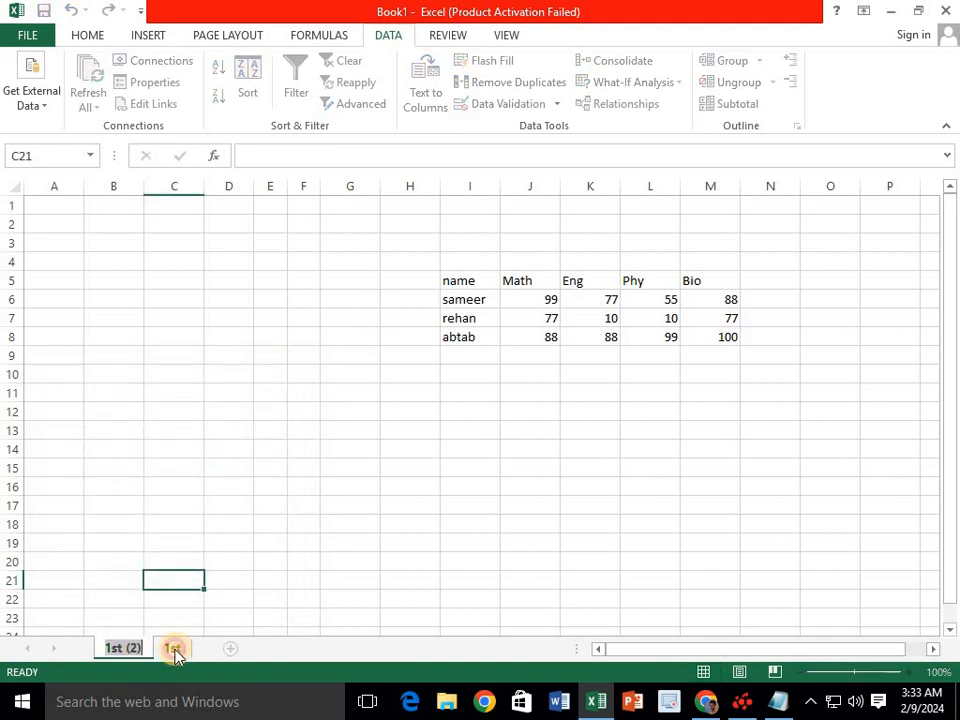
- Rename the original 1st sheet tab to 2nd
{"action": "left_click", "coordinate": [176, 649]}
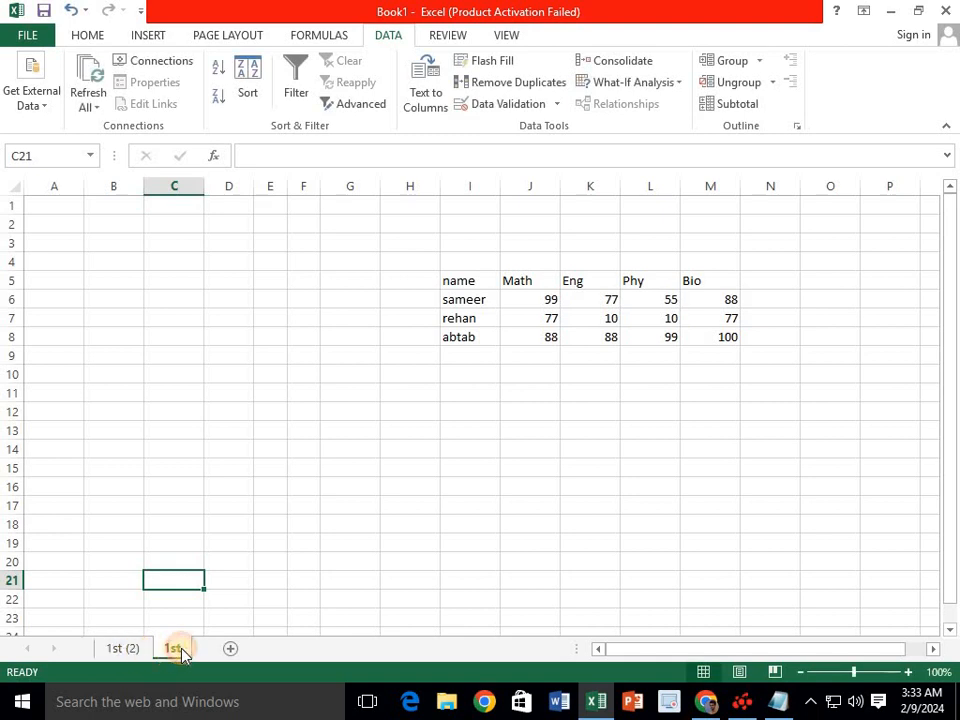
{"action": "double_click", "coordinate": [172, 649]}
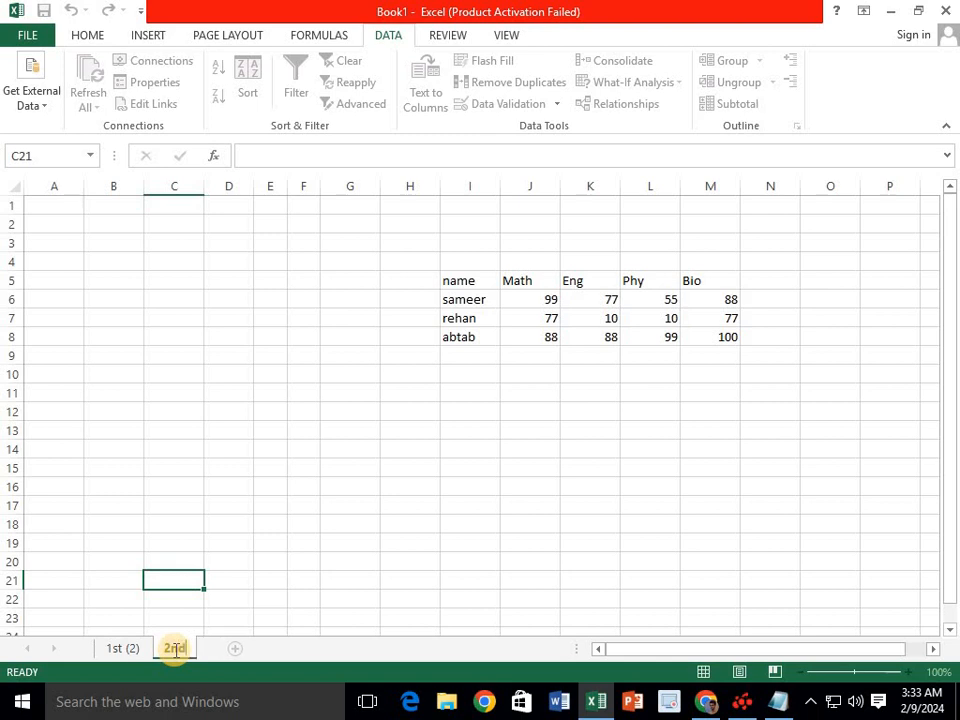
{"action": "left_click", "coordinate": [210, 583]}
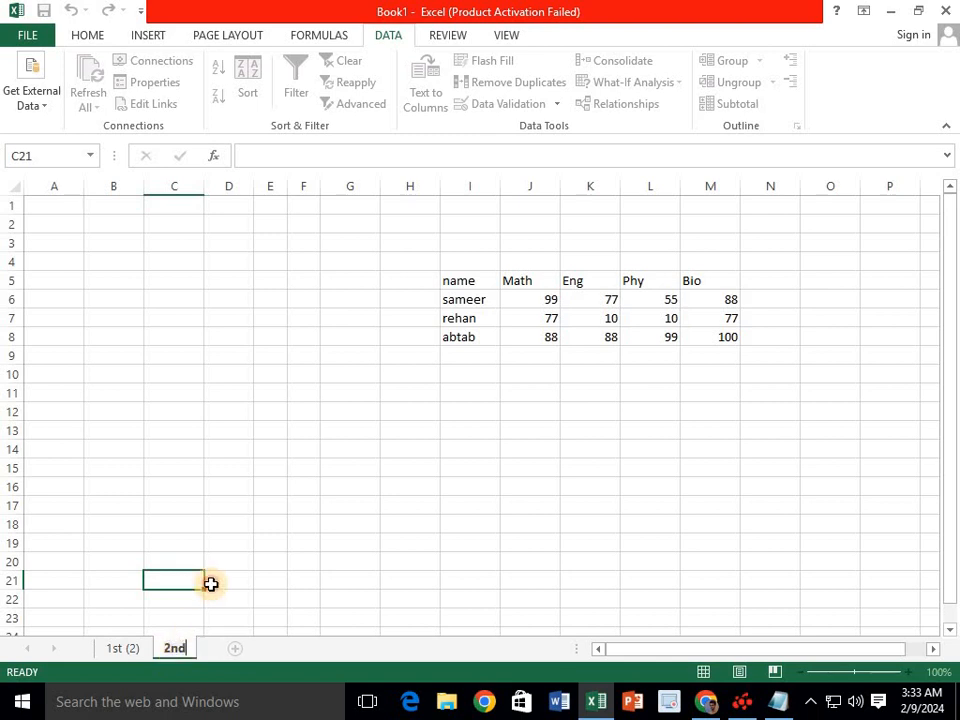
{"action": "left_click", "coordinate": [118, 650]}
{"action": "left_click", "coordinate": [177, 655]}
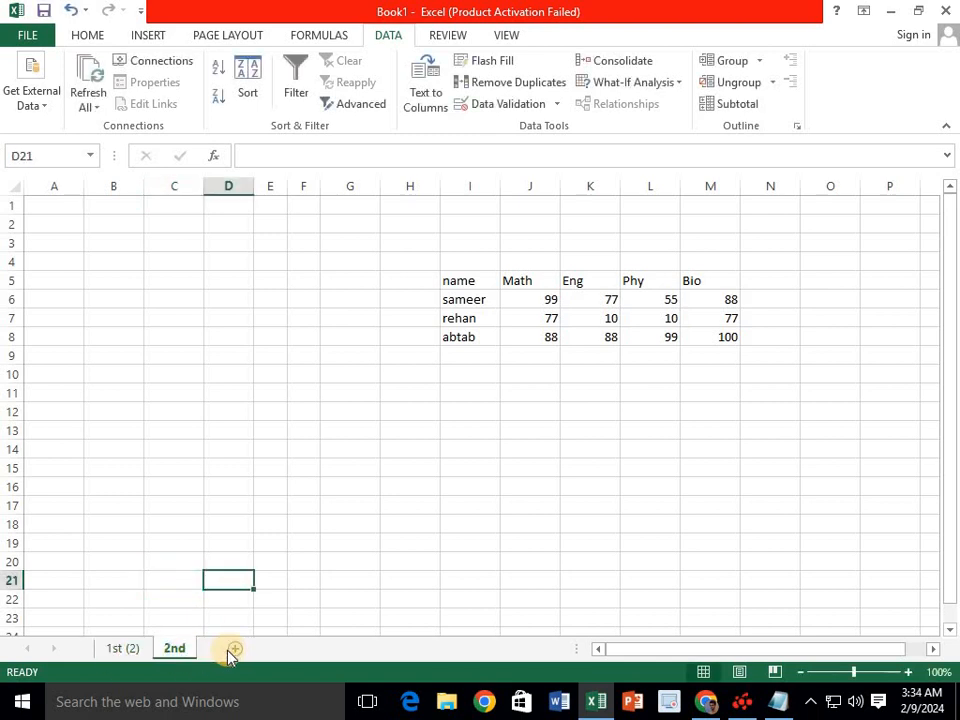
- Inspect the name column of the 2nd sheet's marks table, then switch to 1st (2)
{"action": "left_click", "coordinate": [470, 284]}
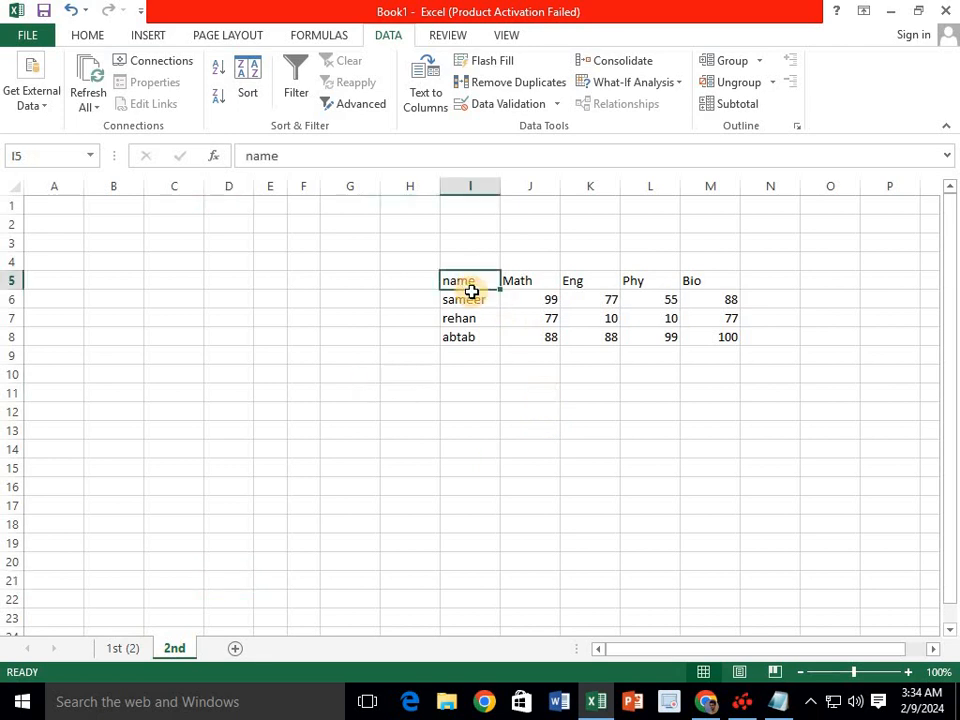
{"action": "left_click_drag", "start_coordinate": [470, 290], "coordinate": [471, 300]}
{"action": "left_click", "coordinate": [471, 300]}
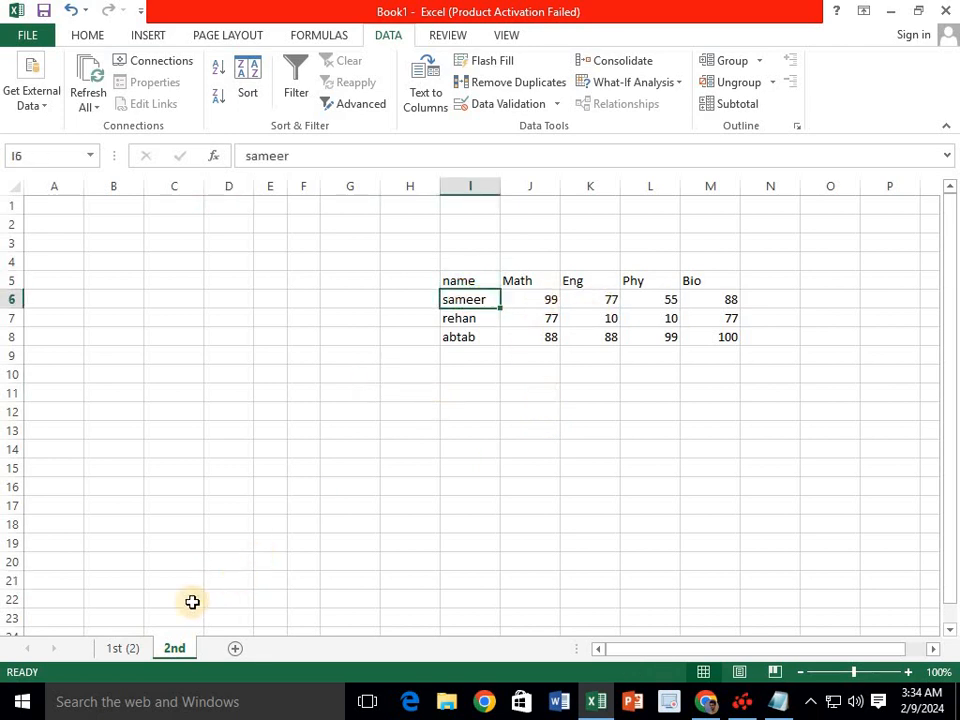
{"action": "left_click", "coordinate": [124, 648]}
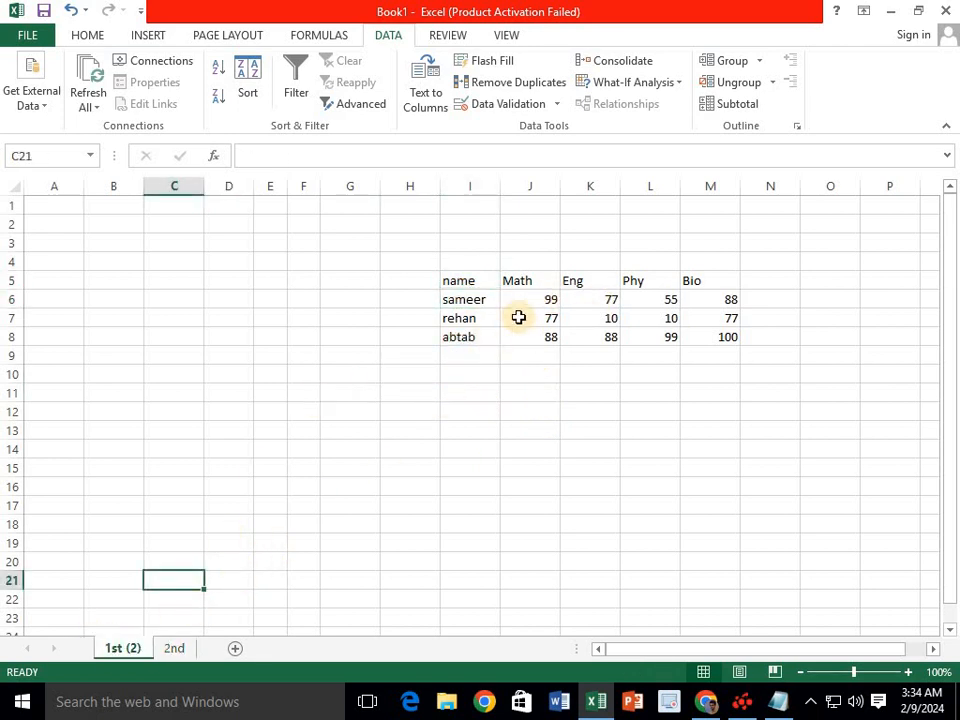
{"action": "left_click_drag", "start_coordinate": [536, 306], "coordinate": [698, 334]}
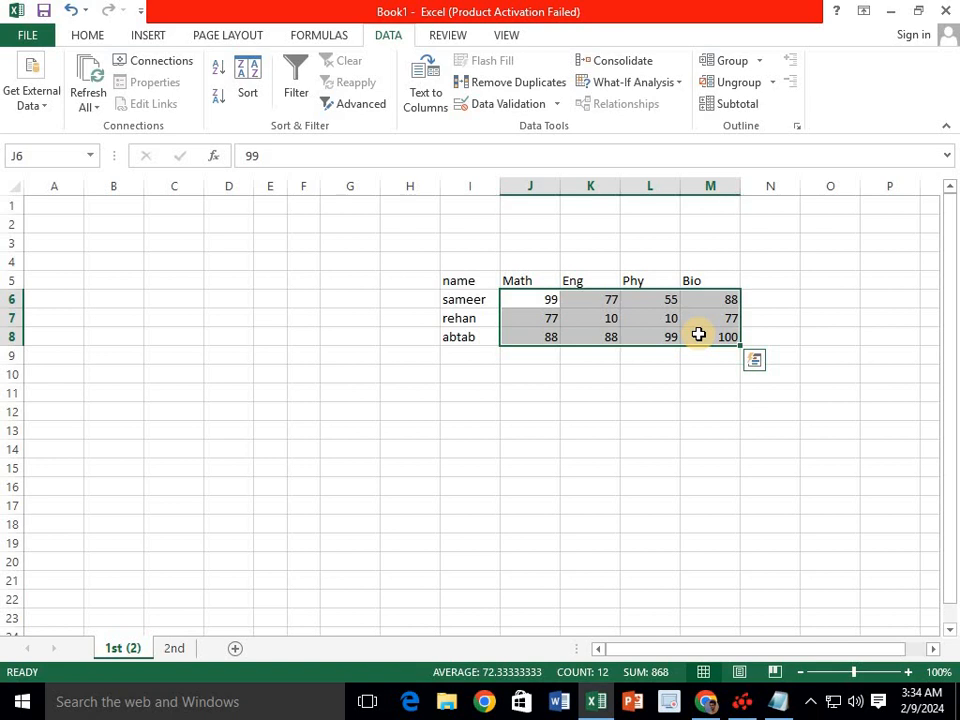
{"action": "left_click", "coordinate": [648, 336]}
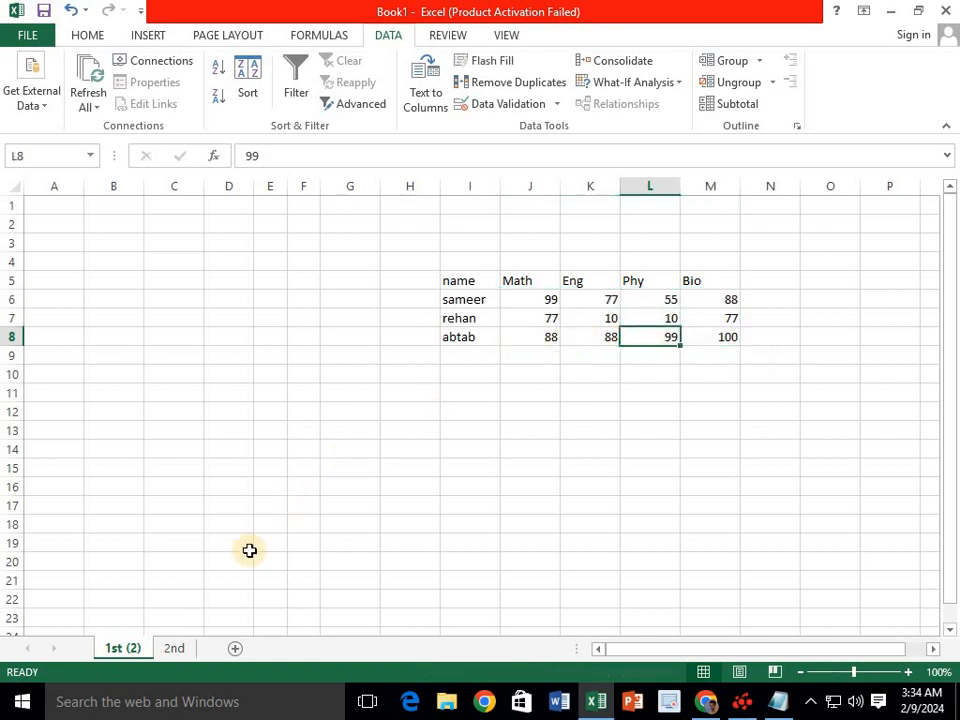
{"action": "left_click", "coordinate": [176, 649]}
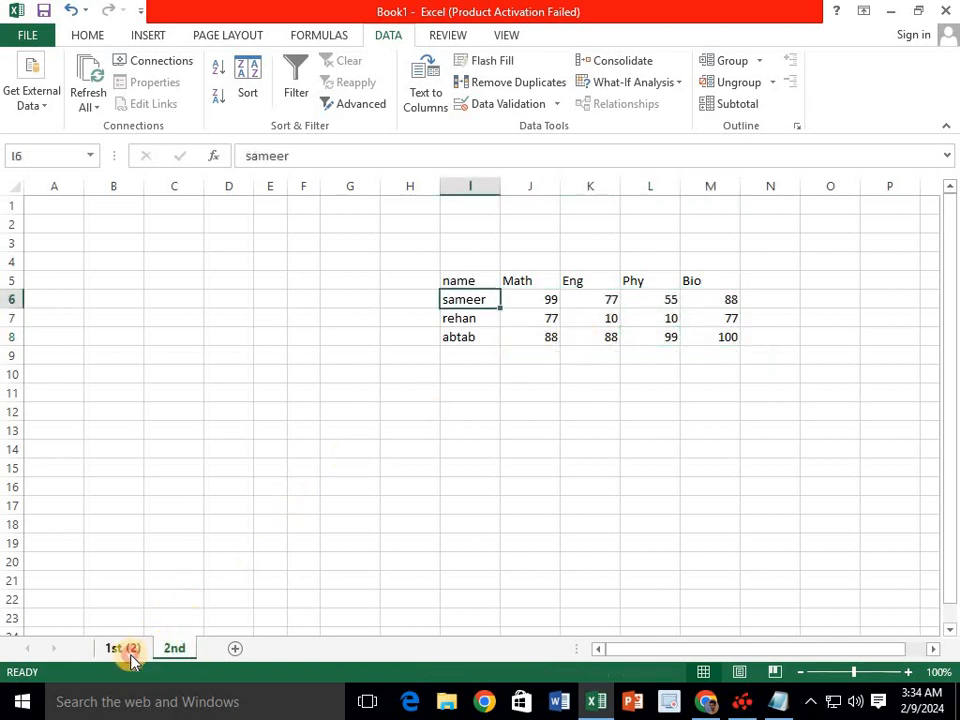
{"action": "left_click", "coordinate": [122, 648]}
{"action": "left_click", "coordinate": [176, 649]}
- Insert a new blank worksheet, Sheet3, after the 2nd sheet
{"action": "left_click", "coordinate": [236, 650]}
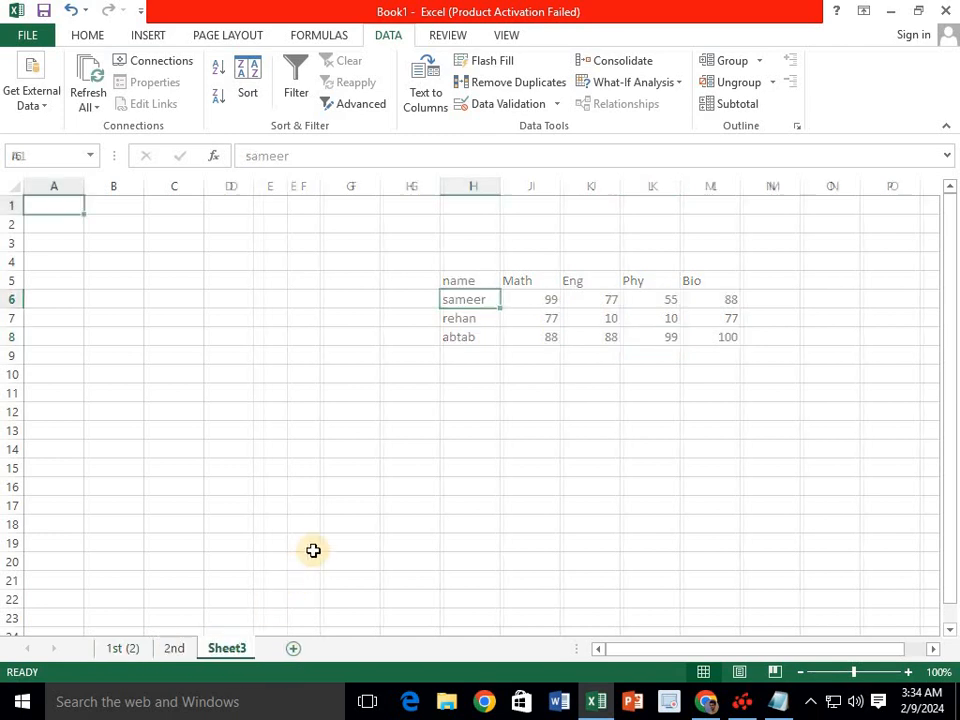
{"action": "left_click", "coordinate": [323, 507]}
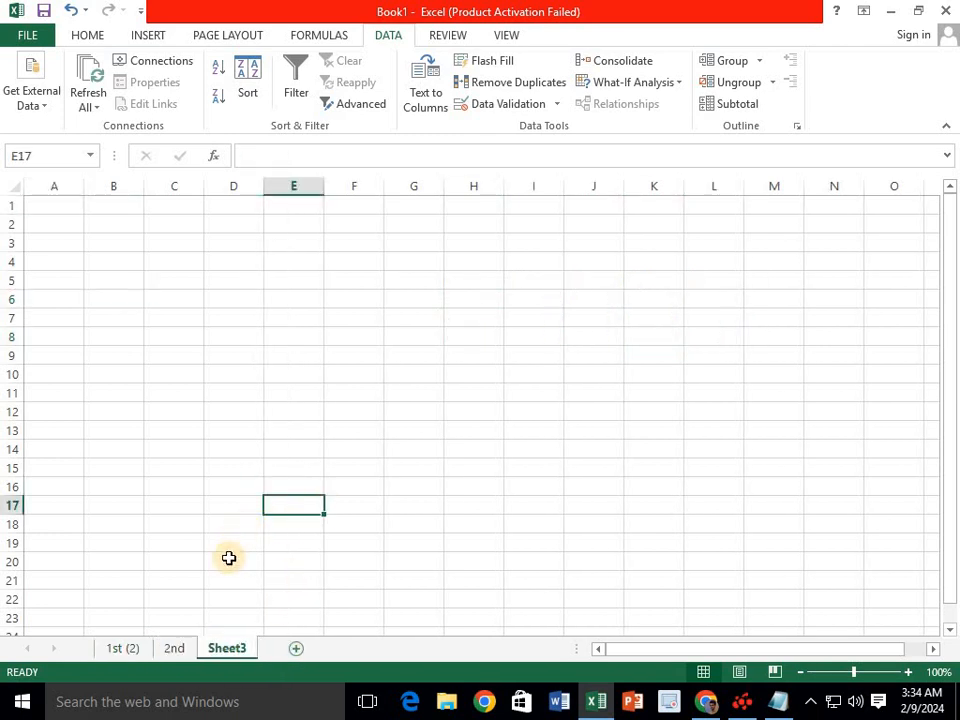
{"action": "left_click", "coordinate": [174, 649]}
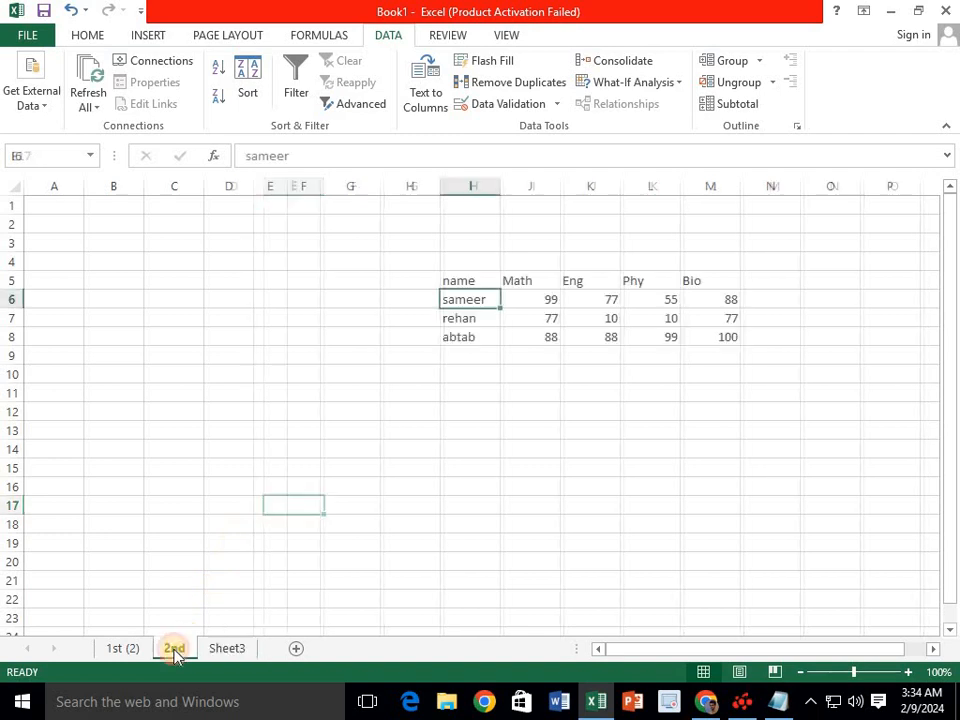
{"action": "left_click", "coordinate": [234, 650]}
{"action": "left_click", "coordinate": [388, 466]}
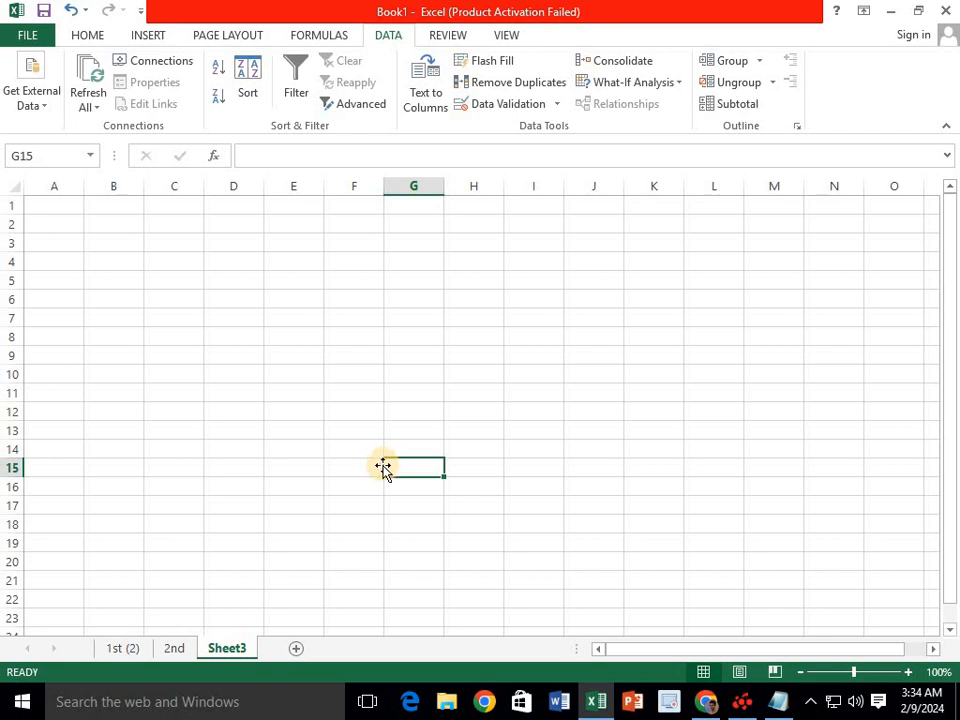
- Compare the sheets and choose cell G13 on Sheet3 as the output location
{"action": "left_click", "coordinate": [177, 650]}
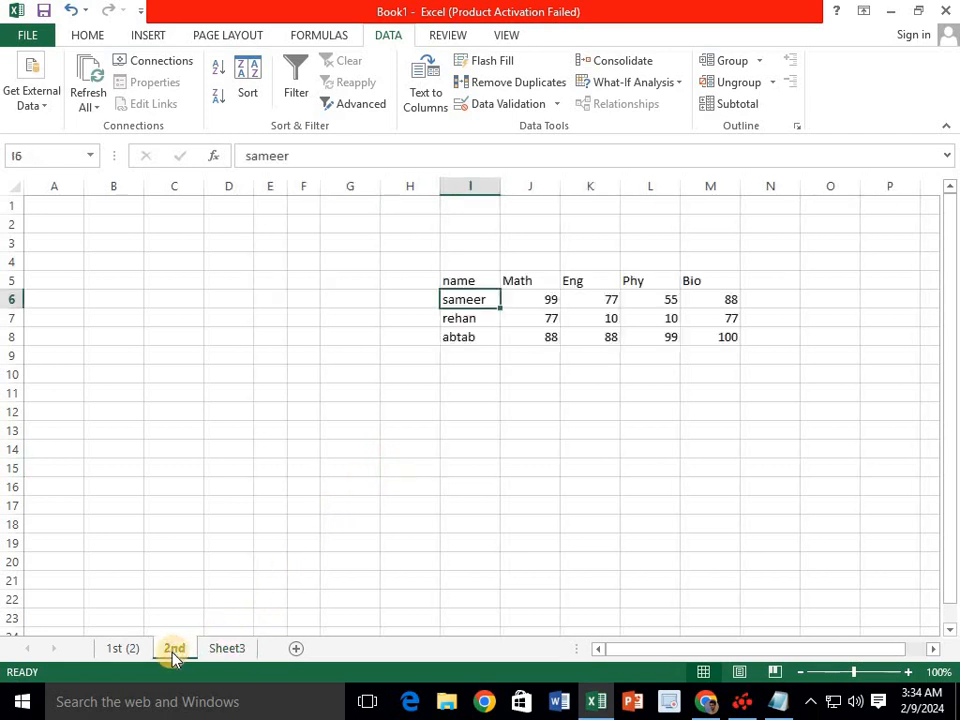
{"action": "left_click", "coordinate": [132, 649]}
{"action": "left_click", "coordinate": [174, 650]}
{"action": "left_click", "coordinate": [228, 649]}
{"action": "left_click", "coordinate": [366, 379]}
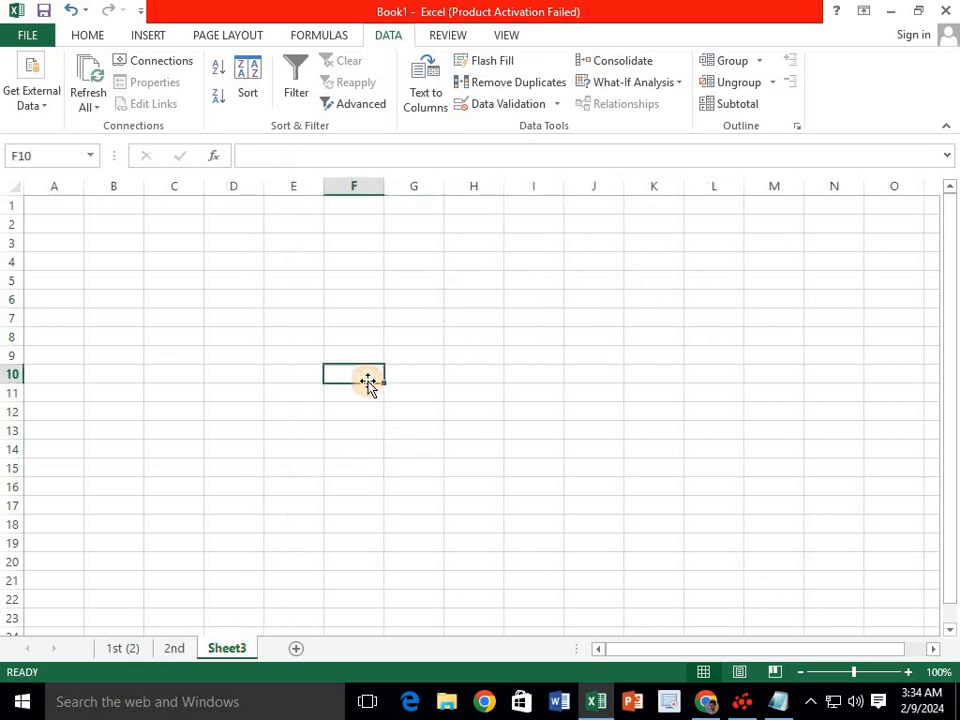
{"action": "left_click", "coordinate": [450, 373]}
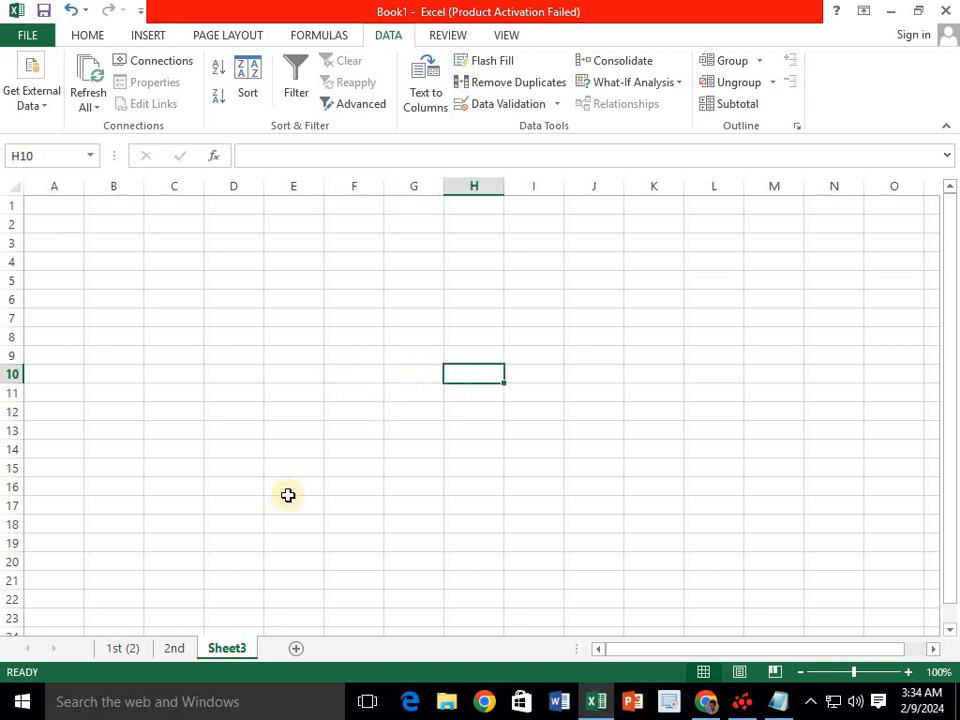
{"action": "left_click", "coordinate": [516, 357]}
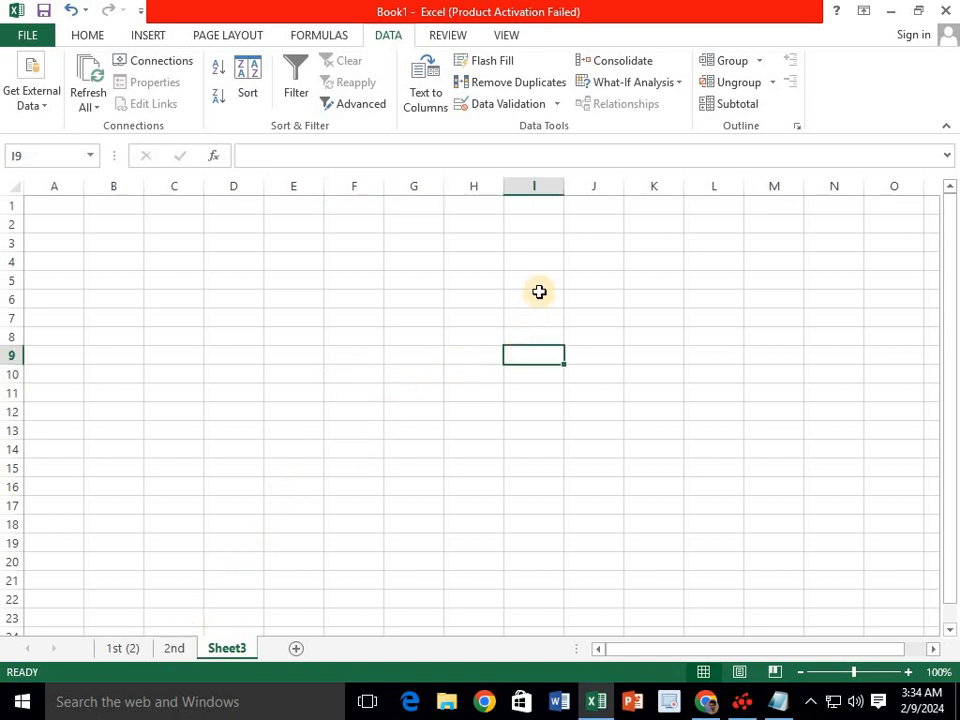
{"action": "left_click", "coordinate": [133, 648]}
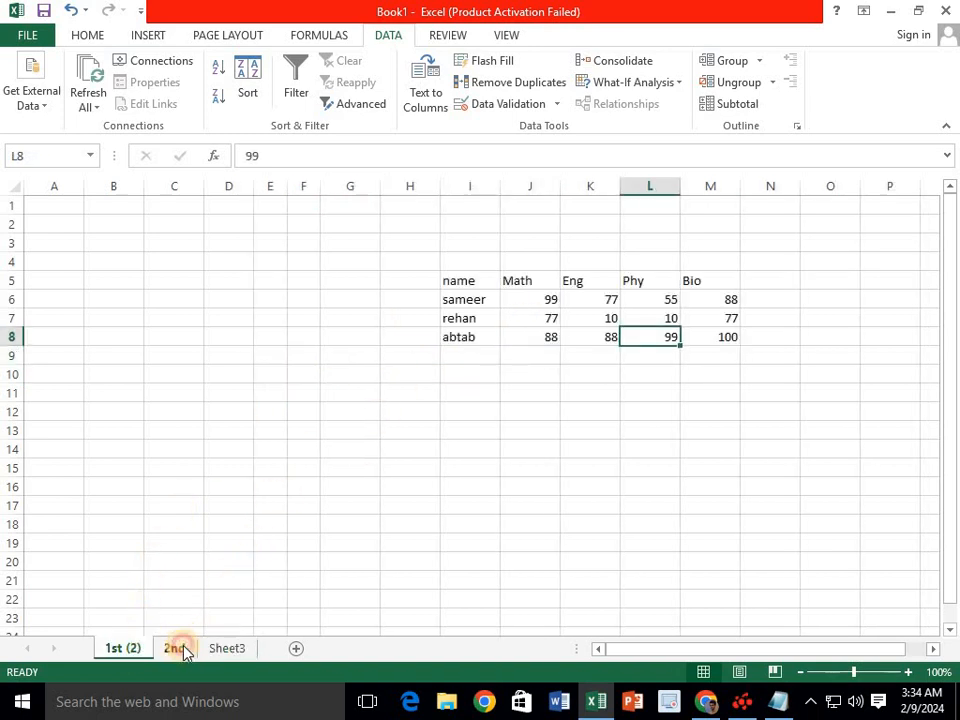
{"action": "left_click", "coordinate": [184, 649]}
{"action": "left_click", "coordinate": [224, 648]}
{"action": "left_click", "coordinate": [351, 499]}
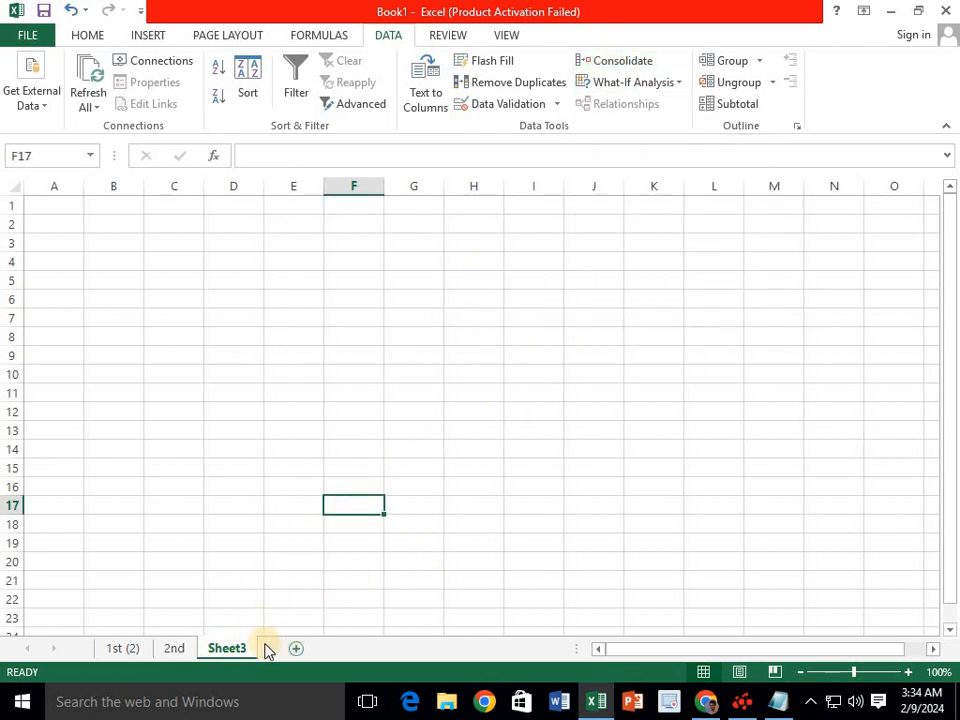
{"action": "left_click", "coordinate": [418, 432]}
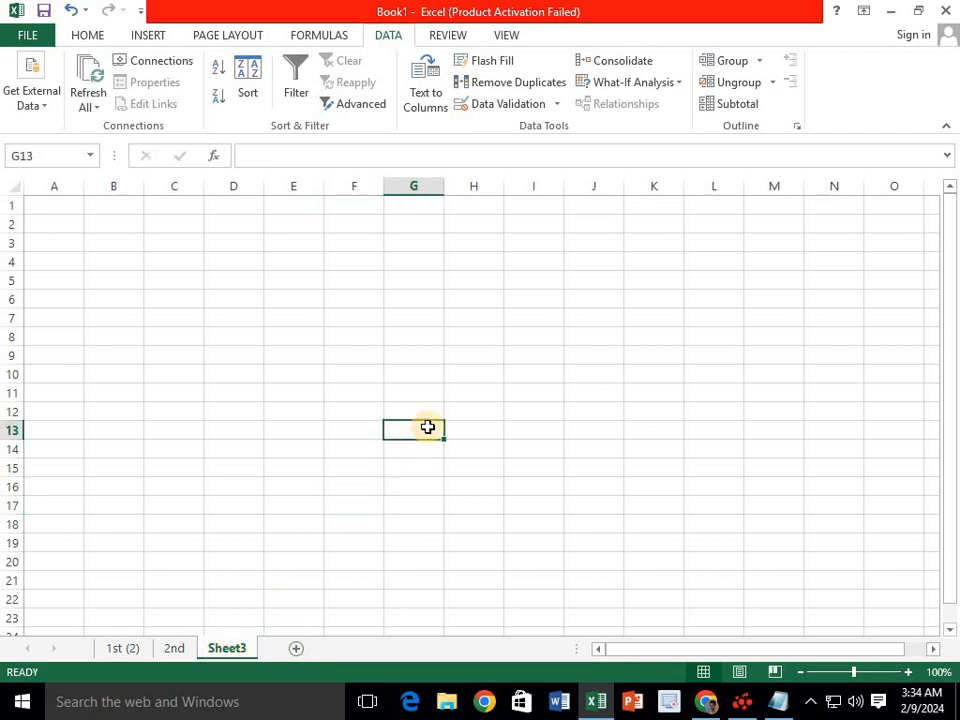
- In Consolidate, add the 1st (2) sheet's marks range I5:M8 as the first reference
{"action": "left_click", "coordinate": [620, 60]}
{"action": "left_click", "coordinate": [391, 347]}
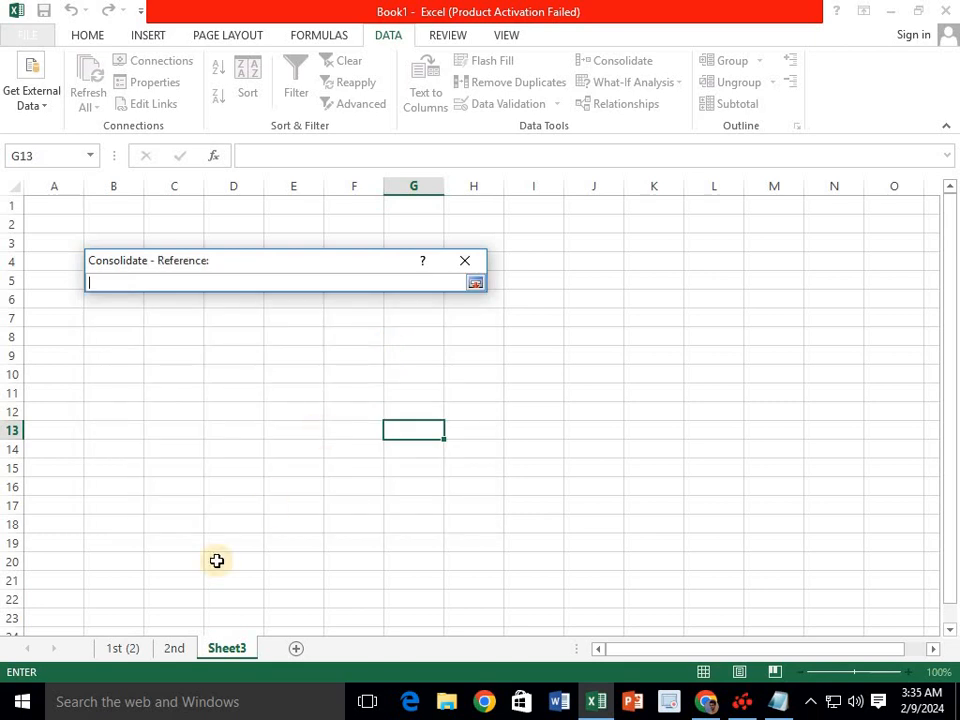
{"action": "left_click", "coordinate": [133, 652]}
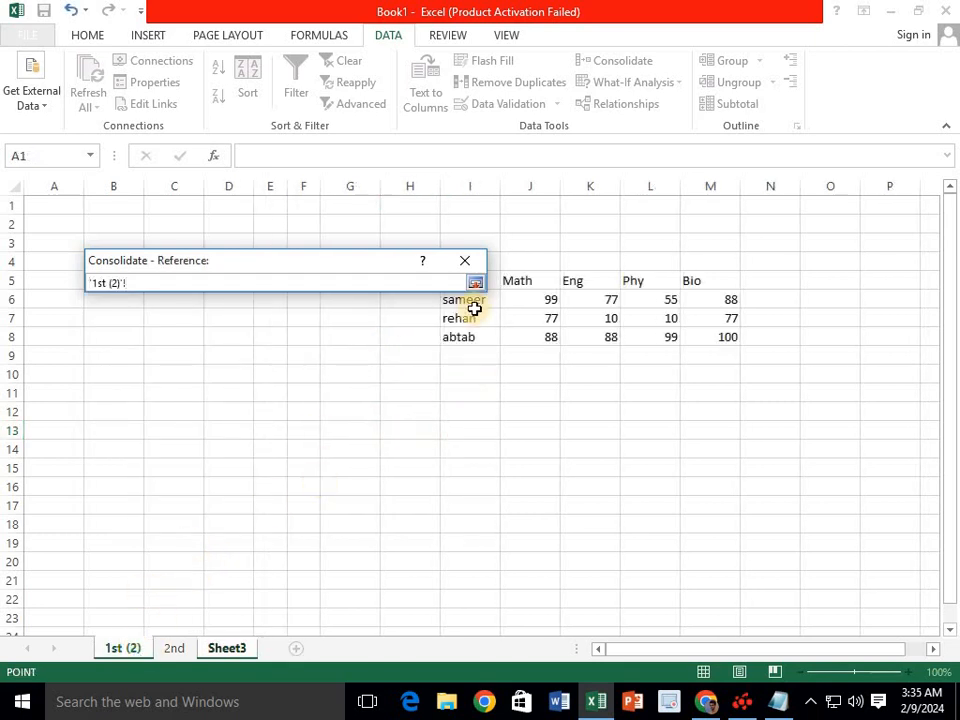
{"action": "left_click_drag", "start_coordinate": [706, 285], "coordinate": [480, 323]}
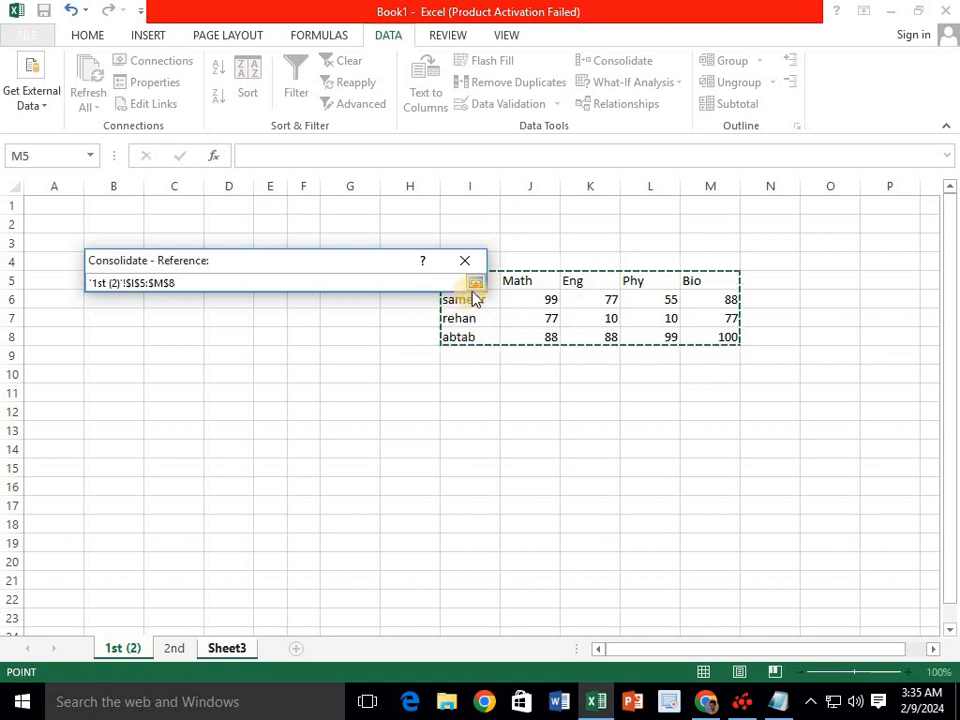
{"action": "left_click", "coordinate": [475, 283]}
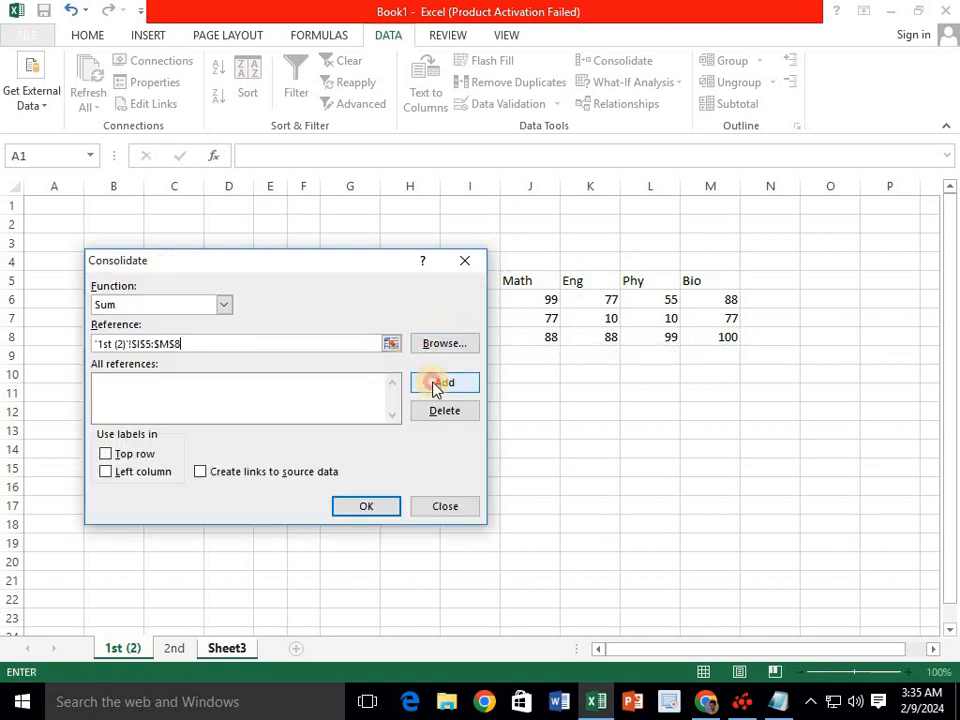
{"action": "left_click", "coordinate": [435, 386]}
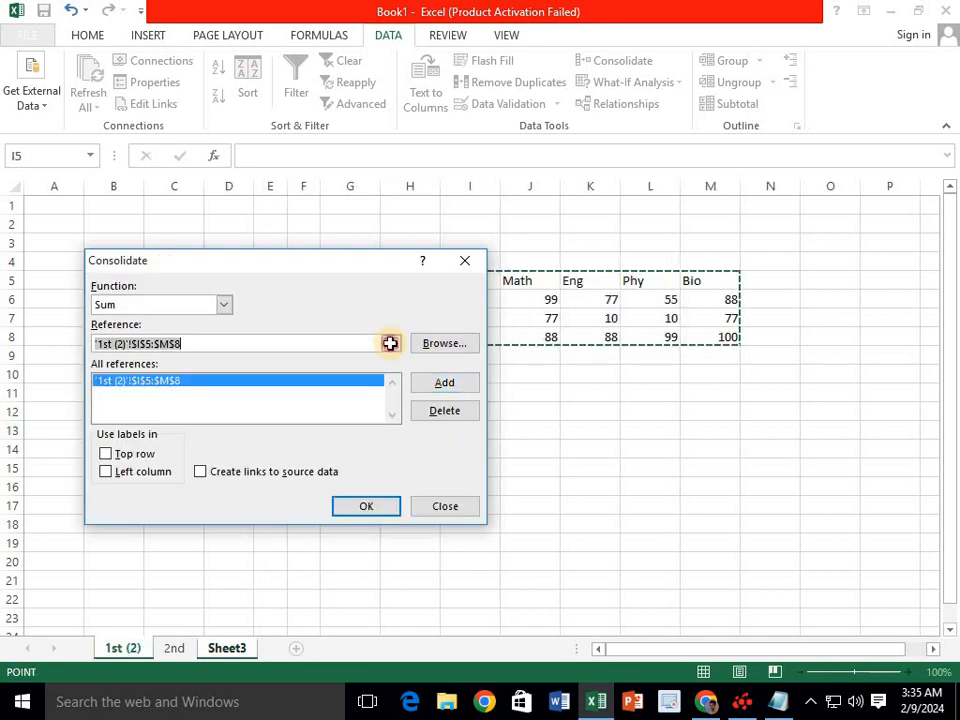
- Add the 2nd sheet's marks range I5:M8 as a second reference
{"action": "left_click", "coordinate": [390, 344]}
{"action": "left_click", "coordinate": [174, 648]}
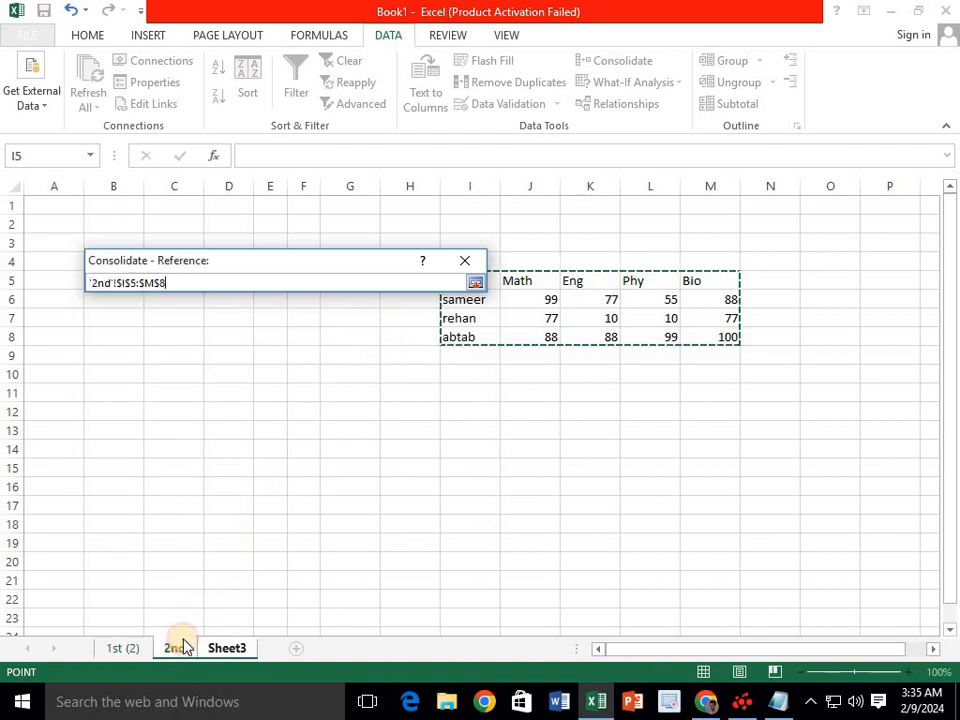
{"action": "left_click_drag", "start_coordinate": [706, 281], "coordinate": [461, 337]}
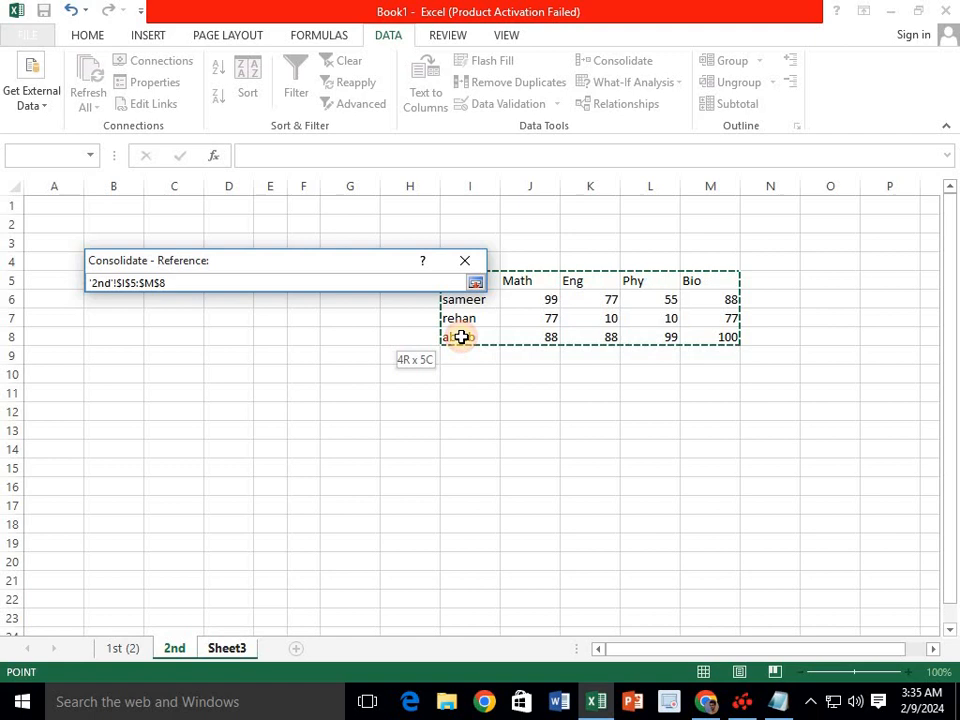
{"action": "left_click", "coordinate": [475, 282]}
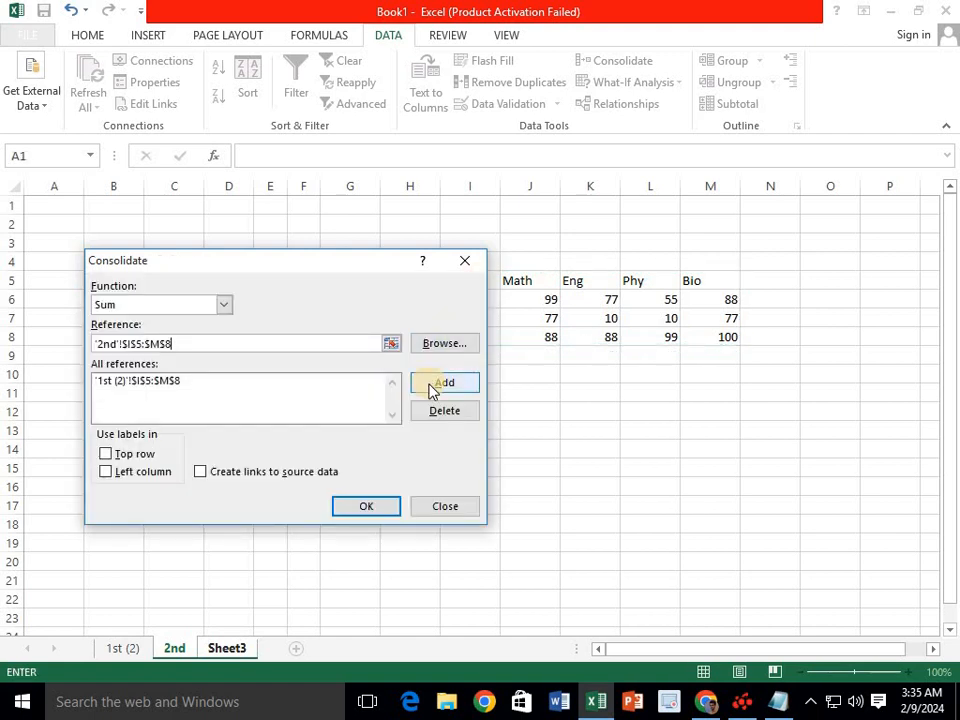
{"action": "left_click", "coordinate": [432, 390]}
- Use top row and left column labels and create the summed table
{"action": "left_click_drag", "start_coordinate": [279, 271], "coordinate": [542, 399]}
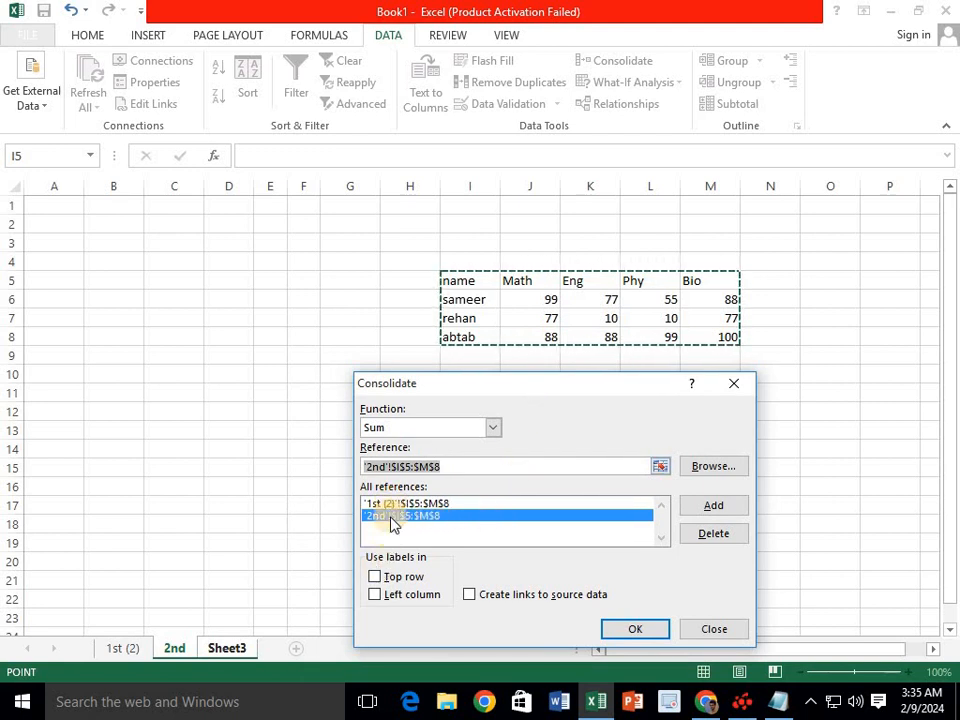
{"action": "left_click", "coordinate": [386, 577]}
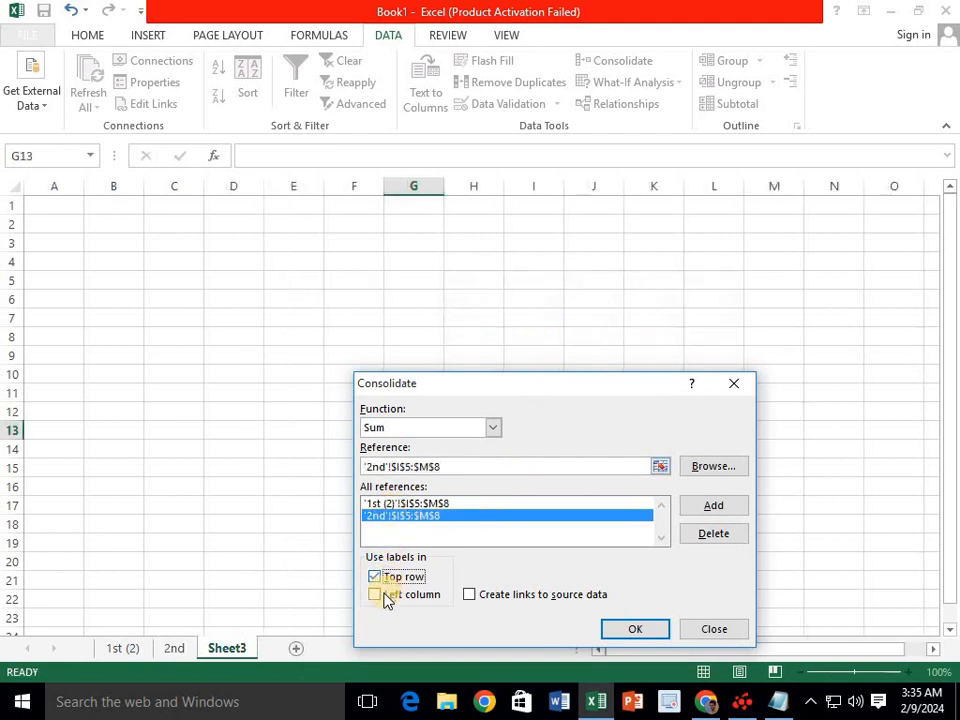
{"action": "left_click", "coordinate": [386, 598]}
{"action": "left_click", "coordinate": [634, 631]}
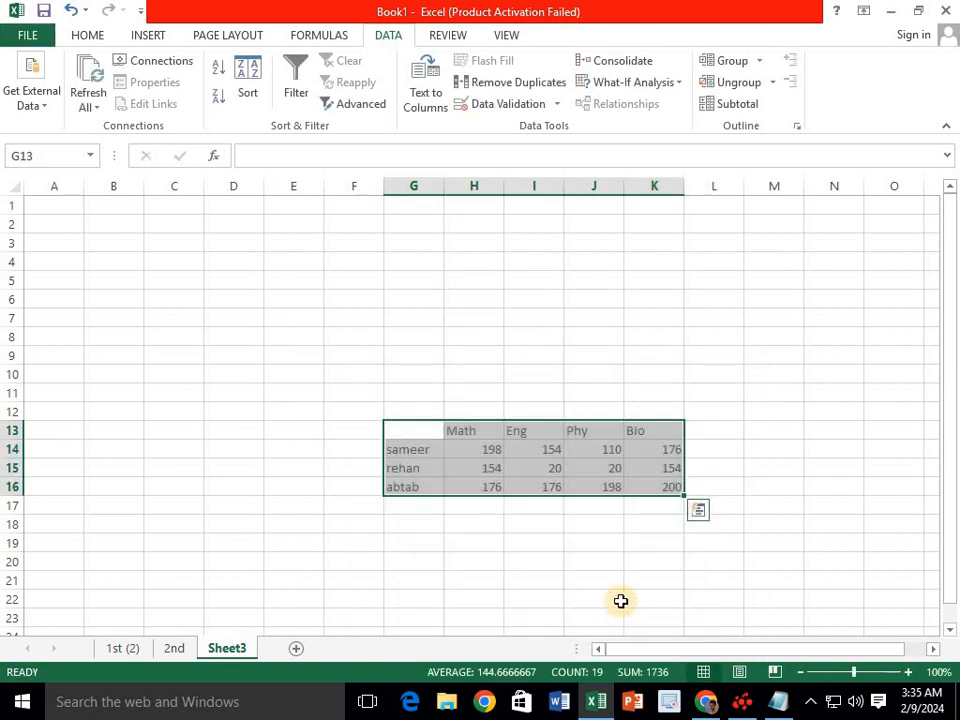
- Compare the first student's Math mark of 99 on the 1st (2) and 2nd sheets
{"action": "left_click", "coordinate": [176, 648]}
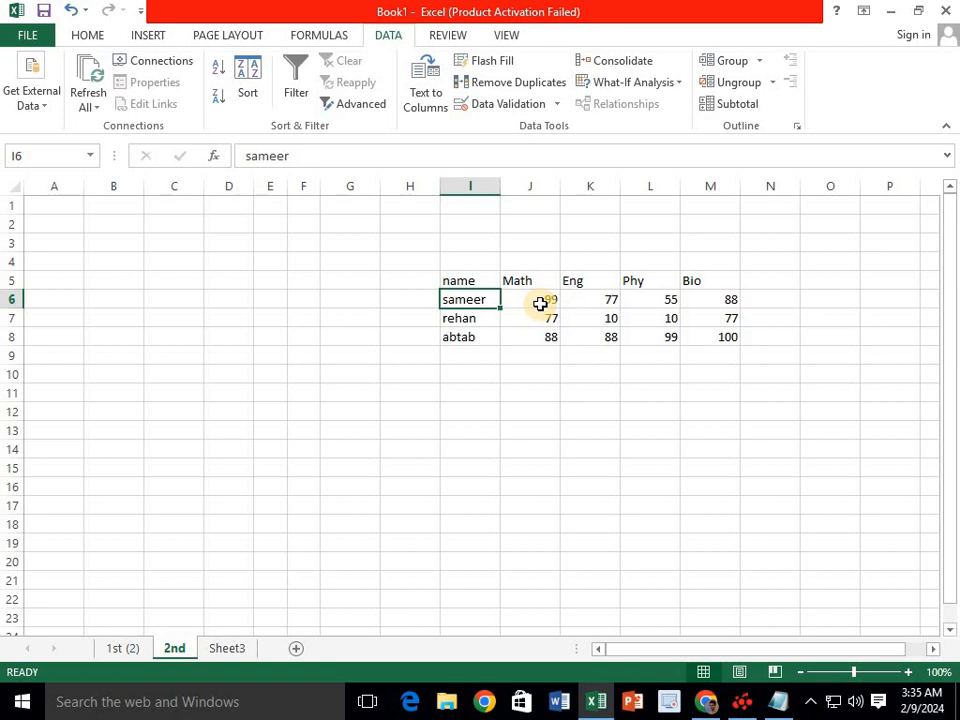
{"action": "left_click", "coordinate": [130, 647]}
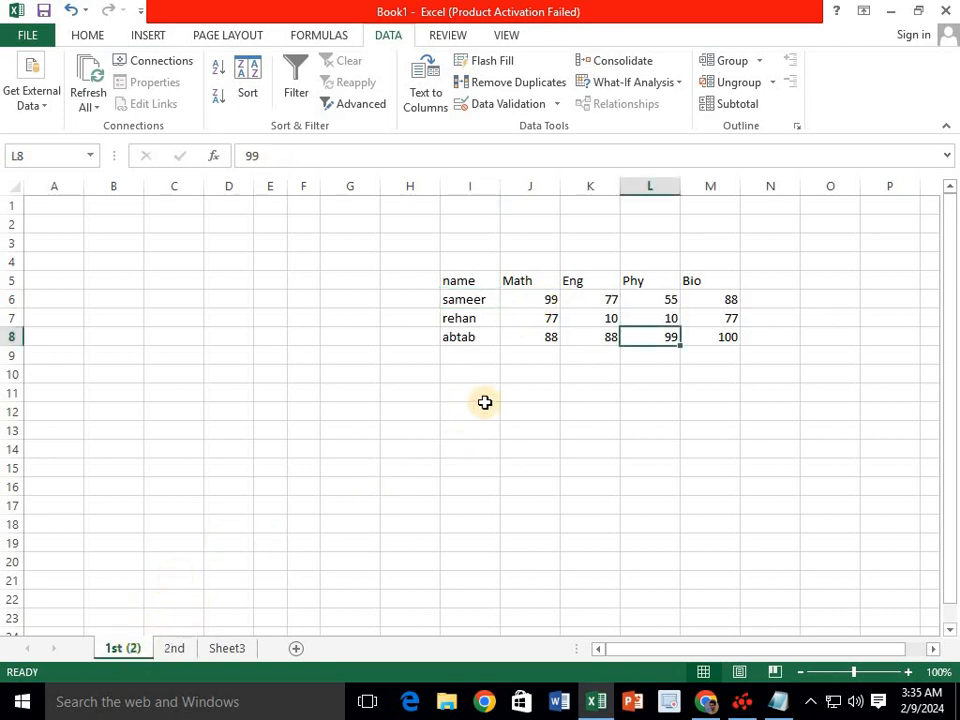
{"action": "left_click", "coordinate": [542, 302]}
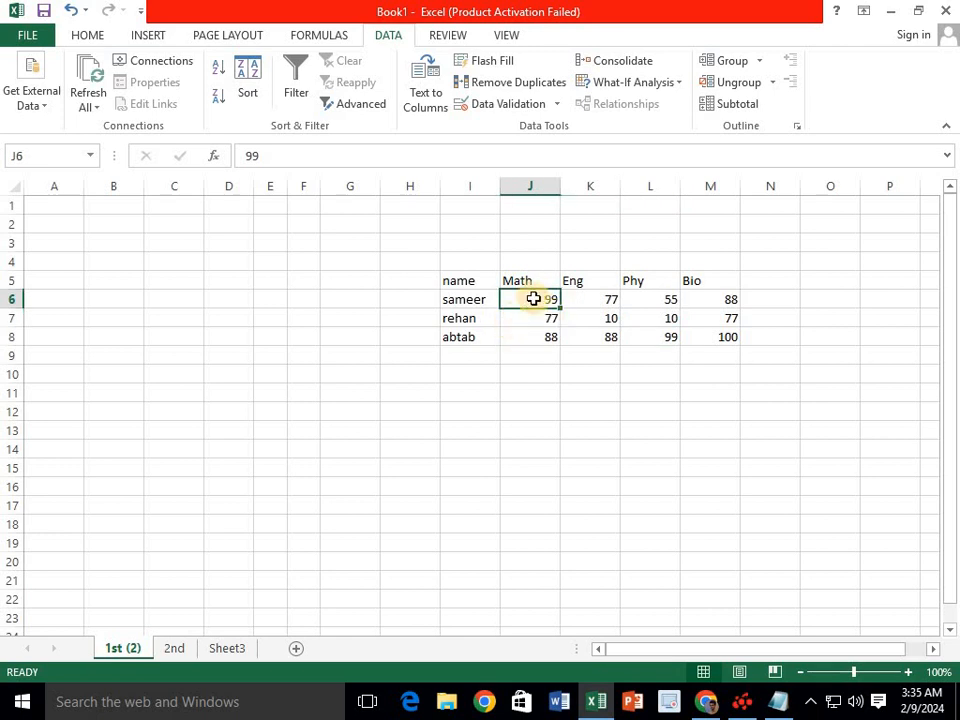
{"action": "left_click", "coordinate": [174, 648]}
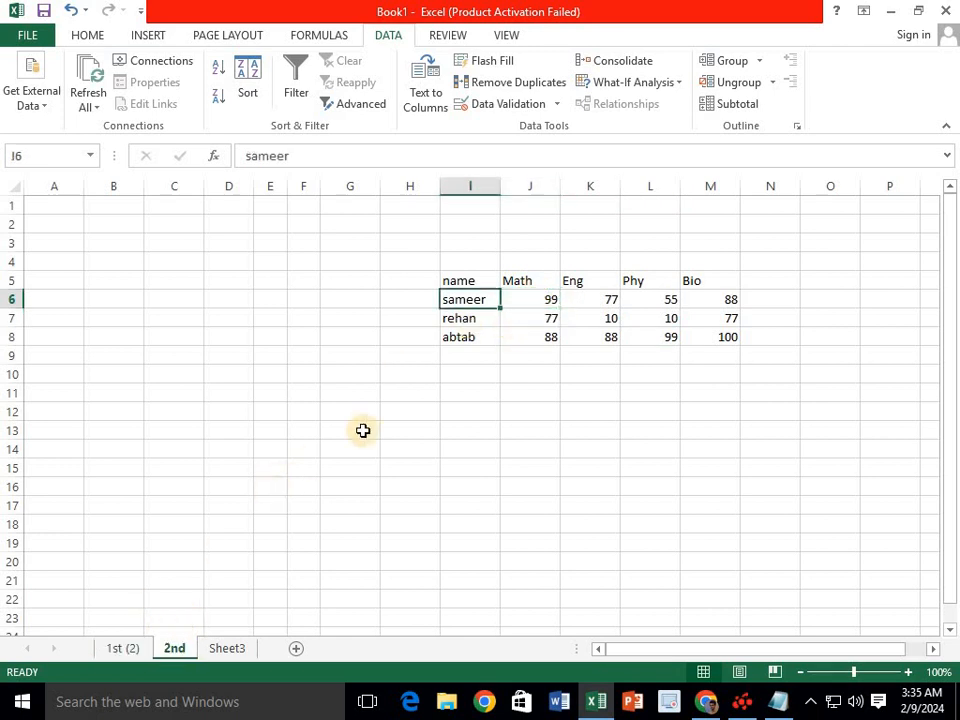
{"action": "left_click", "coordinate": [518, 298]}
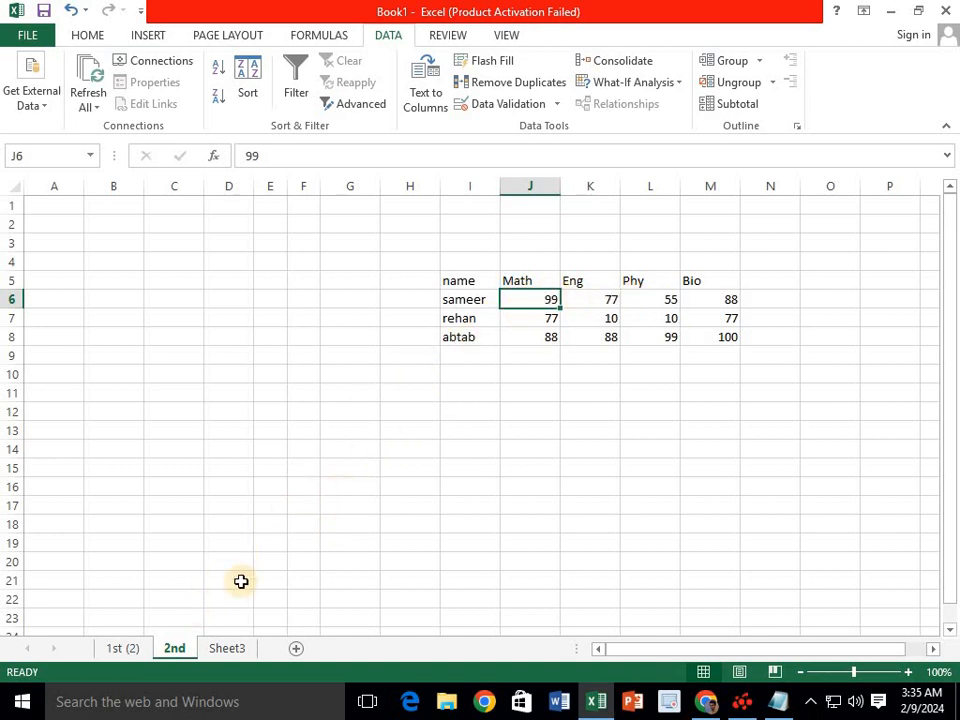
- Check the consolidated totals on Sheet3, then select student rows 6–8 on the 2nd sheet
{"action": "left_click", "coordinate": [228, 648]}
{"action": "left_click_drag", "start_coordinate": [480, 452], "coordinate": [670, 486]}
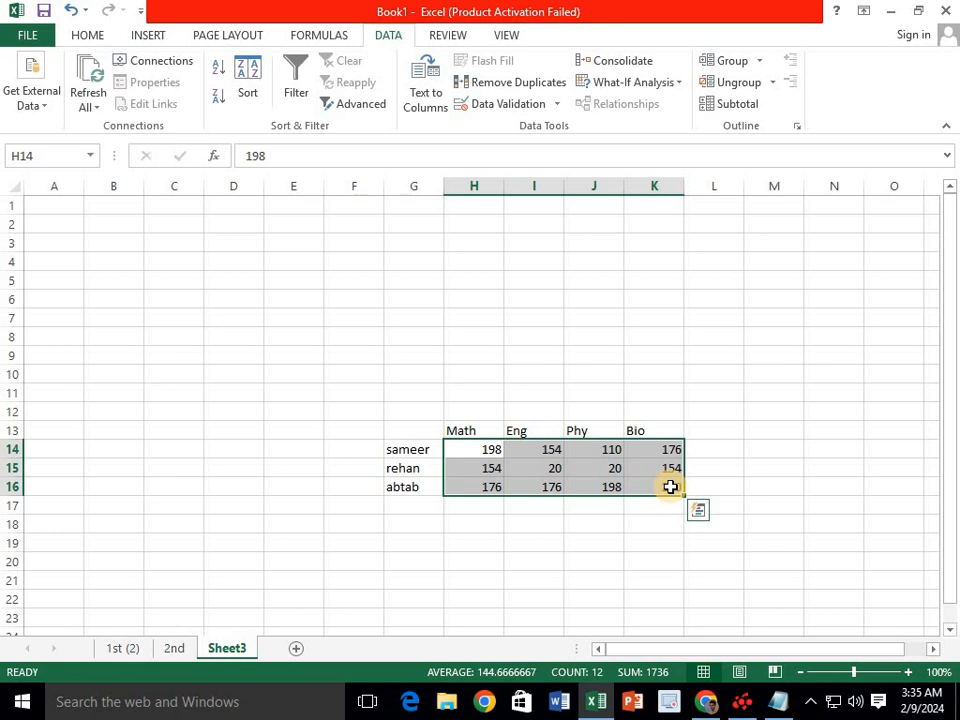
{"action": "left_click", "coordinate": [597, 335]}
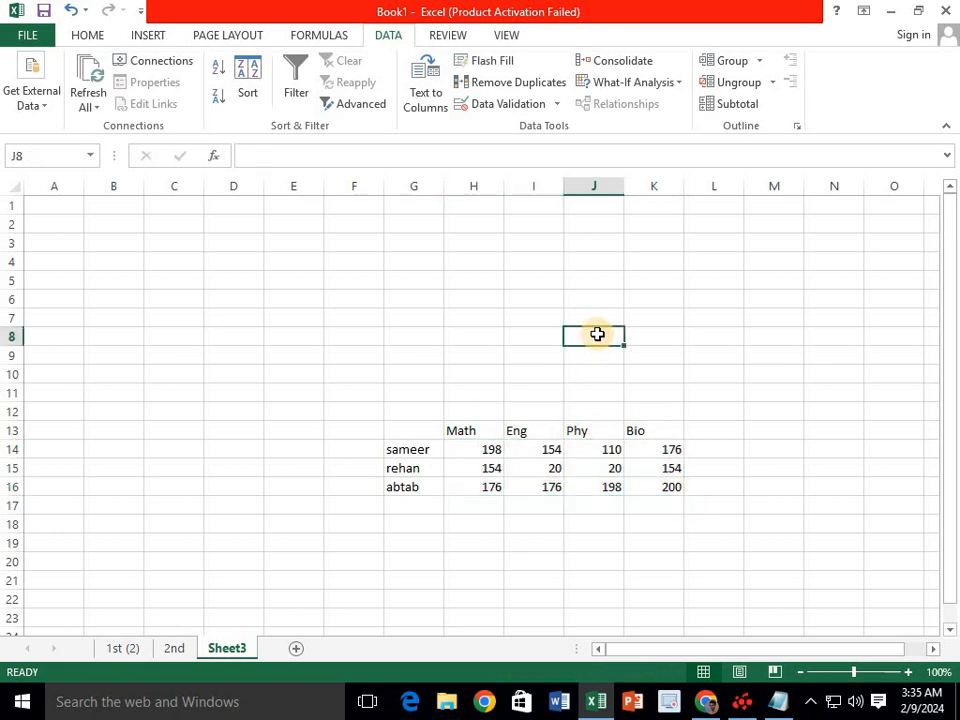
{"action": "left_click", "coordinate": [572, 247]}
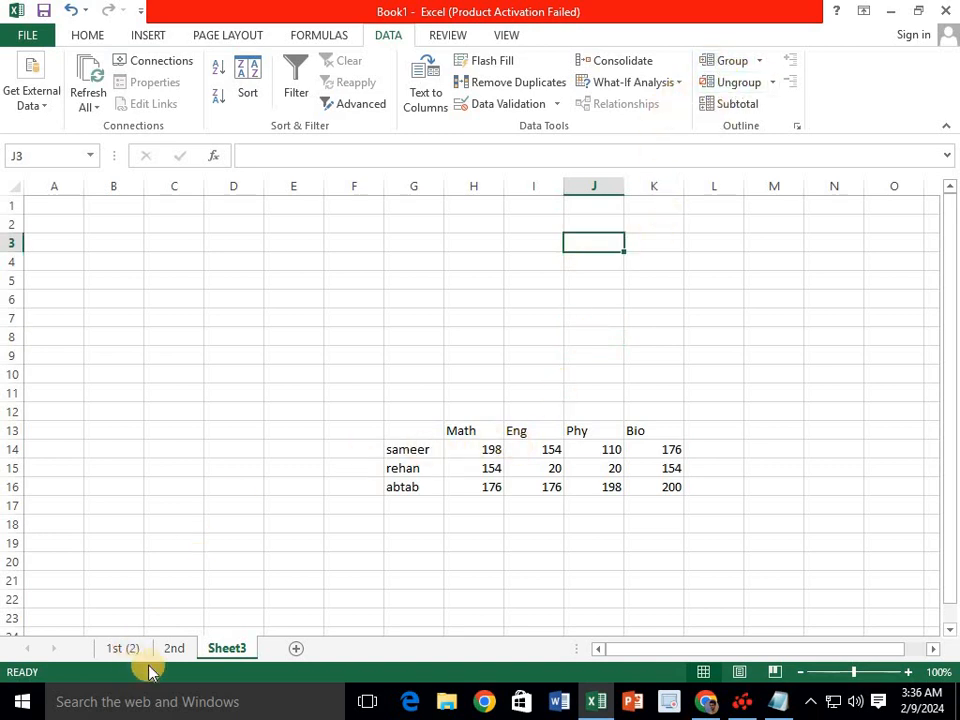
{"action": "left_click", "coordinate": [173, 648]}
{"action": "left_click_drag", "start_coordinate": [480, 302], "coordinate": [720, 336]}
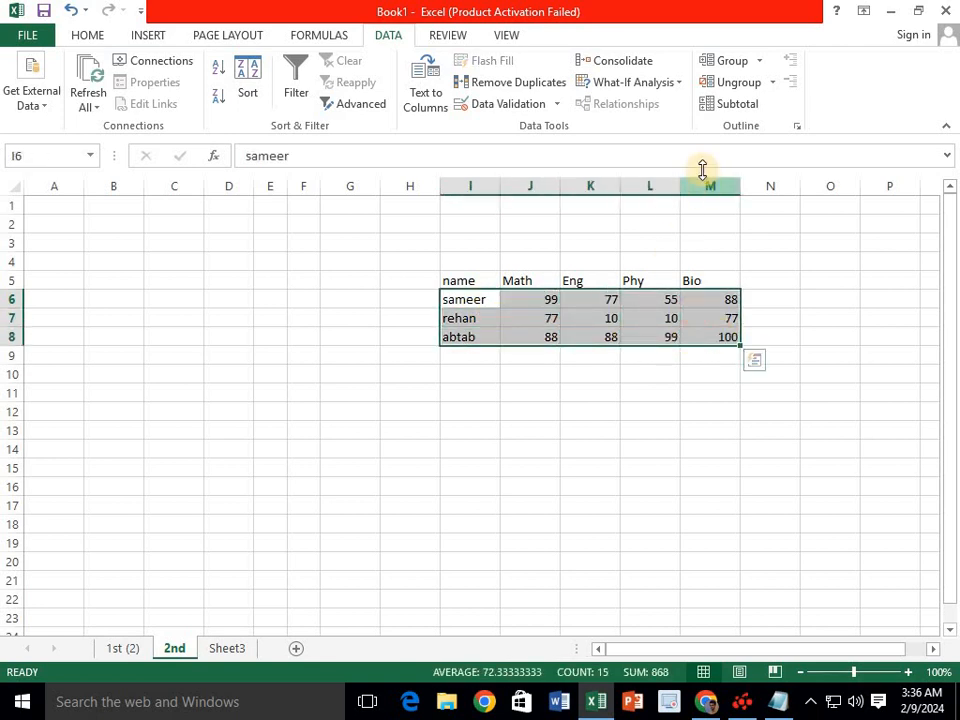
- Group rows 6 to 8 of the marks table, then collapse and expand the group
{"action": "left_click", "coordinate": [758, 66]}
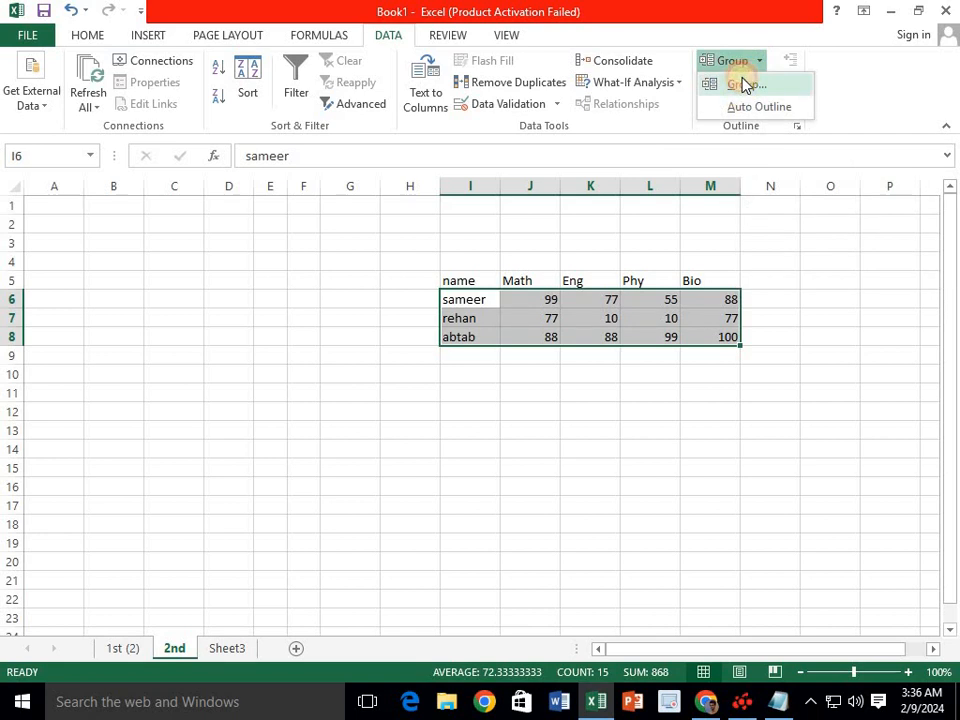
{"action": "left_click", "coordinate": [744, 85]}
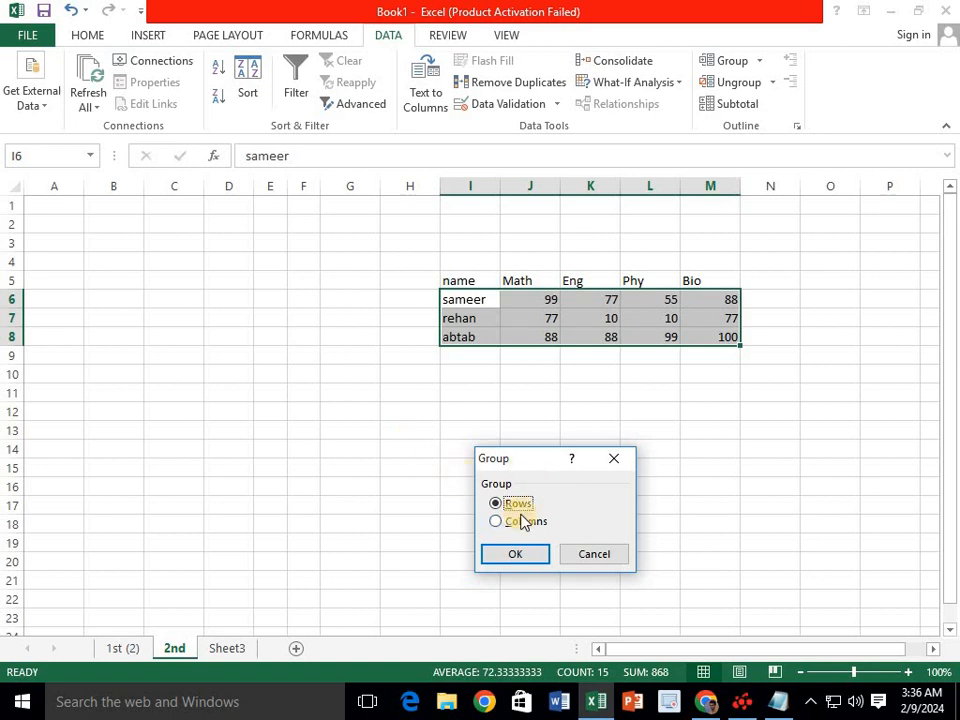
{"action": "left_click", "coordinate": [508, 555]}
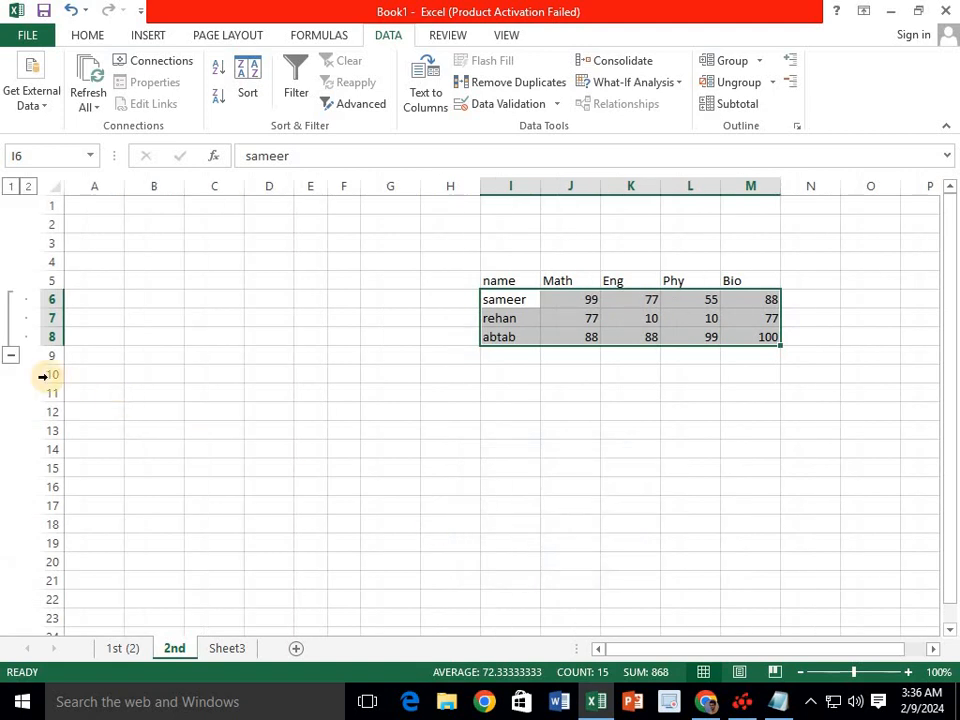
{"action": "left_click", "coordinate": [8, 360]}
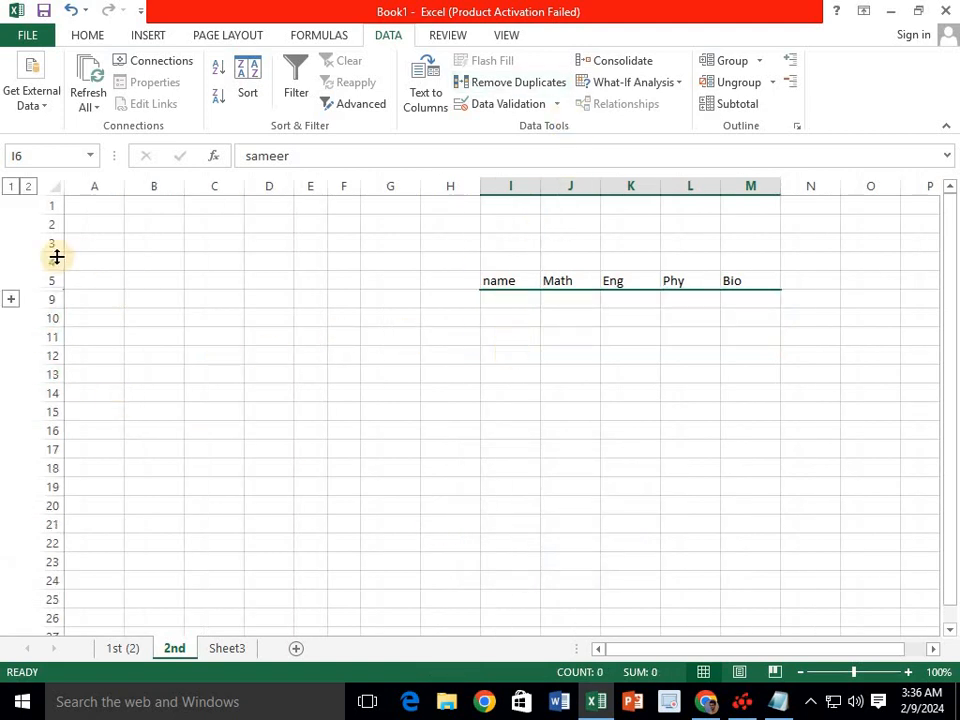
{"action": "left_click", "coordinate": [9, 300]}
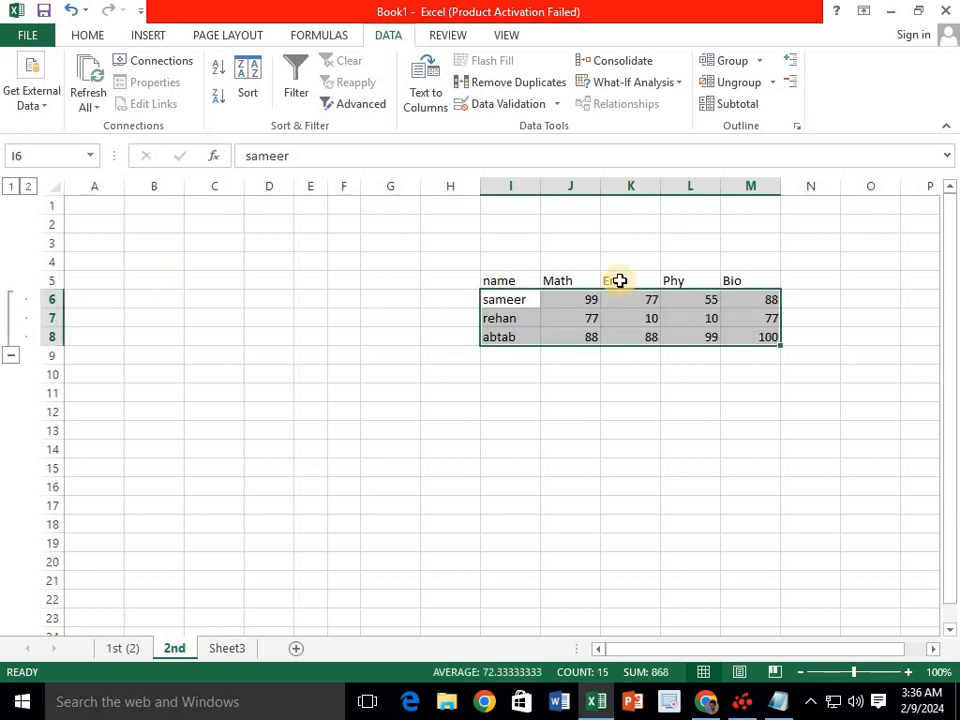
{"action": "left_click", "coordinate": [790, 80]}
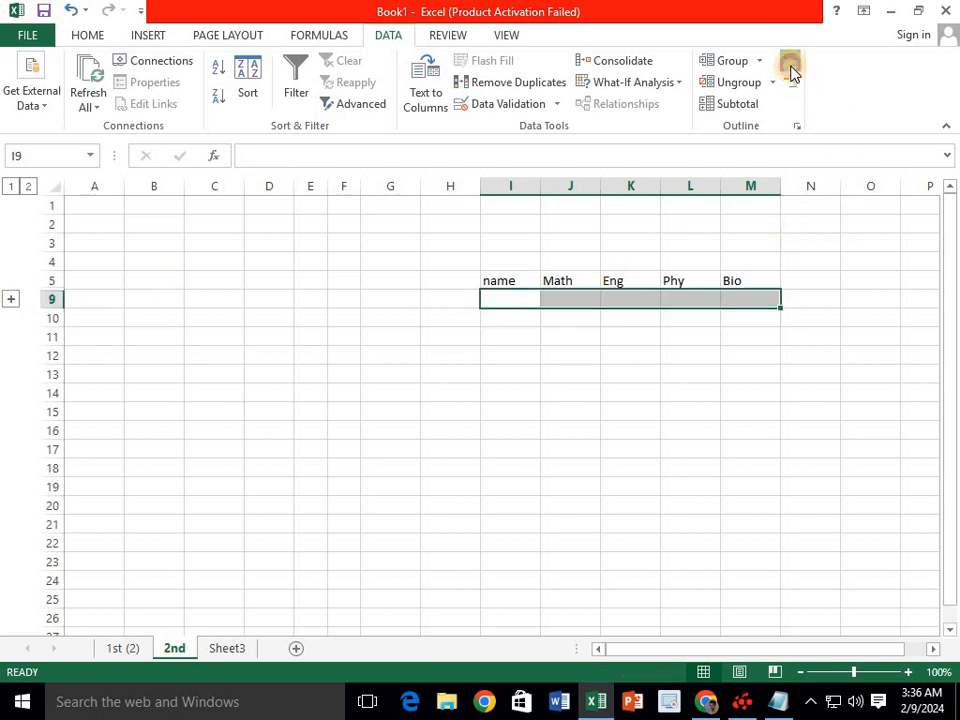
{"action": "left_click", "coordinate": [789, 66]}
- Ungroup rows 6 to 8
{"action": "left_click_drag", "start_coordinate": [484, 306], "coordinate": [760, 300]}
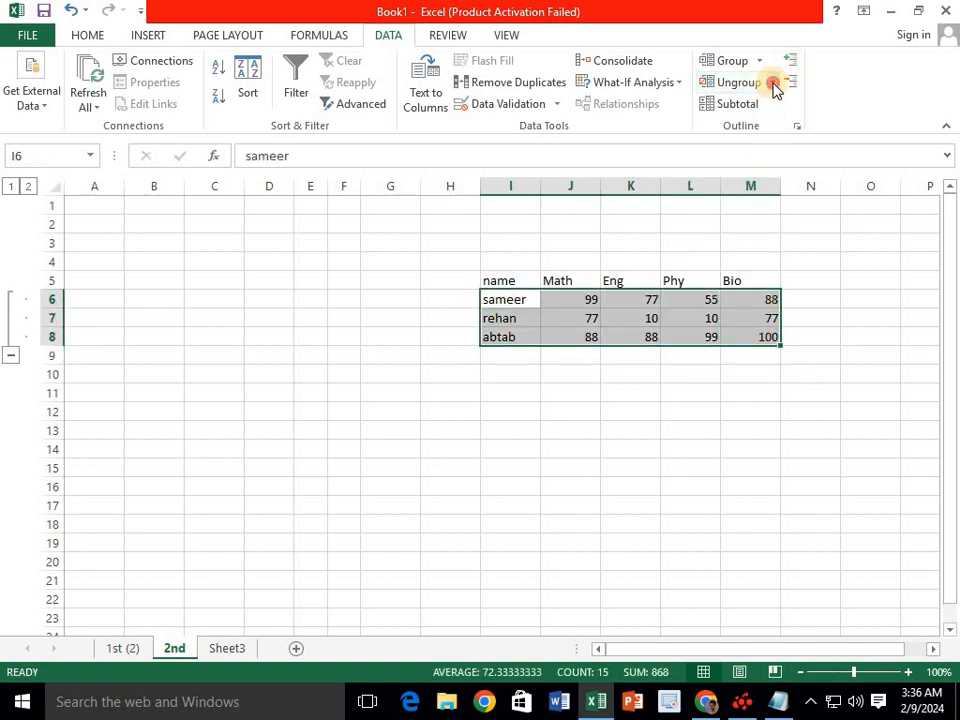
{"action": "left_click", "coordinate": [771, 84]}
{"action": "left_click", "coordinate": [742, 106]}
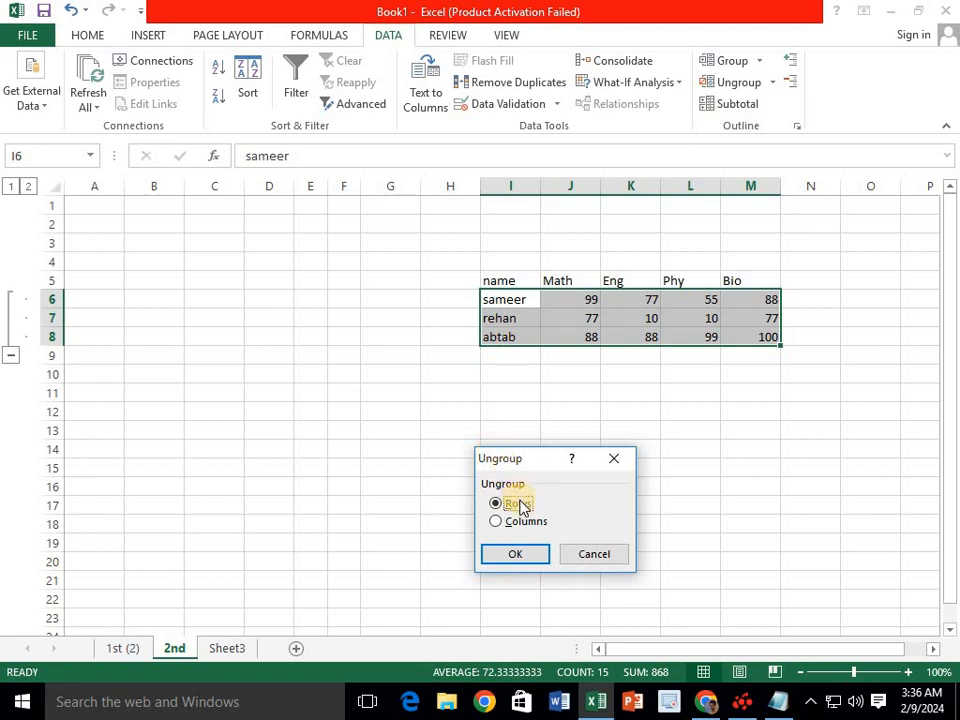
{"action": "left_click", "coordinate": [519, 552]}
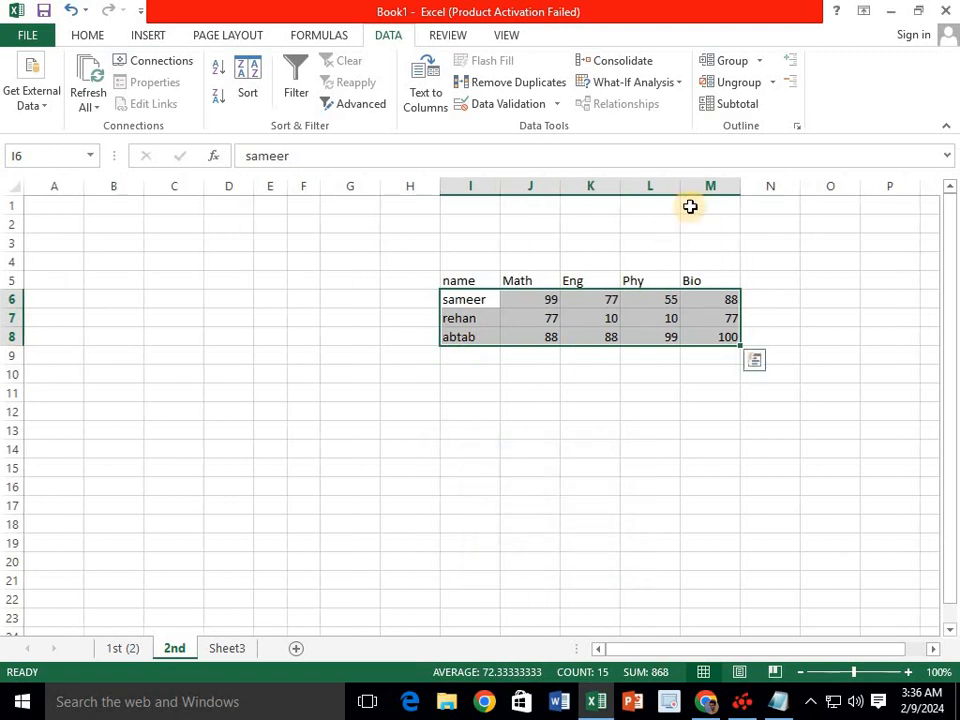
- Group columns I to M, then collapse and expand them
{"action": "left_click", "coordinate": [760, 62]}
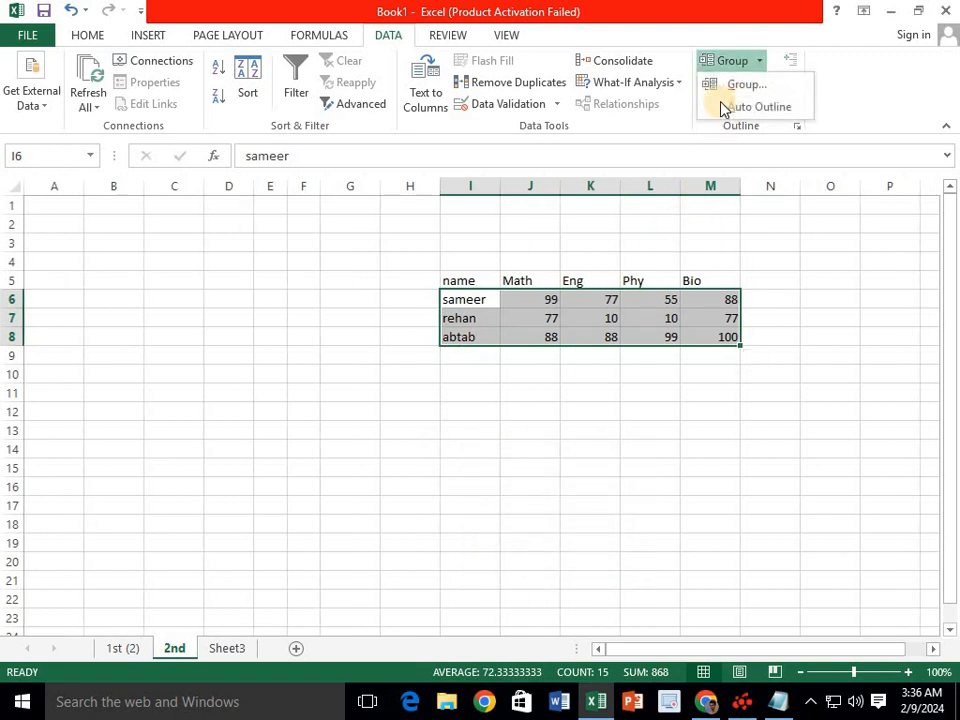
{"action": "left_click", "coordinate": [728, 86]}
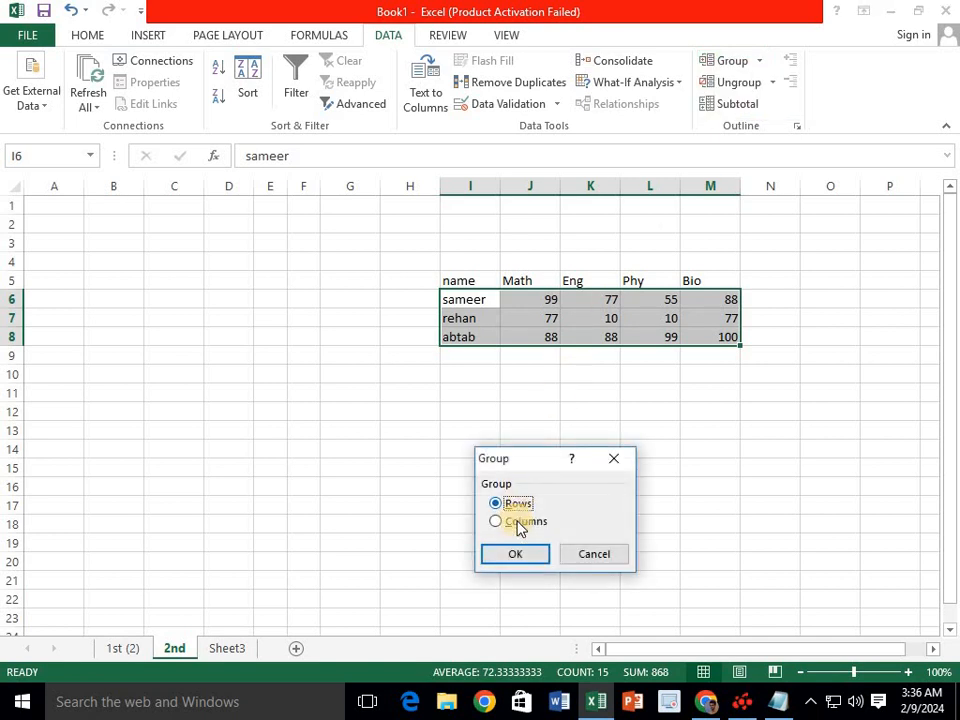
{"action": "left_click", "coordinate": [518, 522]}
{"action": "left_click", "coordinate": [514, 555]}
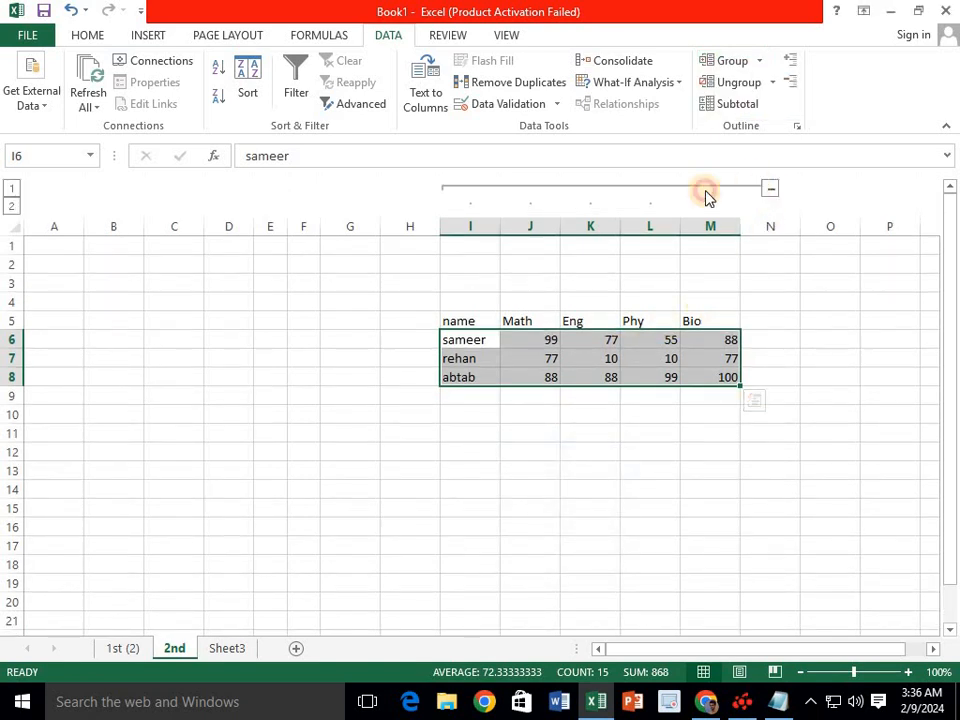
{"action": "left_click", "coordinate": [479, 192]}
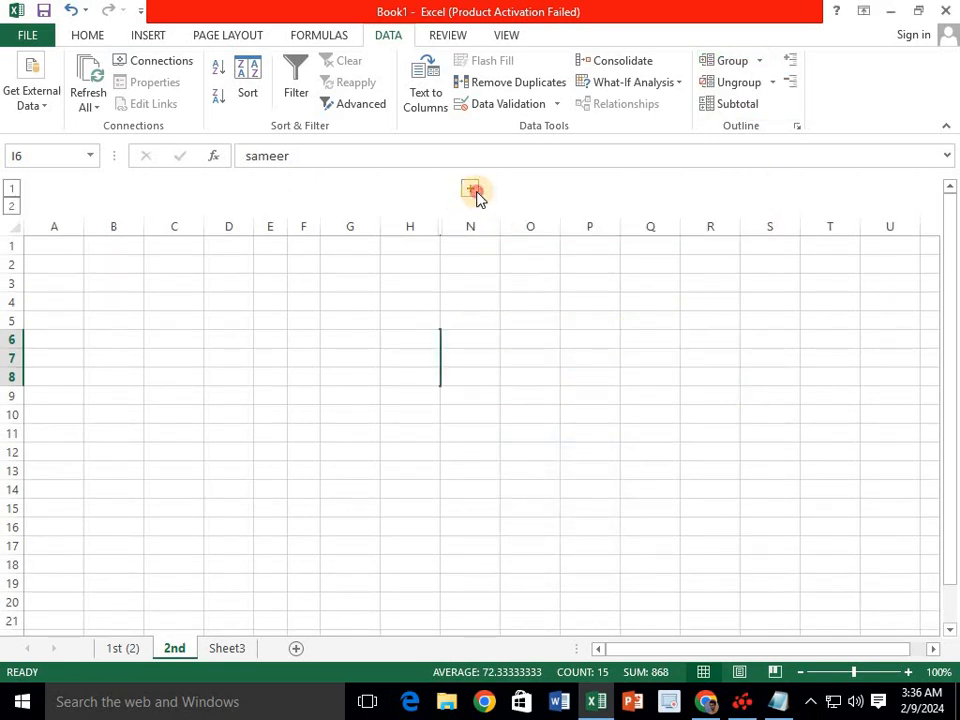
{"action": "left_click", "coordinate": [470, 190]}
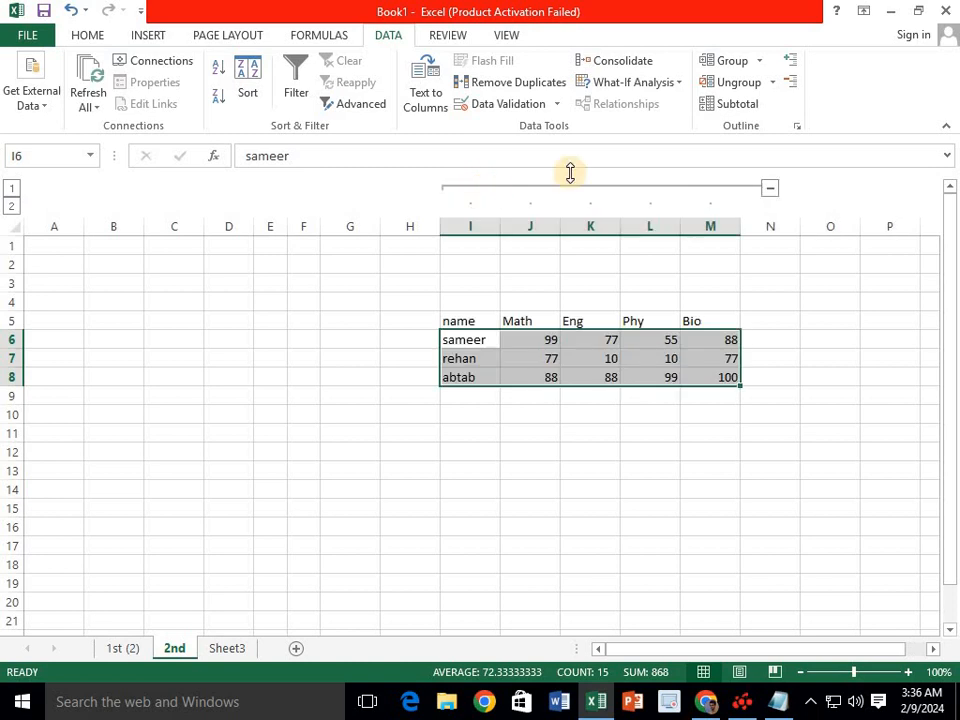
- Remove the column grouping on I to M and select the block J4:N11
{"action": "left_click", "coordinate": [773, 84]}
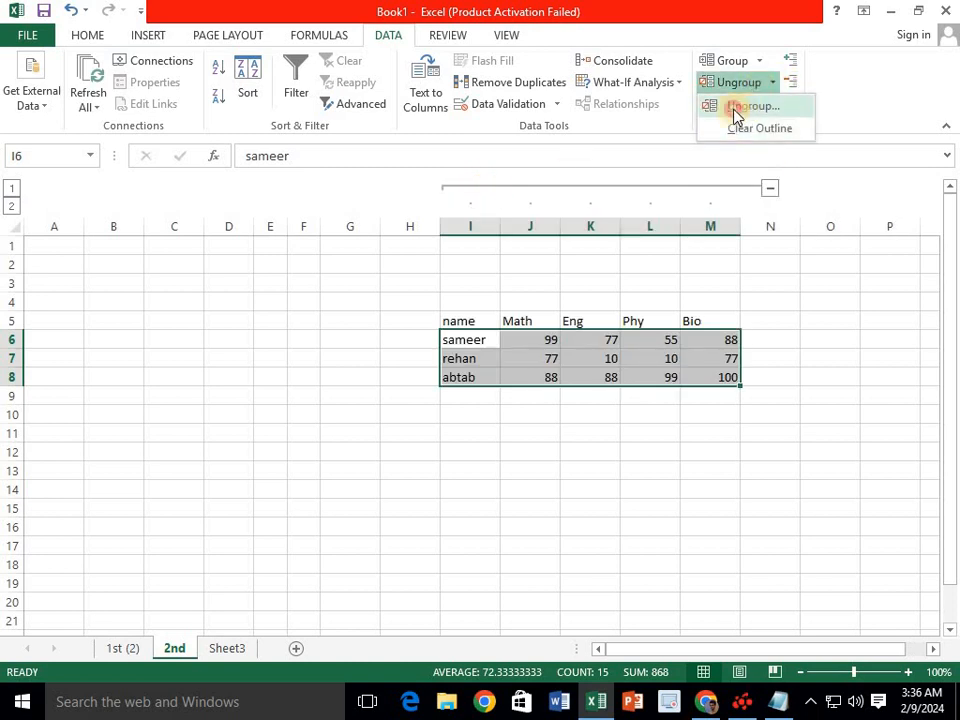
{"action": "left_click", "coordinate": [740, 106]}
{"action": "left_click", "coordinate": [515, 522]}
{"action": "left_click", "coordinate": [515, 555]}
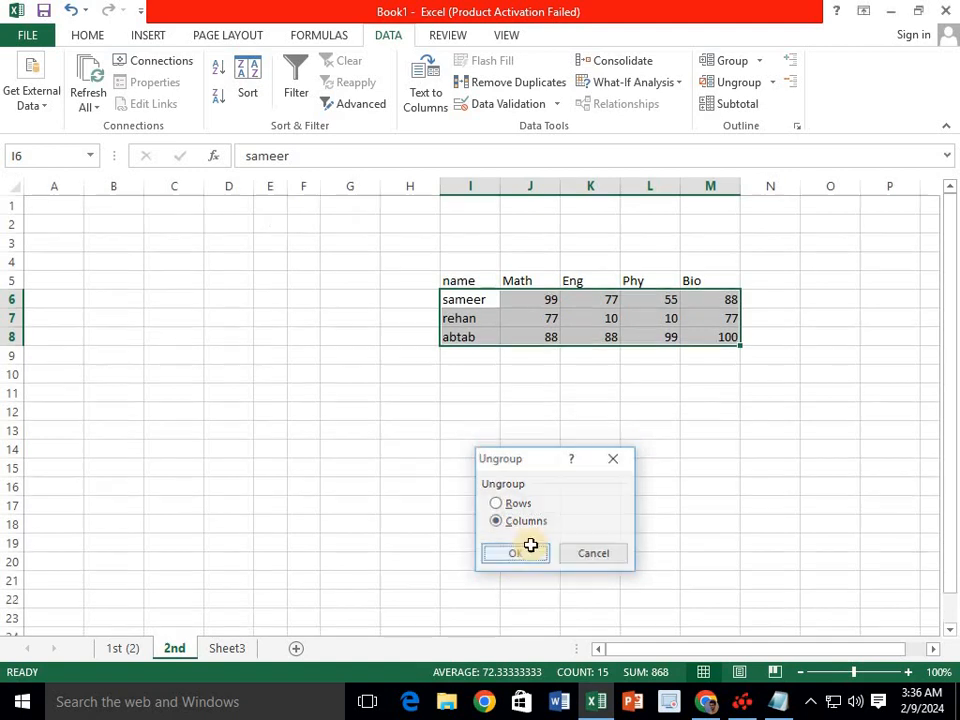
{"action": "left_click_drag", "start_coordinate": [760, 262], "coordinate": [530, 394]}
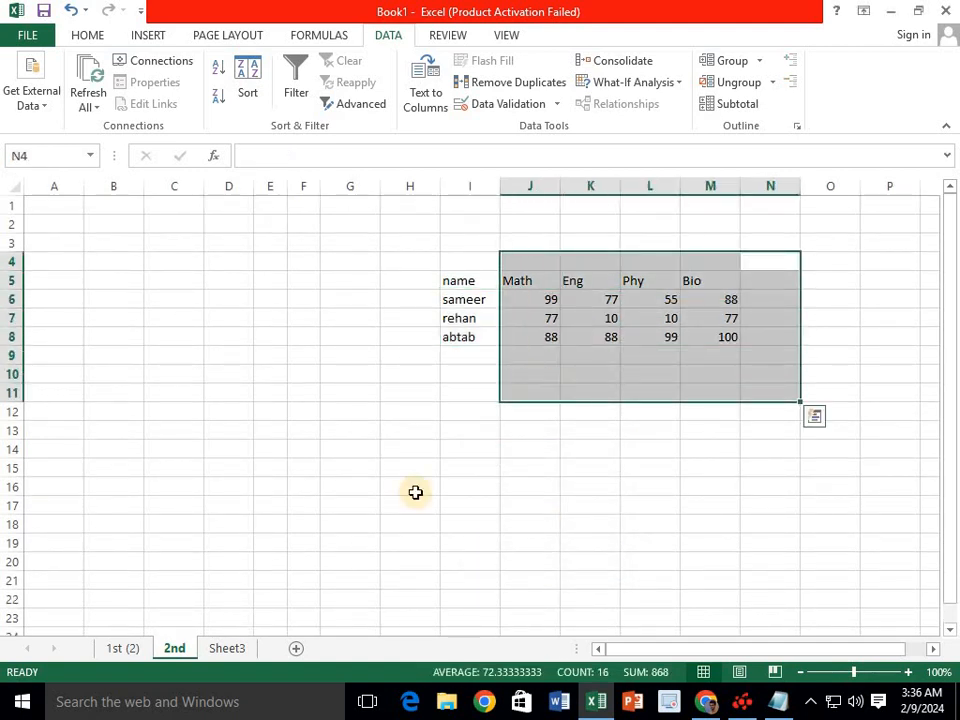
- Switch to Sheet3 and select blank cell G25 below the consolidated marks table
{"action": "left_click", "coordinate": [225, 651]}
{"action": "left_click", "coordinate": [495, 563]}
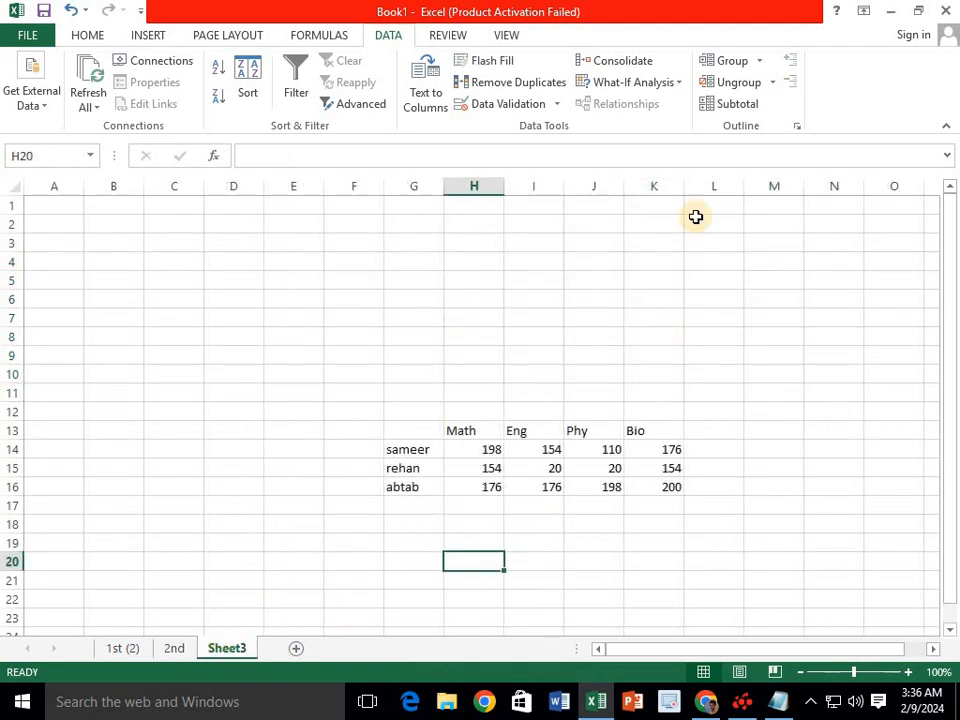
{"action": "left_click", "coordinate": [293, 487]}
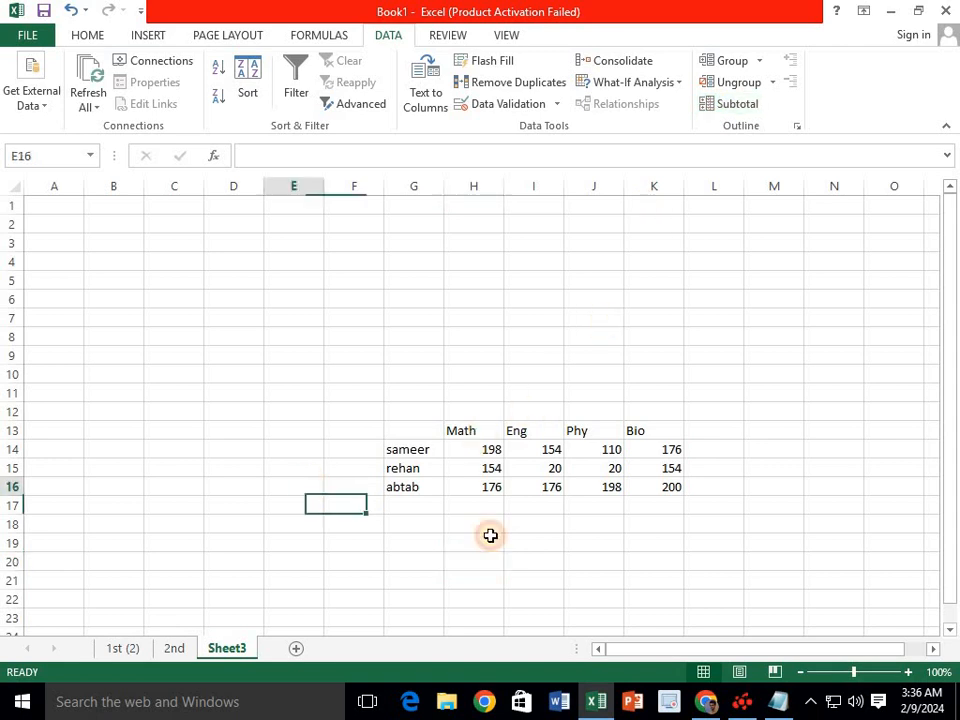
{"action": "scroll", "coordinate": [416, 487], "scroll_direction": "down", "scroll_amount": 2}
{"action": "left_click", "coordinate": [416, 487]}
{"action": "scroll", "coordinate": [416, 495], "scroll_direction": "down", "scroll_amount": 2}
{"action": "left_click", "coordinate": [415, 500]}
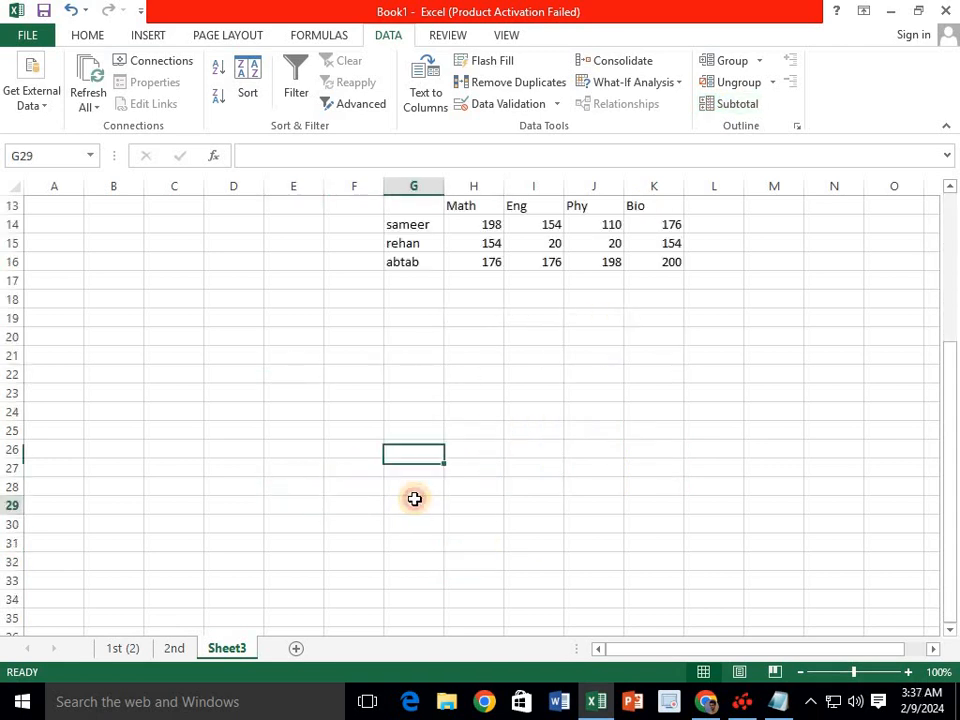
{"action": "scroll", "coordinate": [430, 440], "scroll_direction": "down", "scroll_amount": 1}
{"action": "left_click", "coordinate": [433, 393]}
{"action": "scroll", "coordinate": [431, 360], "scroll_direction": "down", "scroll_amount": 1}
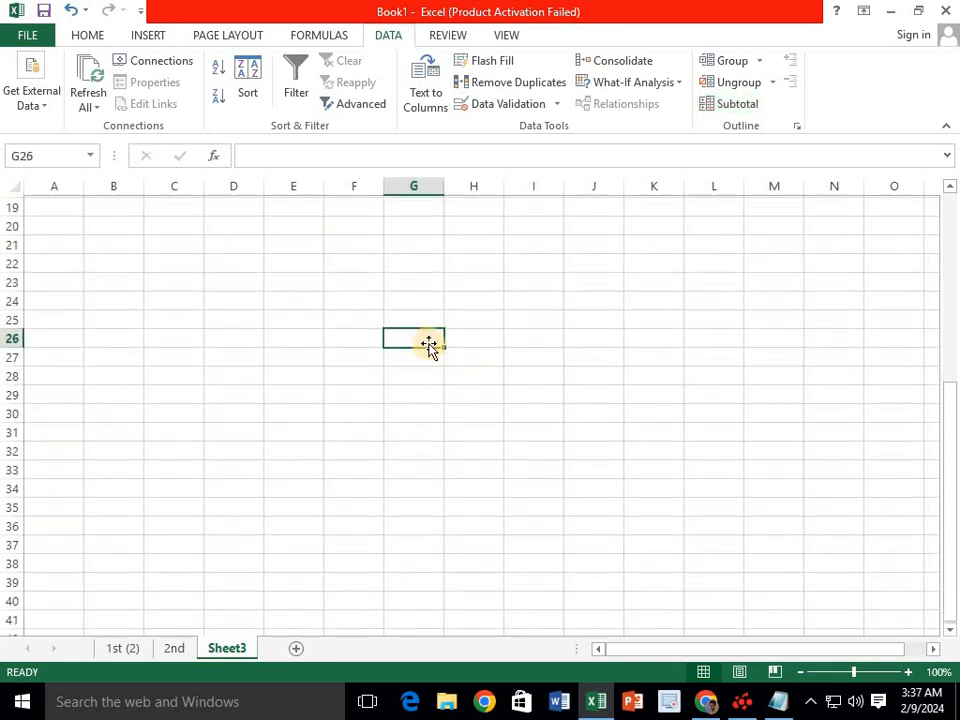
{"action": "left_click", "coordinate": [428, 316]}
- Enter the headers product and price in G25:H25, then cake with price 200
{"action": "type", "text": "p"}
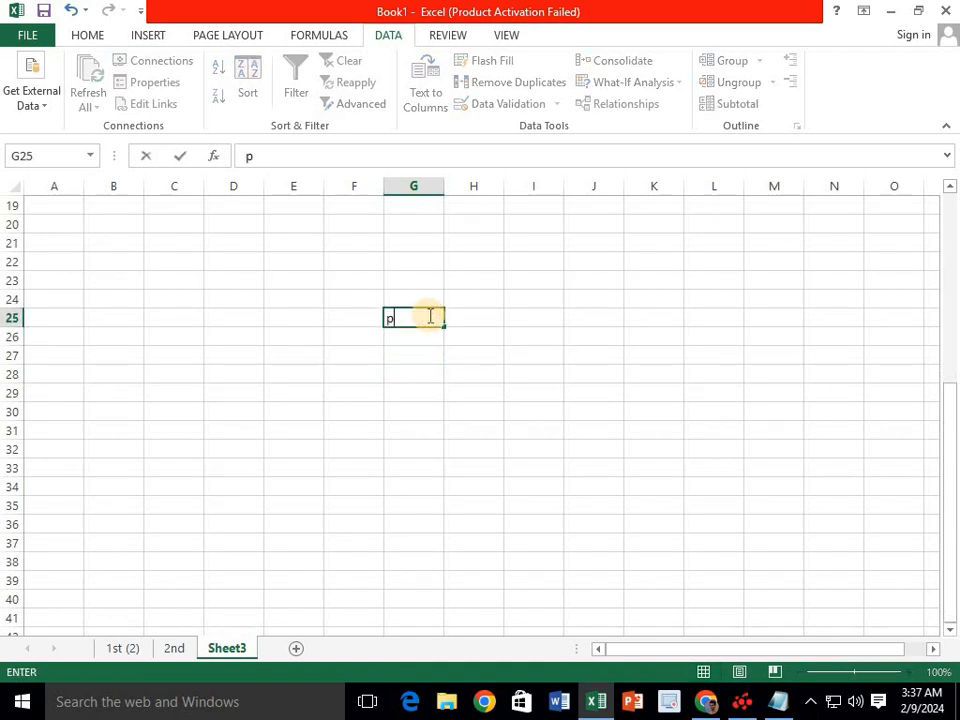
{"action": "type", "text": "roduc"}
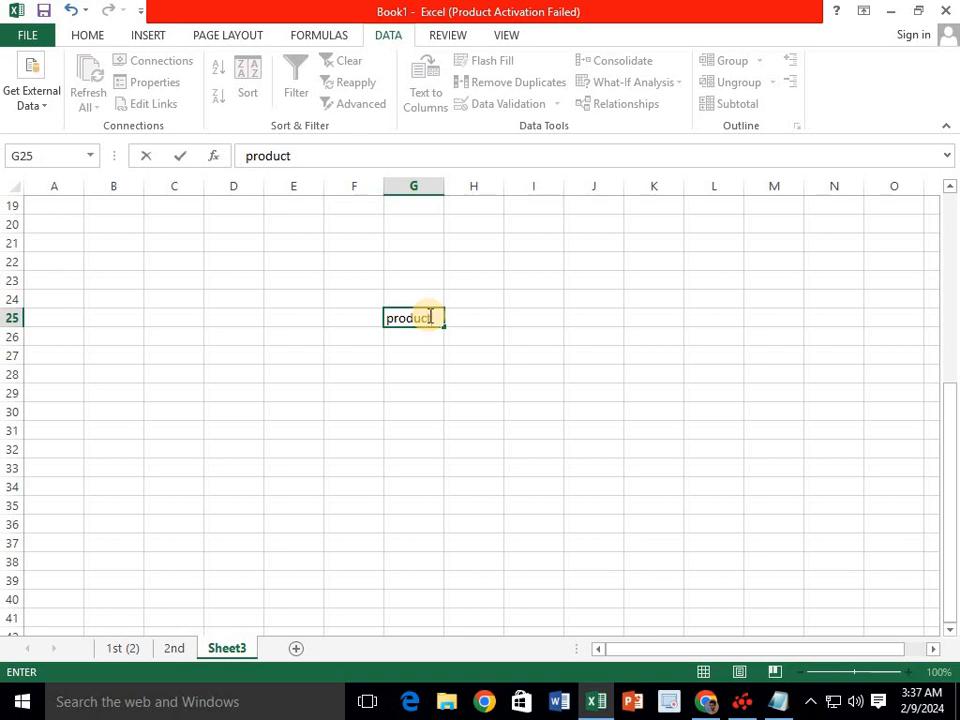
{"action": "type", "text": "t"}
{"action": "key", "text": "Tab"}
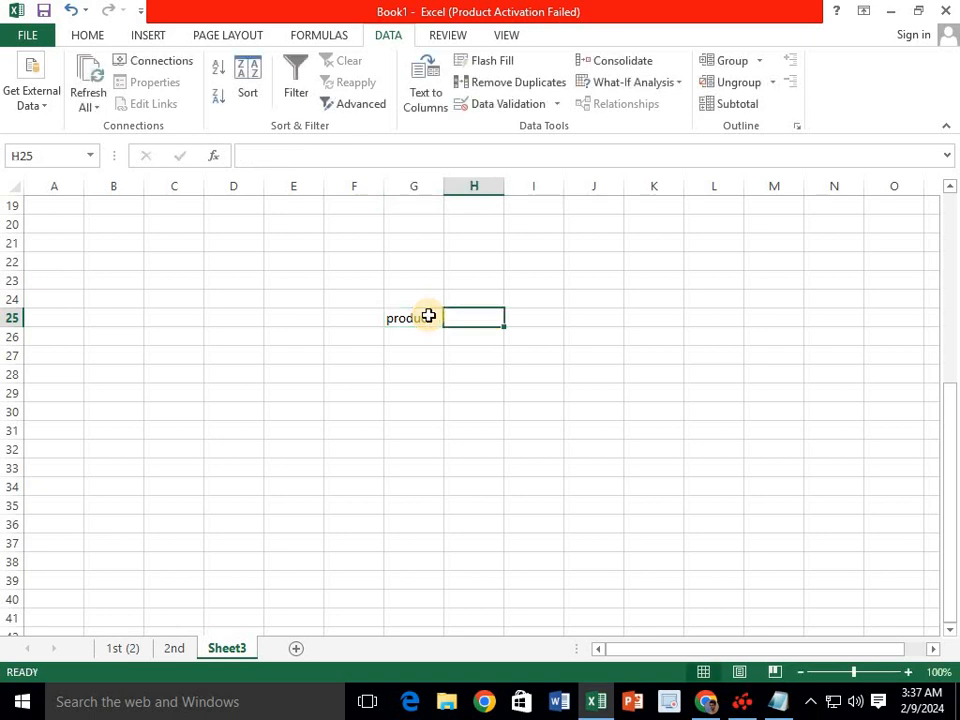
{"action": "type", "text": "price"}
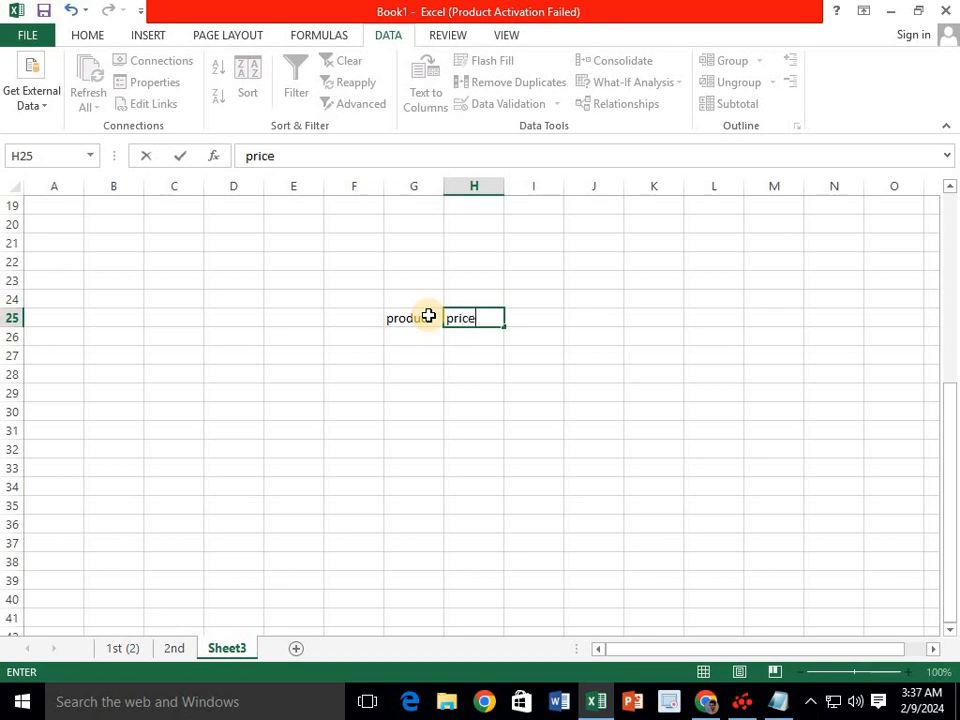
{"action": "key", "text": "Return"}
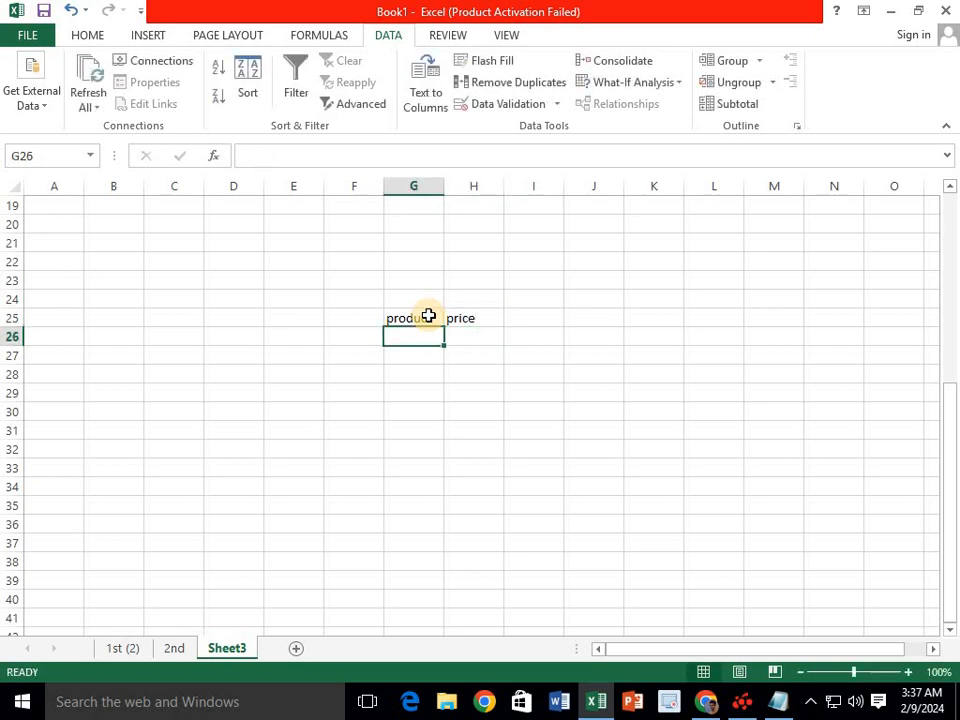
{"action": "type", "text": "ca"}
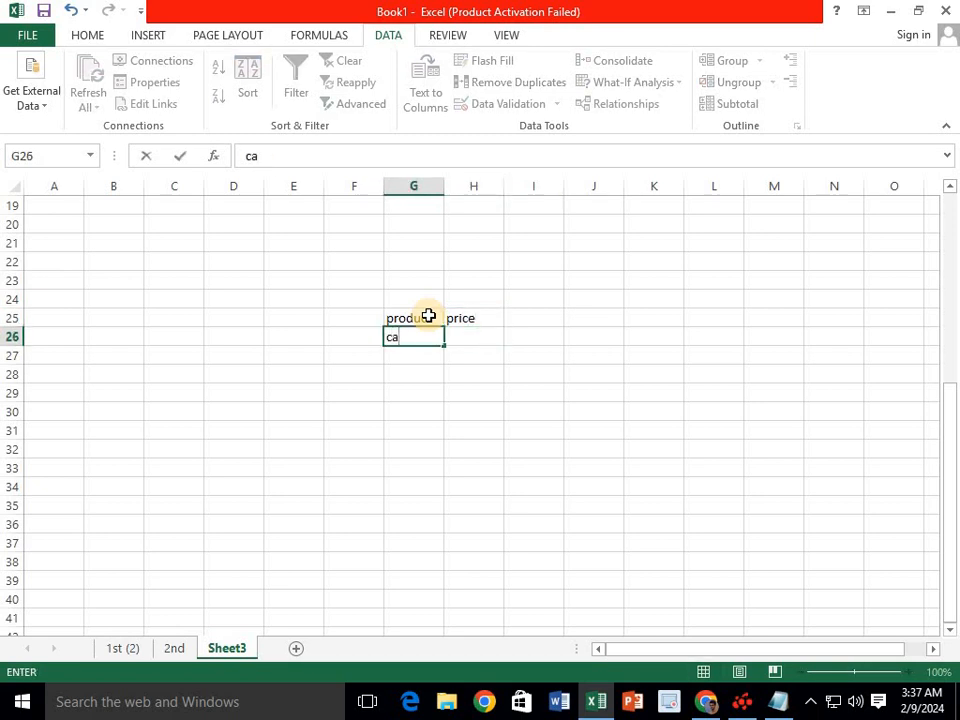
{"action": "type", "text": "ke"}
{"action": "key", "text": "Tab"}
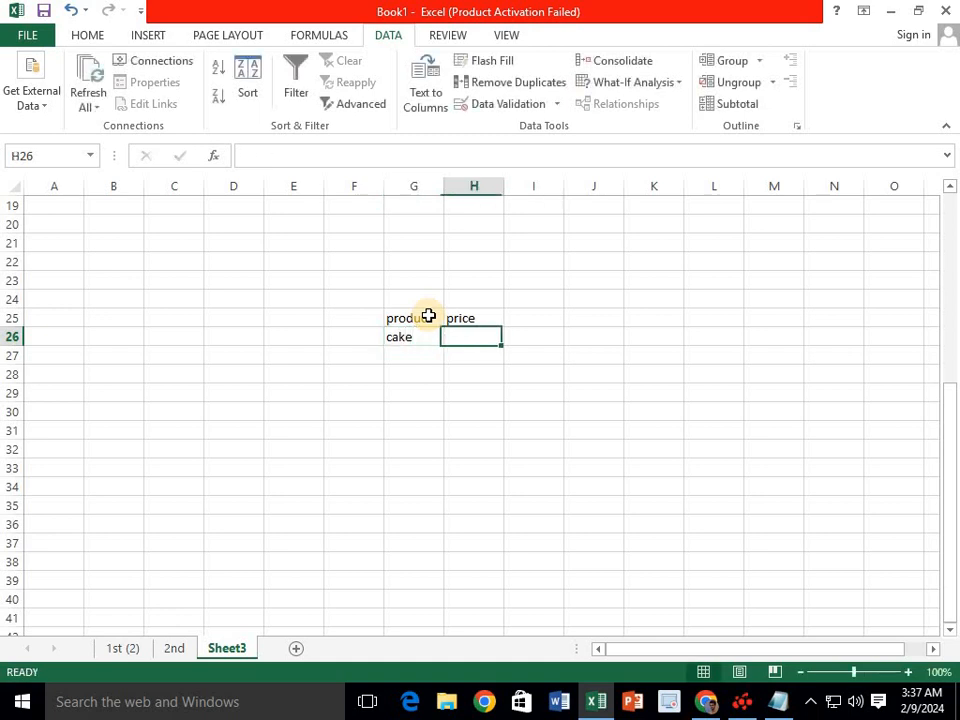
{"action": "type", "text": "200"}
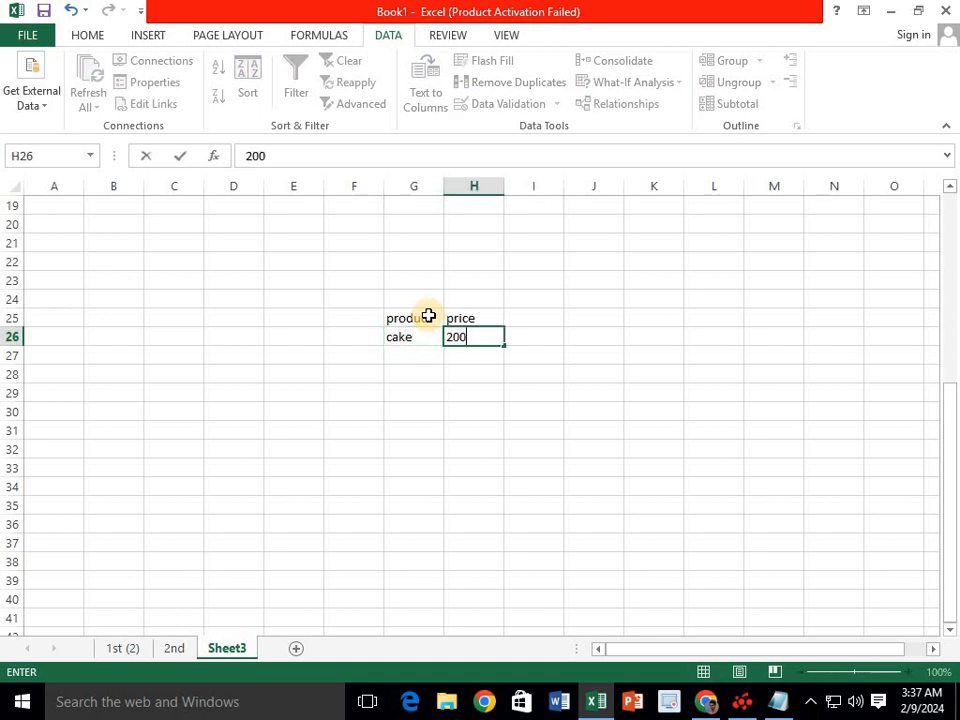
{"action": "key", "text": "shift+Tab"}
{"action": "key", "text": "Return"}
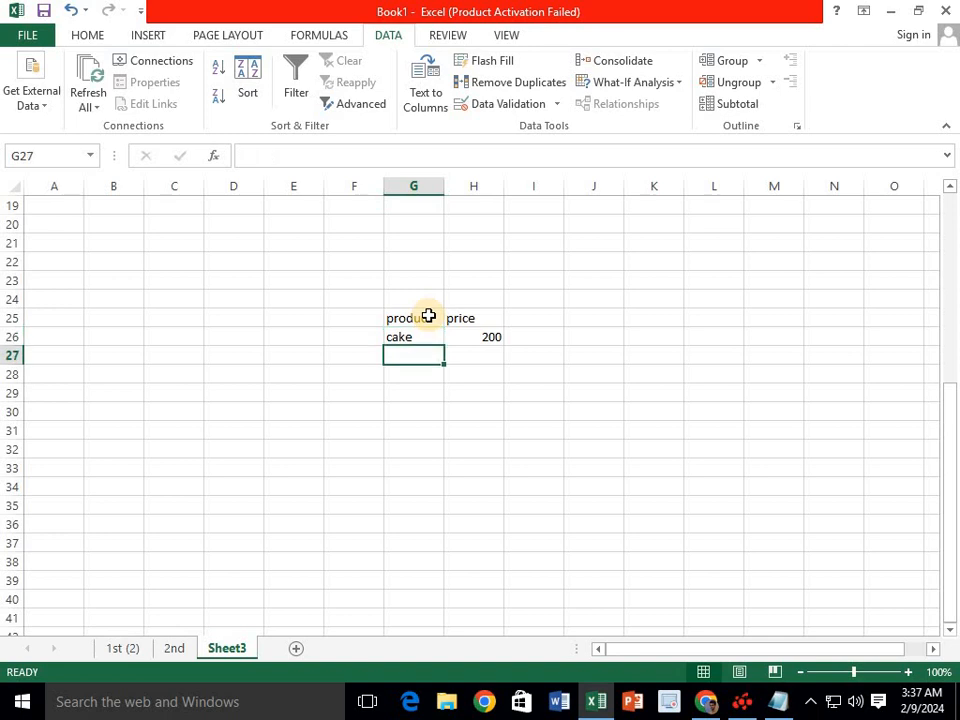
- Add the rows milk 300 and apple 200 below cake
{"action": "type", "text": "mi"}
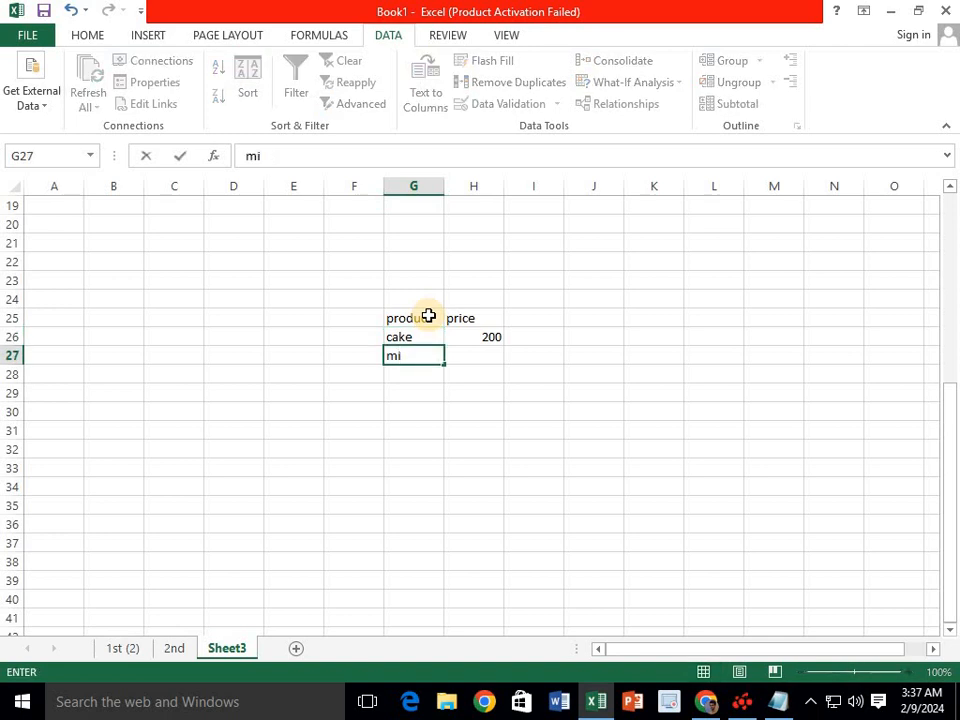
{"action": "type", "text": "lk"}
{"action": "key", "text": "Tab"}
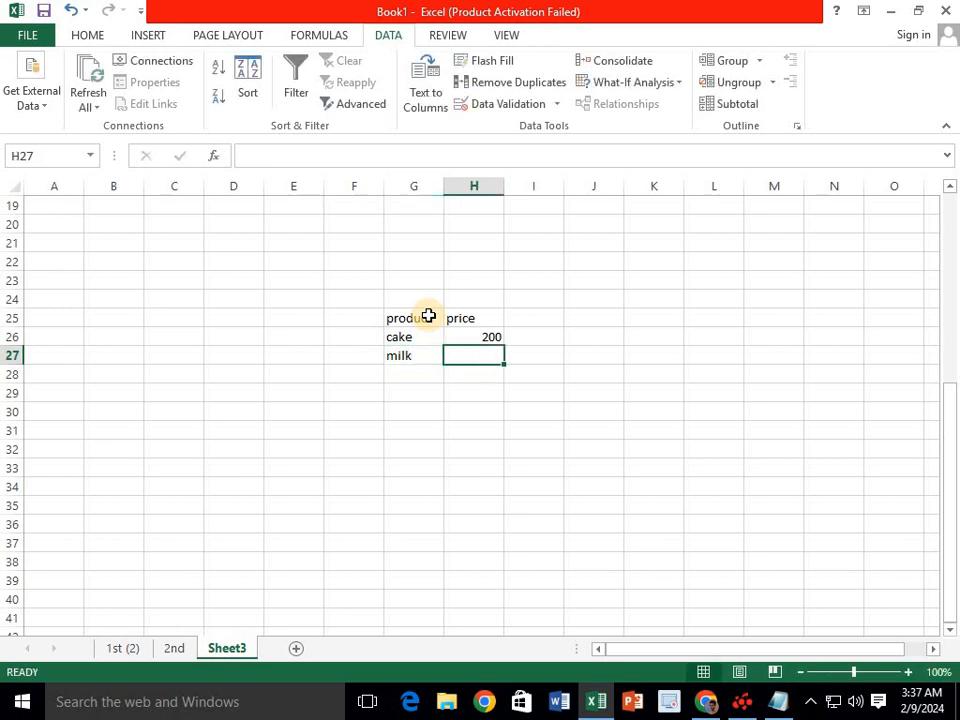
{"action": "type", "text": "300"}
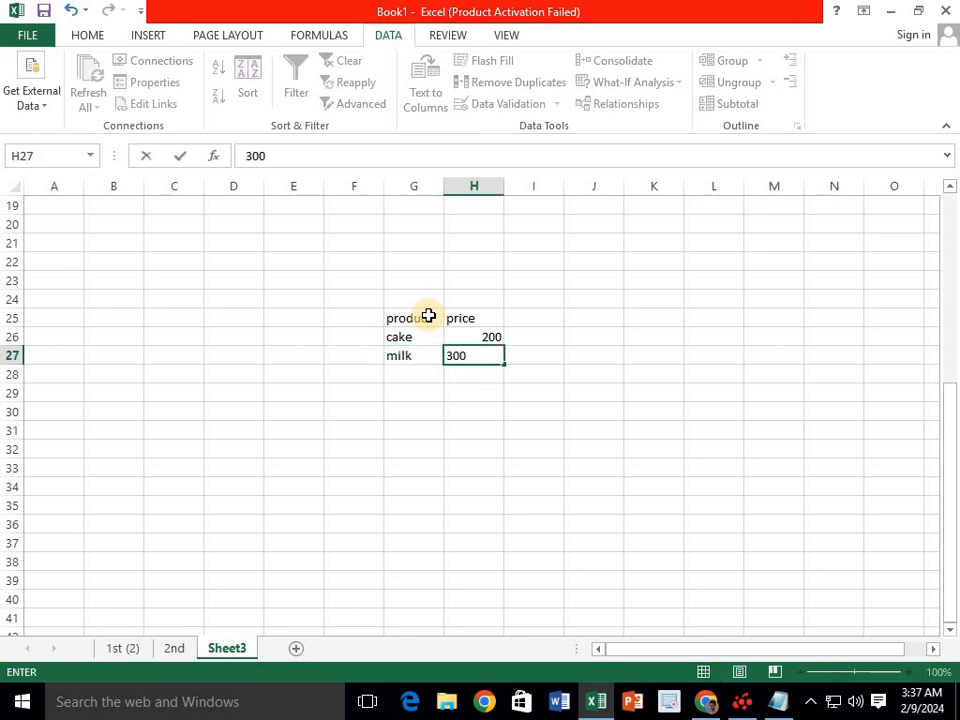
{"action": "key", "text": "Return"}
{"action": "key", "text": "Left"}
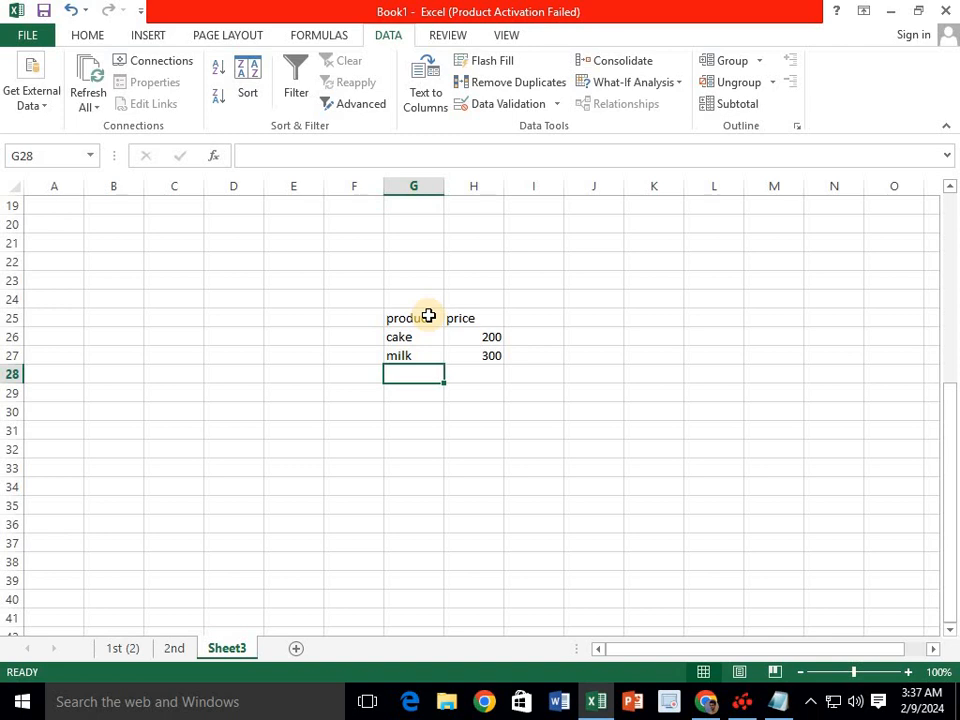
{"action": "type", "text": "apple"}
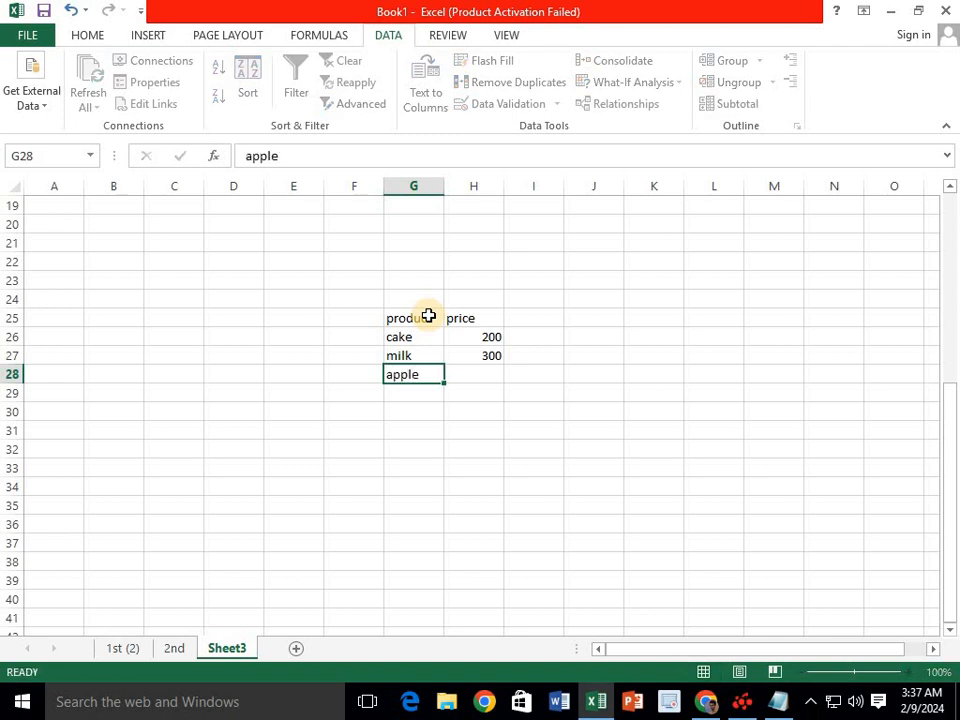
{"action": "key", "text": "Tab"}
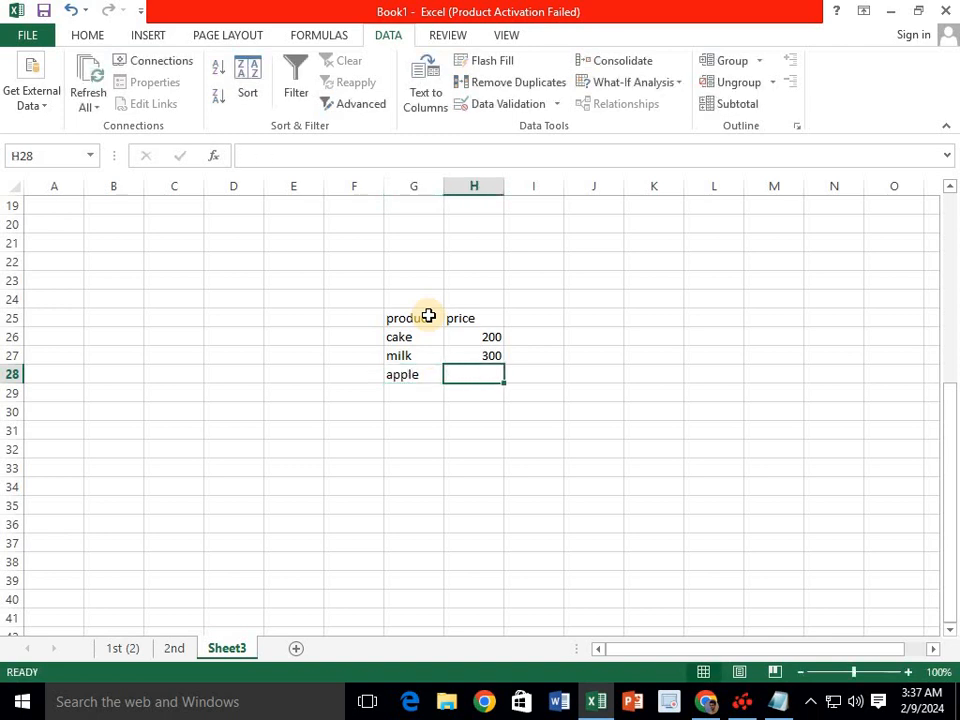
{"action": "type", "text": "200"}
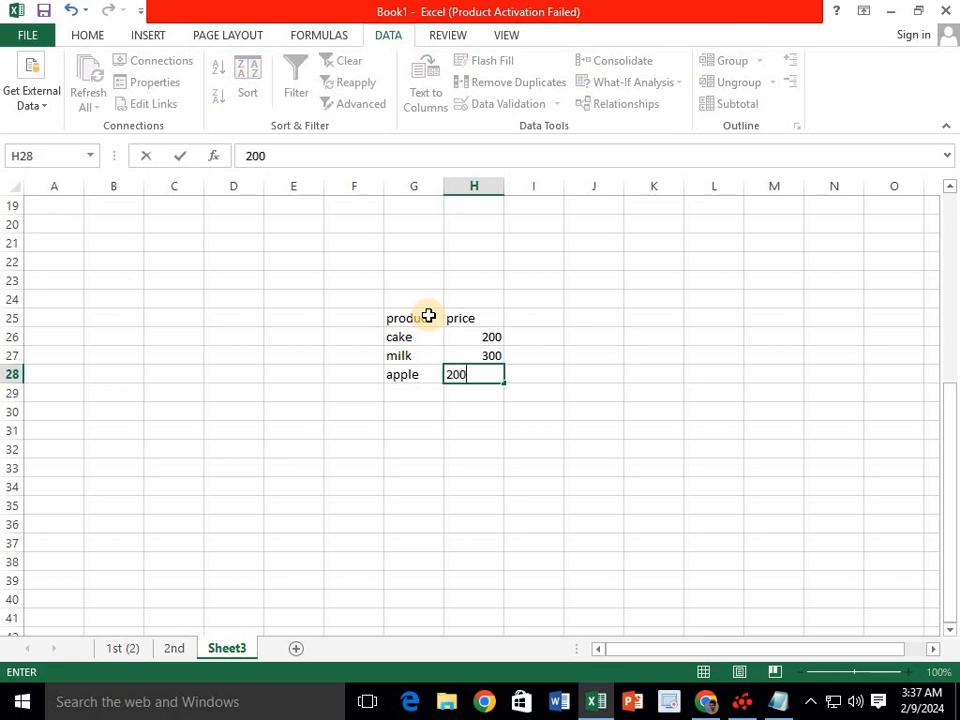
{"action": "left_click", "coordinate": [435, 391]}
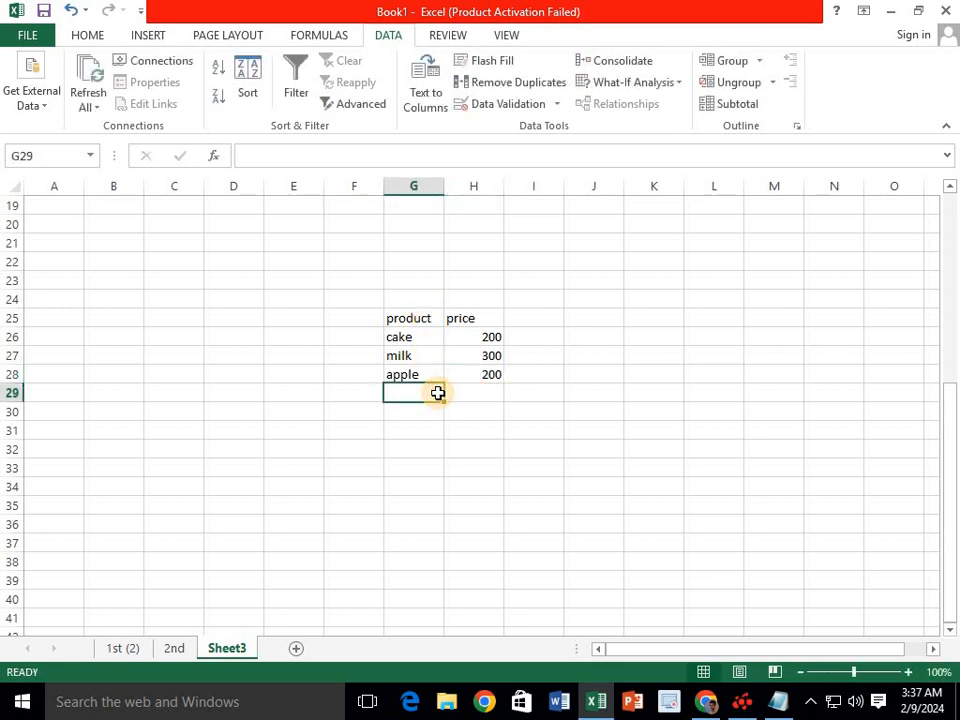
- Apply Sum subtotals on price to H25:H28 and autofit column H to show the 700 Grand Total
{"action": "left_click_drag", "start_coordinate": [482, 320], "coordinate": [485, 372]}
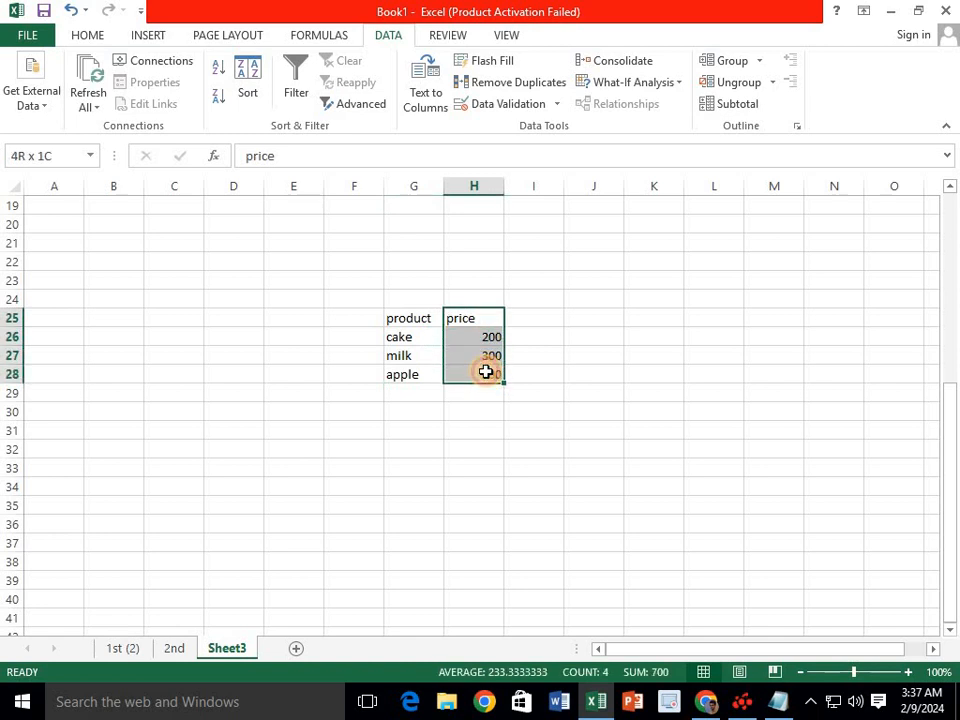
{"action": "left_click", "coordinate": [741, 108]}
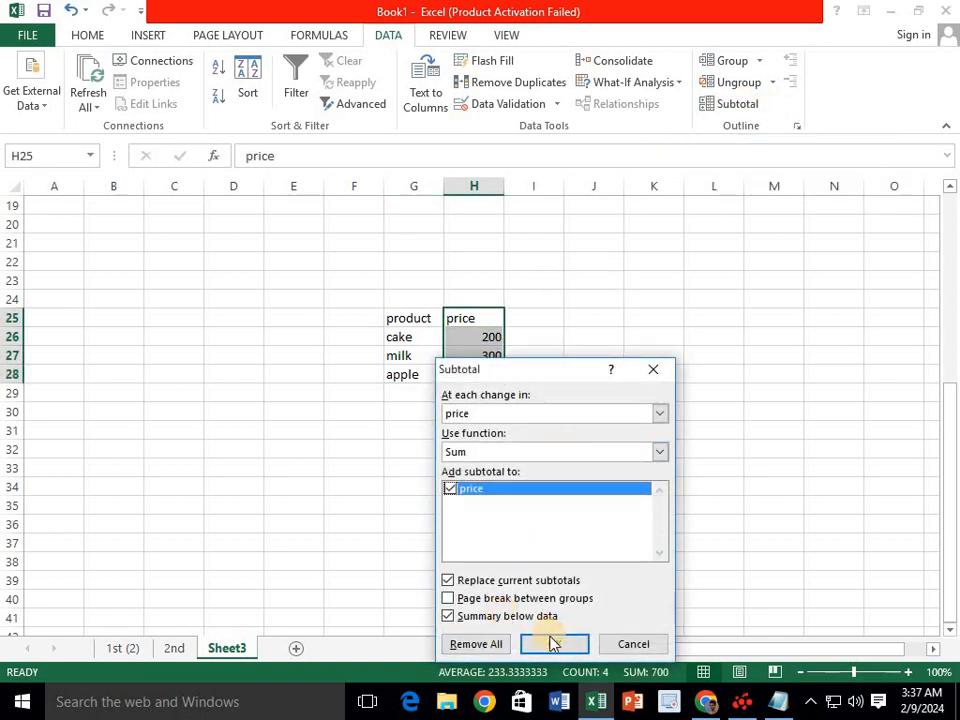
{"action": "left_click", "coordinate": [553, 644]}
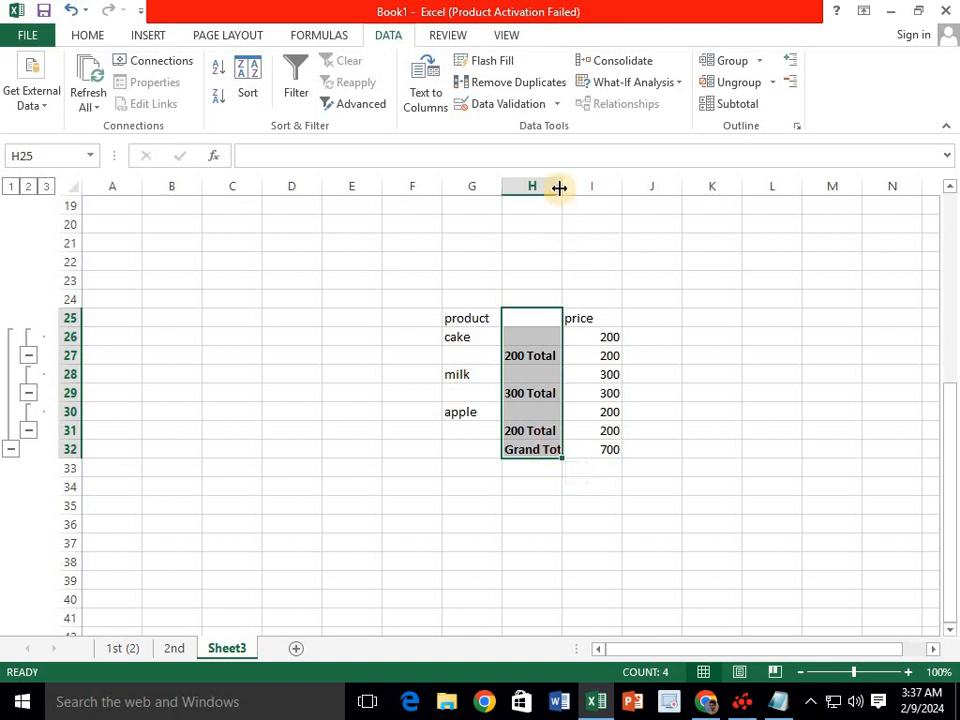
{"action": "double_click", "coordinate": [559, 187]}
{"action": "left_click_drag", "start_coordinate": [533, 452], "coordinate": [625, 450]}
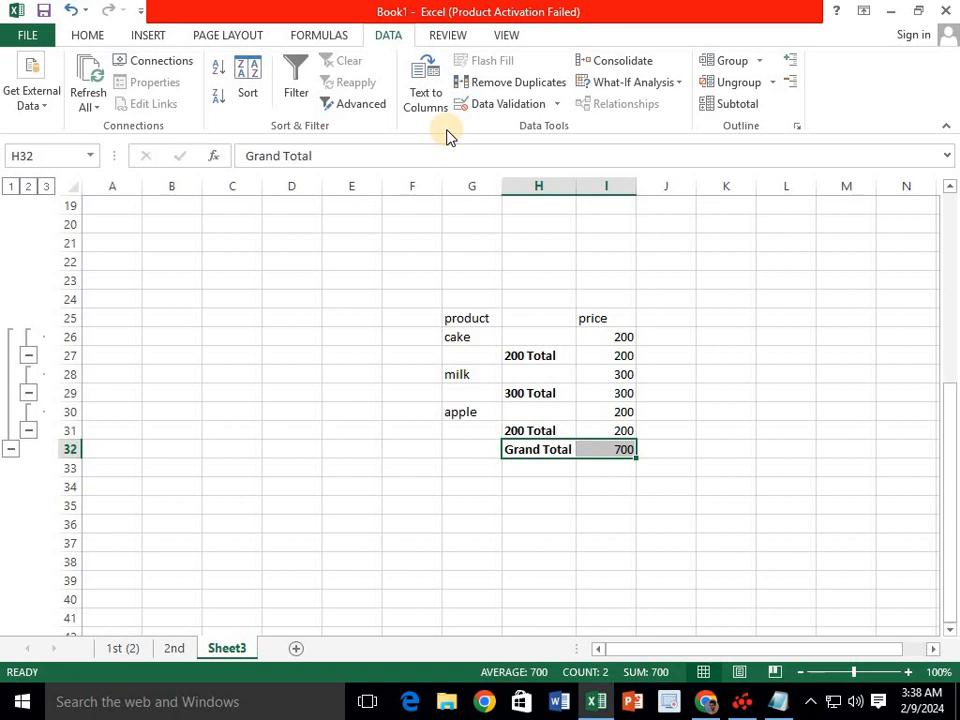
- Bring up the View ribbon, then select and deselect the subtotalled product table
{"action": "left_click", "coordinate": [456, 36]}
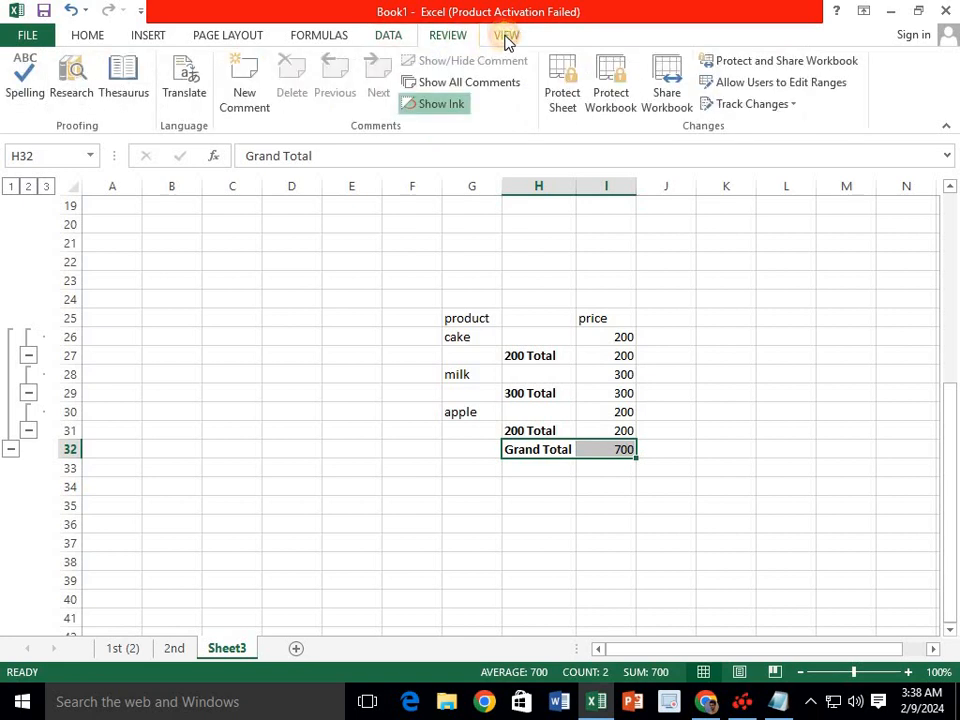
{"action": "left_click", "coordinate": [507, 38]}
{"action": "left_click", "coordinate": [368, 244]}
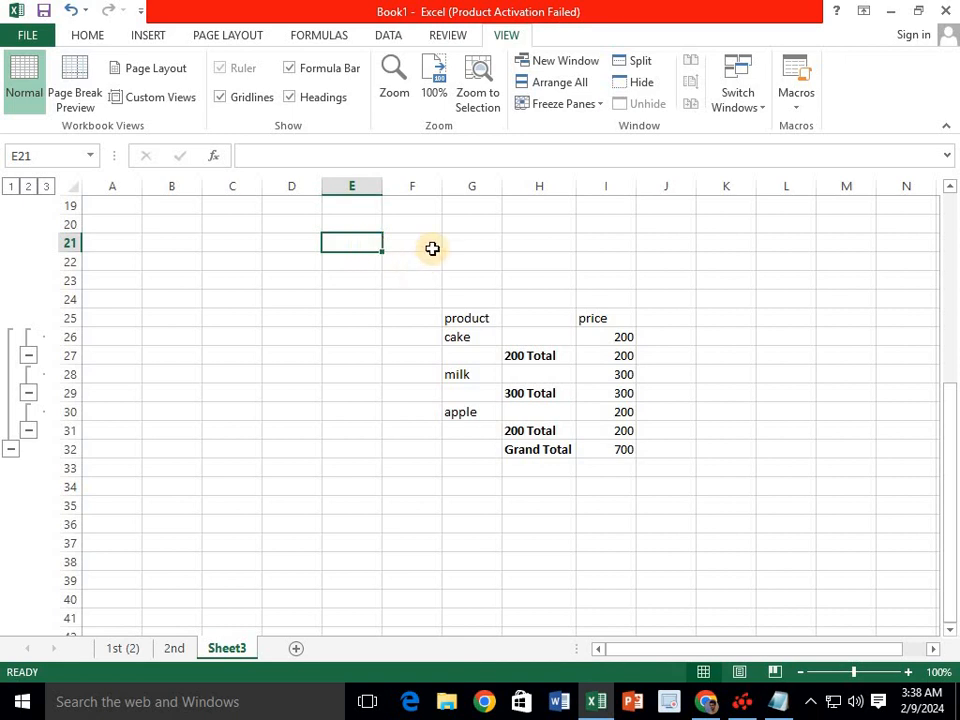
{"action": "left_click_drag", "start_coordinate": [637, 289], "coordinate": [455, 468]}
{"action": "left_click", "coordinate": [413, 319]}
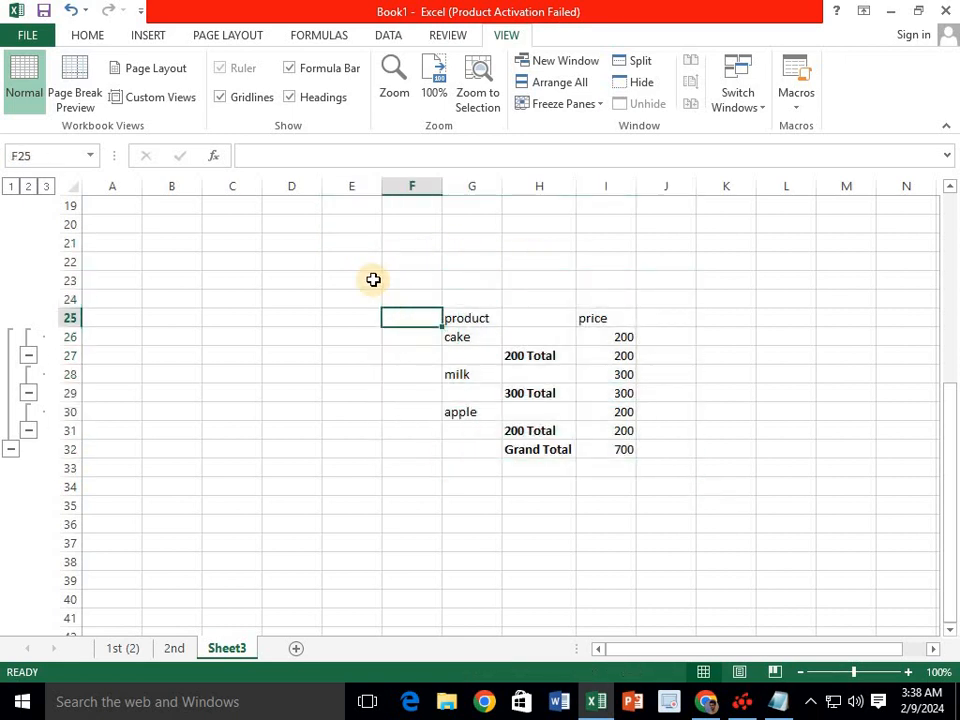